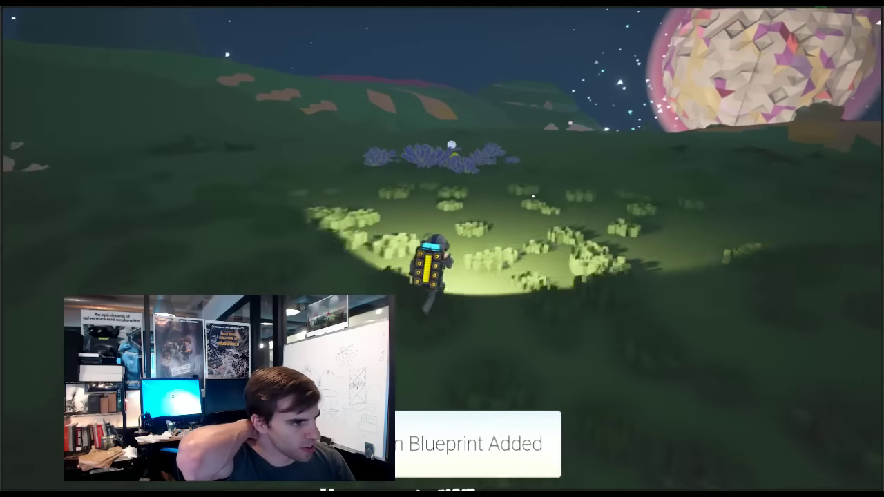
- Run the astronaut across the night-time grassland past the Resin deposit to the edge of the hollow
key("w")
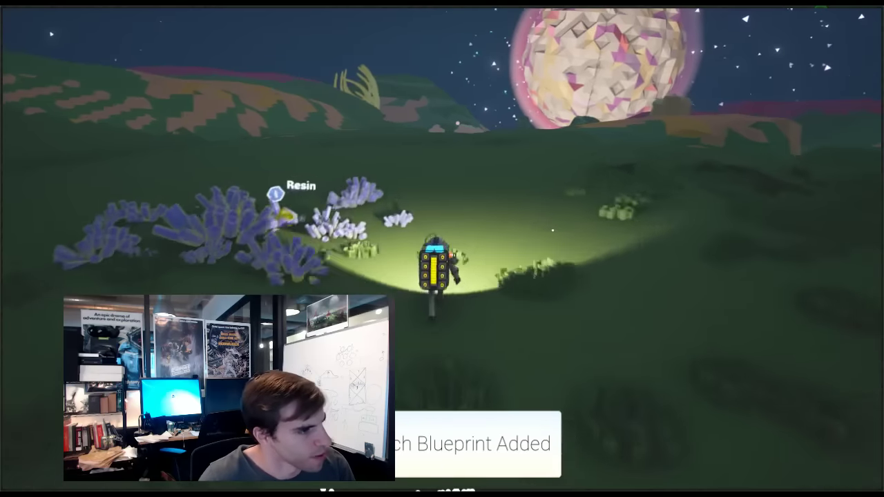
right_click_drag(533, 197, 593, 215)
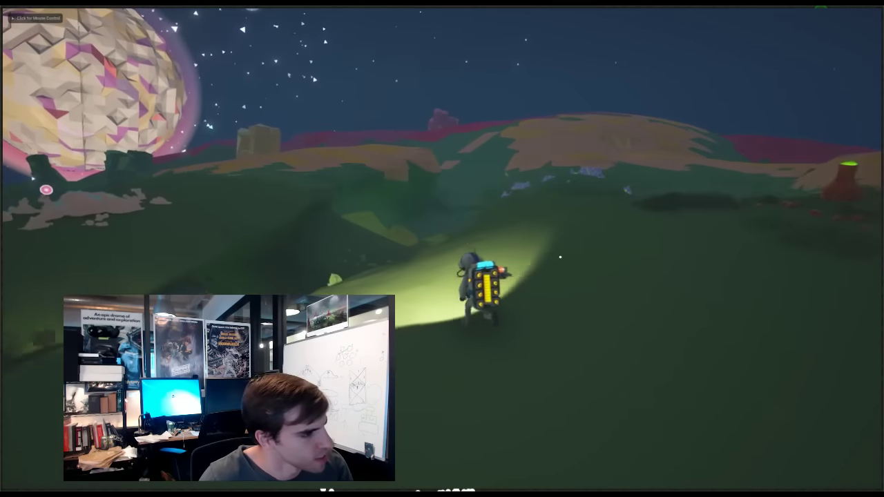
key("space")
right_click_drag(560, 257, 547, 230)
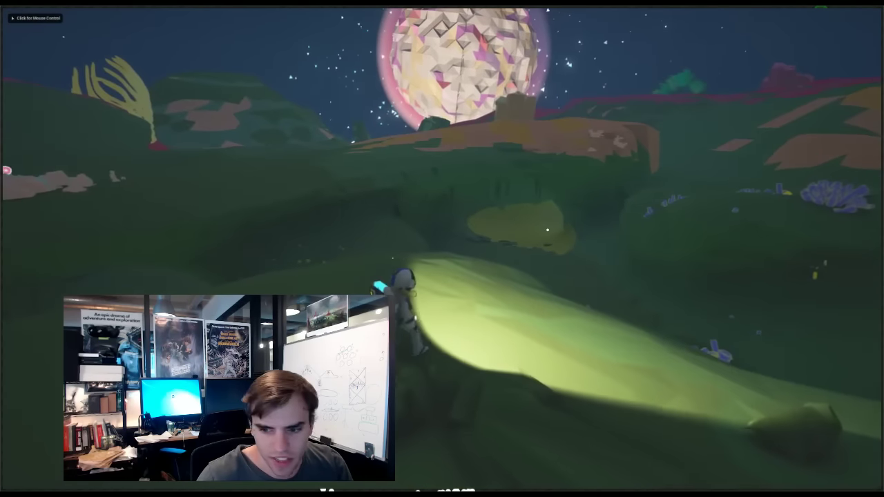
left_click(547, 230)
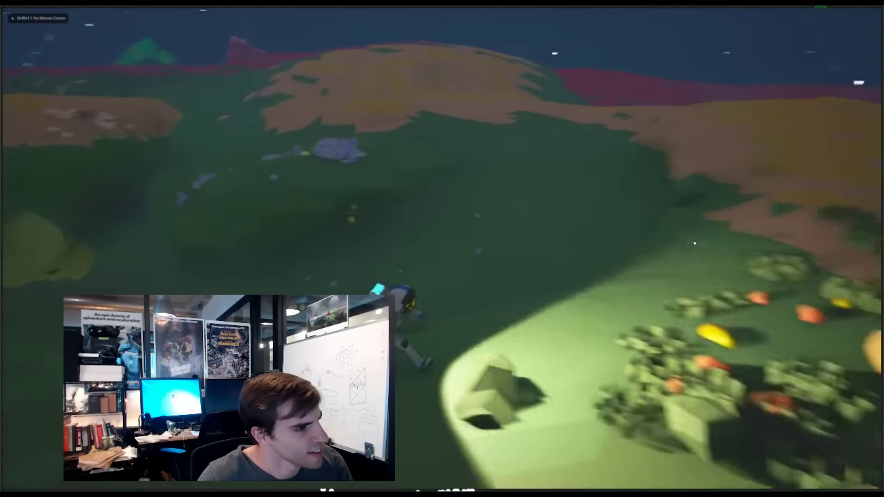
- Lead the astronaut down the slope of the hollow and into the dark cave
key("d")
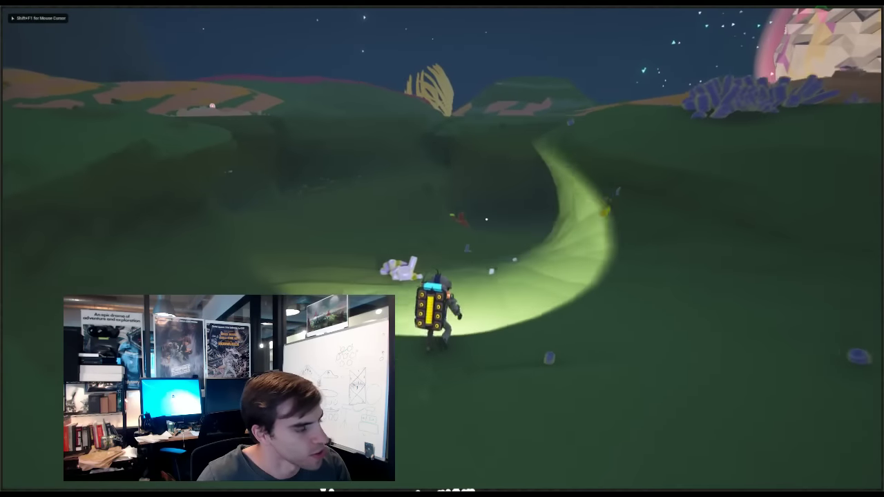
key("shift+F1")
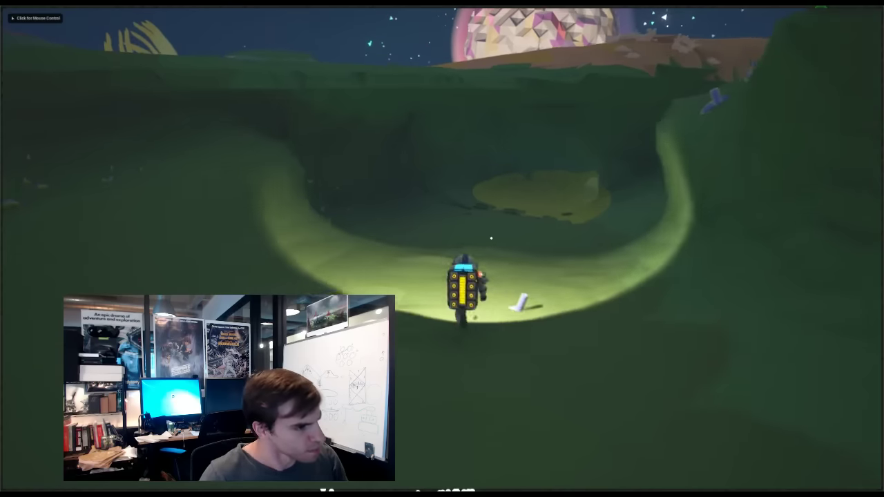
key("shift+F1")
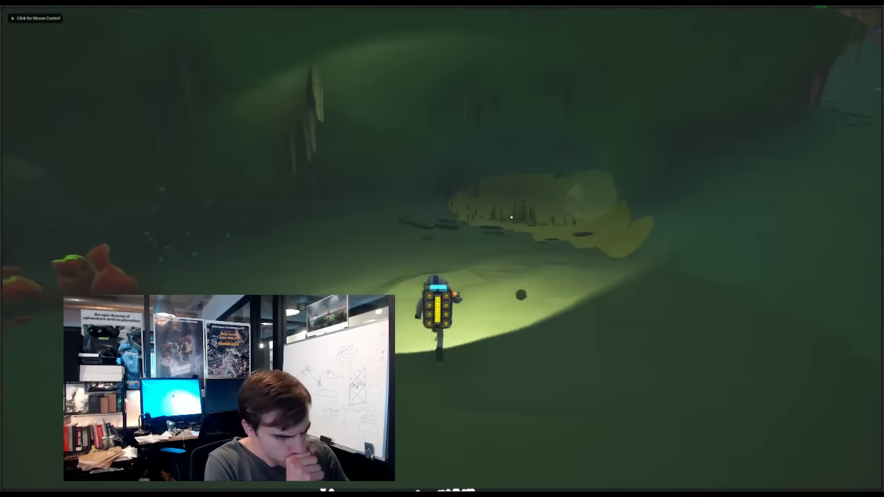
left_click(534, 242)
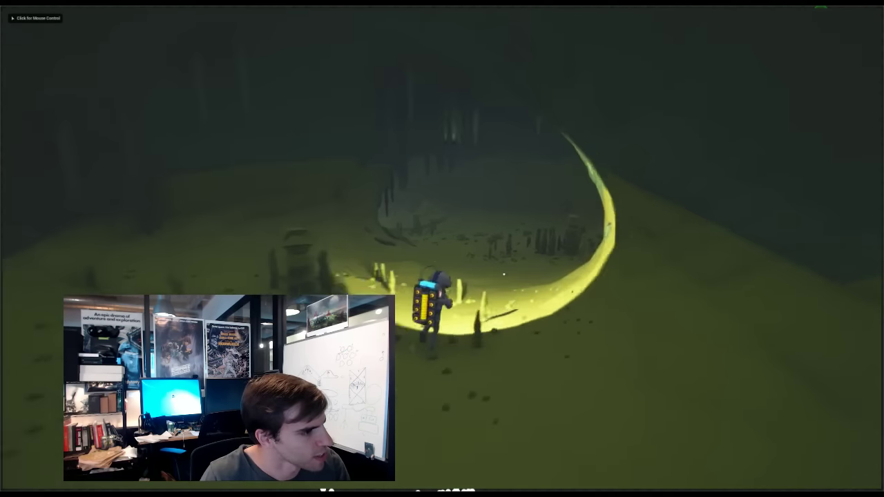
key("shift+F1")
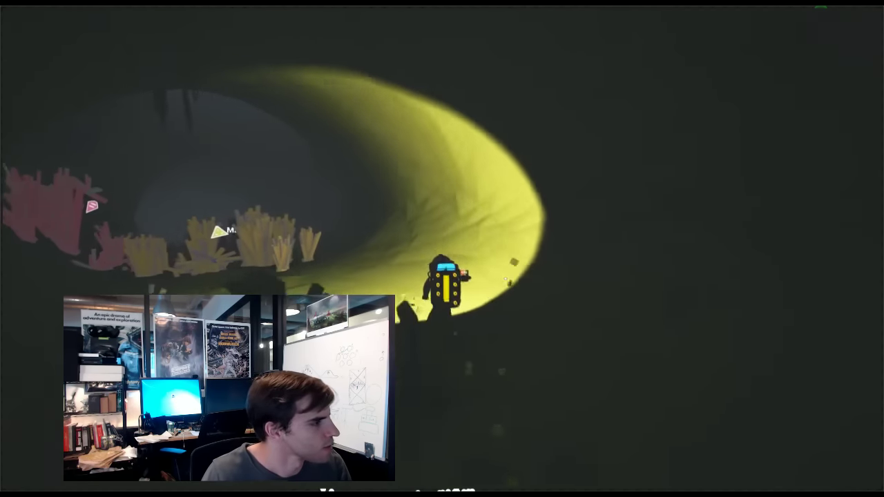
- Walk the astronaut through the cave tunnel past the Hematite and yellow crystal deposits
right_click_drag(506, 279, 499, 206)
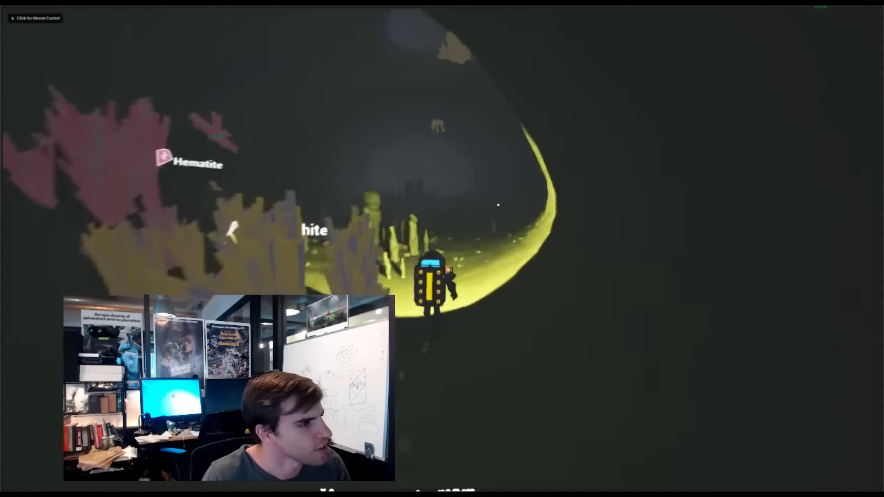
key("w")
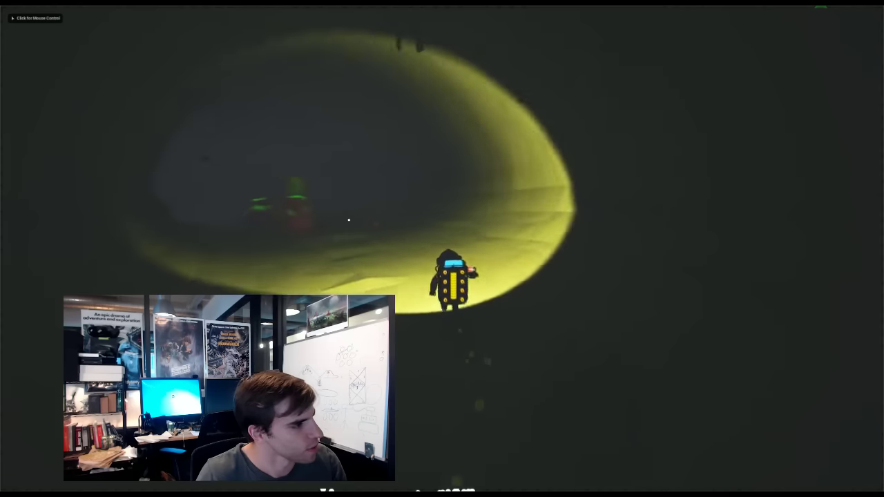
left_click(326, 219)
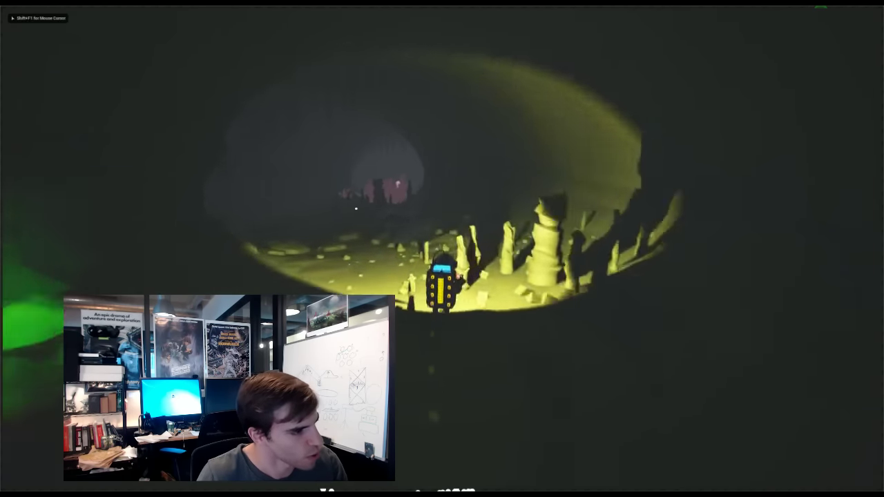
- Move the astronaut past the pink crystals to the wall below the blue-lit stone structures
left_click(344, 208)
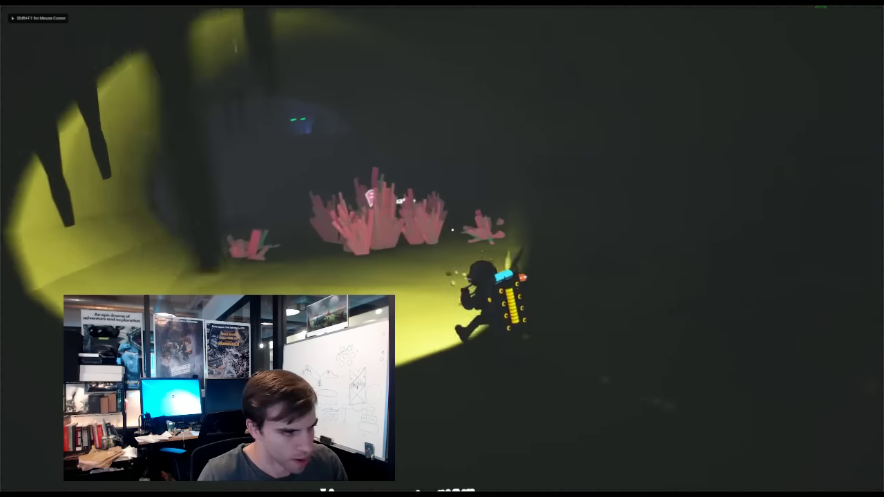
key("w")
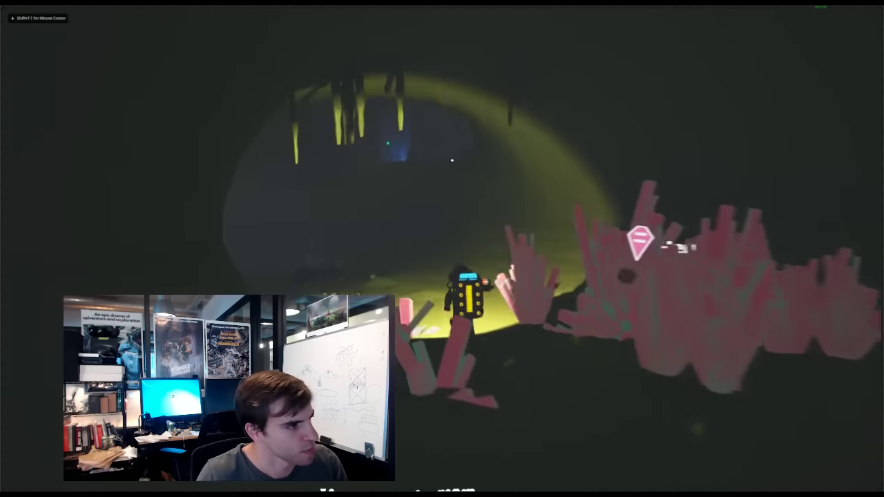
key("w")
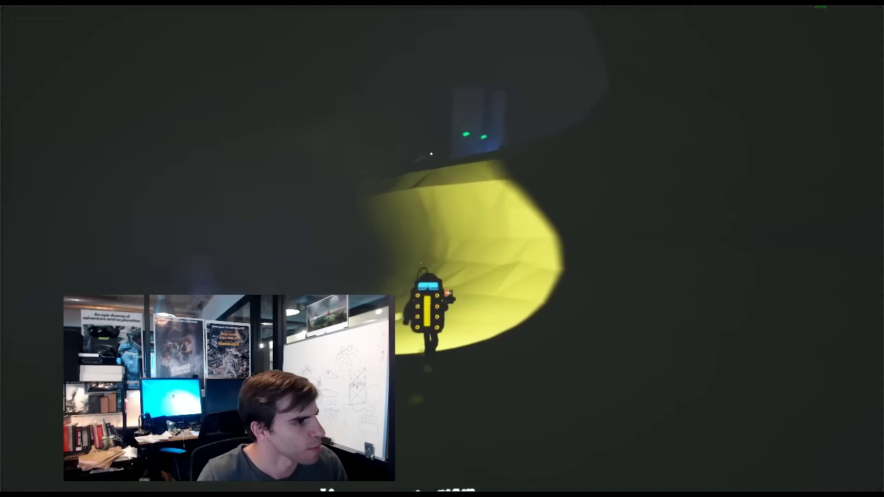
- Dig through the cave wall with the terrain tool and climb up to the blue-lit stone structures
key("e")
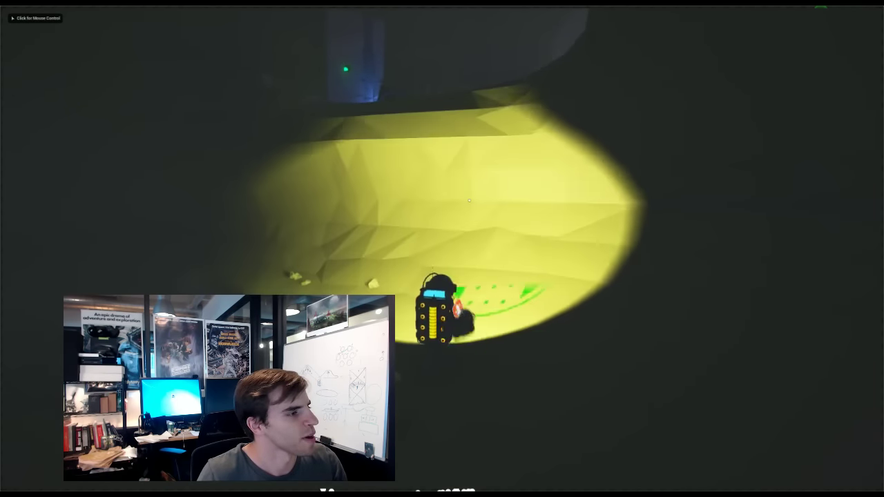
mouse_move(473, 172)
left_mouse_down()
mouse_move(463, 179)
mouse_move(473, 150)
left_mouse_up()
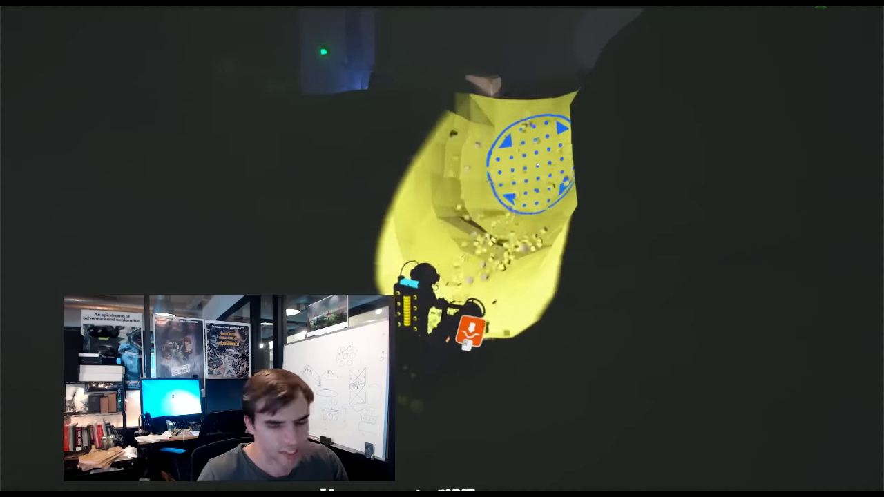
mouse_move(540, 136)
left_mouse_down()
mouse_move(533, 148)
mouse_move(521, 120)
mouse_move(506, 154)
left_mouse_up()
key("e")
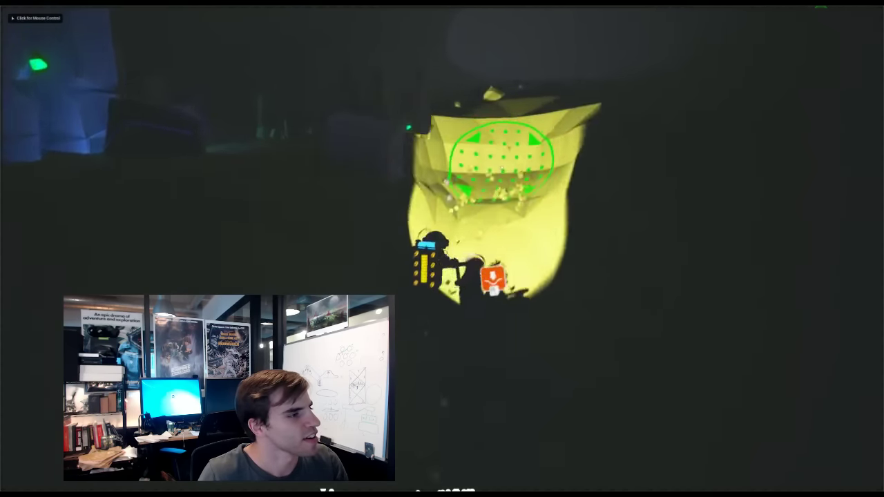
key("w")
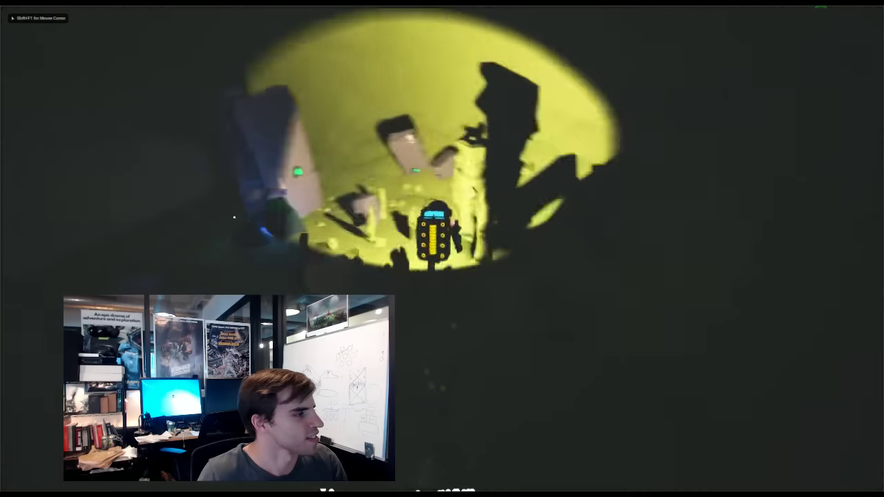
- Examine the glowing blue block and the tall stone pillar with the green light
key("e")
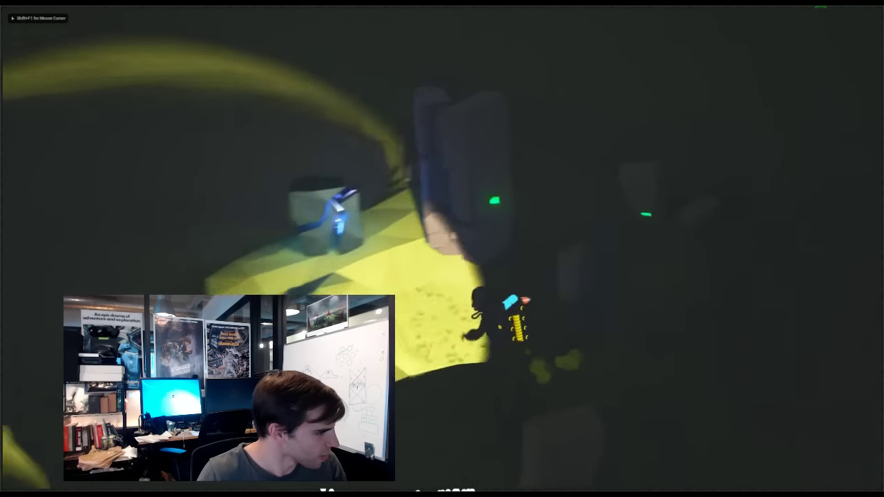
key("e")
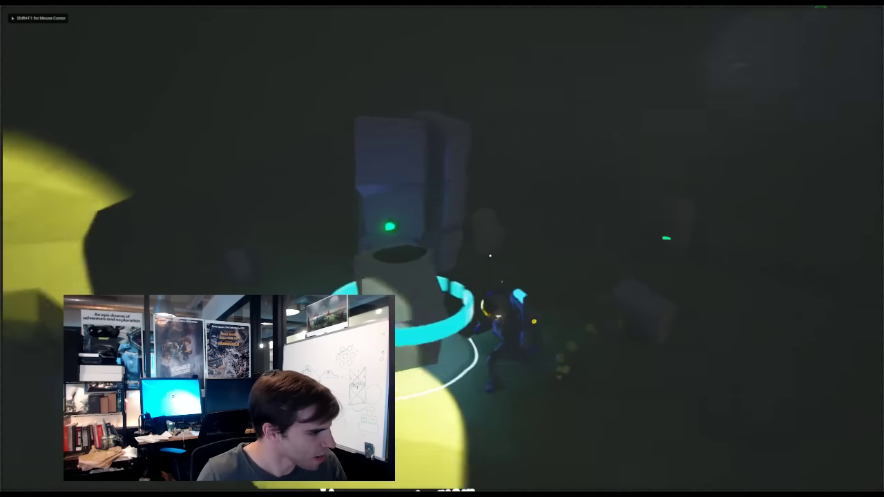
key("e")
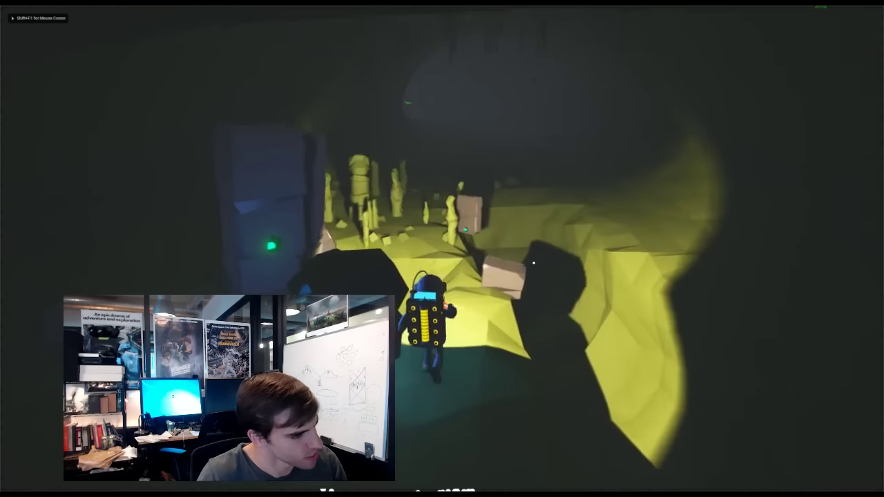
key("shift+F1")
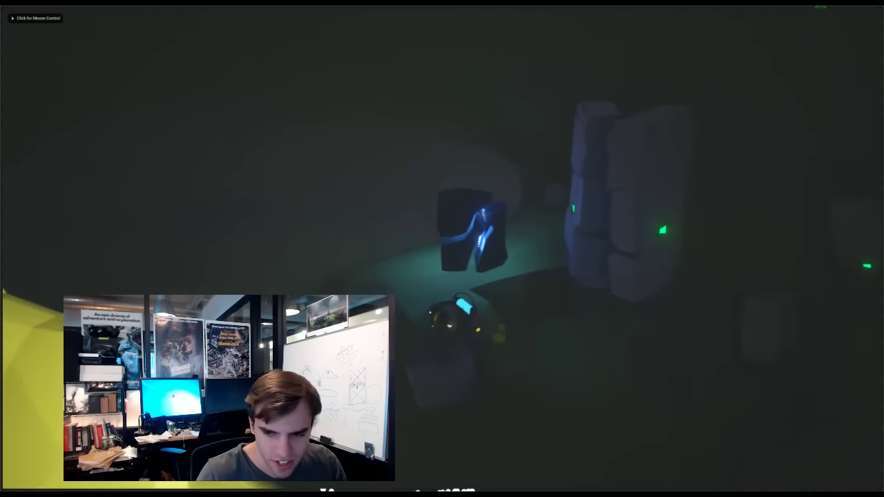
left_click(225, 265)
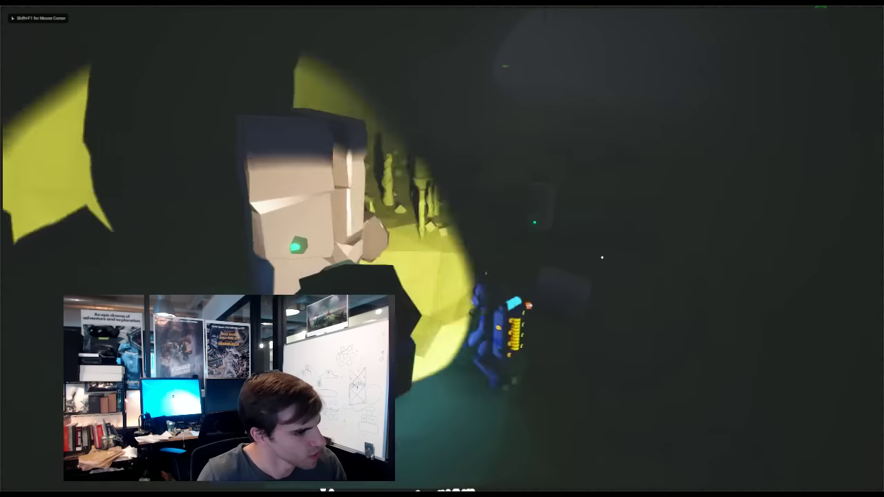
- Walk the astronaut away from the stone structures across the rock-strewn cave floor
key("w")
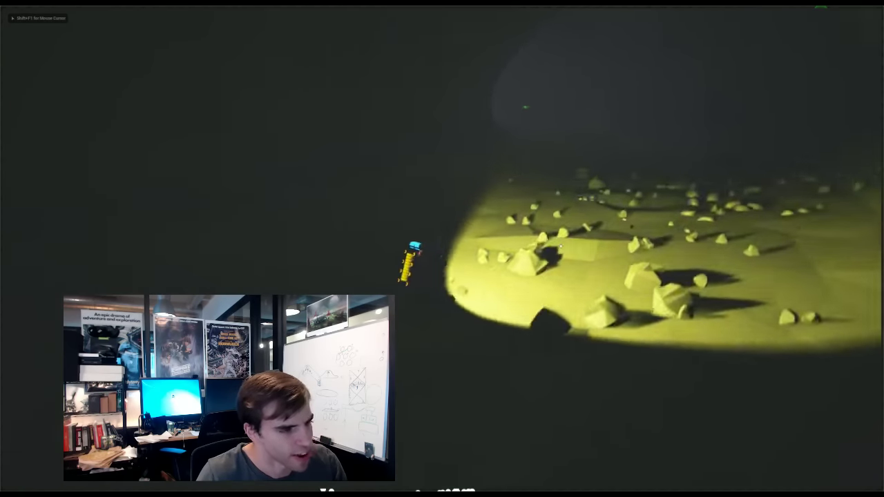
key("shift+F1")
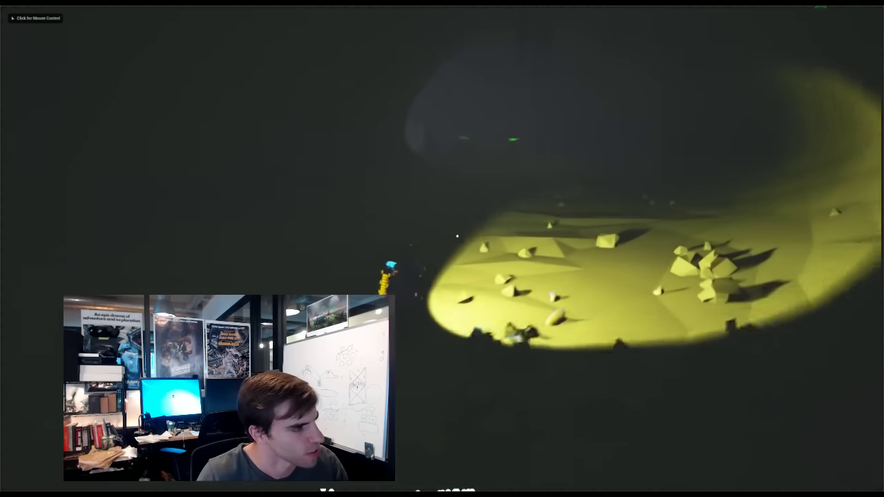
key("w")
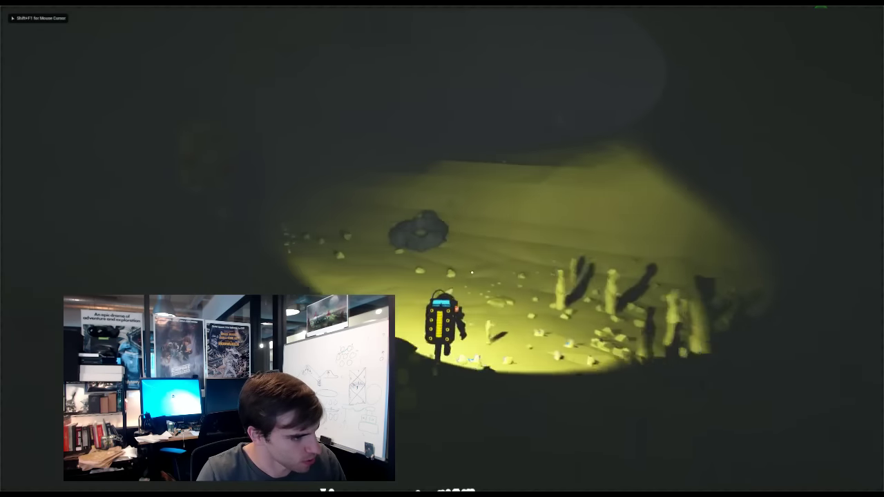
- Open the astronaut's backpack, bring up the debug settings, and close them again
right_click_drag(452, 238, 414, 237)
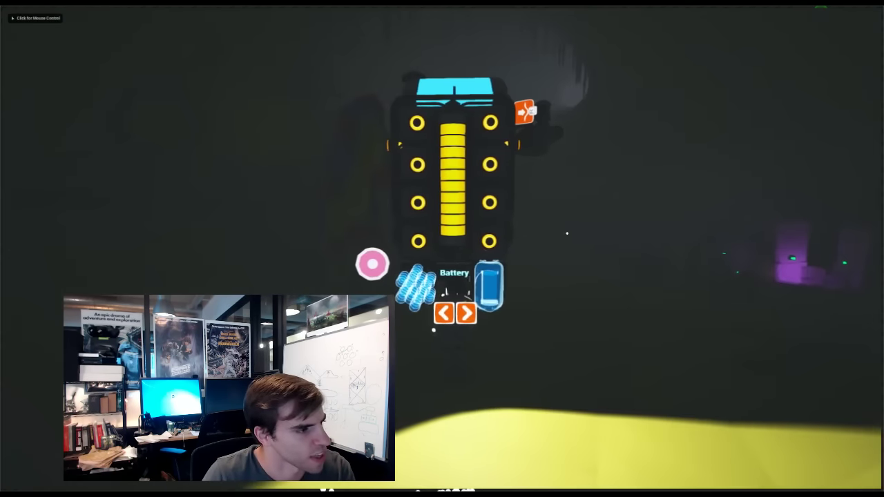
key("shift+F1")
key("grave")
key("grave")
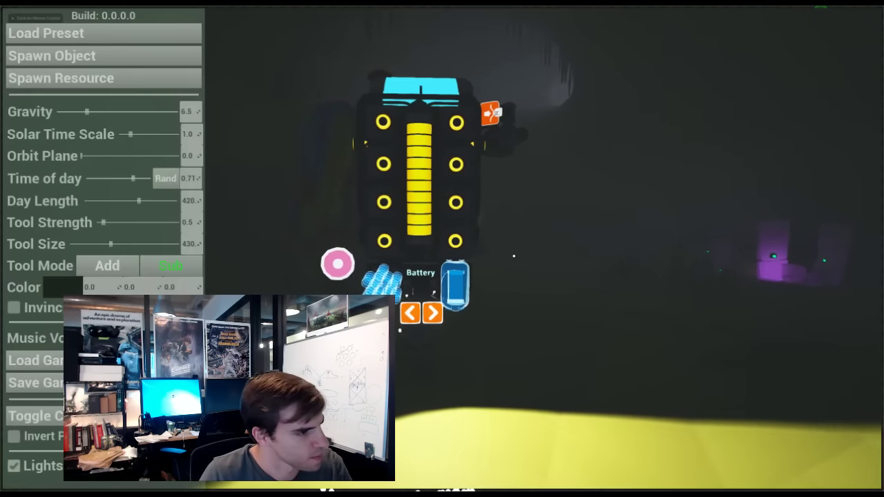
key("grave")
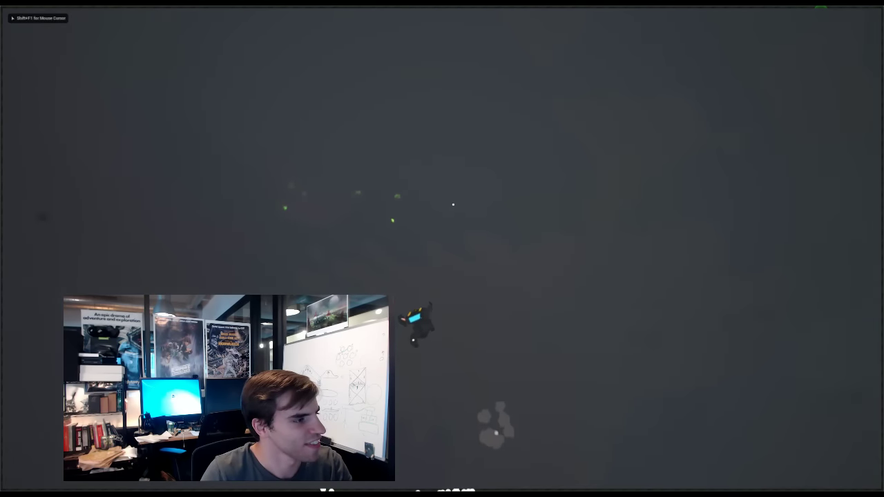
- Bring the astronaut out onto the planet's surface beside the large yellow and red plants
left_click(432, 237)
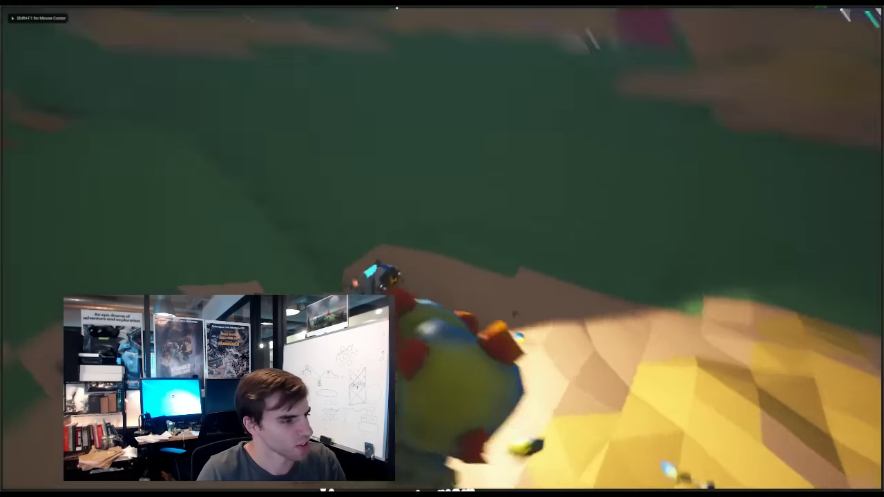
key("shift+F1")
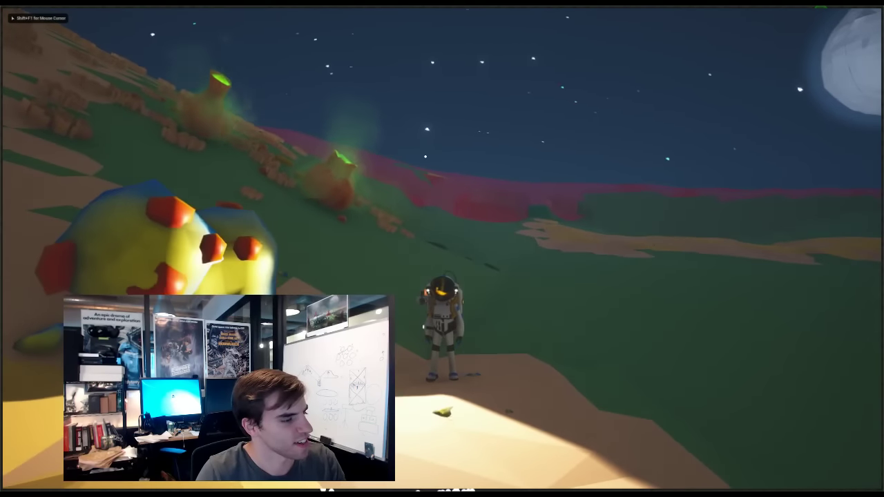
left_click(442, 249)
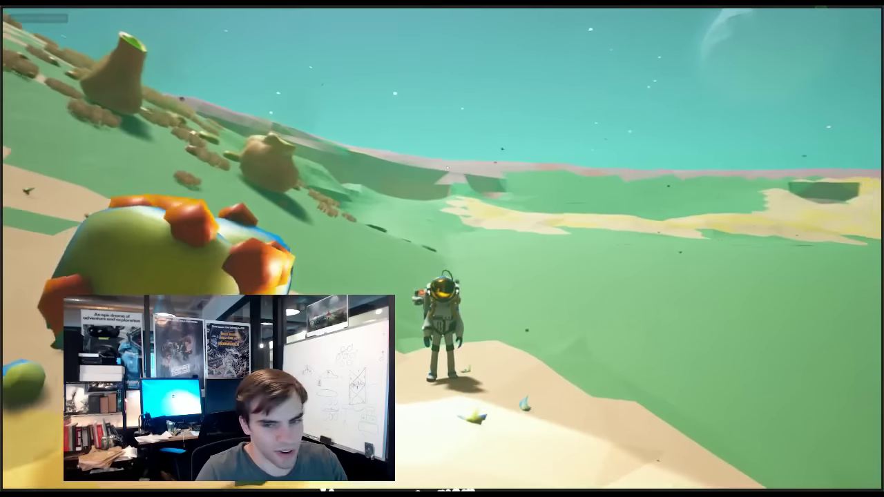
- Open the astronaut's backpack on the surface with the Battery blueprint in view
key("shift+F1")
key("q")
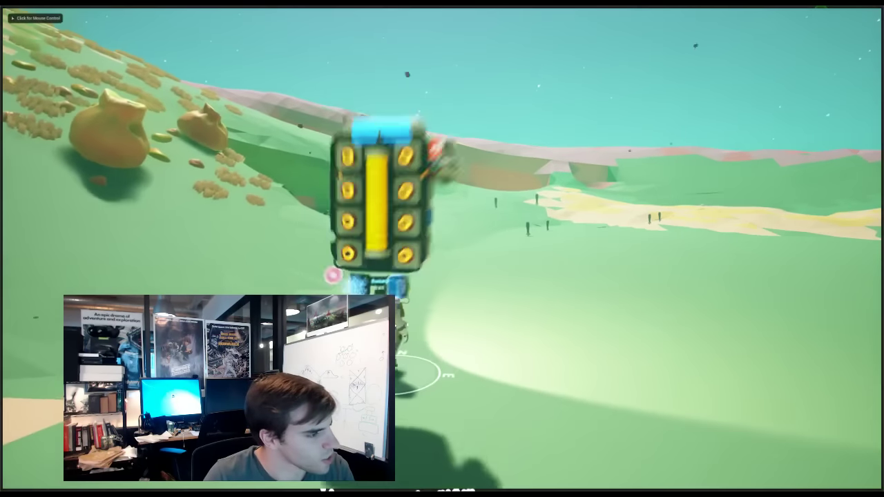
right_click_drag(452, 219, 587, 219)
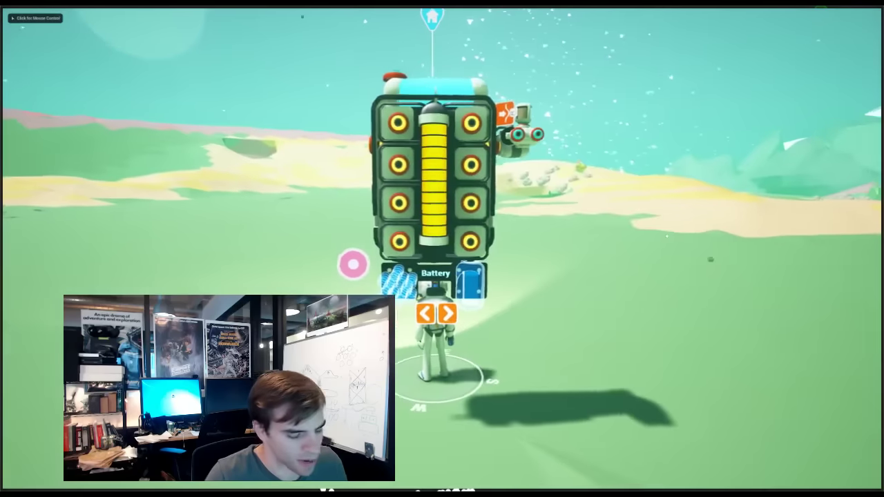
- Bring up the debug settings and spawn a Battery into the astronaut's backpack from the object list
key("grave")
left_click(186, 56)
scroll(276, 172, "down", 1)
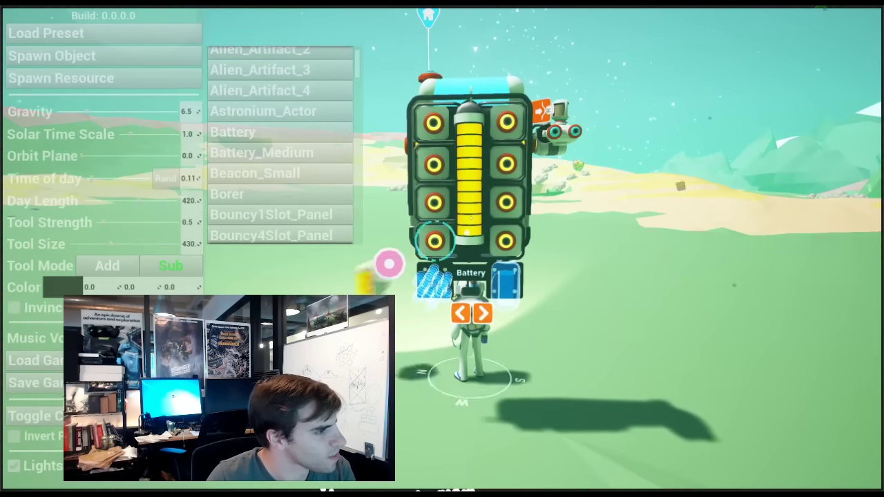
scroll(222, 167, "down", 2)
- Spawn Hydrazine and Organic from the debug resource list into the backpack, and close the debug settings
left_click(188, 79)
scroll(261, 158, "down", 3)
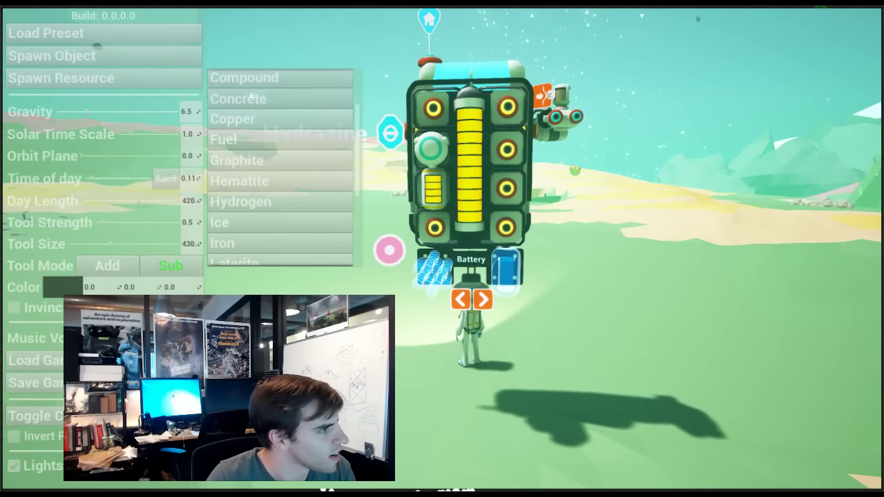
scroll(258, 226, "down", 2)
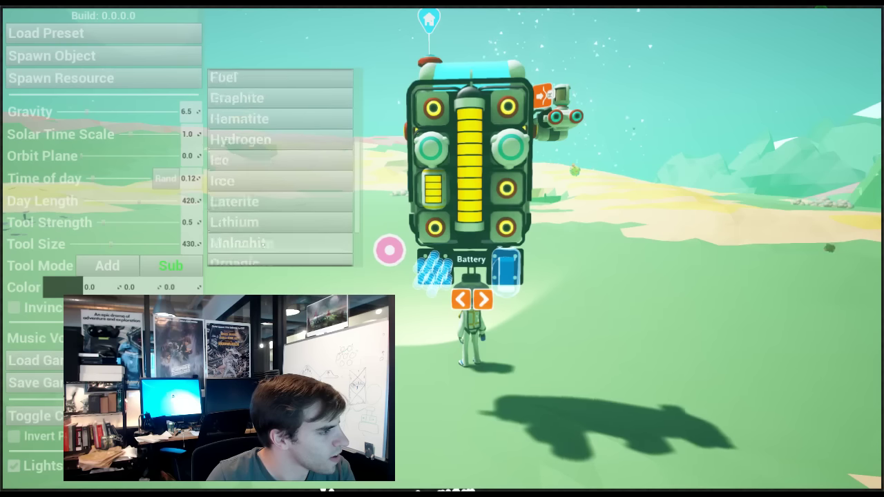
scroll(262, 243, "down", 3)
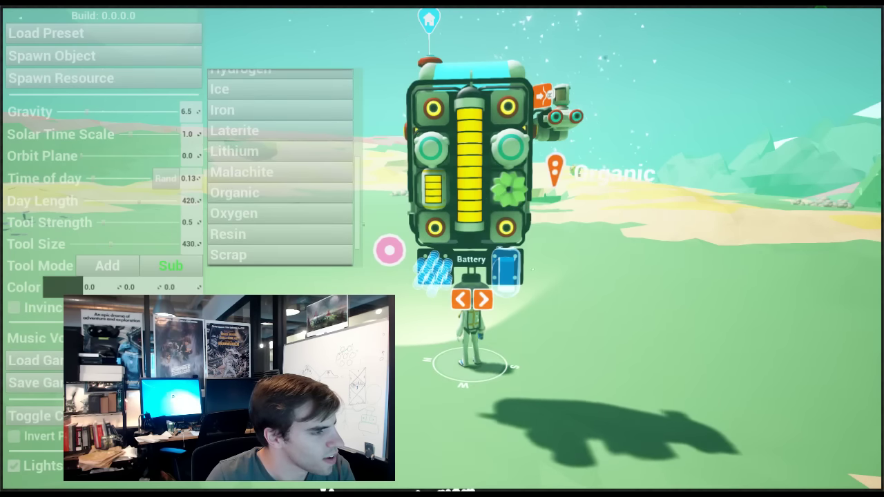
key("q")
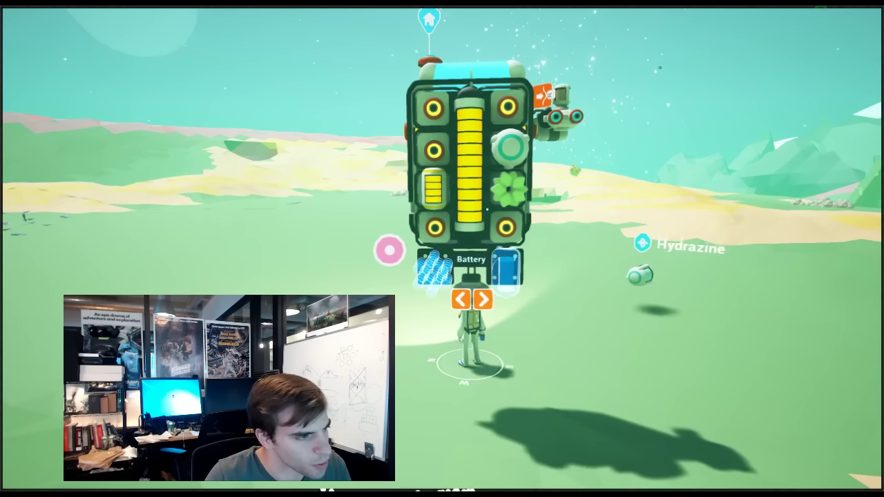
- Close the backpack and move the astronaut around the Hydrazine and Organic lying on the grass
key("q")
key("a")
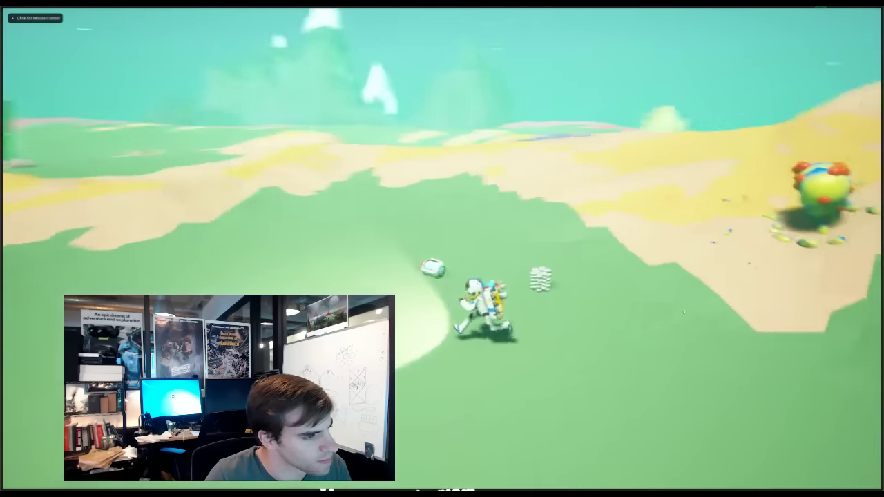
key("w")
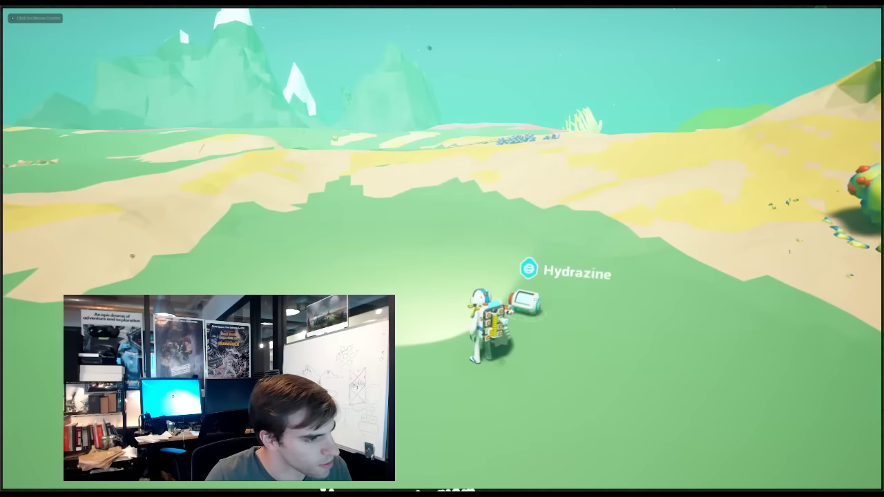
key("a")
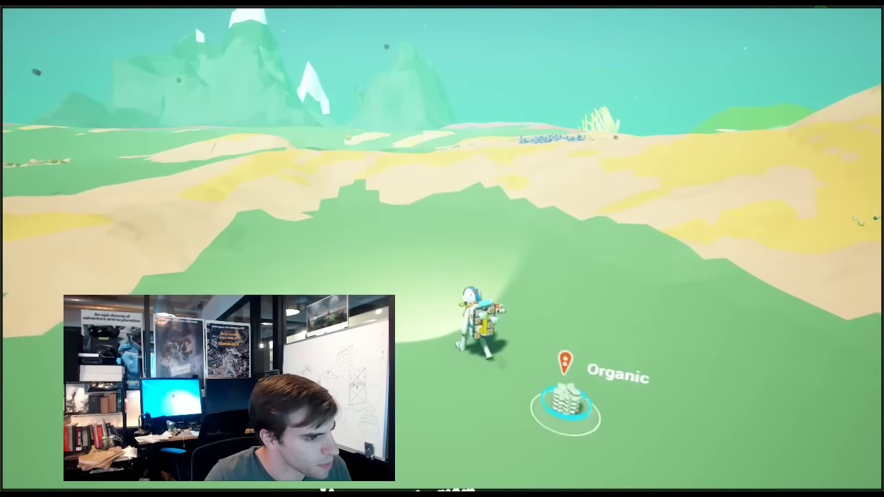
- Run the astronaut off the grass and over the sandy rise past the blue plant clusters
key("w")
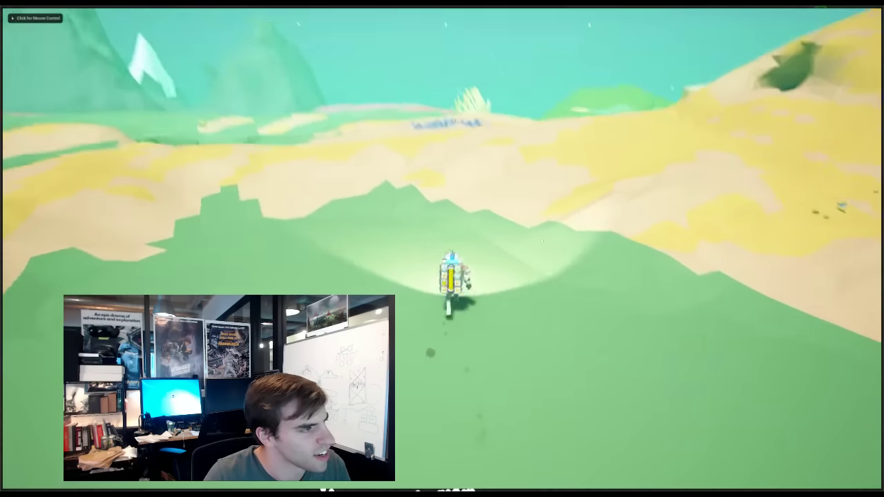
key("w")
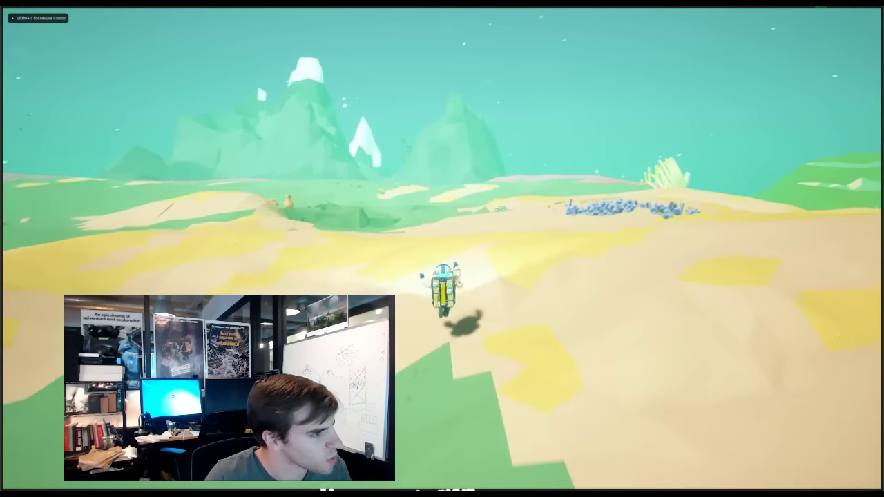
key("w")
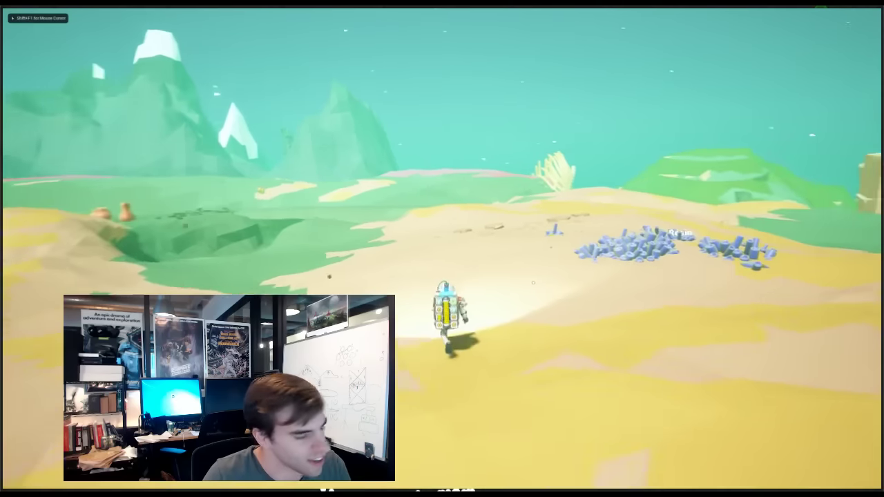
key("w")
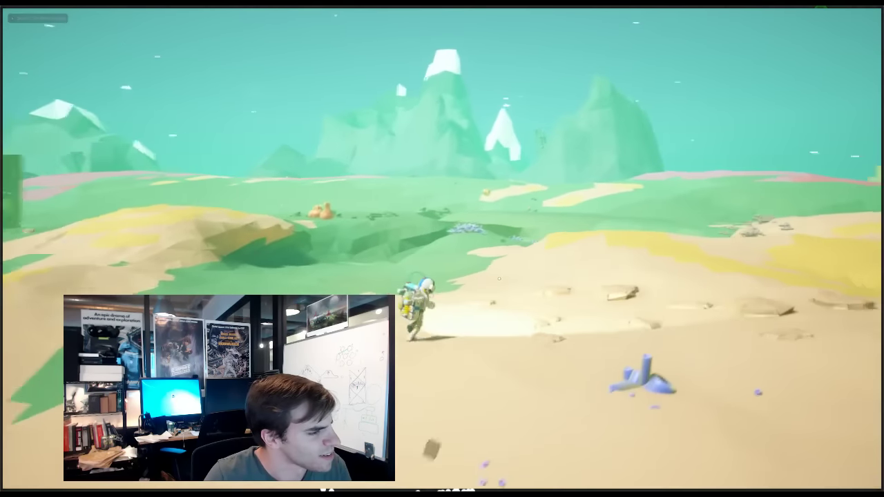
key("shift+F1")
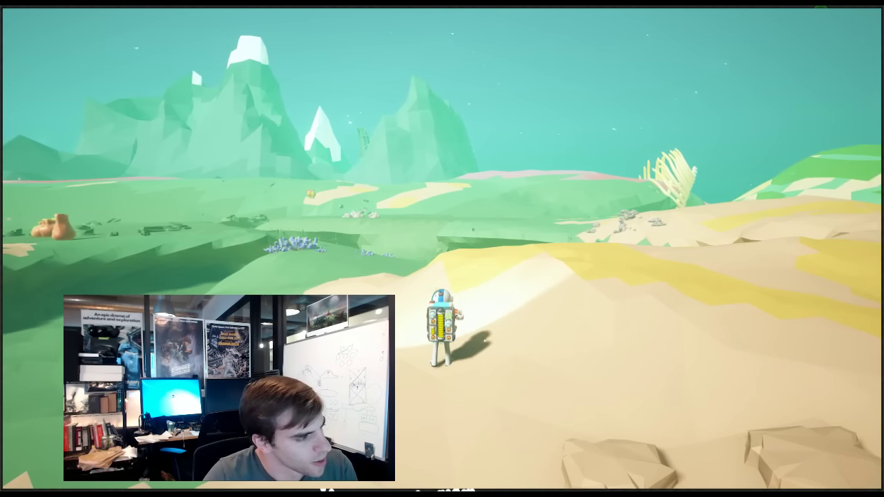
- Run the astronaut down into the green hollow near the orange pot-shaped plants
right_click_drag(422, 317, 279, 276)
key("a")
key("w")
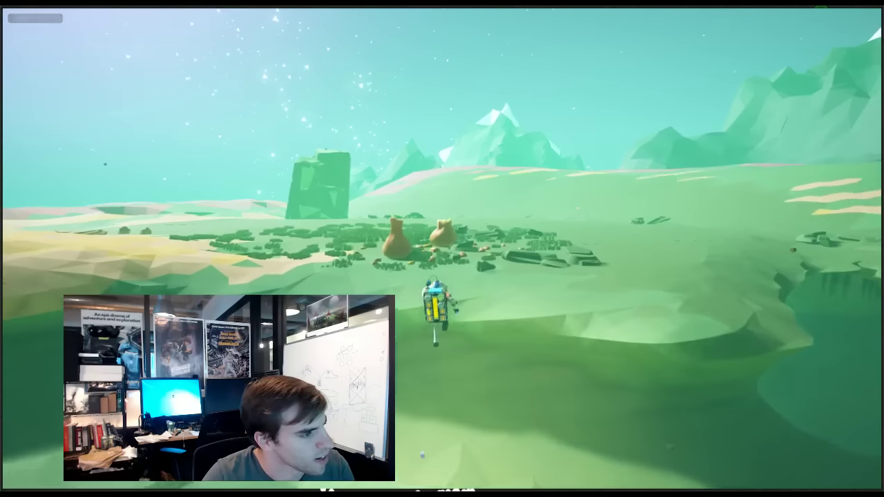
key("w")
right_click_drag(278, 277, 244, 246)
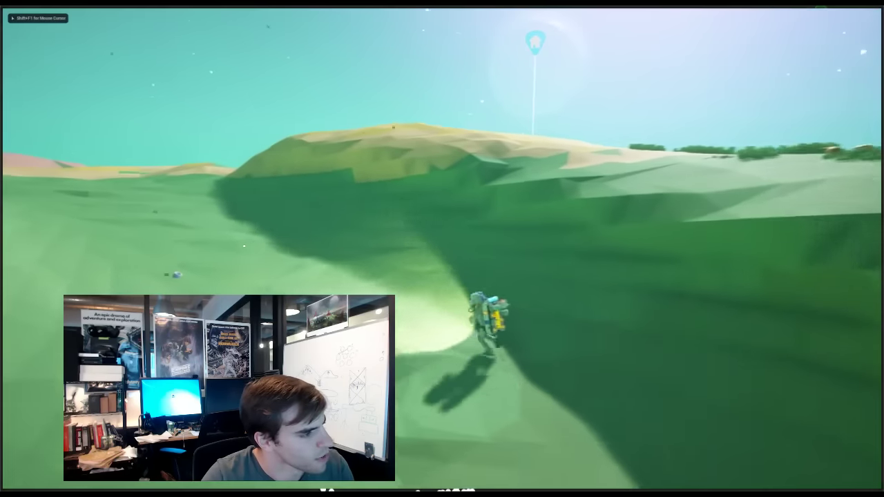
- Take the astronaut over the yellow ridge and through the scattered shrubs to the tall leaning rock
key("shift+F1")
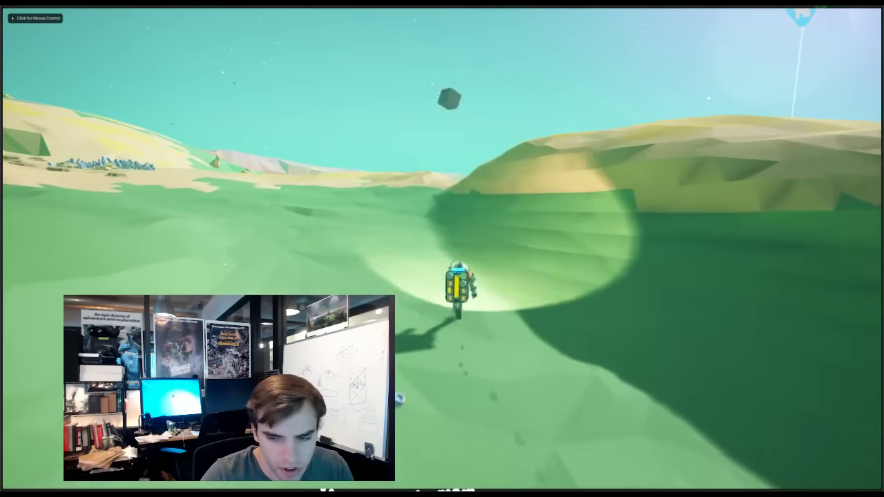
right_click_drag(293, 246, 477, 282)
key("space")
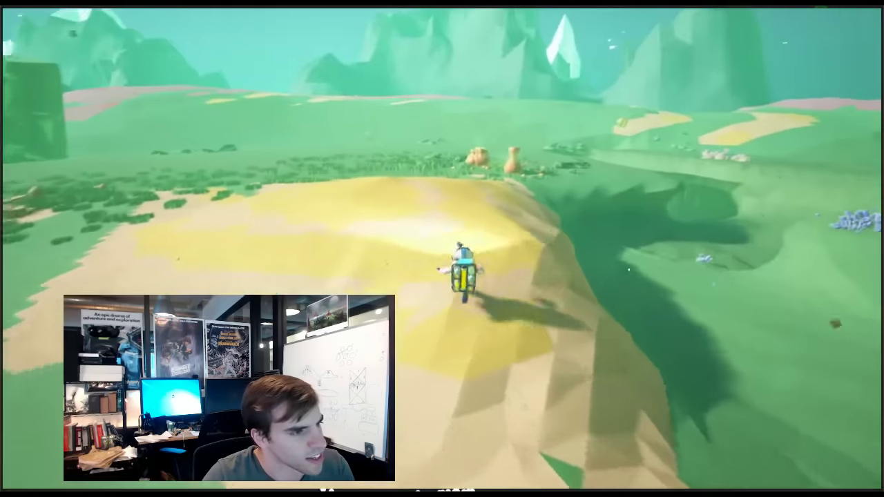
key("shift+F1")
right_click_drag(601, 228, 529, 197)
right_click_drag(451, 190, 471, 194)
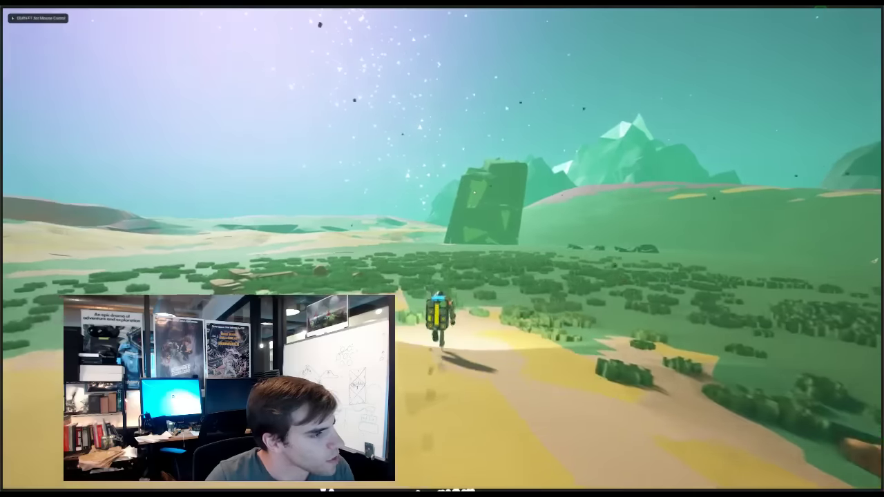
right_click_drag(489, 224, 496, 217)
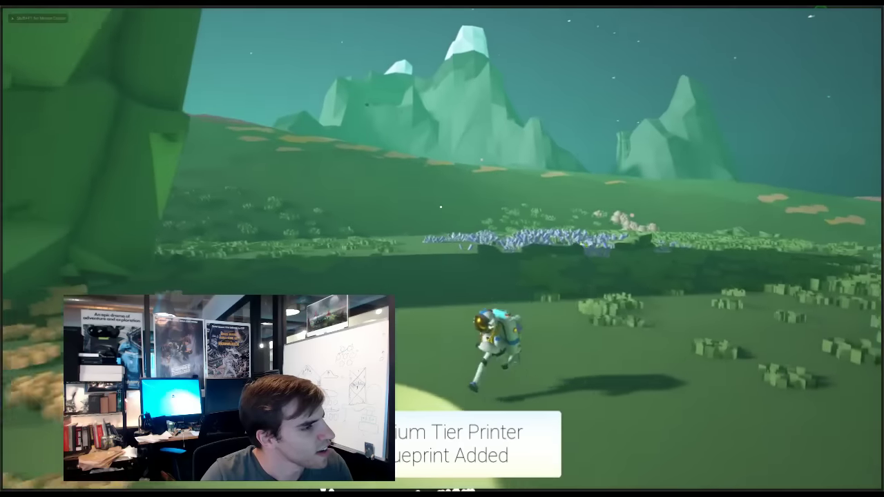
right_click_drag(441, 207, 302, 214)
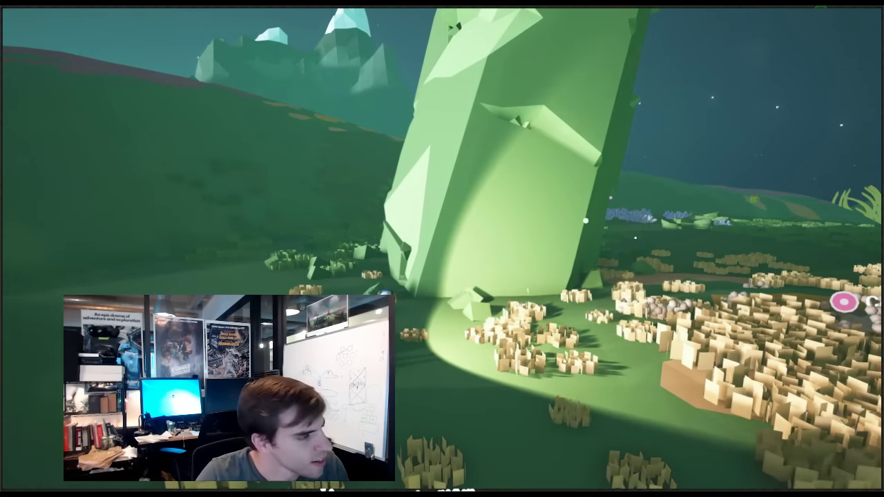
- Run the astronaut from the rock across the dark yellow ground into the blue plants, towards the home beacon
left_click(442, 248)
right_click_drag(698, 257, 563, 263)
key("w")
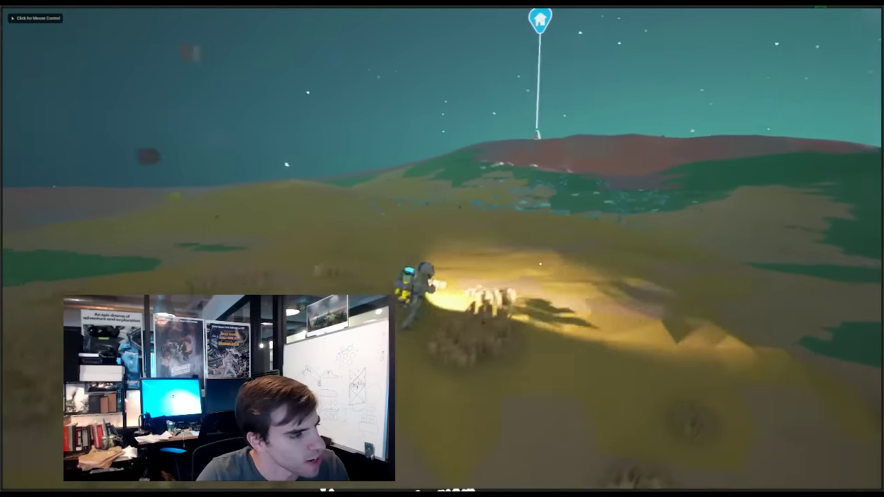
key("w")
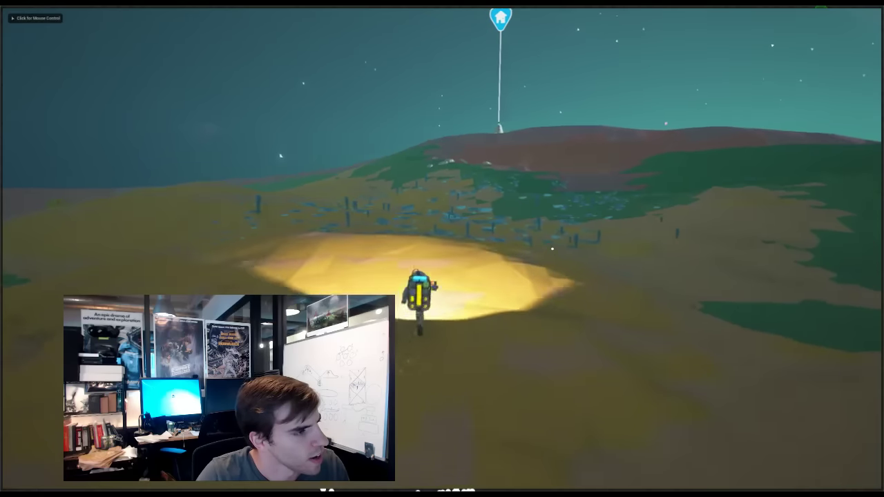
right_click_drag(542, 234, 552, 230)
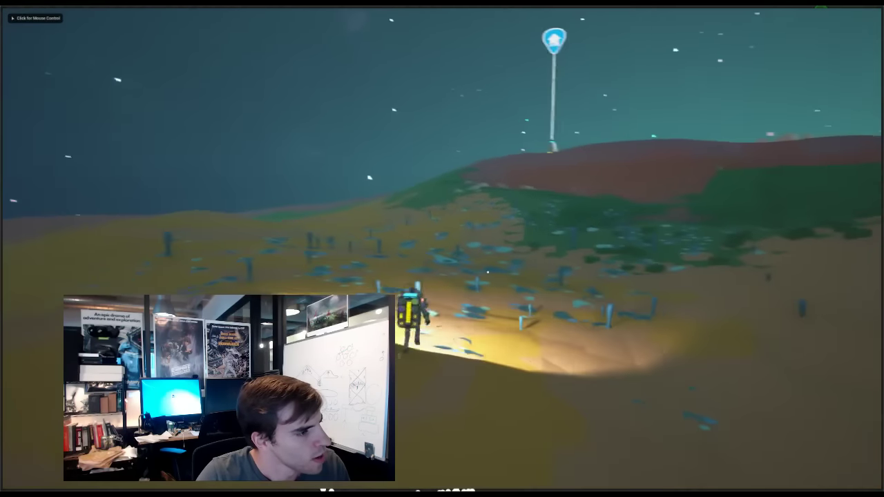
key("shift+F1")
key("w")
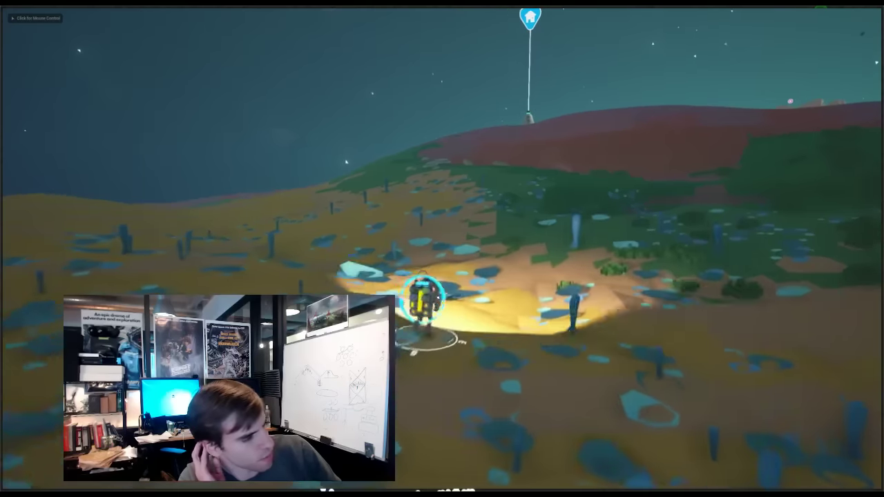
- Climb the green hillside past the pink plants and bring the astronaut to the home capsule
key("w")
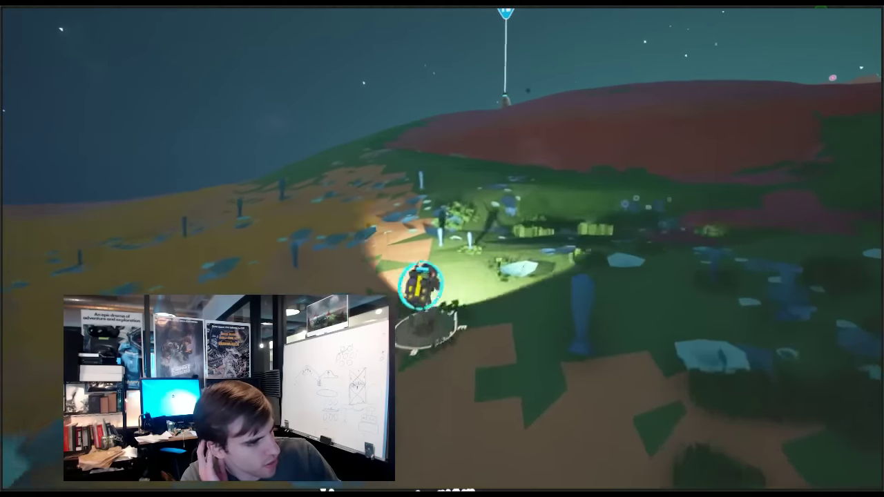
key("w")
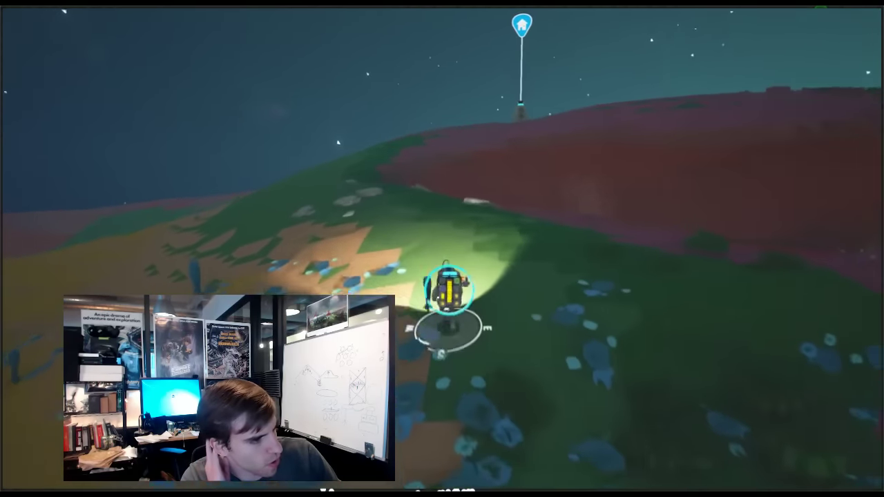
key("w")
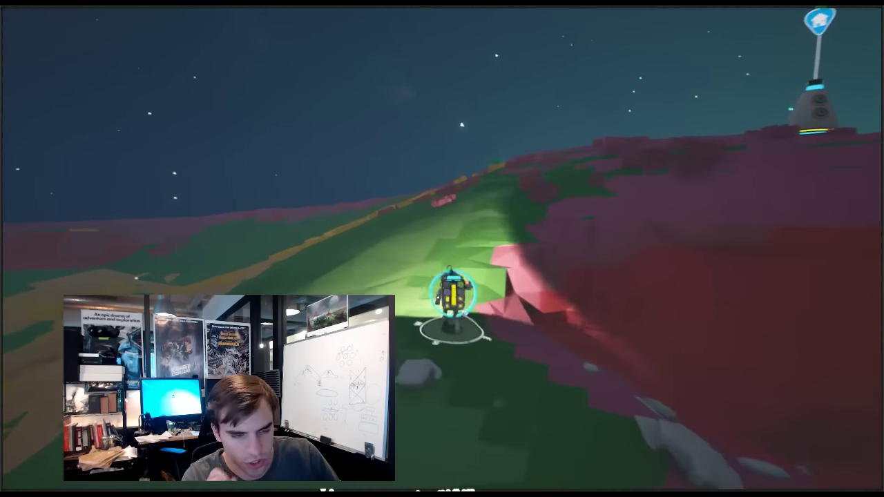
key("w")
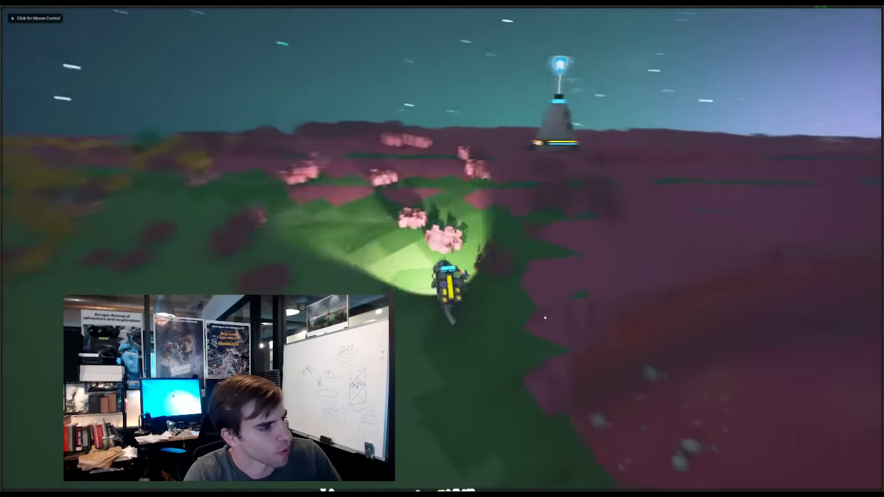
key("w")
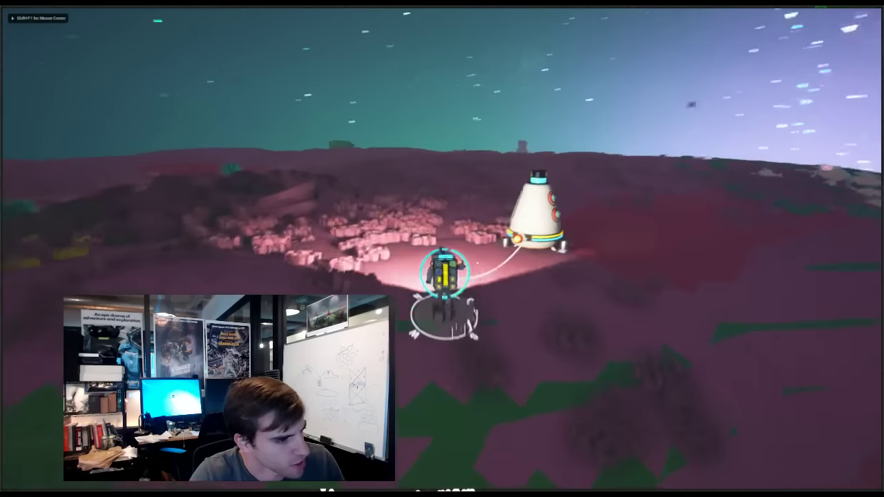
- Look through the astronaut's backpack beside the home capsule, toggle the debug settings, and close the backpack
key("q")
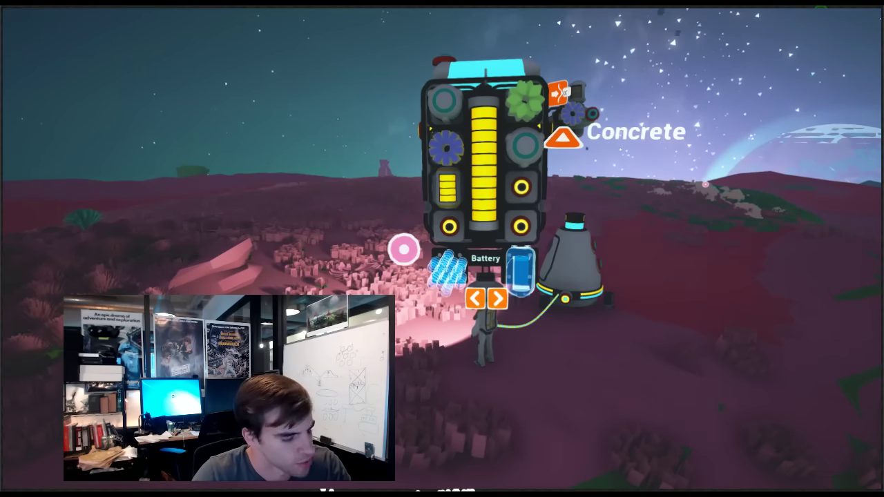
key("grave")
key("grave")
key("Tab")
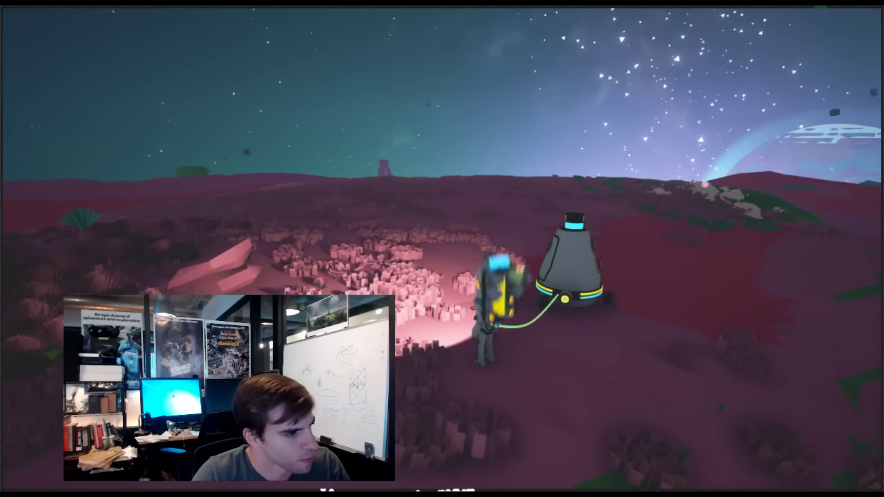
key("q")
key("q")
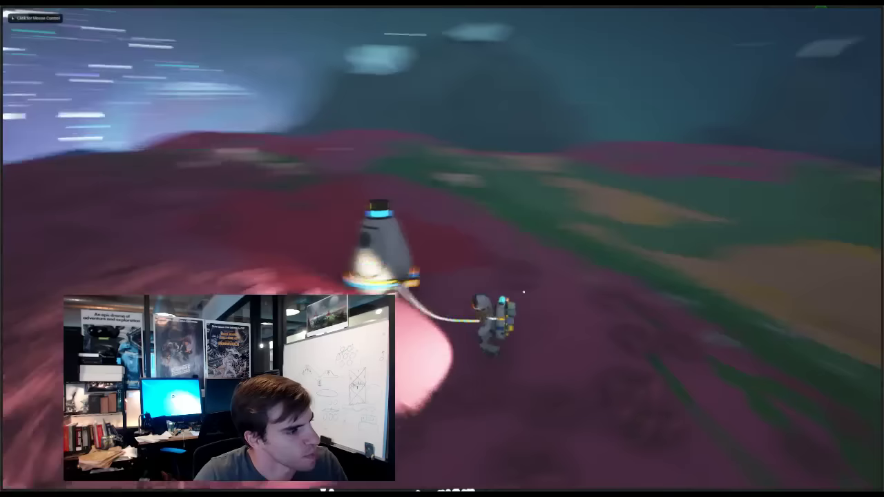
- Walk the astronaut around the tethered home capsule and view the surrounding landscape and night sky
key("a")
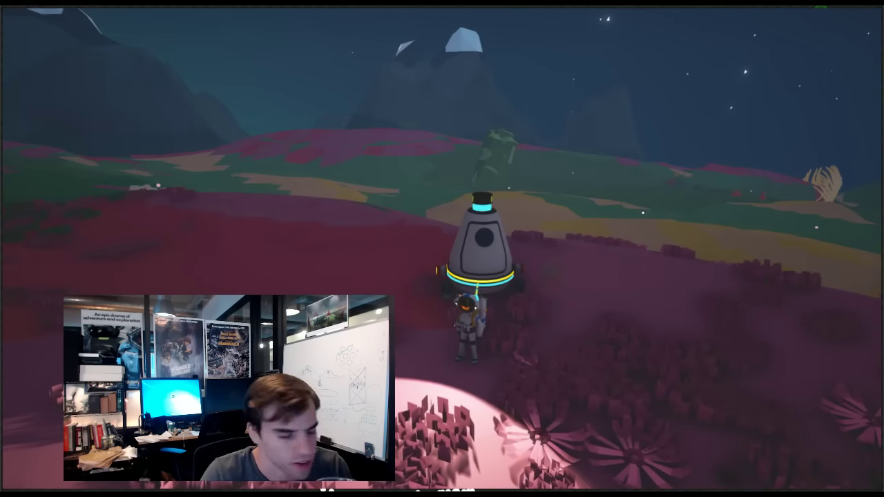
right_click_drag(589, 282, 643, 282)
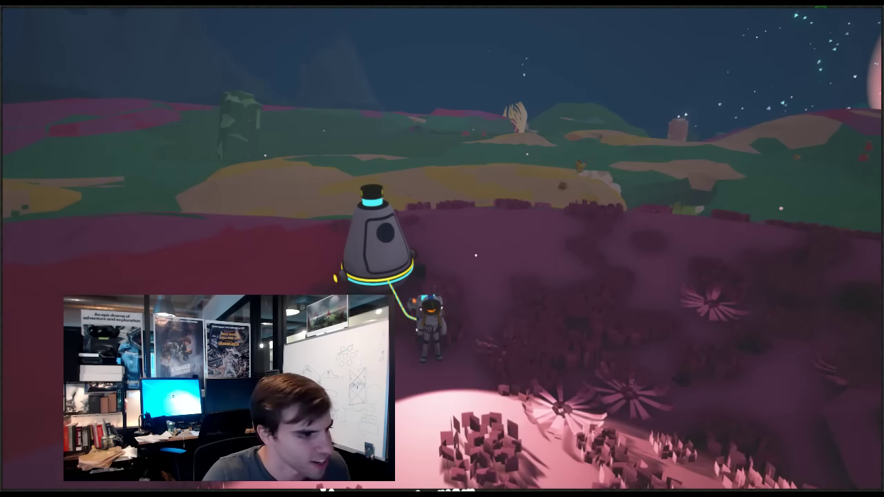
right_click_drag(476, 256, 622, 228)
key("d")
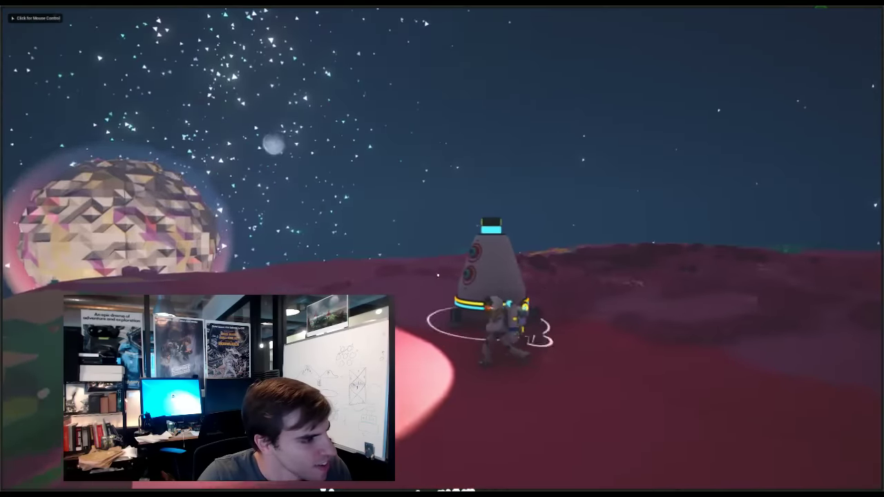
- Walk the astronaut past the tethered home capsule to the pink plants and view the planet on the horizon
right_click_drag(439, 275, 580, 277)
key("w")
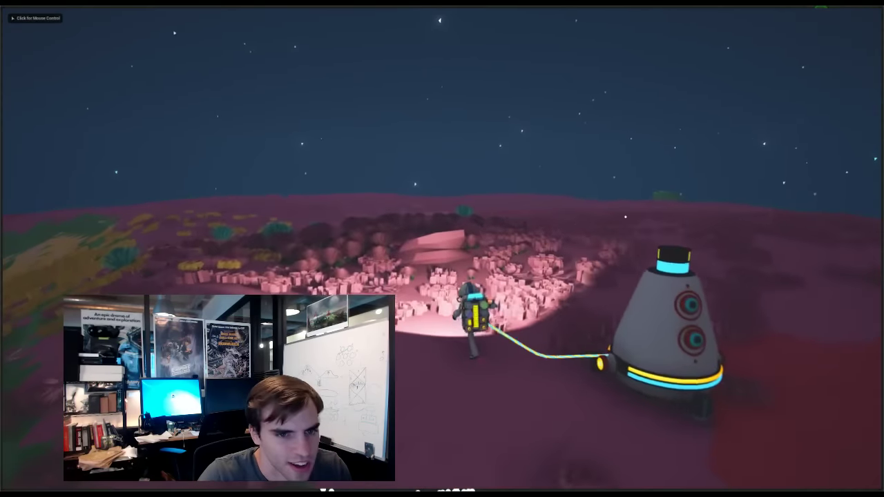
right_click_drag(625, 217, 416, 265)
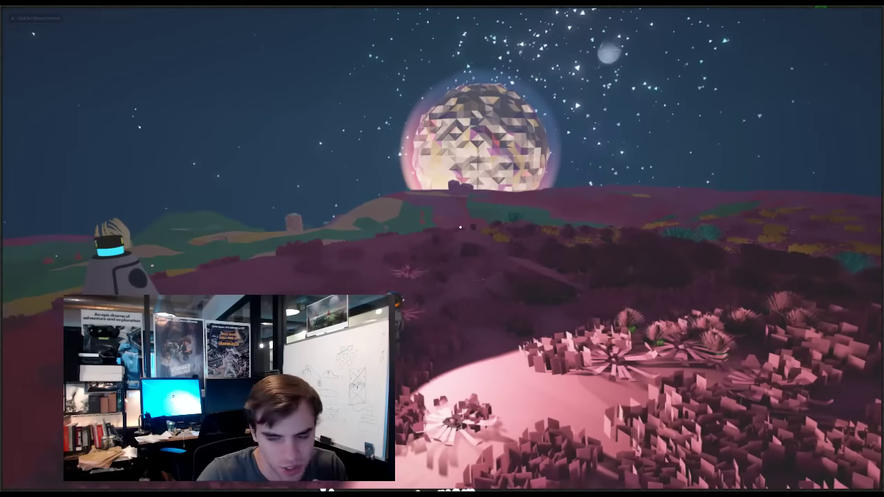
right_click_drag(453, 237, 404, 239)
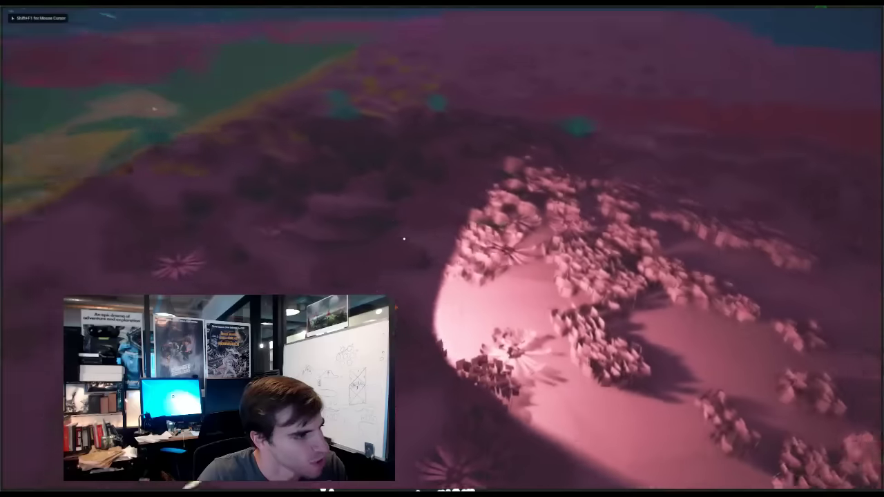
key("shift+F1")
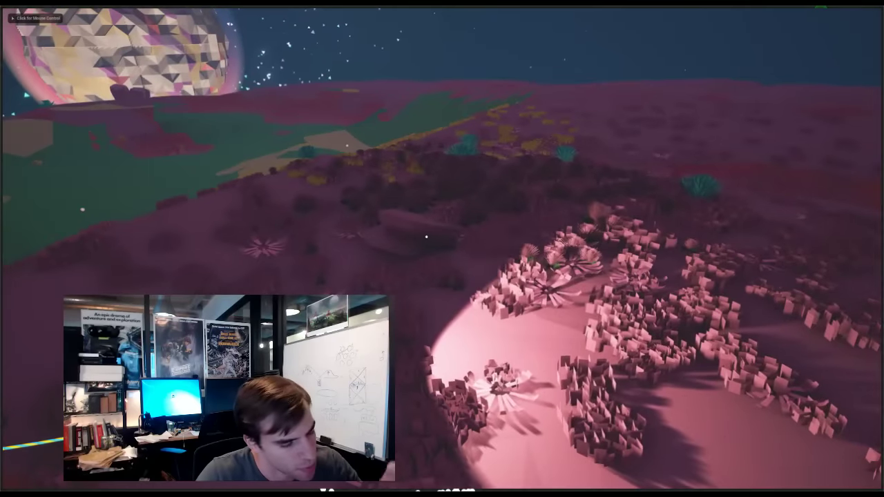
right_click_drag(462, 239, 408, 233)
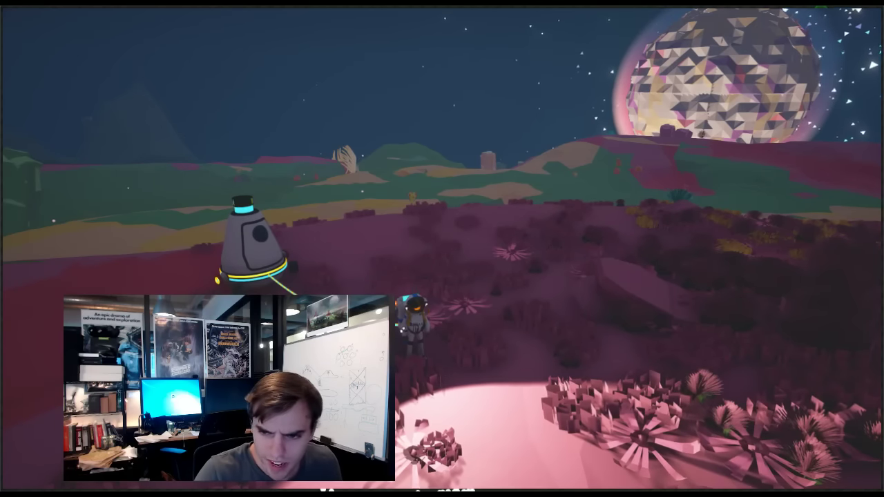
- Inspect the battery in the astronaut's backpack among the pink plants, and close the backpack
key("Tab")
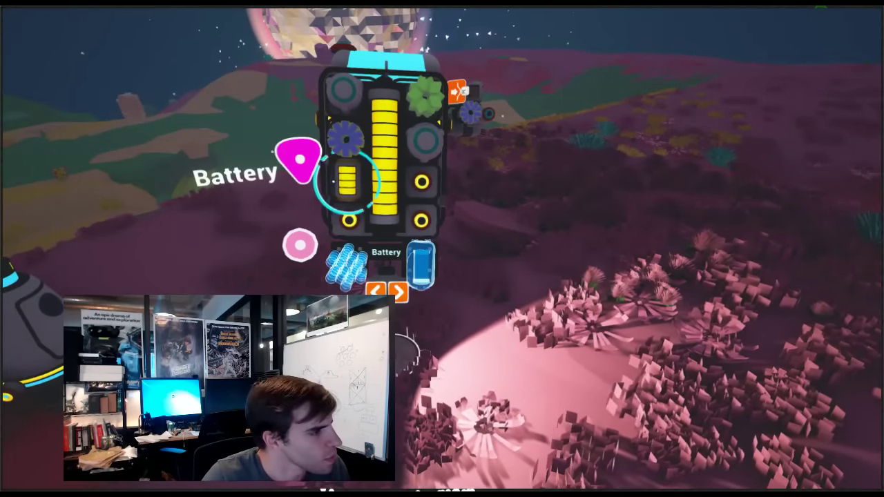
right_click_drag(470, 116, 473, 122)
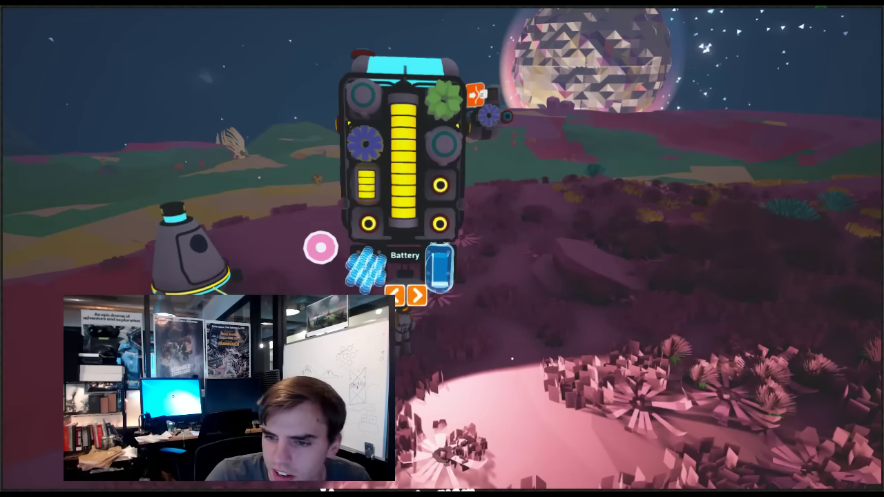
key("Tab")
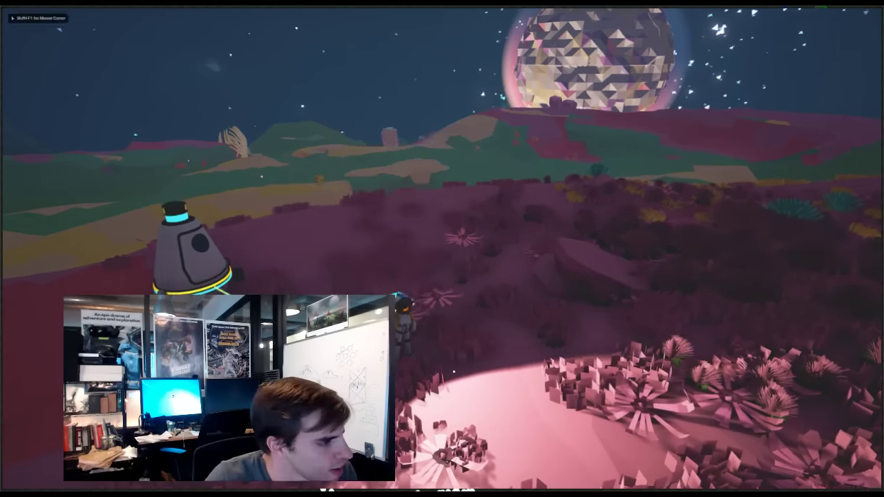
- Run the astronaut around the home capsule to the open red ground on its other side, facing the capsule
key("a")
right_click_drag(454, 371, 475, 271)
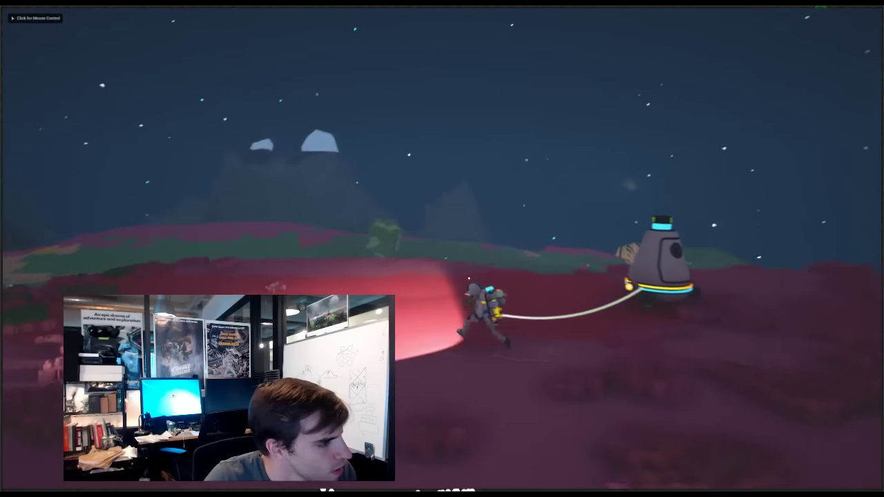
left_click(475, 271)
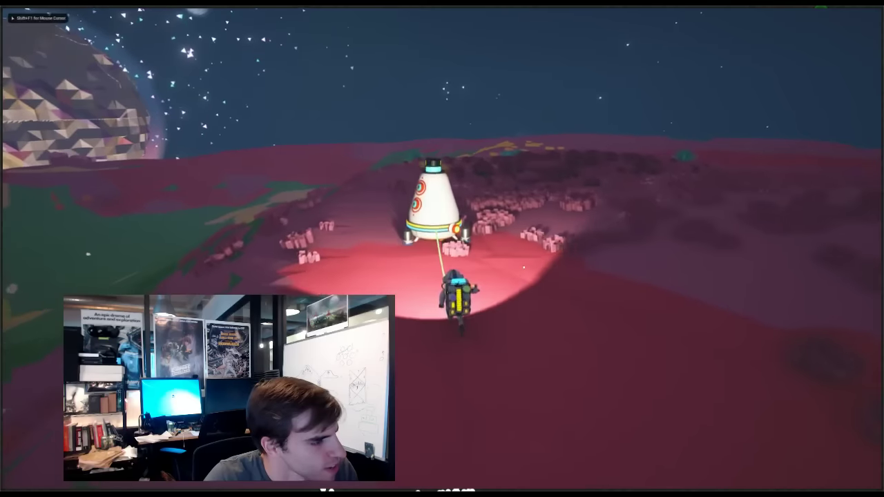
mouse_move(475, 270)
right_mouse_down()
mouse_move(454, 263)
mouse_move(469, 261)
right_mouse_up()
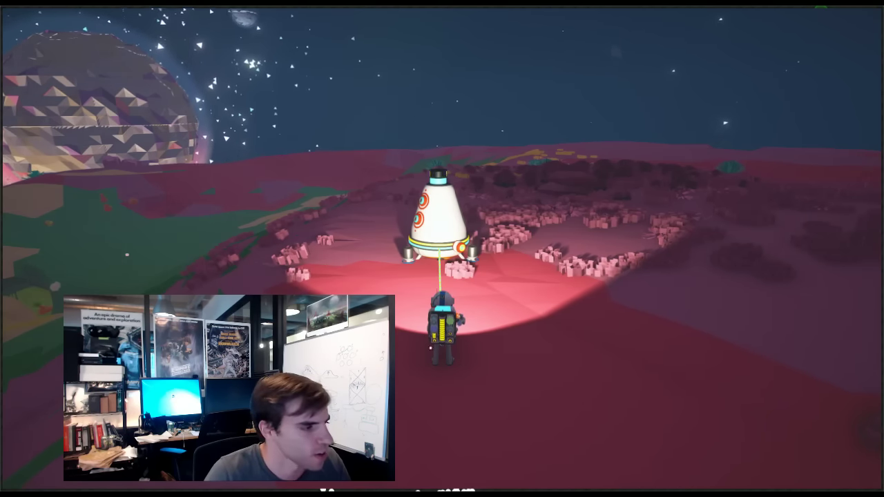
- Take the battery out of the backpack, set it on the red ground beside the astronaut, and close the backpack
key("q")
left_click_drag(430, 190, 616, 391)
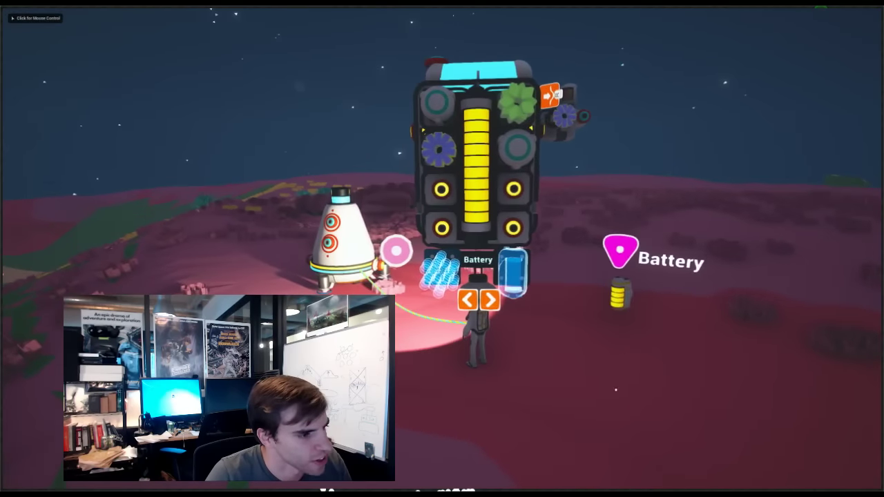
key("Tab")
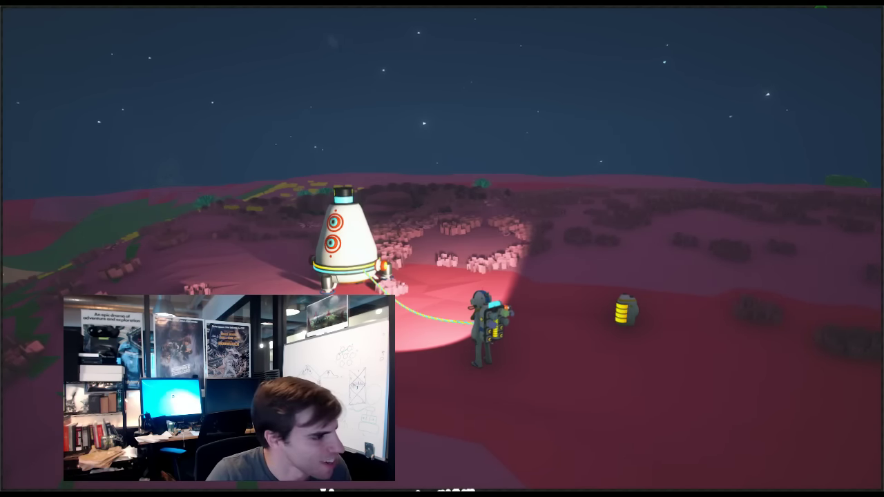
right_click_drag(442, 356, 540, 336)
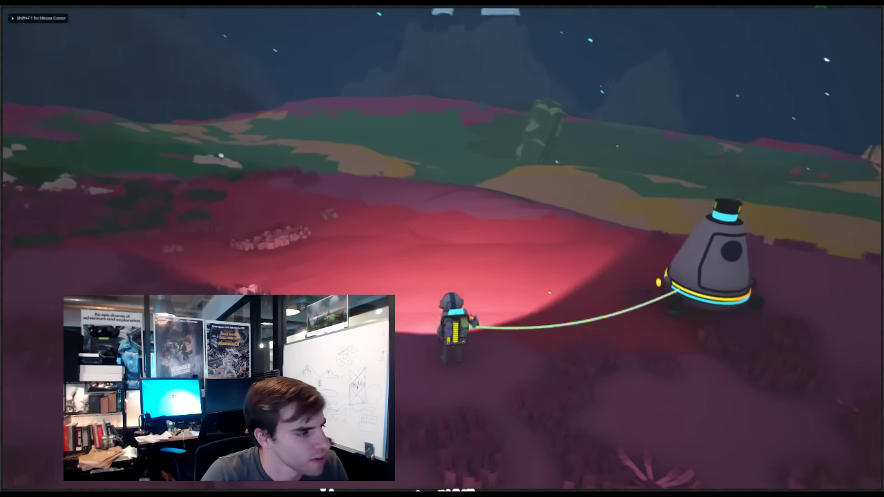
- Spawn Compound with the debug settings and use it to print a beacon in the backpack printer
key("Tab")
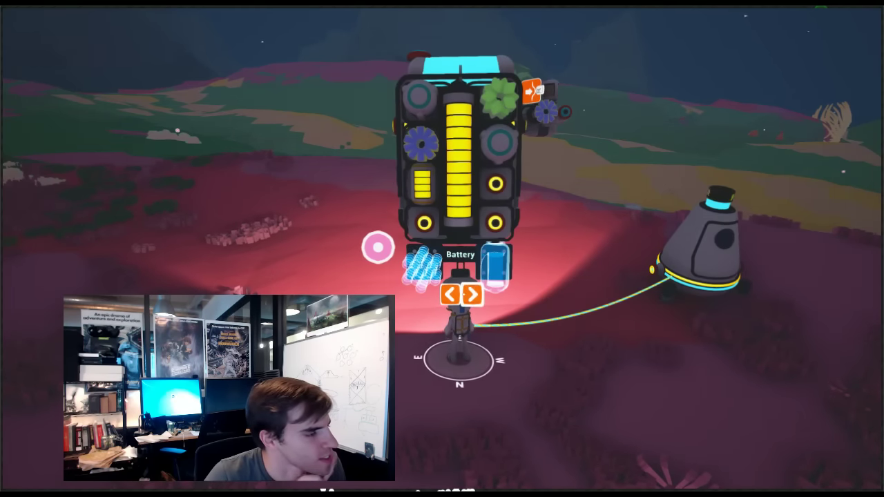
left_click(474, 295)
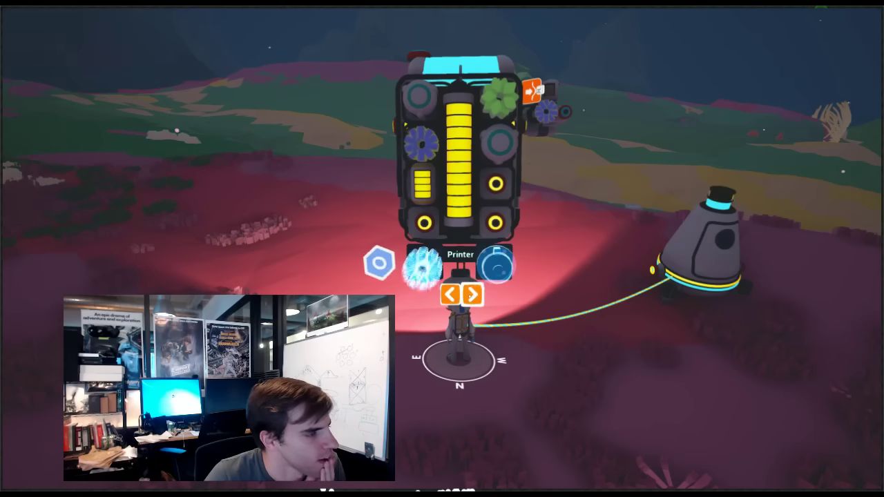
left_click(422, 268)
key("grave")
left_click(169, 79)
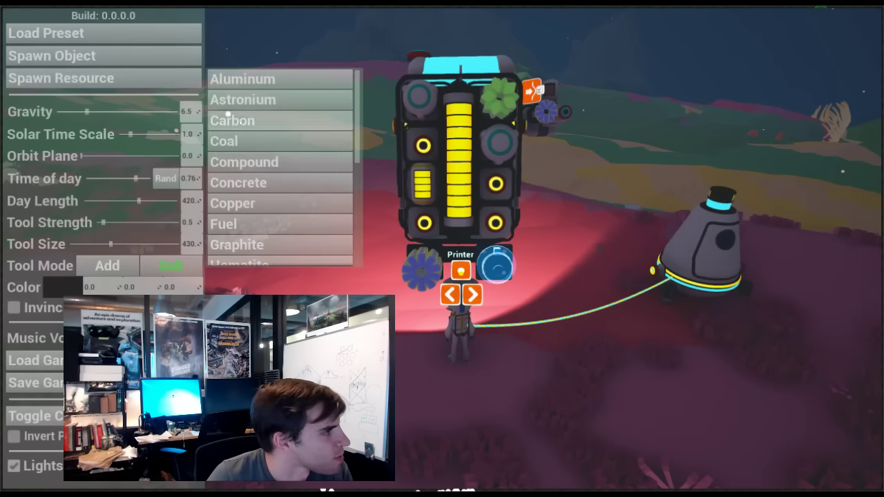
left_click(243, 161)
key("F1")
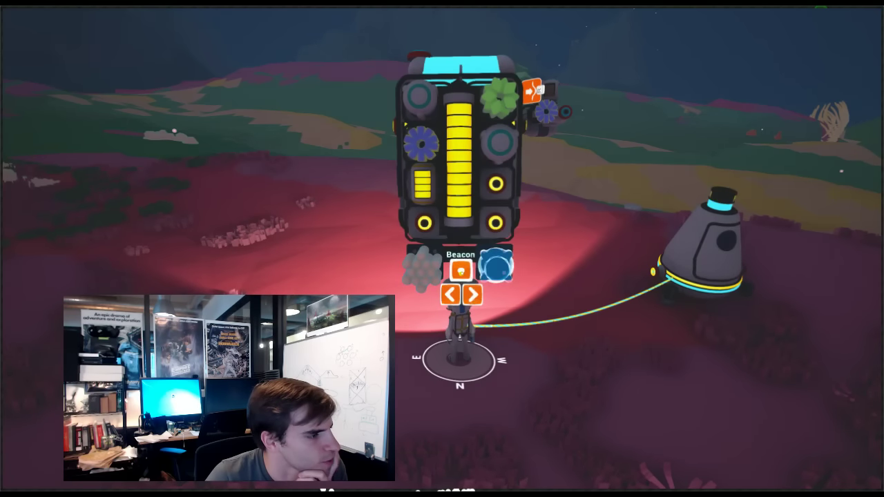
left_click(461, 271)
key("q")
- Run the astronaut from the capsule past the blue plants and across the yellow ground to the green plants
key("w")
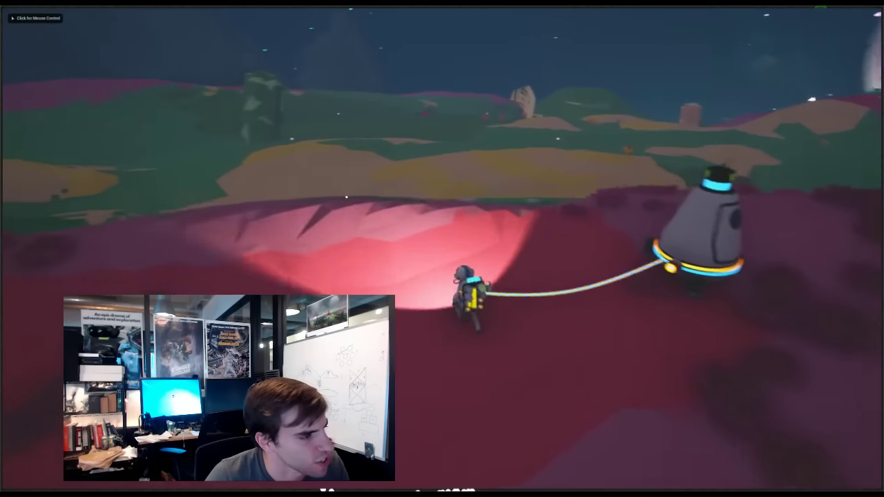
key("w")
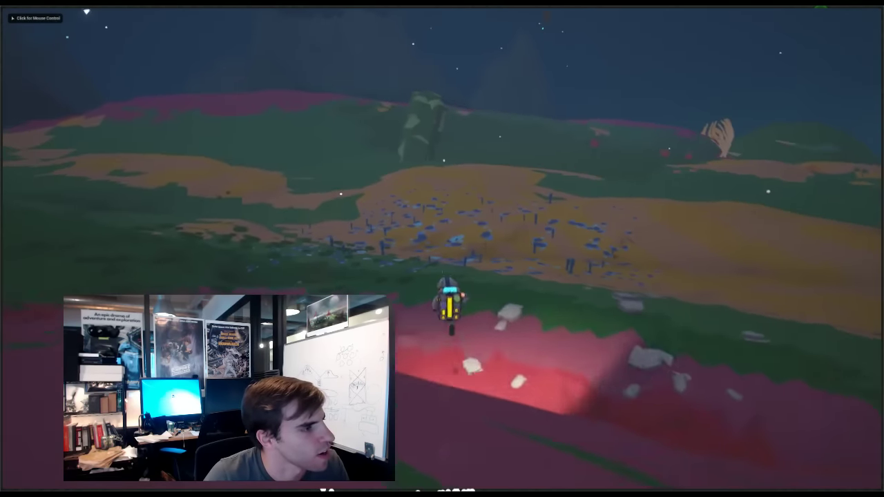
key("w")
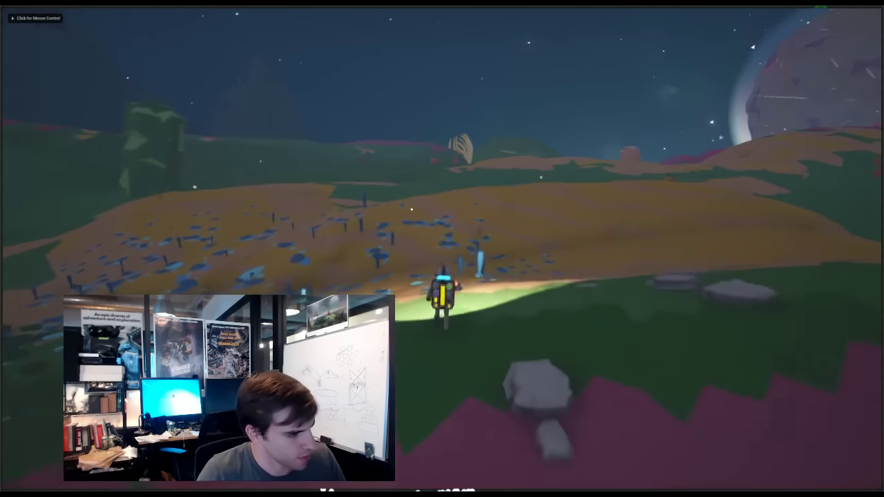
key("w")
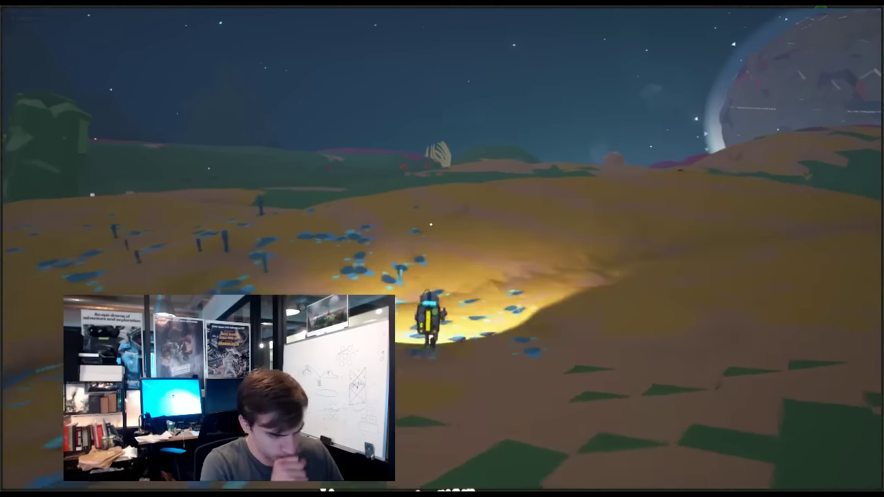
key("w")
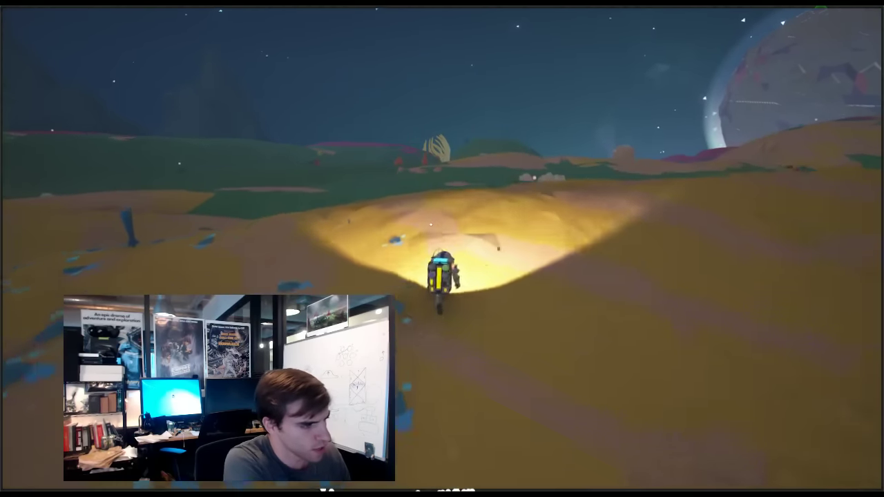
key("w")
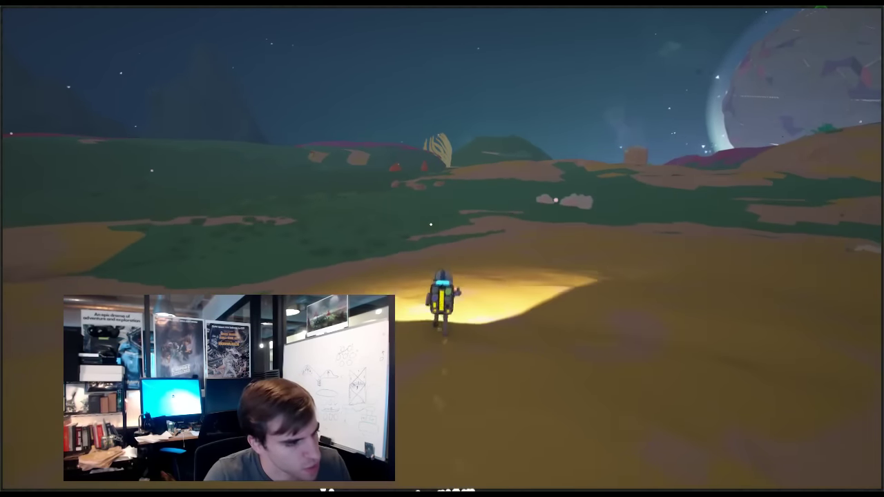
key("w")
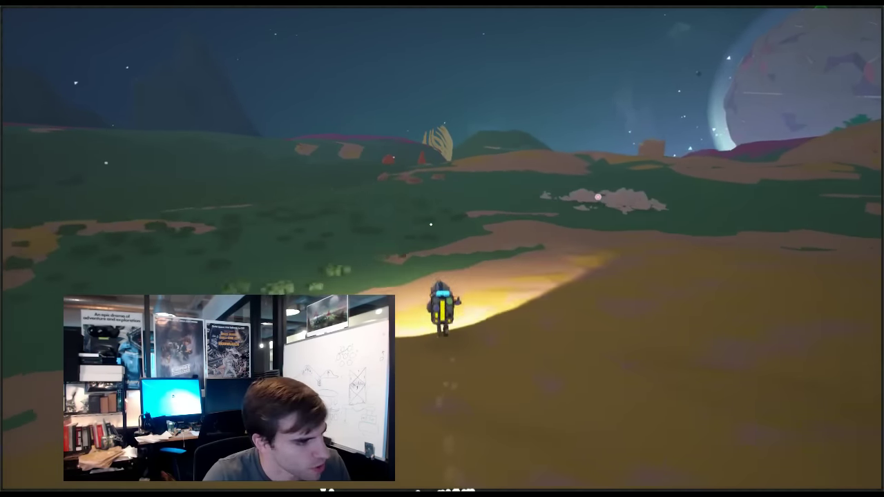
key("w")
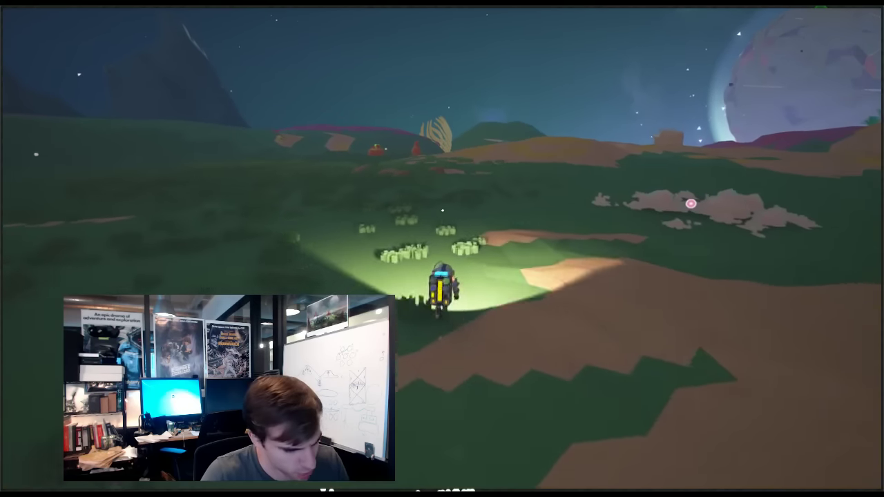
key("w")
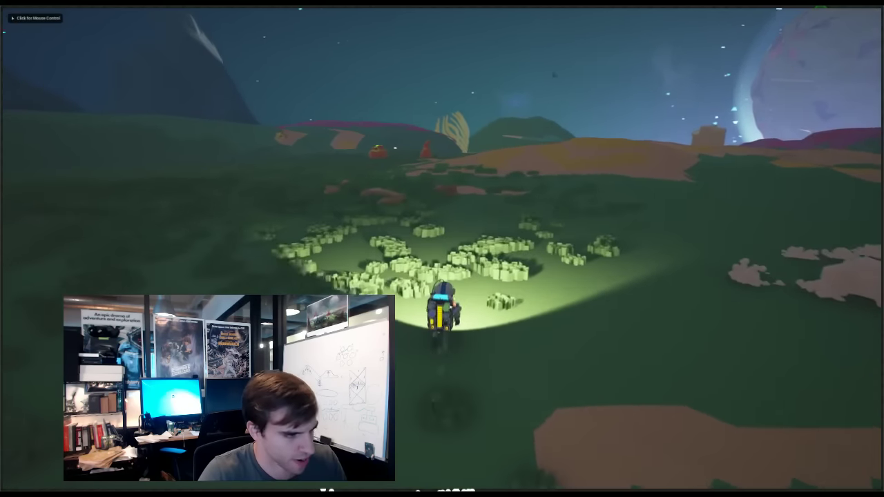
- Take the beacon out of the backpack and place it on the grass beside the Compound deposit
key("Tab")
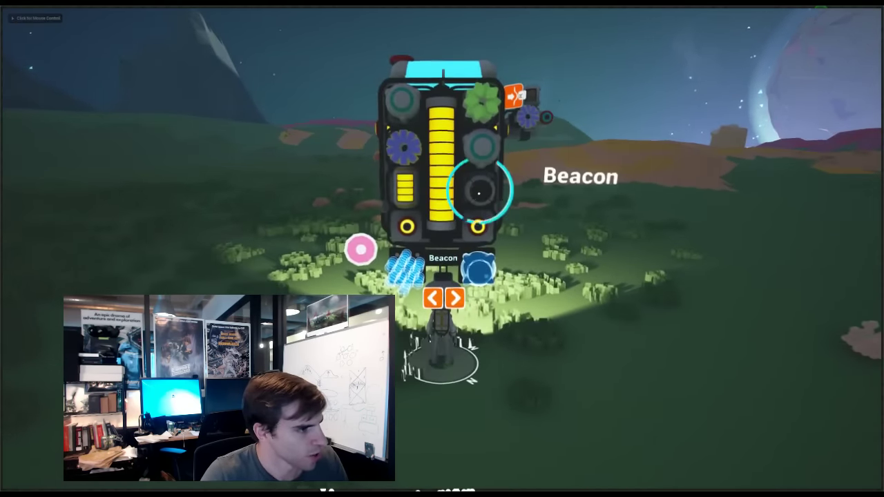
left_click_drag(479, 193, 600, 237)
key("Tab")
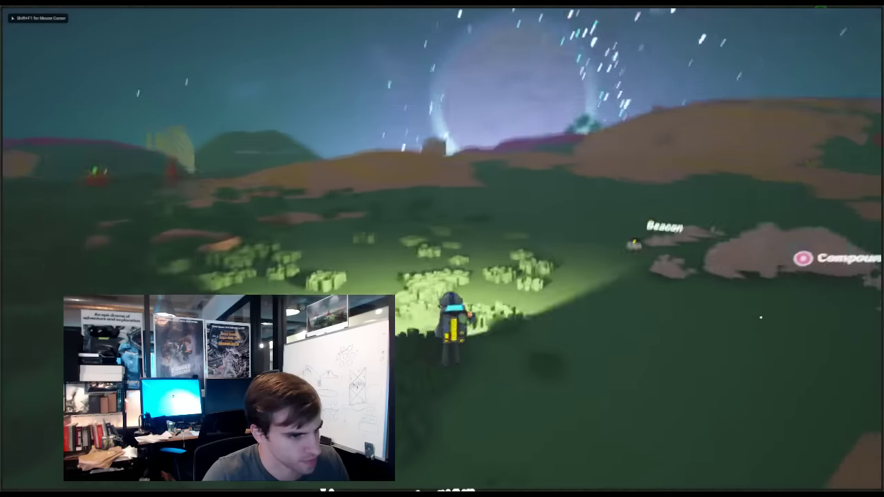
- Run the astronaut away from the placed beacon back onto the yellow ground, keeping the beacon's marker in view
key("s")
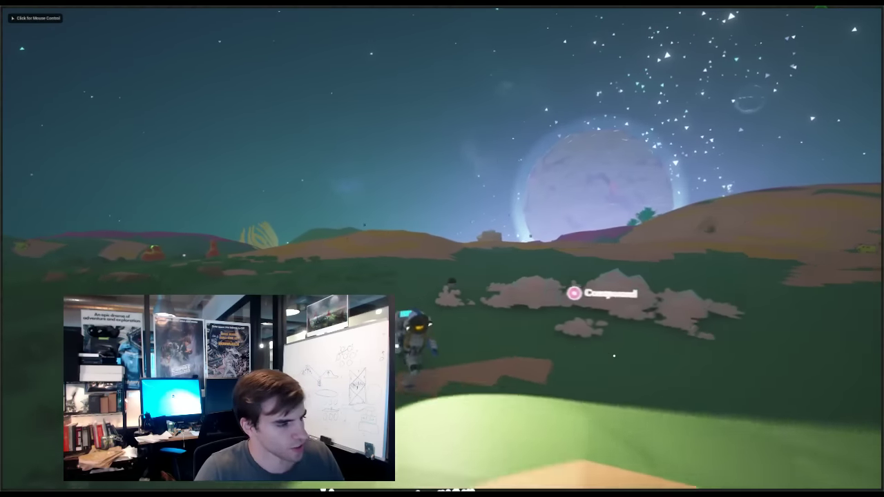
key("shift+F1")
key("w")
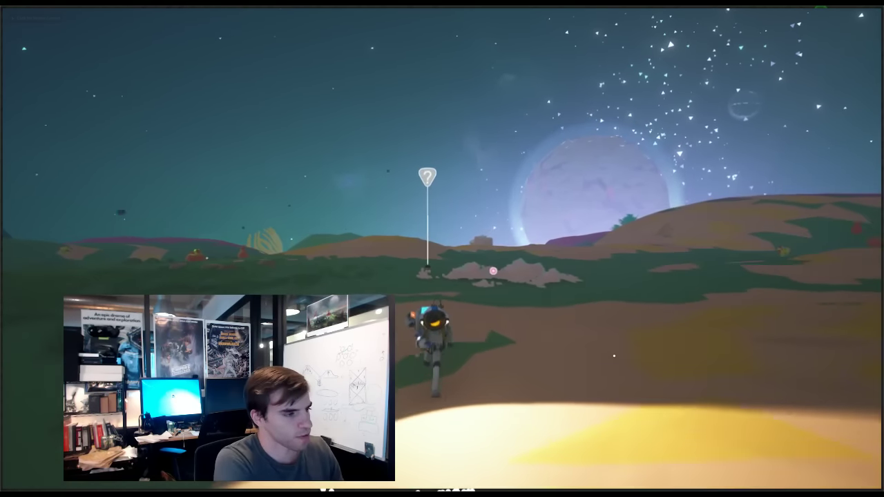
key("s")
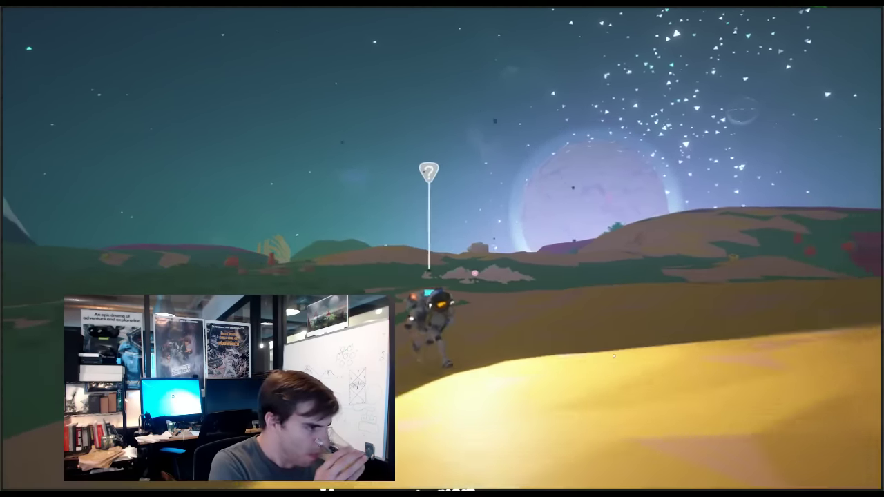
key("w")
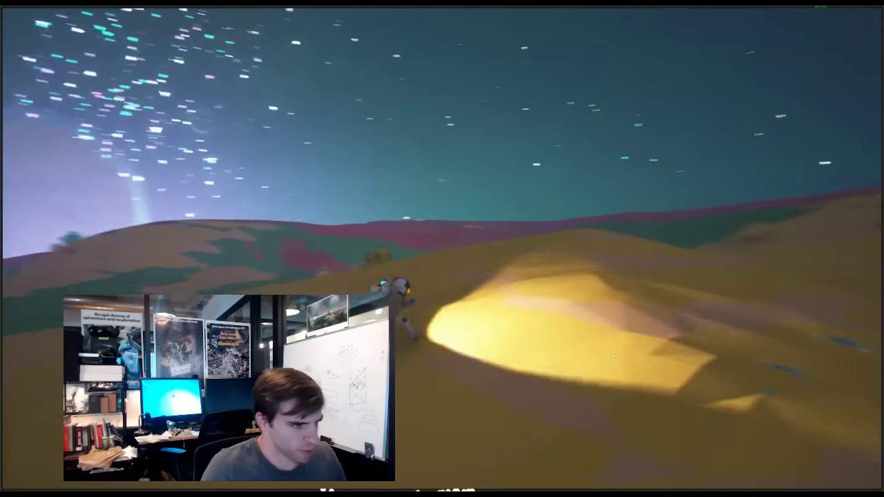
- Run the astronaut off the yellow ground and uphill over the grass toward the pink and yellow plants
right_click_drag(614, 356, 456, 205)
key("w")
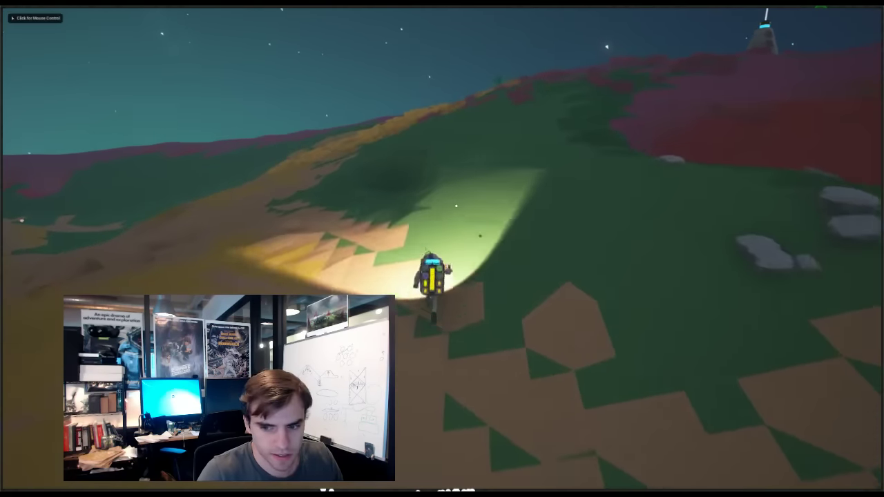
key("w")
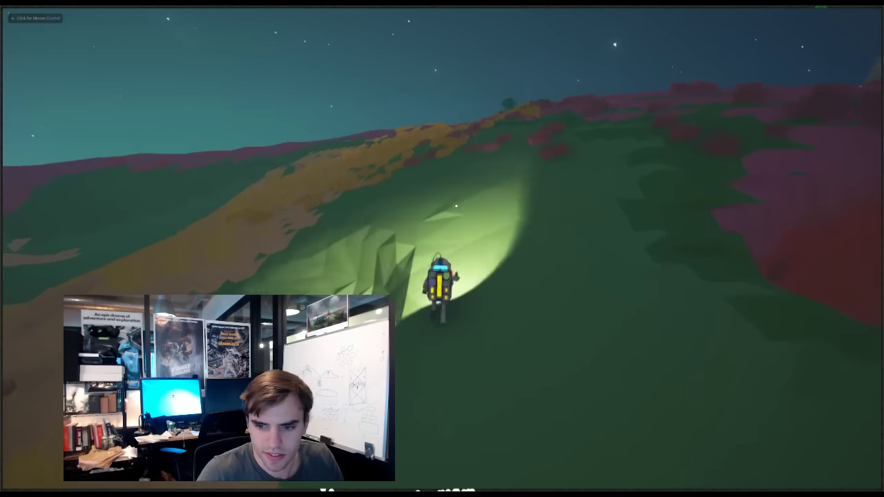
key("w")
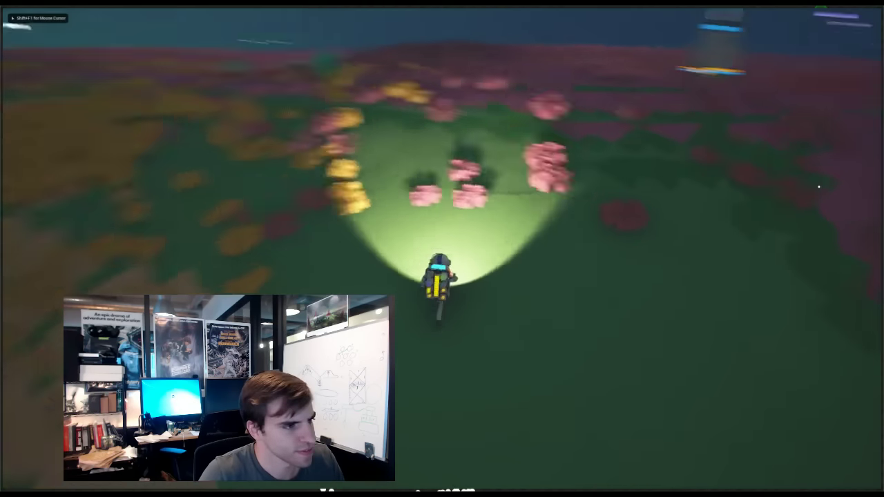
key("a")
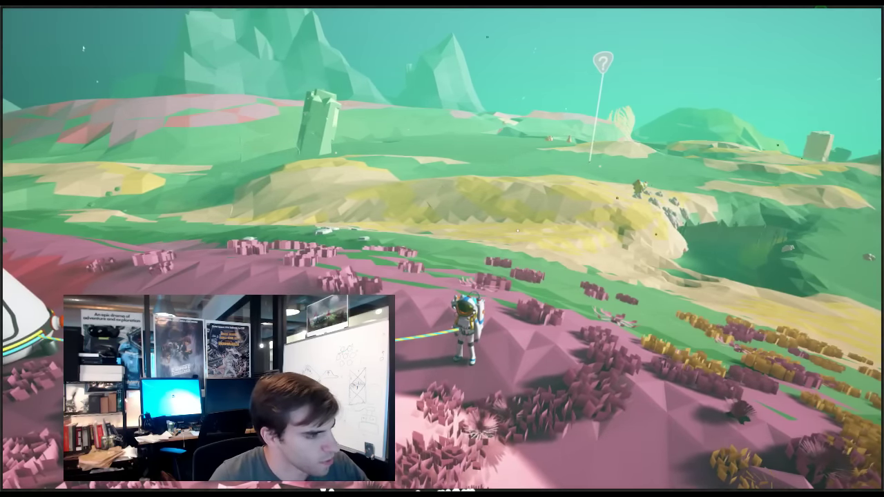
- Leave full screen, stop the running play session and start a new one in the Staging_Test level
key("F11")
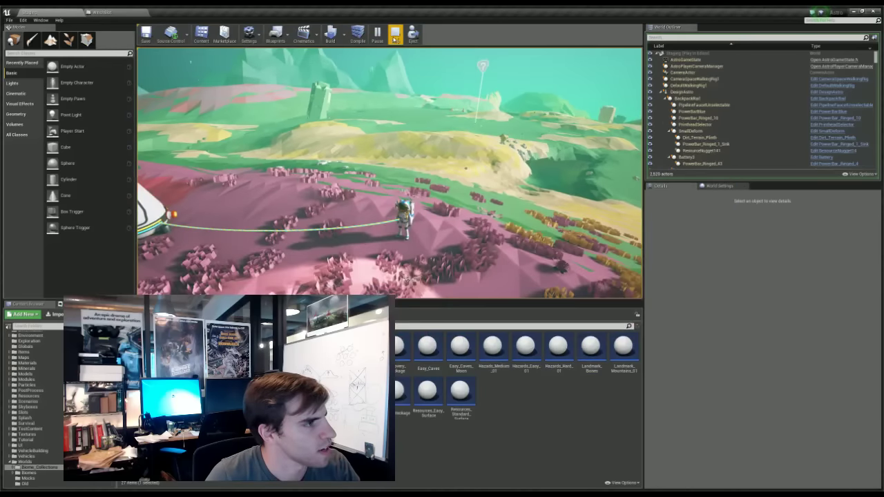
left_click(396, 35)
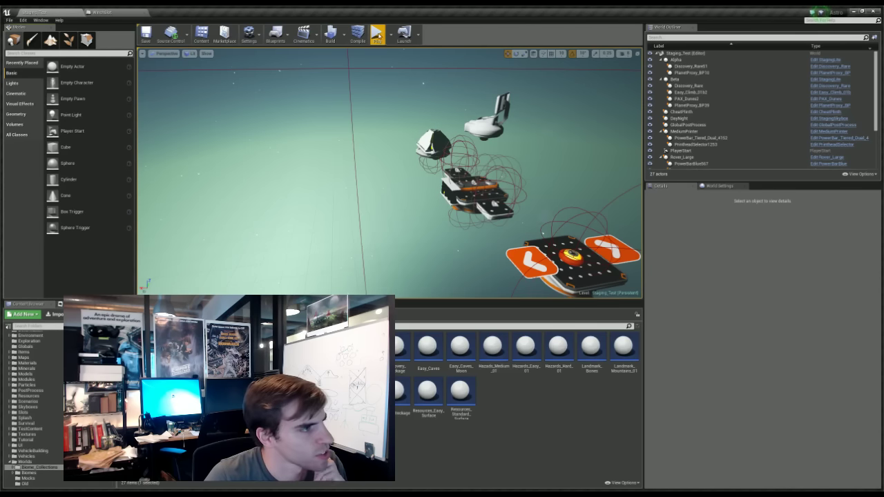
left_click(377, 34)
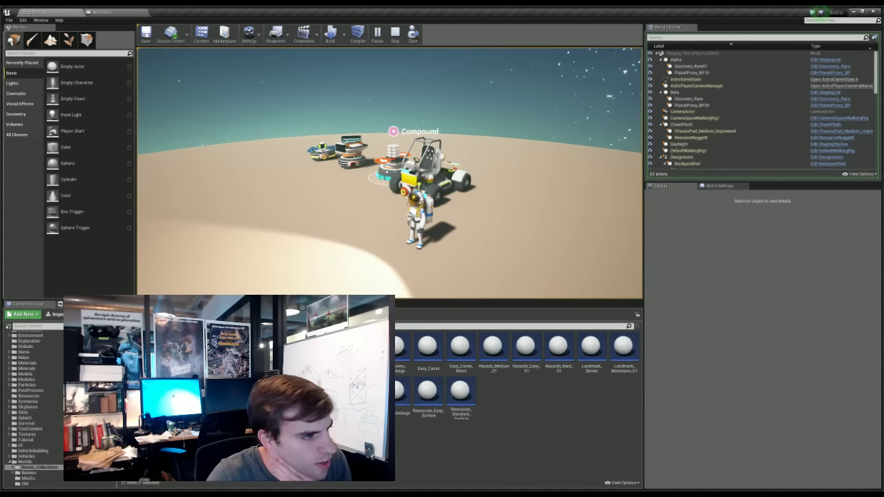
- Look over the test planet's surface around the rover and printers while moving the astronaut, and stop the play session
right_click_drag(384, 173, 302, 217)
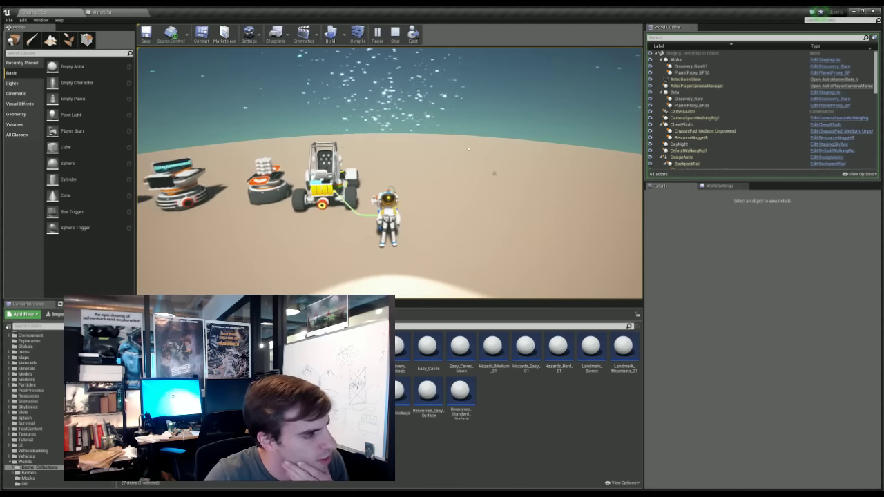
right_click_drag(494, 172, 468, 149)
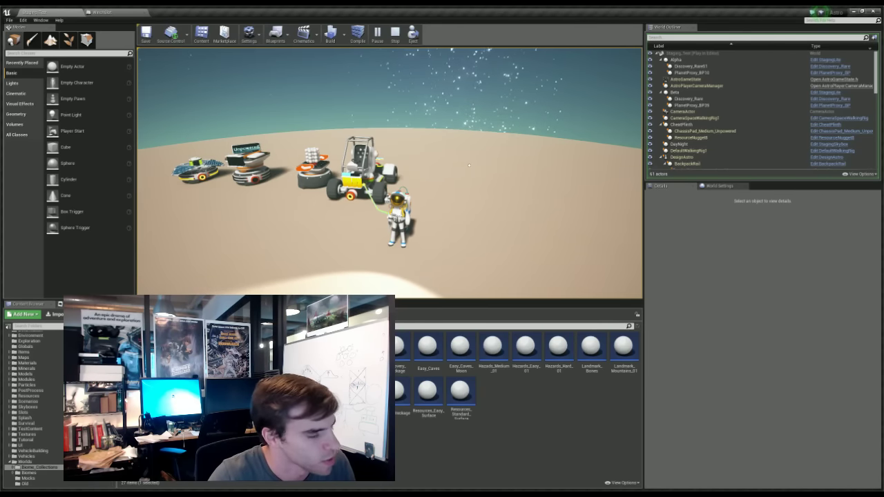
right_click_drag(469, 165, 350, 156)
key("a")
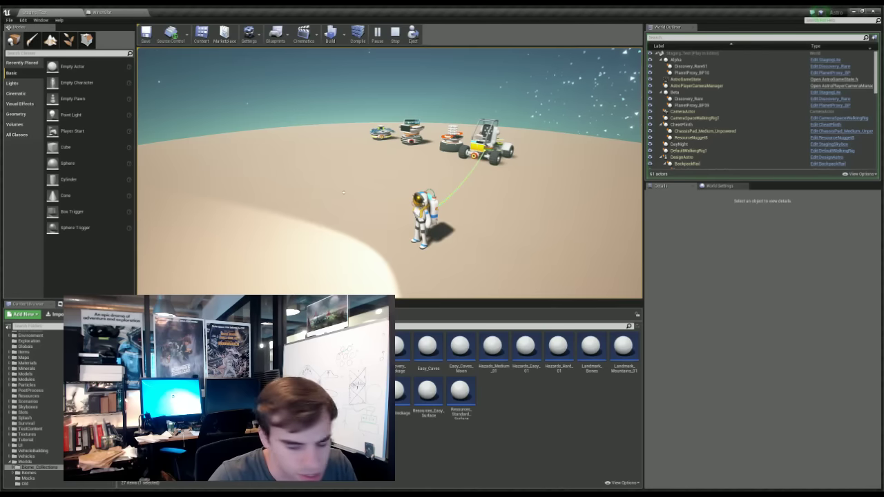
key("w")
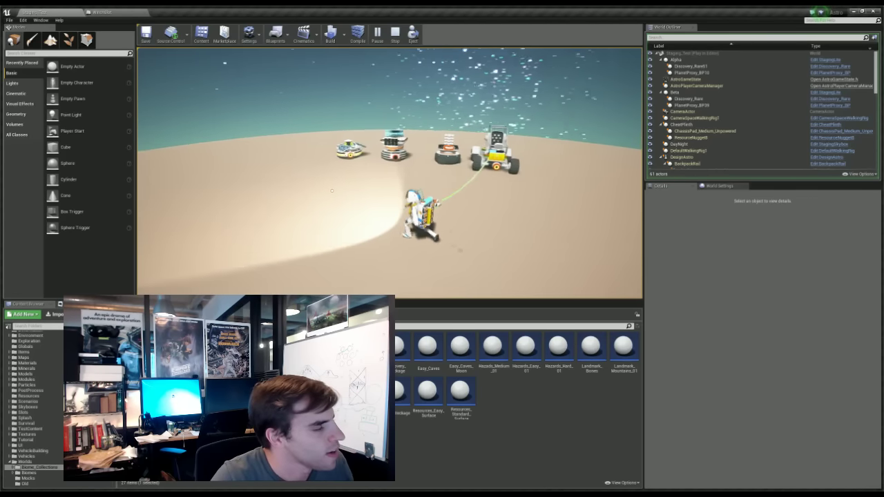
right_click_drag(346, 181, 464, 101)
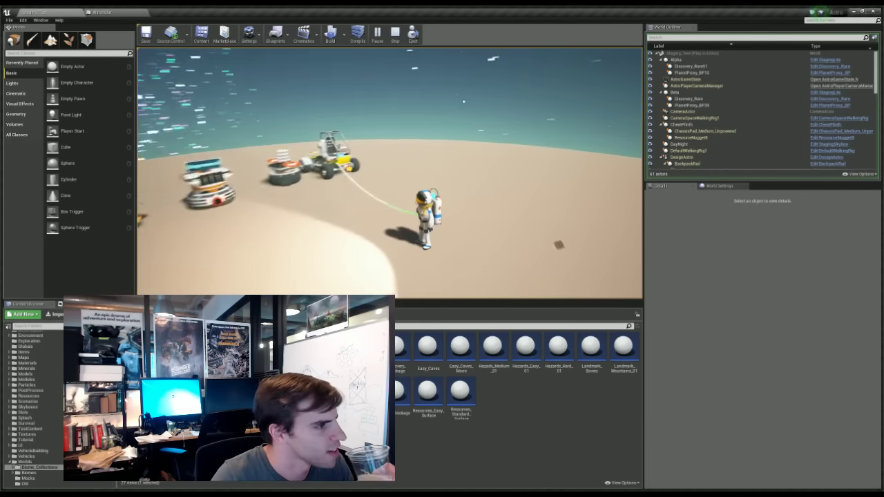
left_click(396, 32)
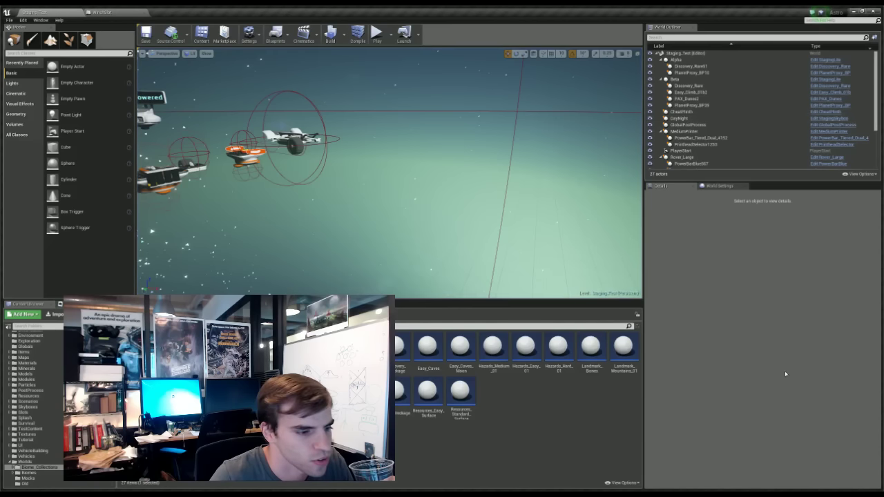
- Open the StagingLite blueprint of the Alpha planet and select its SurfaceActors component
left_click(829, 62)
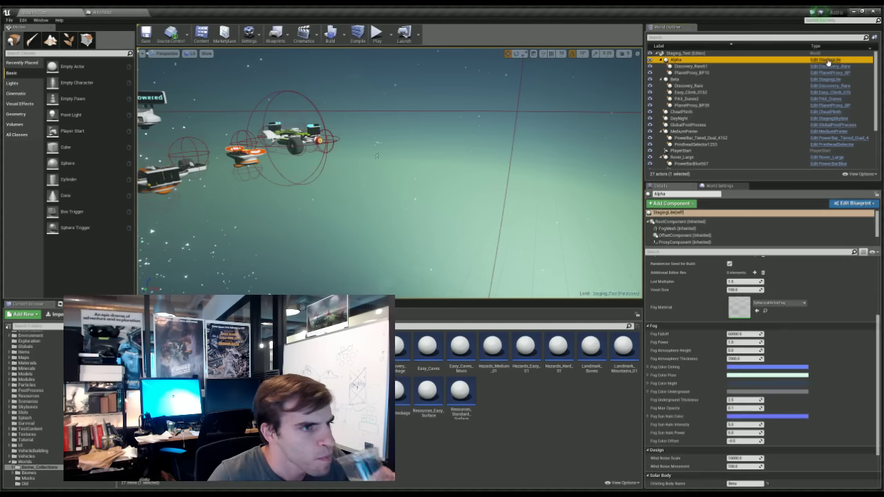
left_click(829, 61)
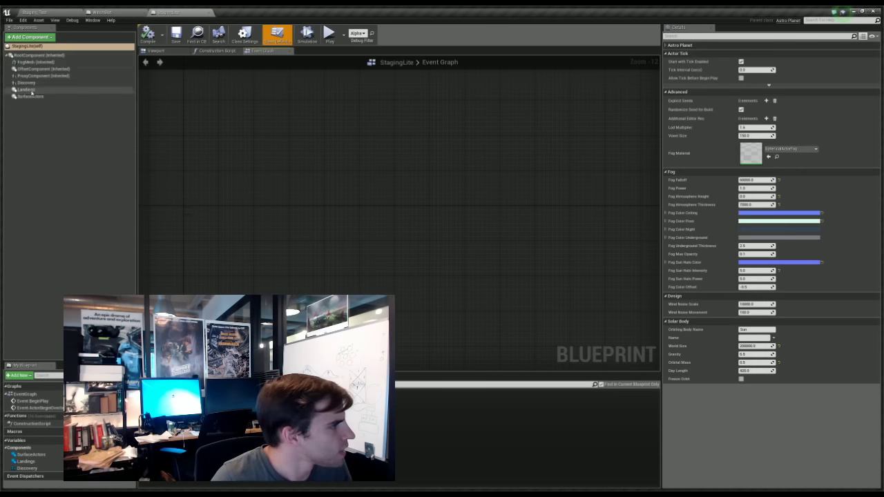
left_click(41, 97)
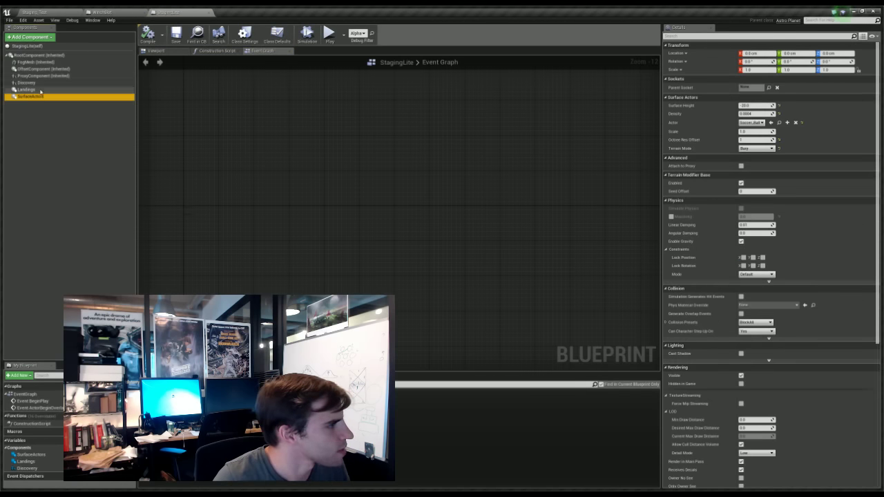
left_click(209, 12)
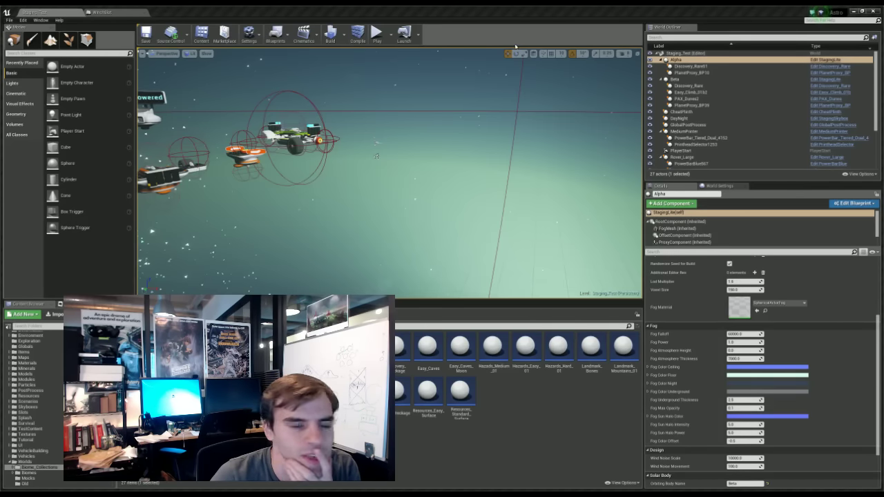
left_click_drag(352, 75, 371, 11)
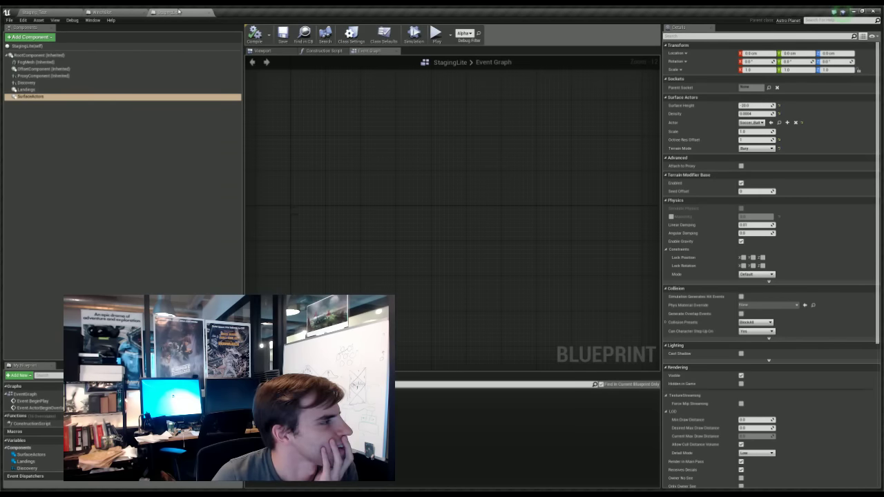
left_click(37, 12)
left_click(176, 11)
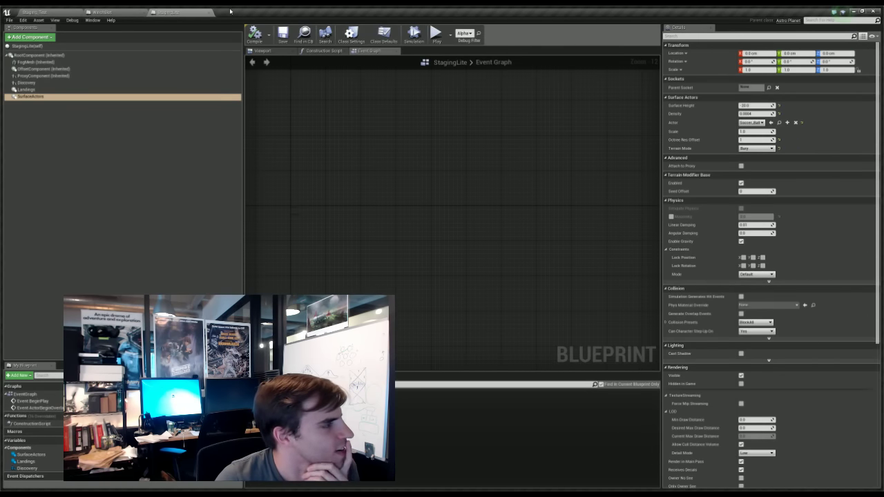
left_click_drag(244, 125, 150, 118)
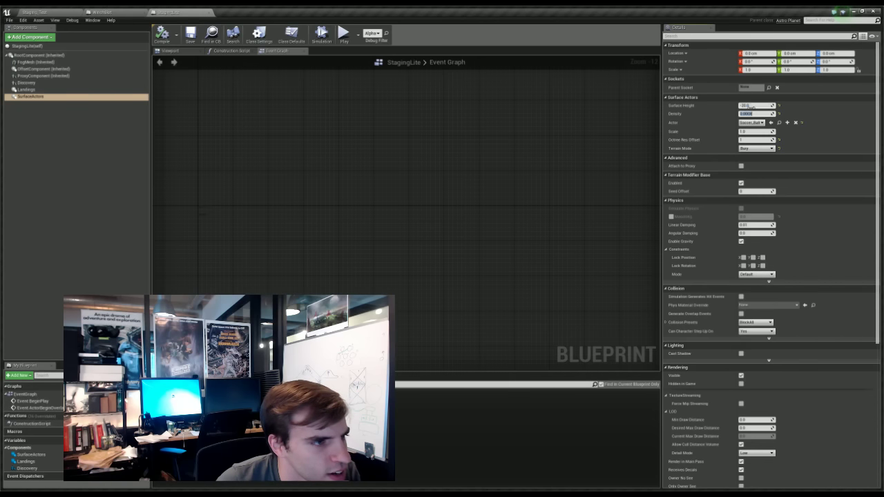
- Set the SurfaceActors density to 0.04, then compile and save the StagingLite blueprint
key("Tab")
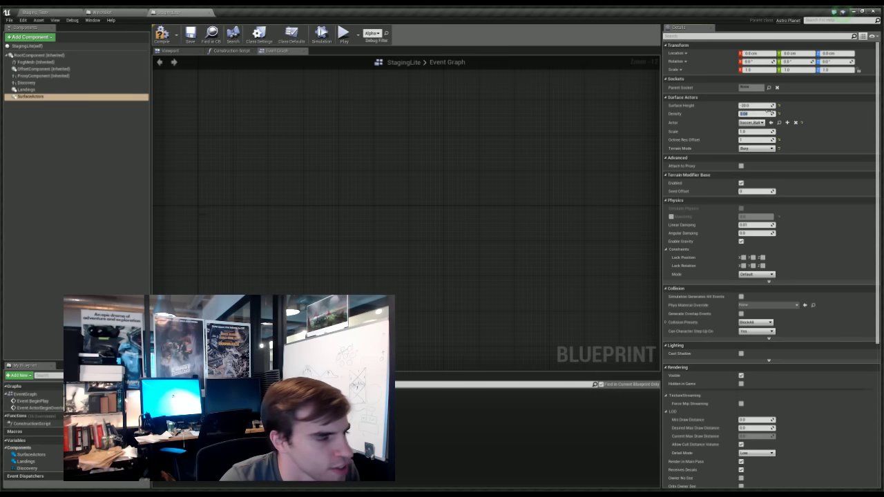
left_click(163, 34)
left_click(191, 34)
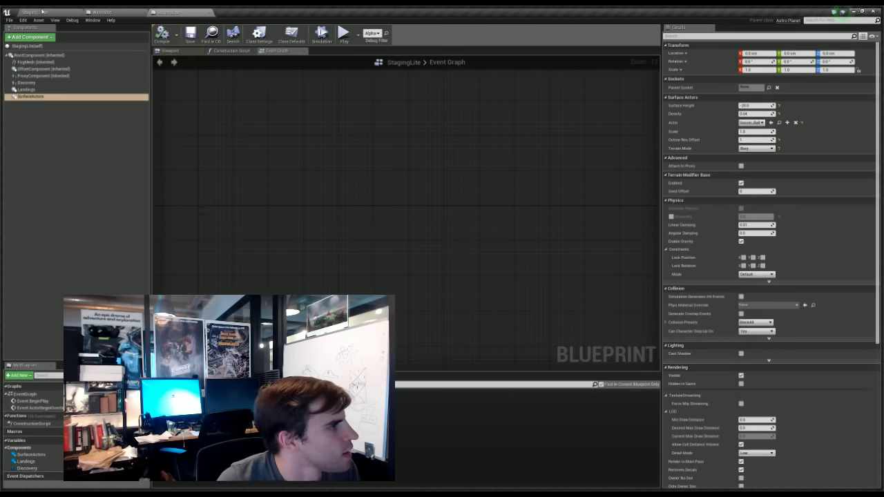
- Play the Staging_Test level again, run away from the rover and use the terrain tool near a striped ball
left_click(41, 11)
left_click(375, 31)
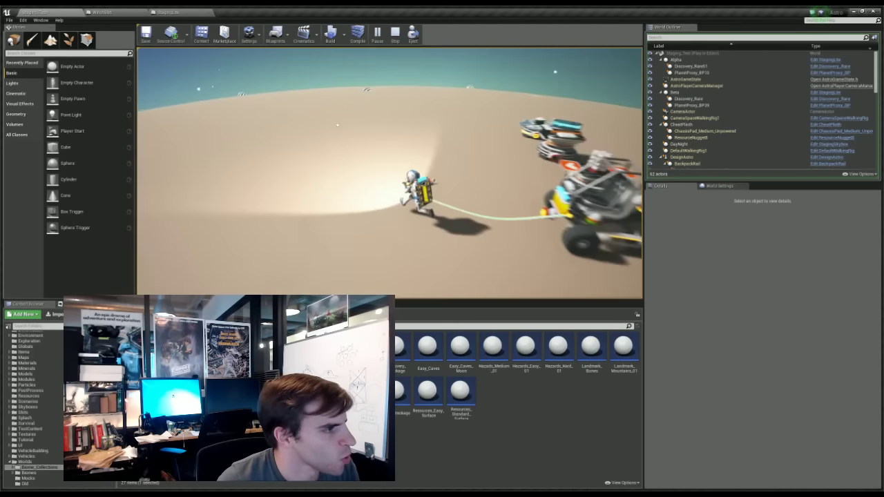
key("w")
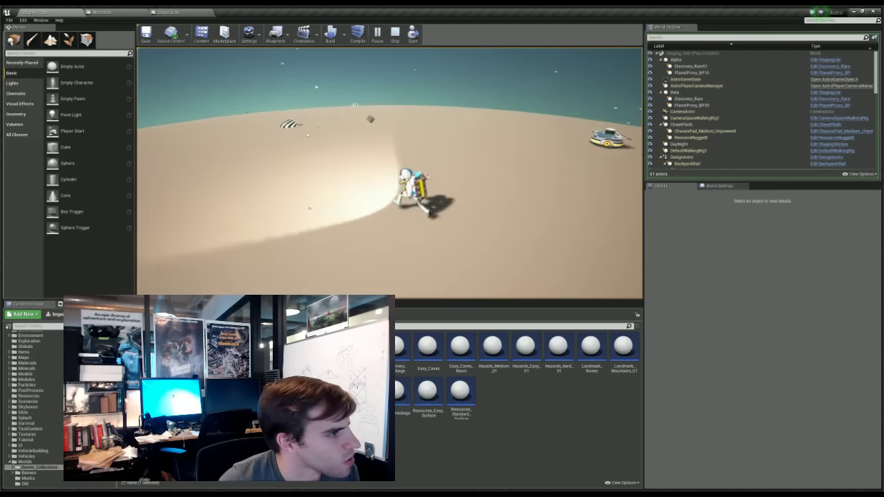
key("e")
mouse_move(320, 182)
left_mouse_down()
mouse_move(305, 202)
mouse_move(315, 196)
mouse_move(311, 205)
mouse_move(302, 198)
left_mouse_up()
key("e")
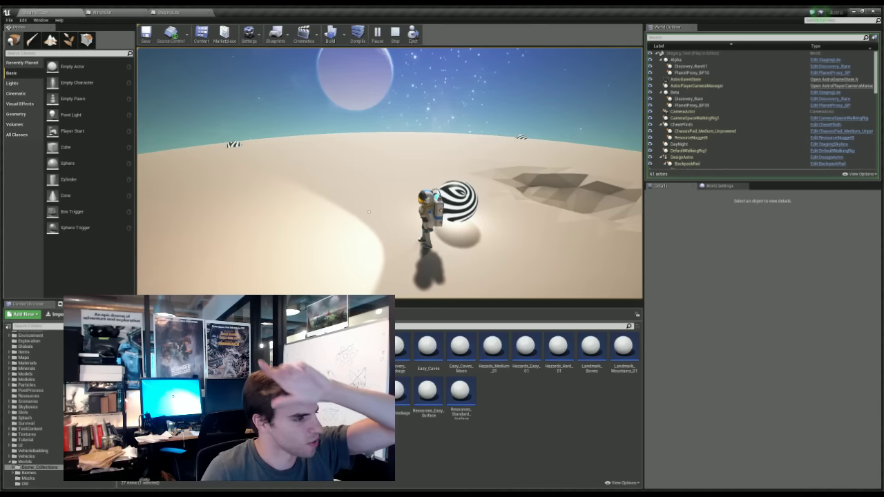
- Run the astronaut around the striped ball beside the deformed ground and stop the play session
key("w")
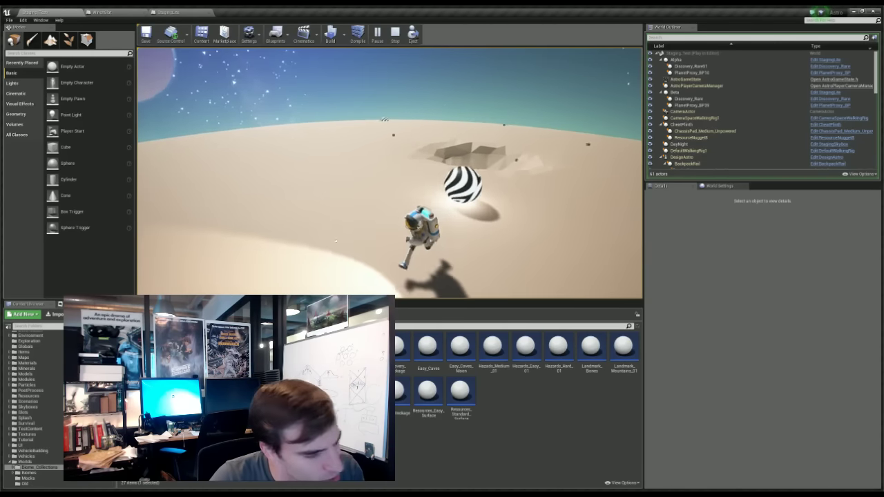
key("a")
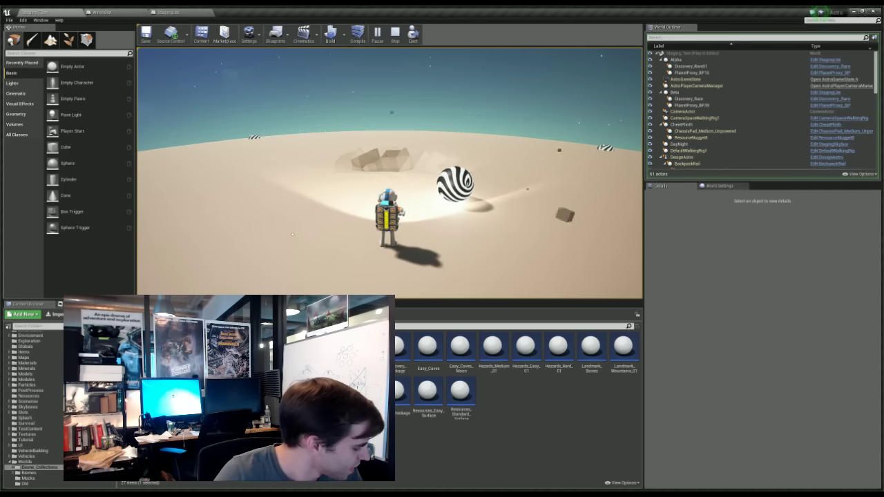
left_click(396, 32)
- Search the whole Content folder for "landmark", open the Landmark_Disc_Rocklarge_01a blueprint and select its RaycastDistribution component
scroll(33, 408, "down", 3)
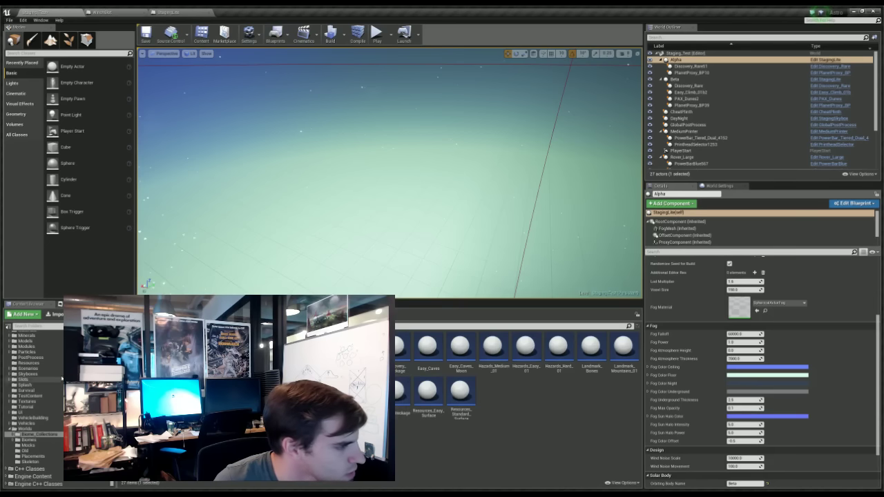
scroll(35, 401, "up", 10)
left_click(25, 335)
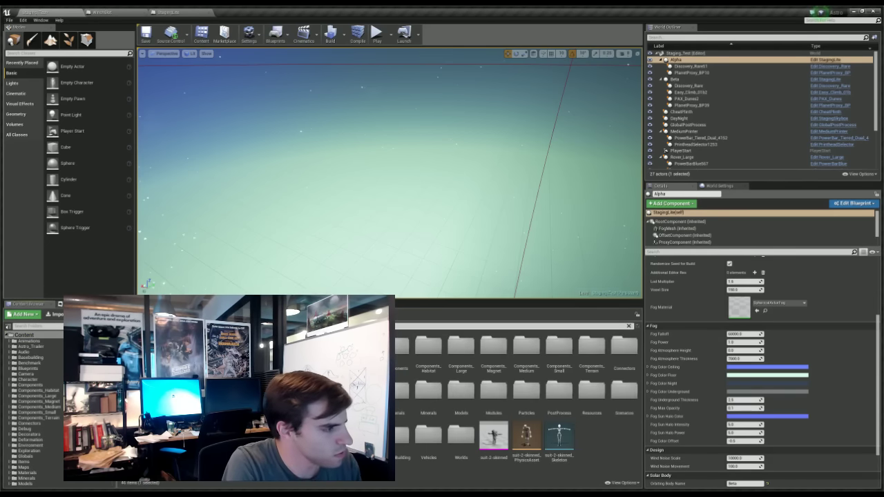
type("landmark")
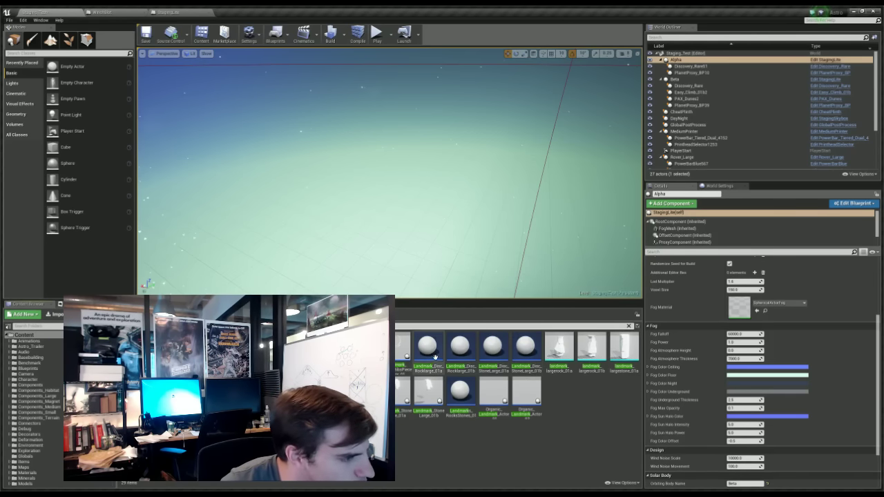
double_click(437, 350)
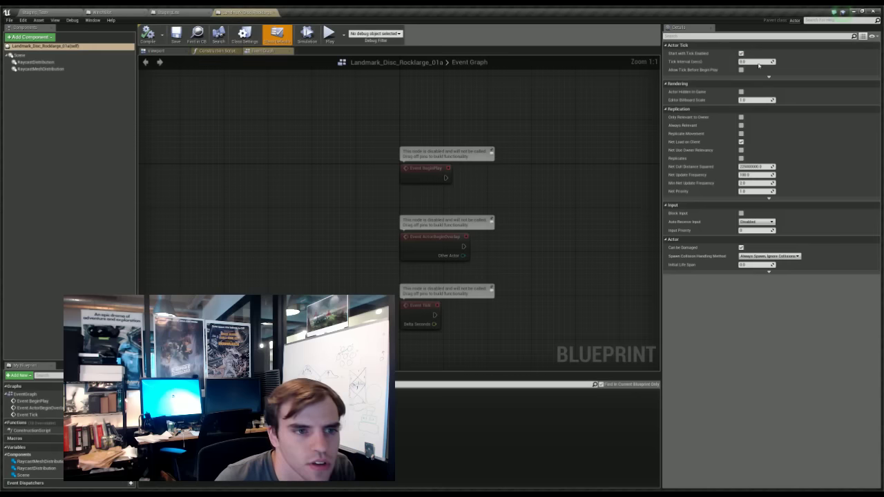
left_click(22, 61)
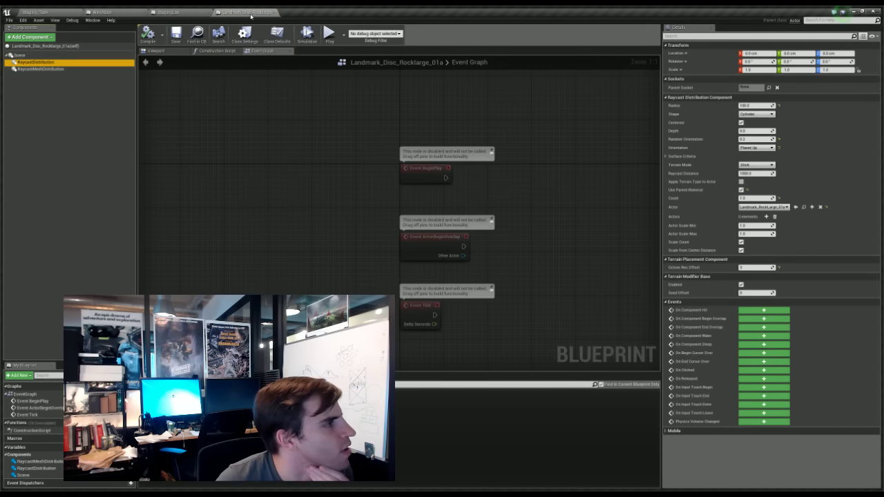
- Switch through the open level and blueprints, and locate the Landmark_Disc_Rocklarge_01a asset in the Content Browser
left_click(95, 11)
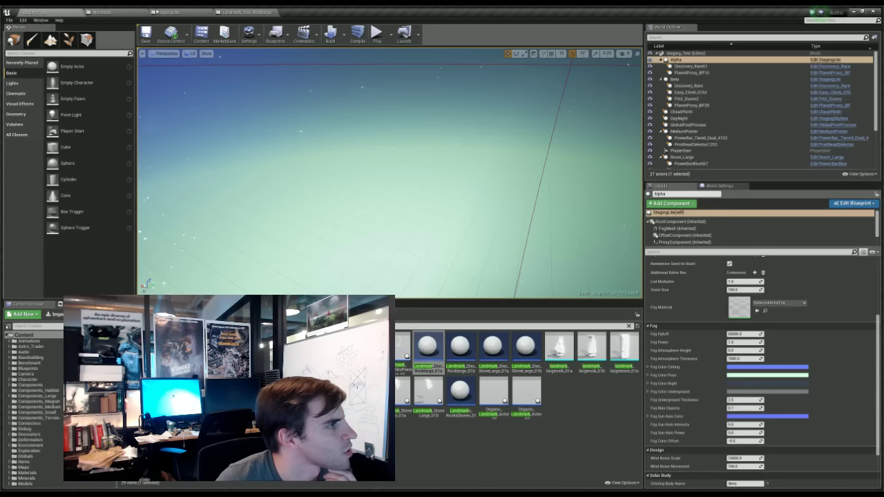
left_click(166, 12)
left_click(269, 12)
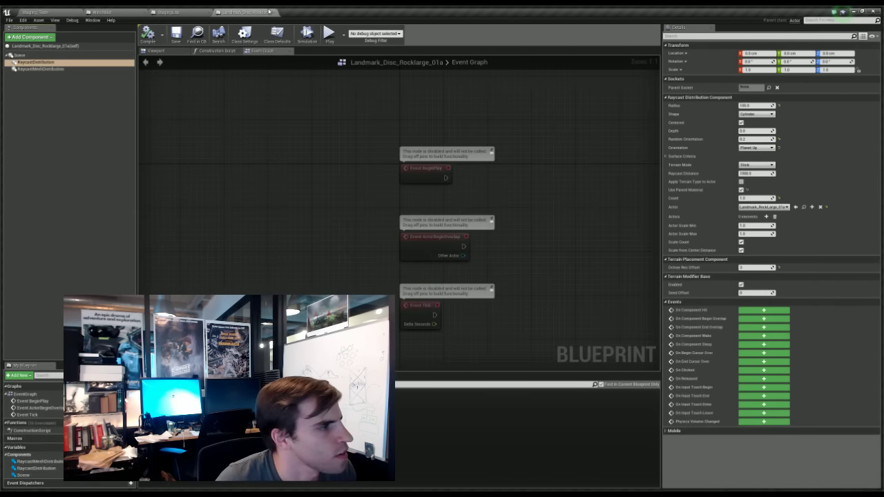
left_click(197, 35)
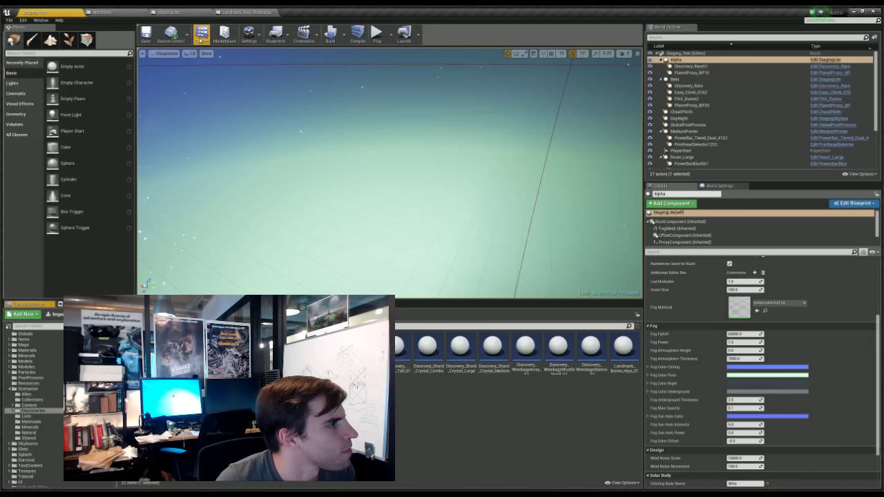
- Review the SurfaceActors settings in the StagingLite blueprint, play the level to examine a rock pillar with the terrain tool, and stop the session
left_click(167, 12)
left_click(772, 124)
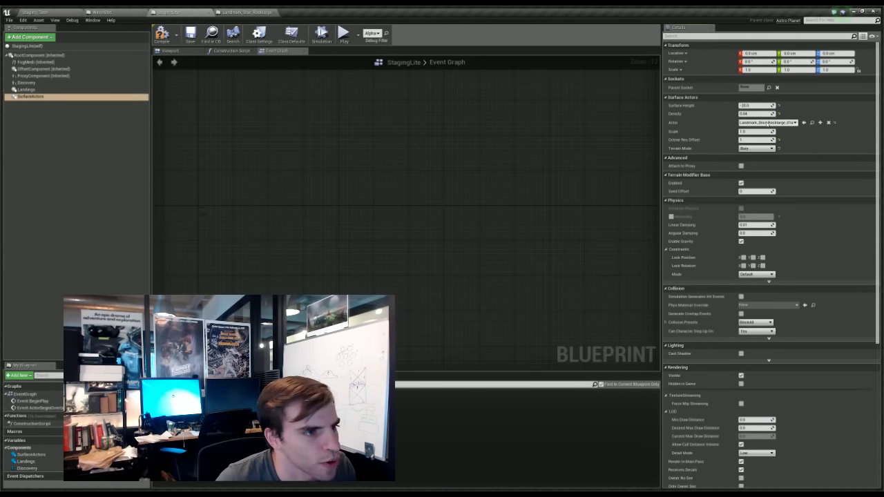
left_click(45, 12)
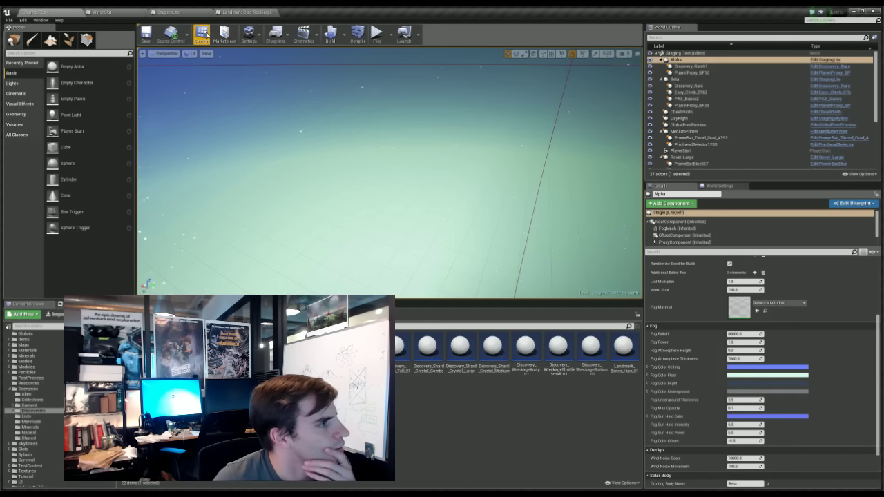
left_click(377, 32)
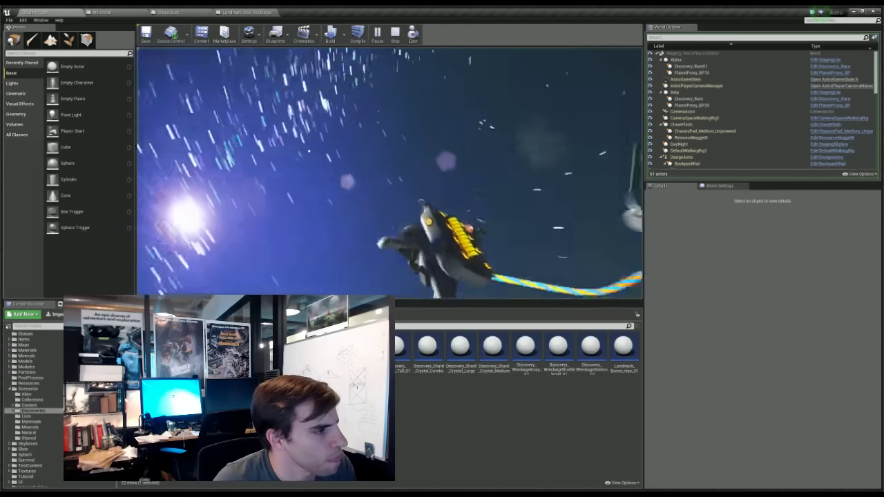
key("a")
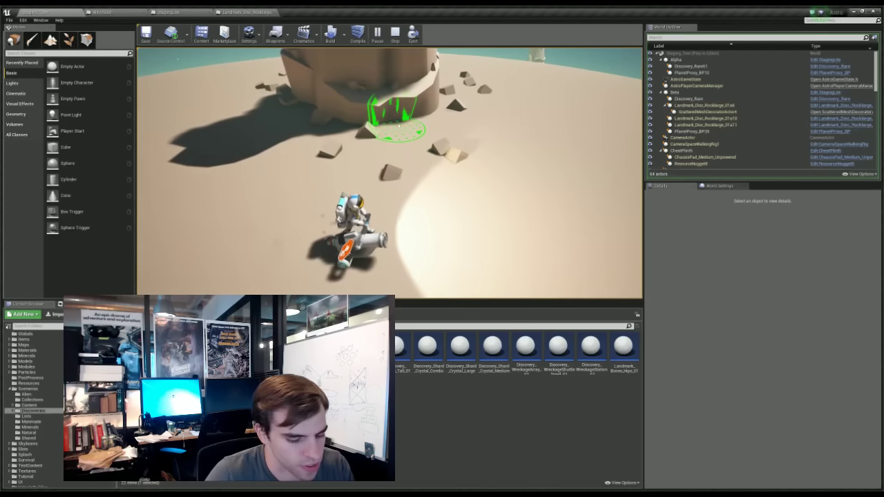
left_click(396, 32)
left_click(395, 34)
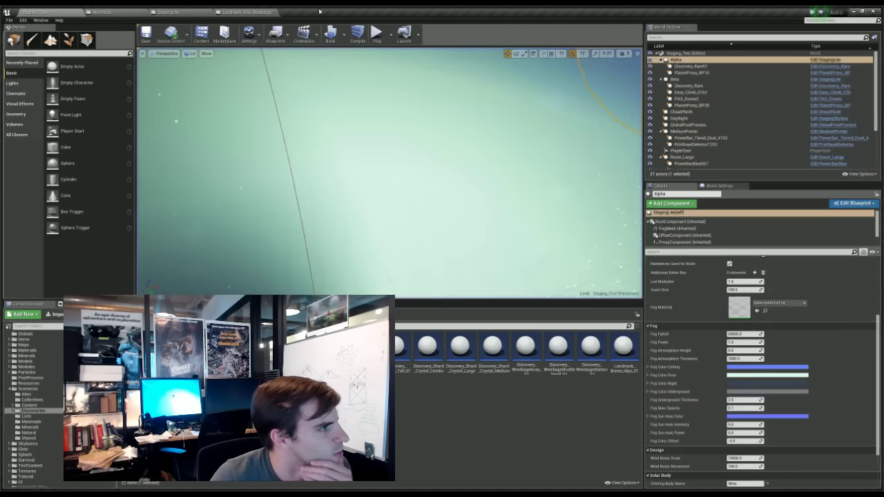
- Open the Landmark_RockLarge_01a blueprint from the RaycastDistribution component's Actor reference and orbit around its mesh in the viewport
left_click(247, 11)
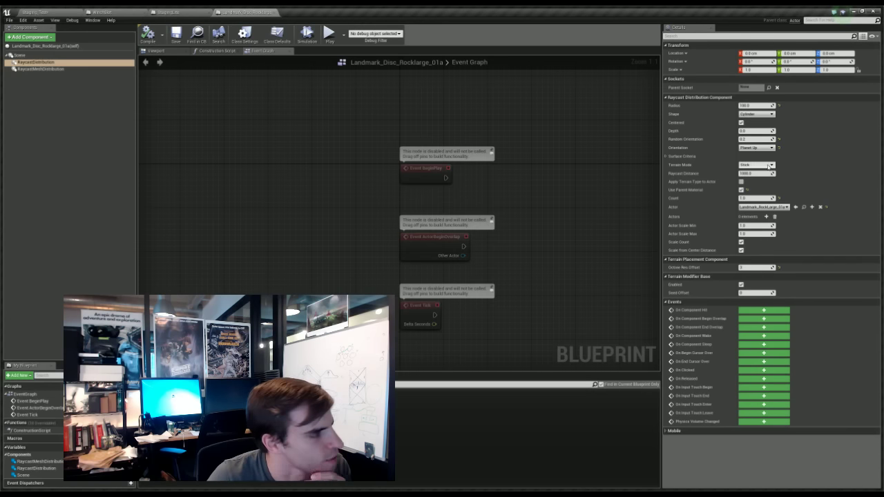
left_click(38, 63)
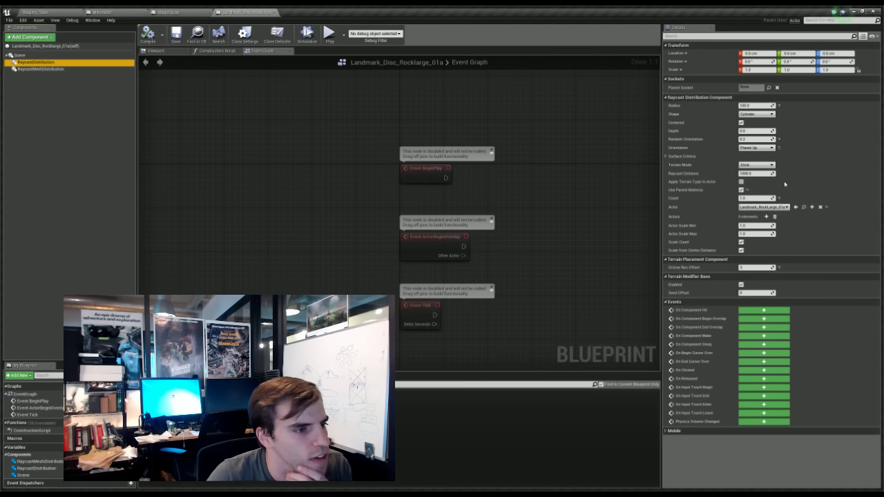
left_click(804, 207)
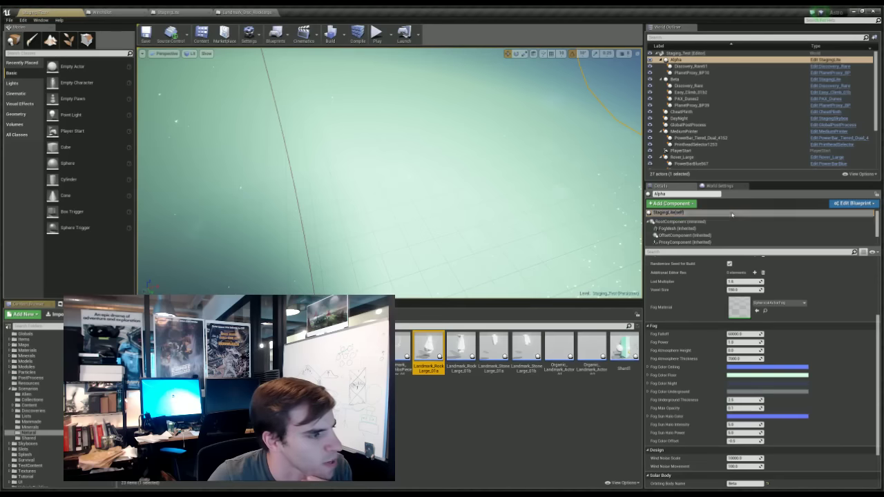
double_click(433, 351)
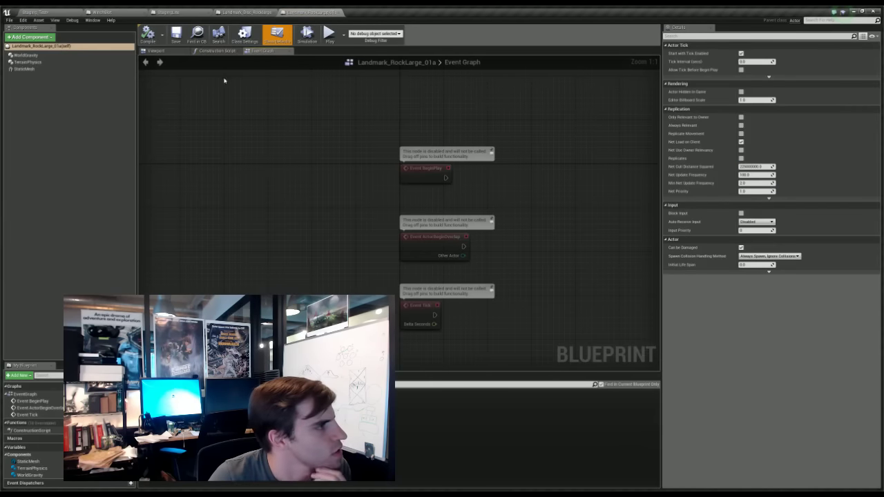
left_click(163, 51)
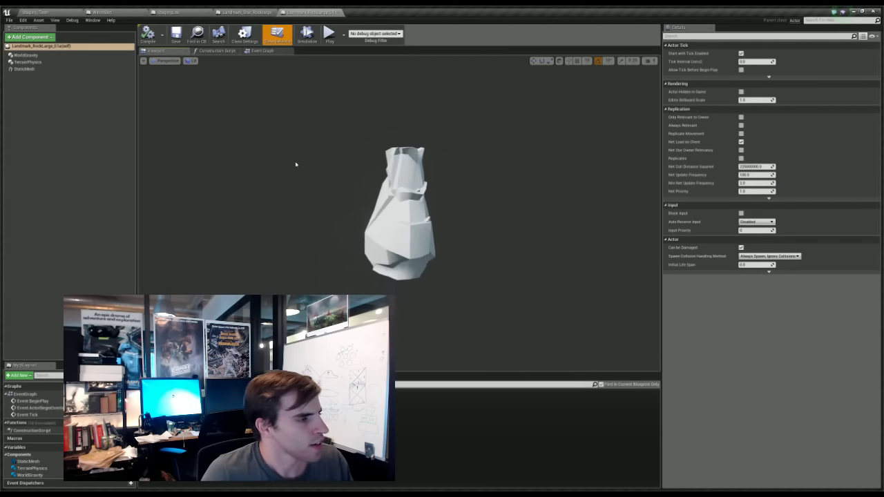
left_click_drag(318, 190, 425, 332, "alt")
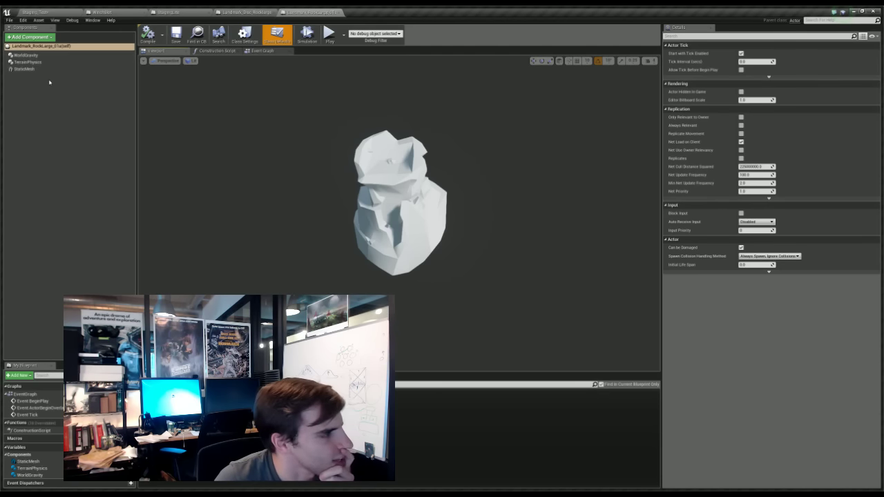
- Inspect the rock blueprint's WorldGravity, TerrainPhysics and StaticMesh component settings
left_click(34, 55)
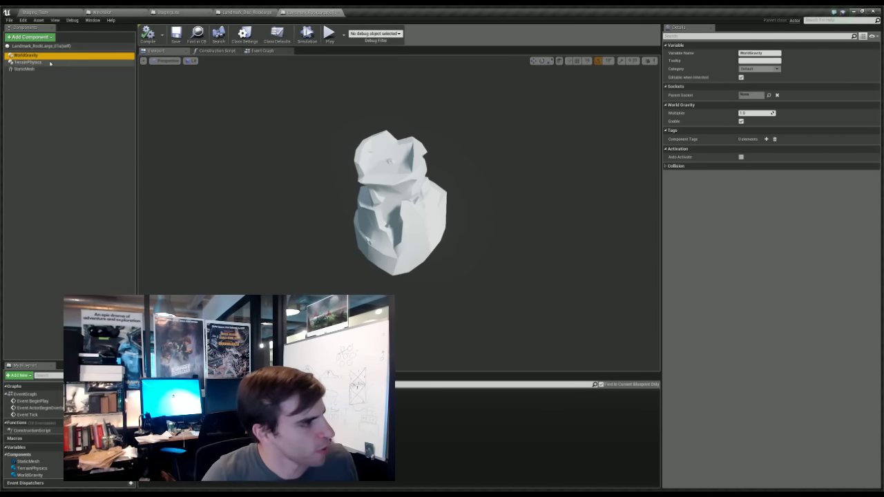
left_click(50, 63)
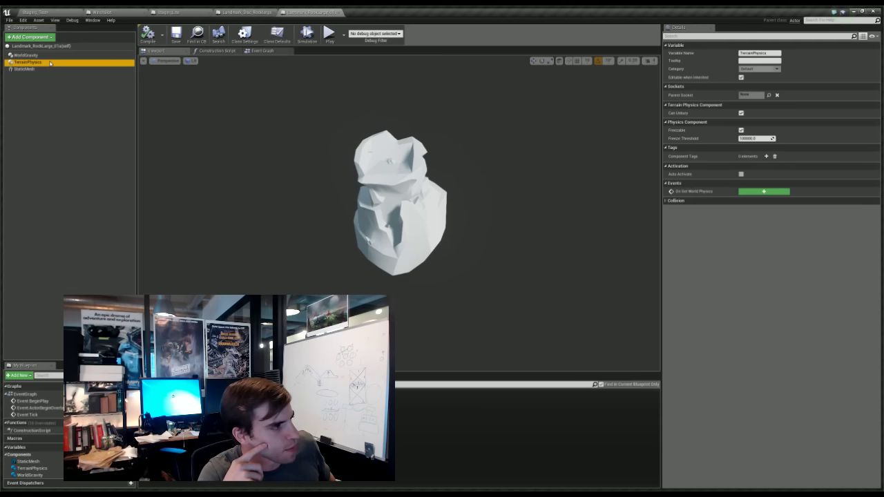
left_click(427, 201)
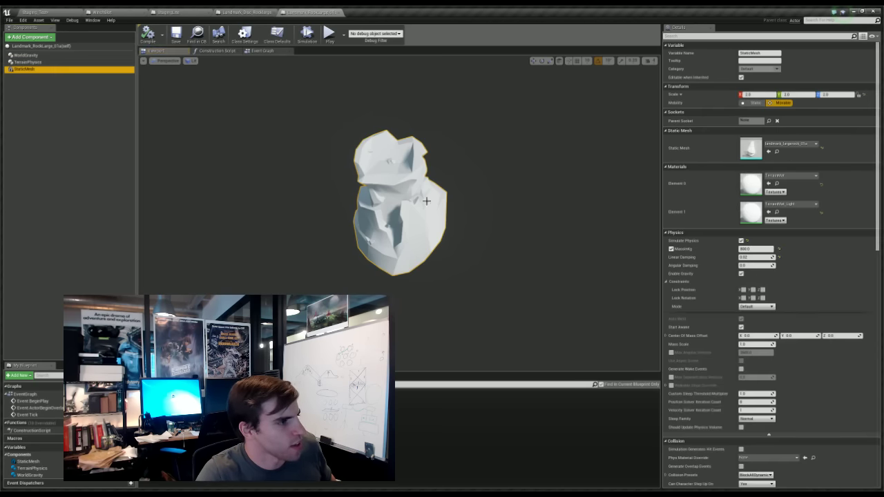
scroll(438, 304, "up", 3)
scroll(438, 304, "down", 1)
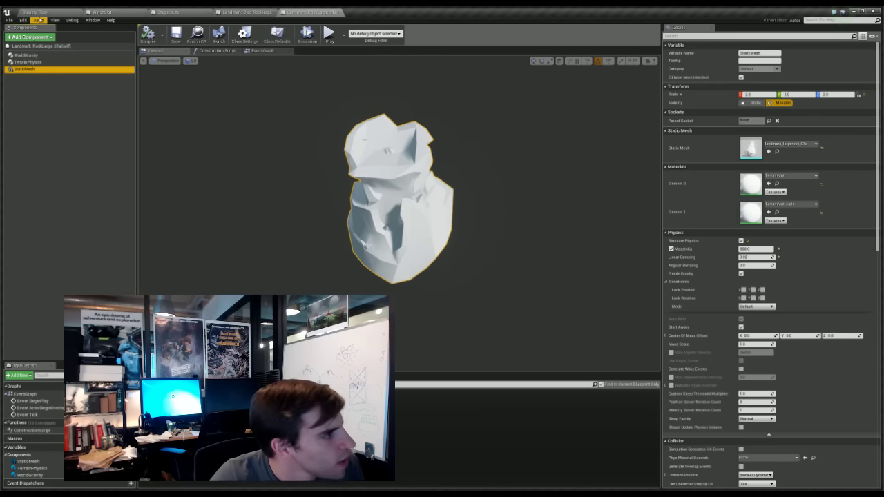
- Add a Child Slot component under the rock's StaticMesh, keeping its default name
left_click(38, 37)
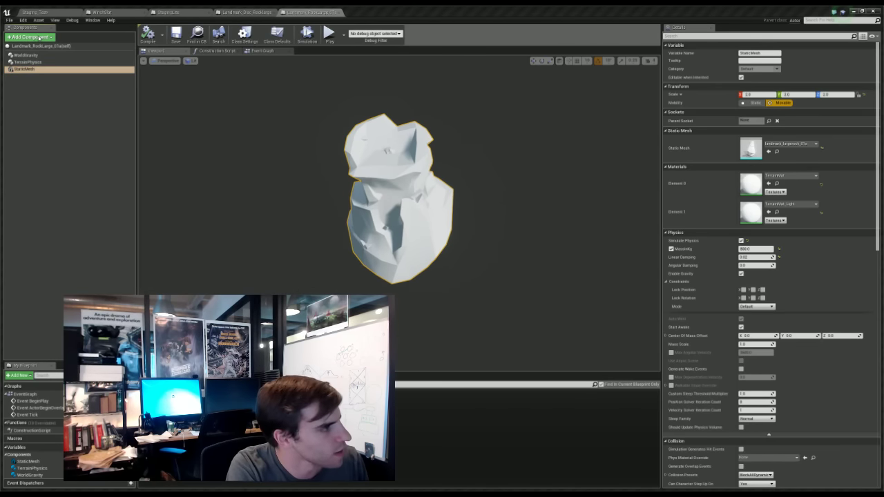
key("Return")
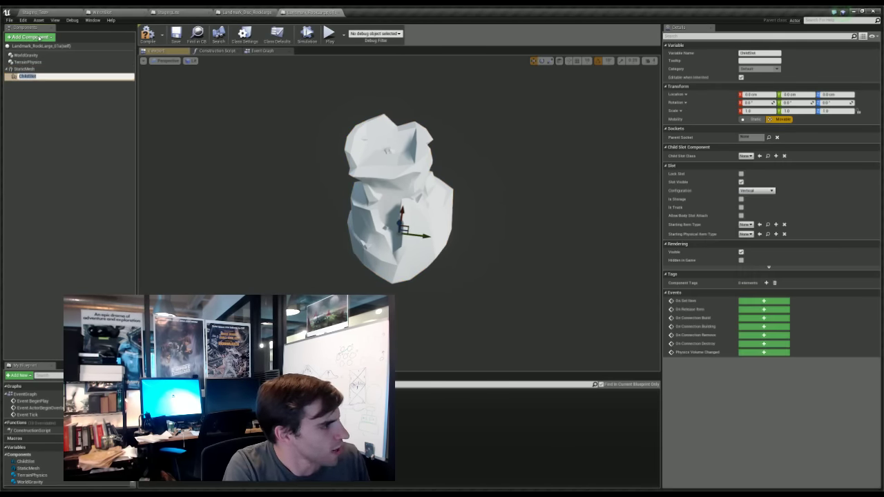
key("Return")
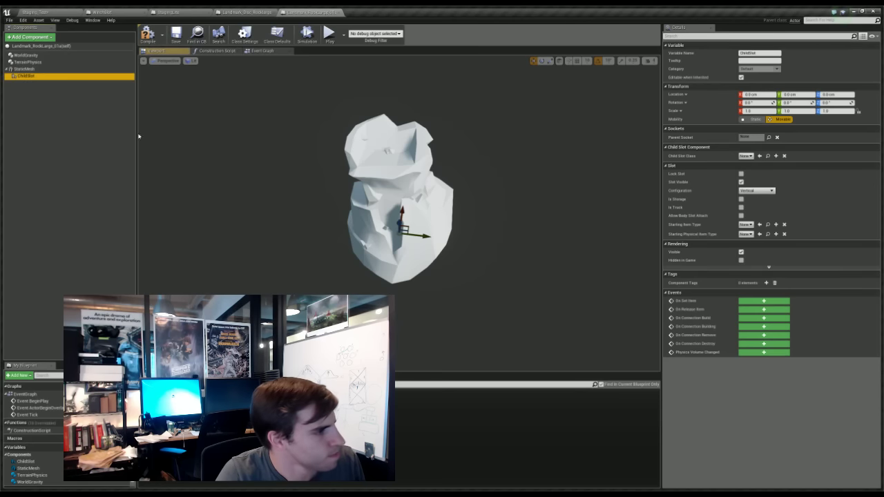
- Raise the child slot to the top of the rock, at a height of about 1117 cm
scroll(480, 216, "up", 4)
scroll(480, 216, "down", 4)
left_click_drag(456, 231, 366, 270, "alt")
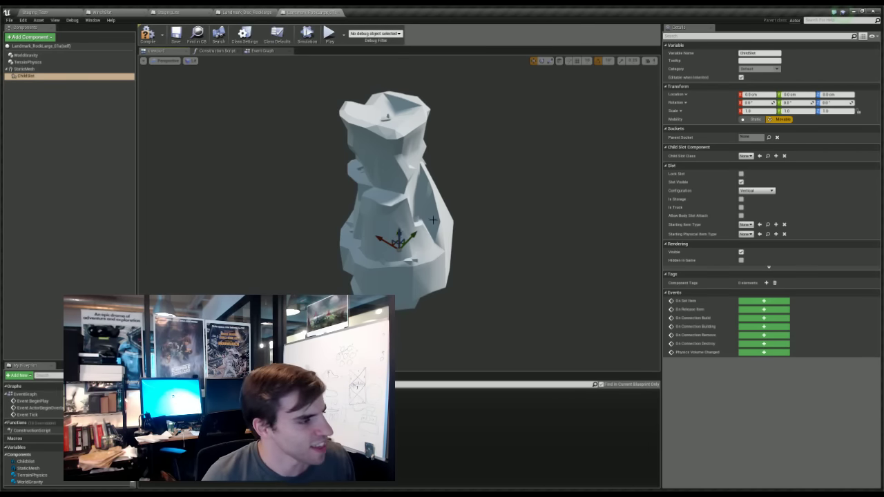
left_click_drag(399, 233, 435, 93)
left_click_drag(454, 177, 622, 188, "alt")
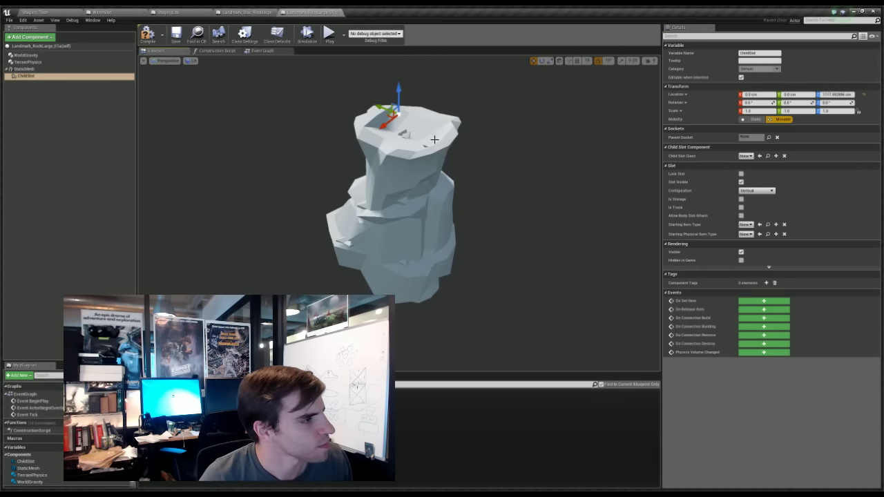
scroll(258, 187, "up", 3)
mouse_move(257, 187)
left_mouse_down()
mouse_move(479, 191)
mouse_move(256, 181)
left_mouse_up()
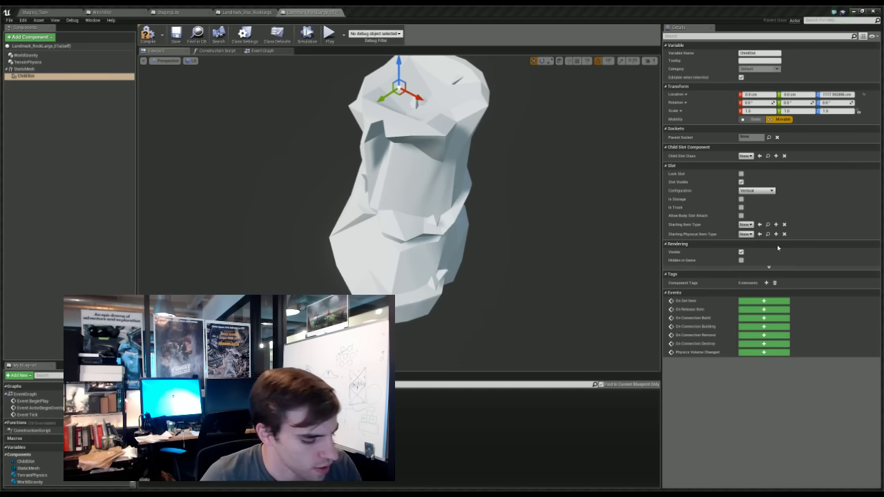
- Configure the child slot as a non-visible ResourceSlot with Organic_Actor as its starting physical item, and compile the blueprint
left_click(772, 184)
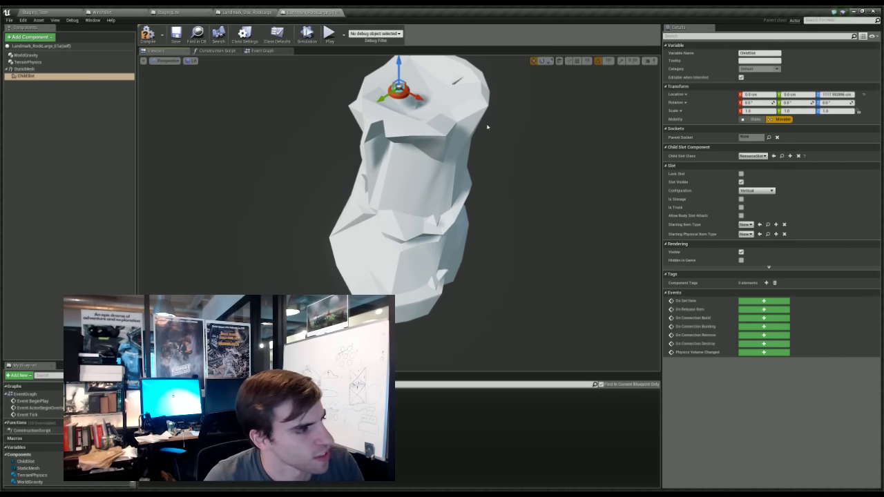
left_click_drag(488, 127, 492, 127, "alt")
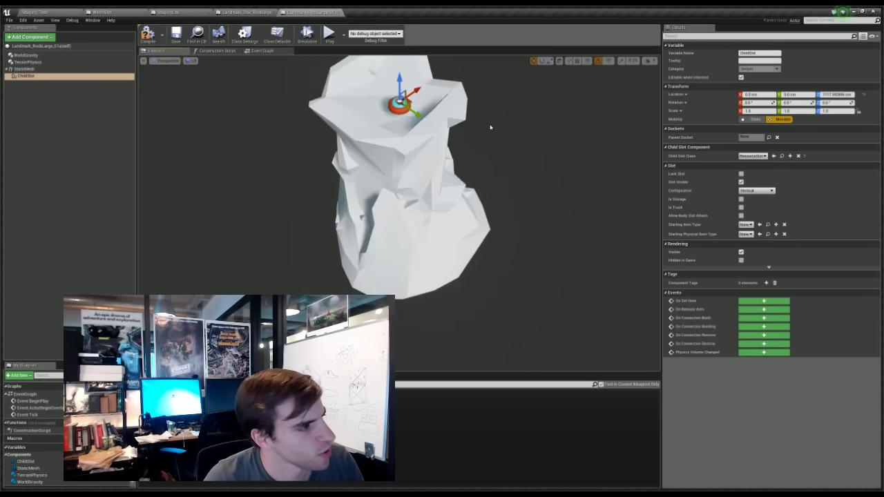
left_click(741, 253)
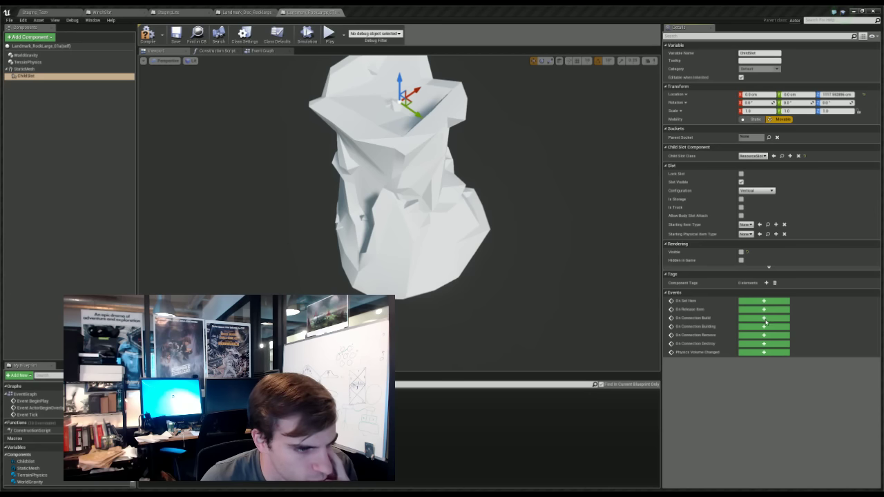
left_click(767, 389)
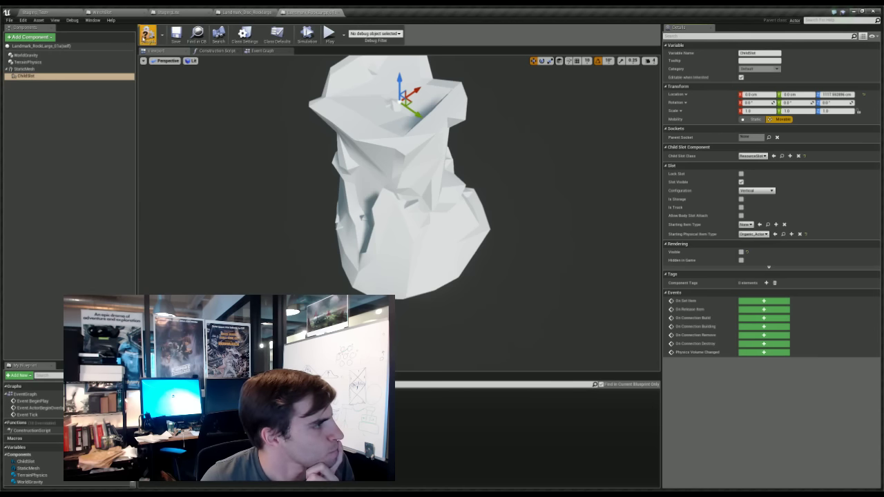
left_click(148, 35)
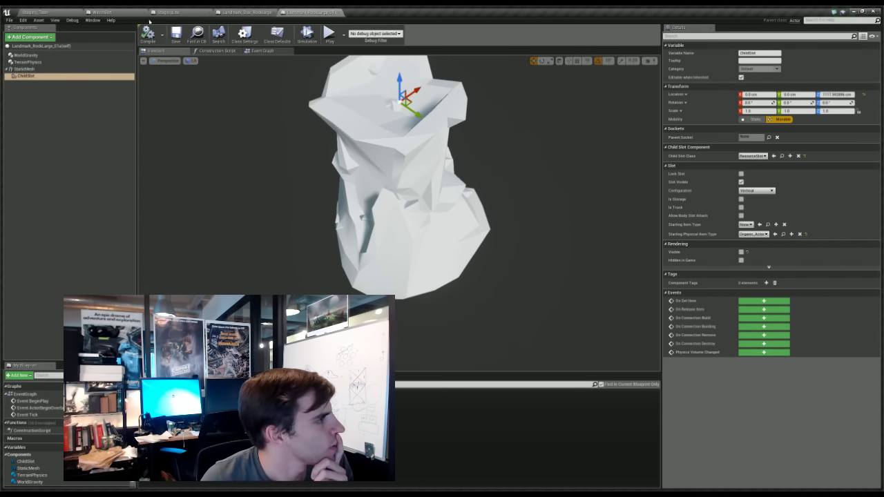
- Play the Staging_Test level and run the astronaut across the planet toward the rock pillars
left_click(36, 12)
left_click(377, 34)
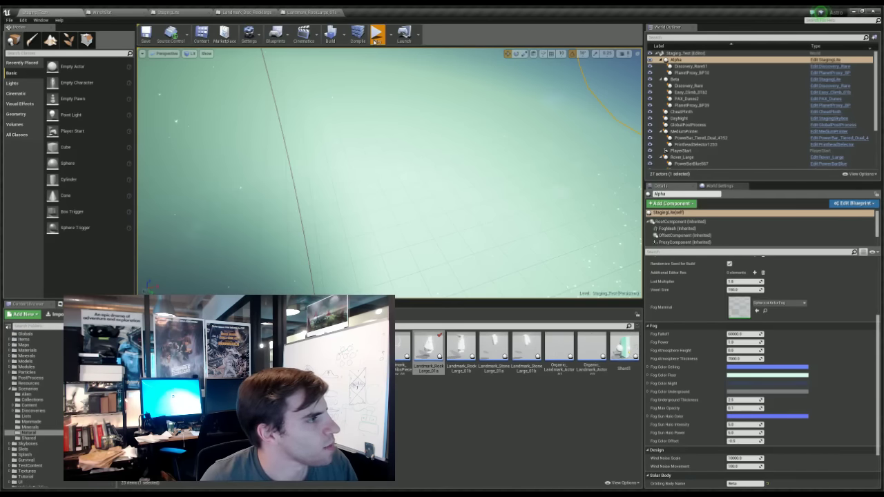
key("w")
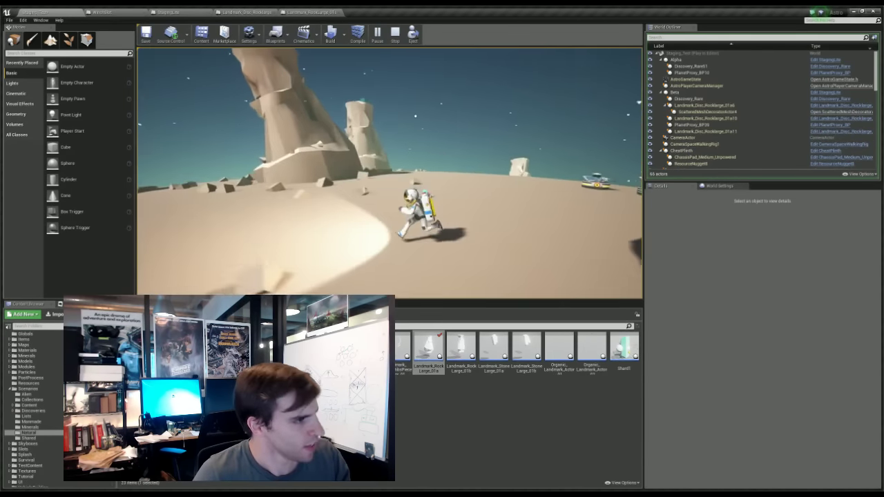
key("s")
key("d")
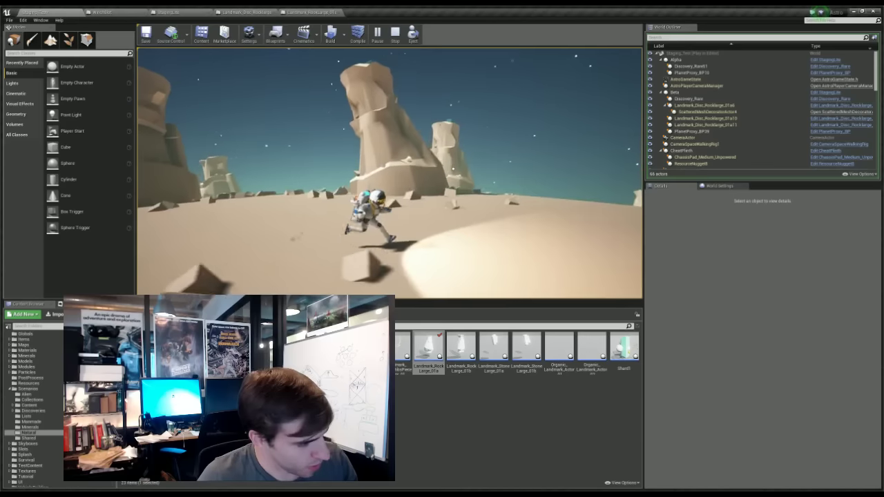
key("d")
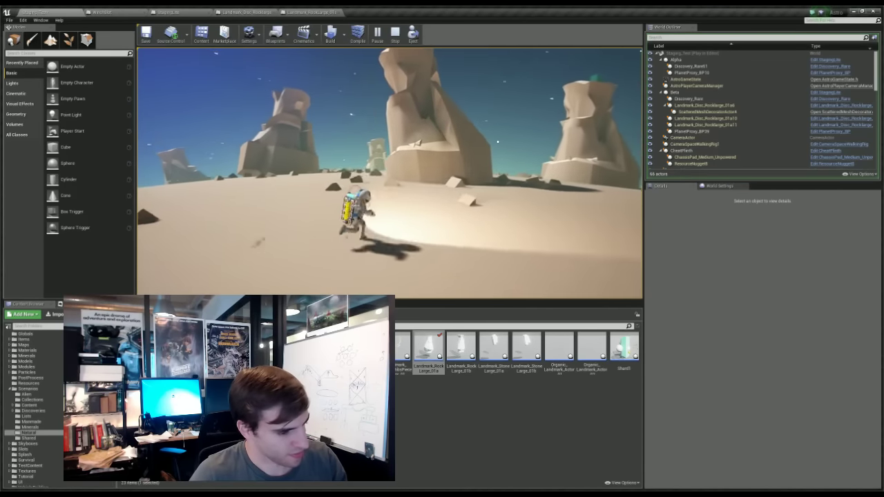
- Run the astronaut around the rock landmarks and look up at the organic resource on top of the pillar
key("w")
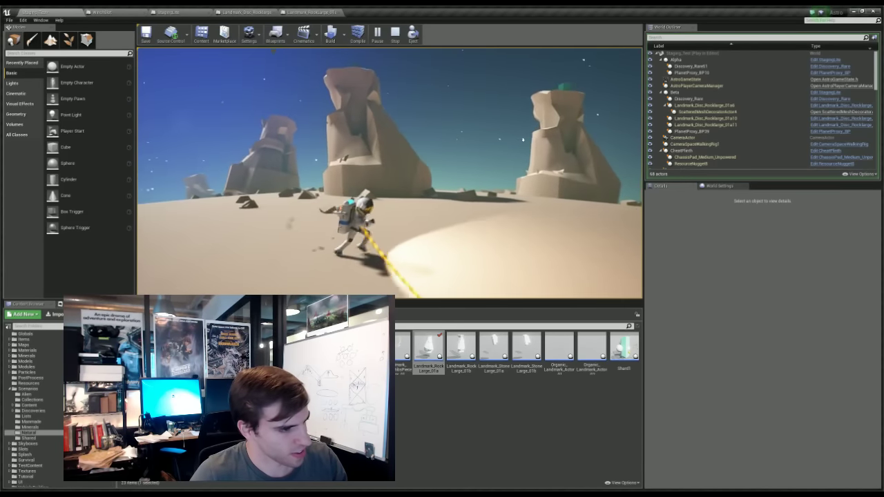
key("d")
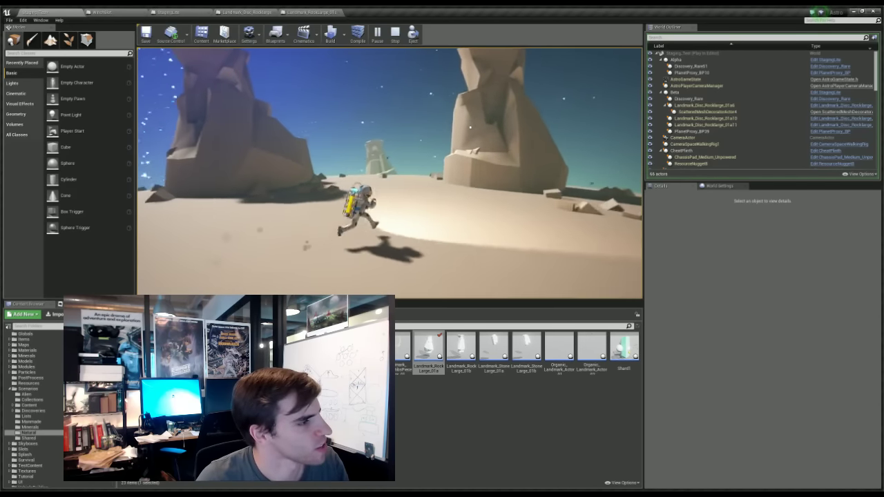
key("w")
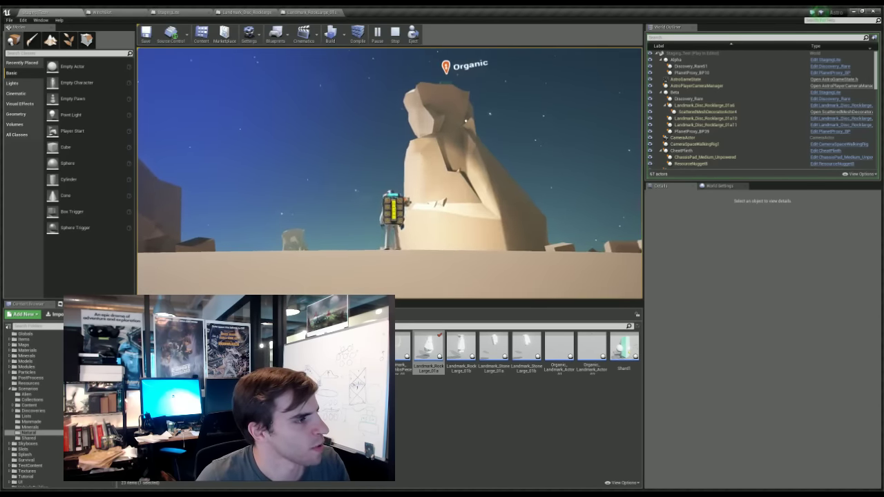
key("d")
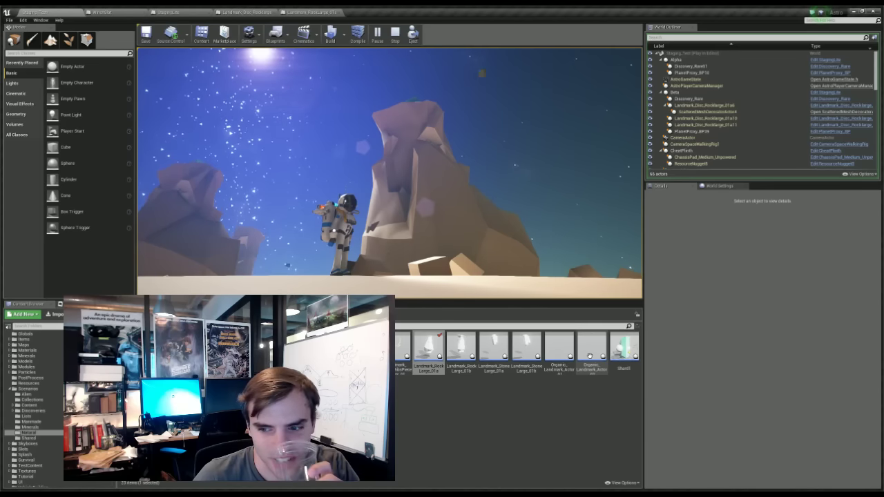
right_click_drag(462, 156, 492, 132)
key("w")
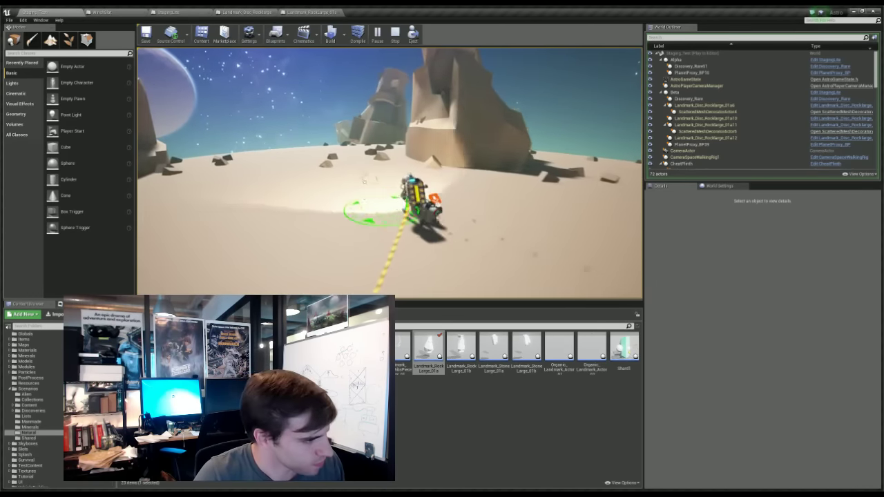
- Equip the terrain tool, check the astronaut's backpack, and start digging at the base of a rock landmark
key("e")
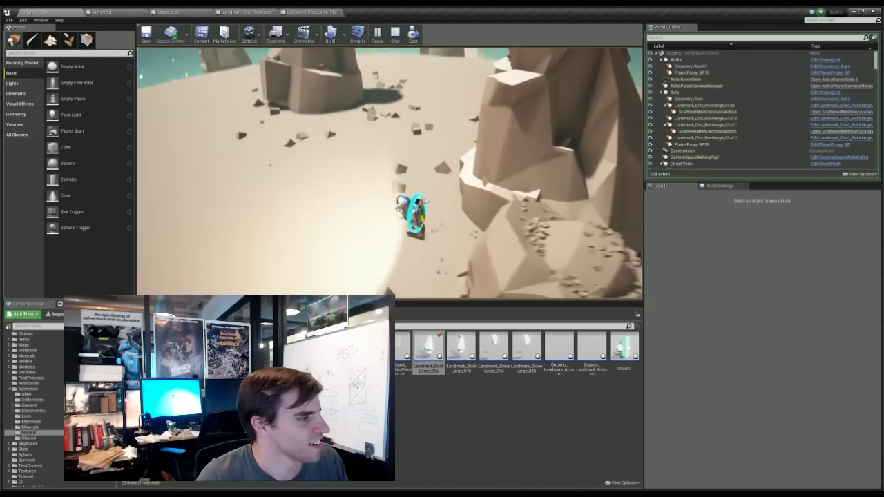
key("q")
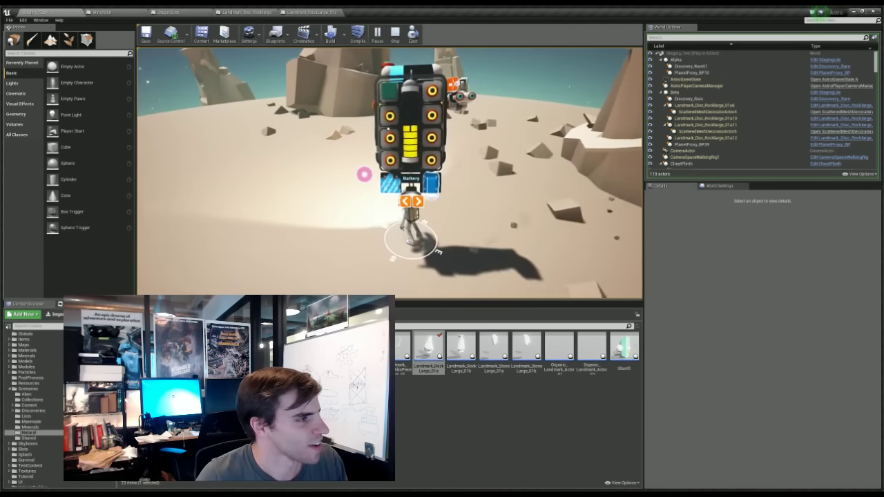
key("q")
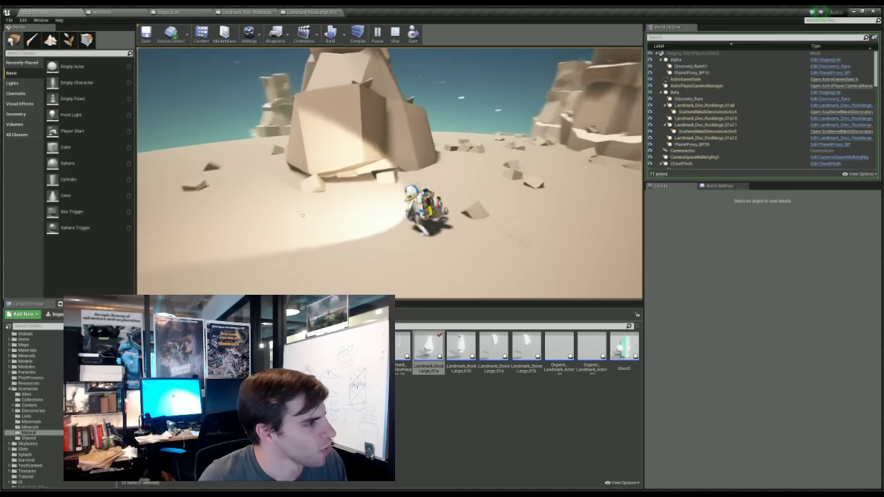
mouse_move(257, 228)
left_mouse_down()
mouse_move(276, 210)
mouse_move(245, 205)
mouse_move(329, 228)
left_mouse_up()
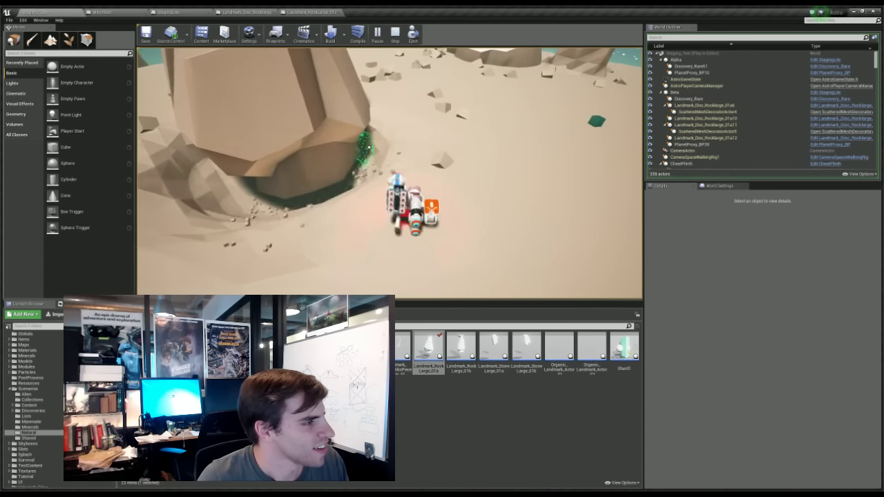
- Bring up the debug options, close them again, and dig away the terrain along the rock's edge
key("grave")
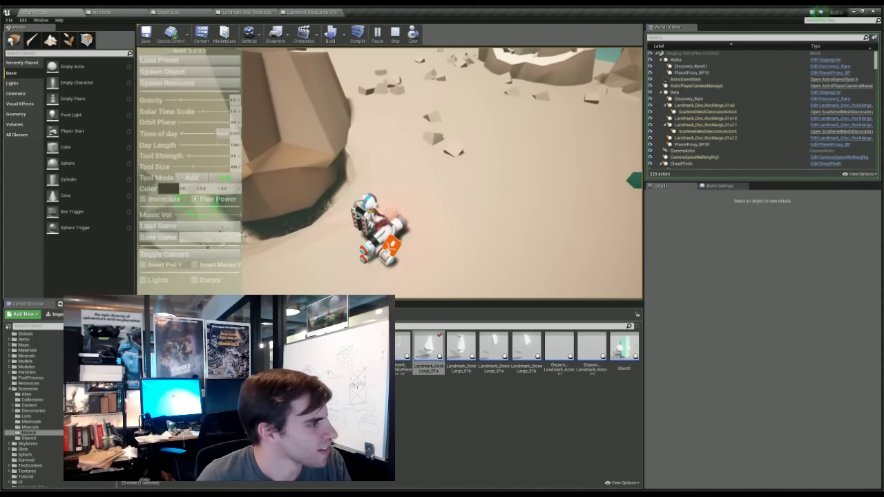
key("Tab")
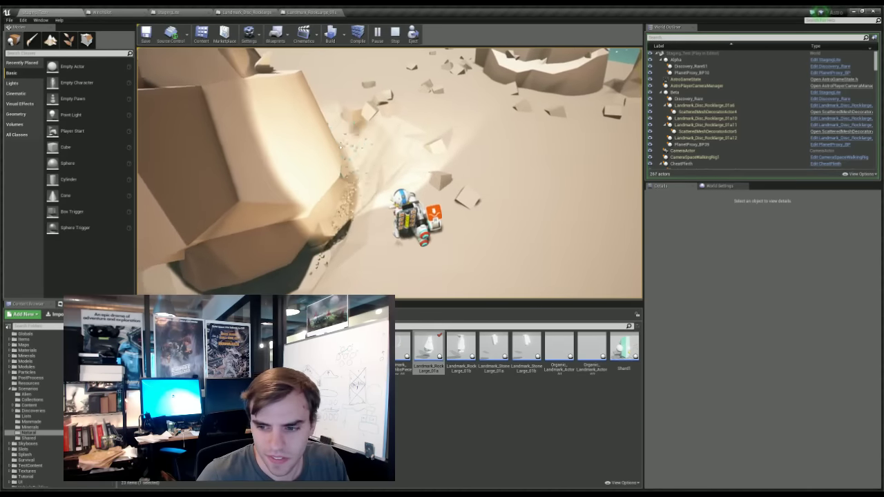
mouse_move(408, 159)
left_mouse_down()
mouse_move(418, 158)
mouse_move(369, 184)
left_mouse_up()
key("w")
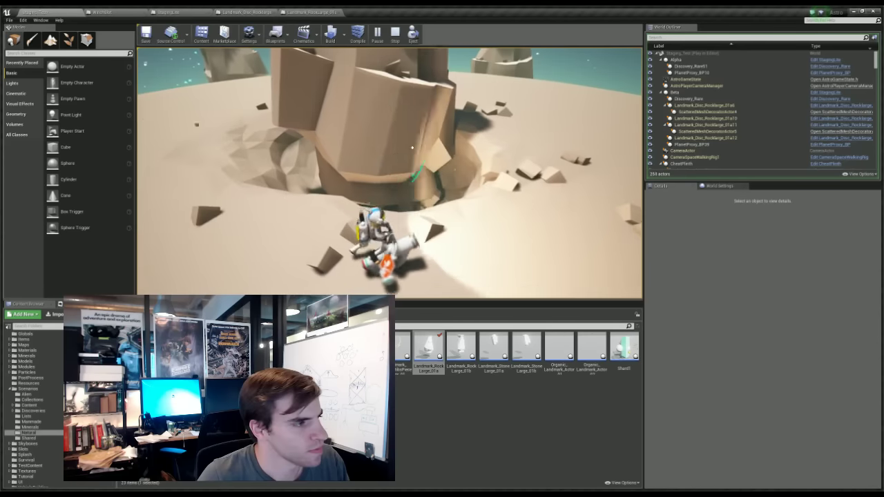
key("w")
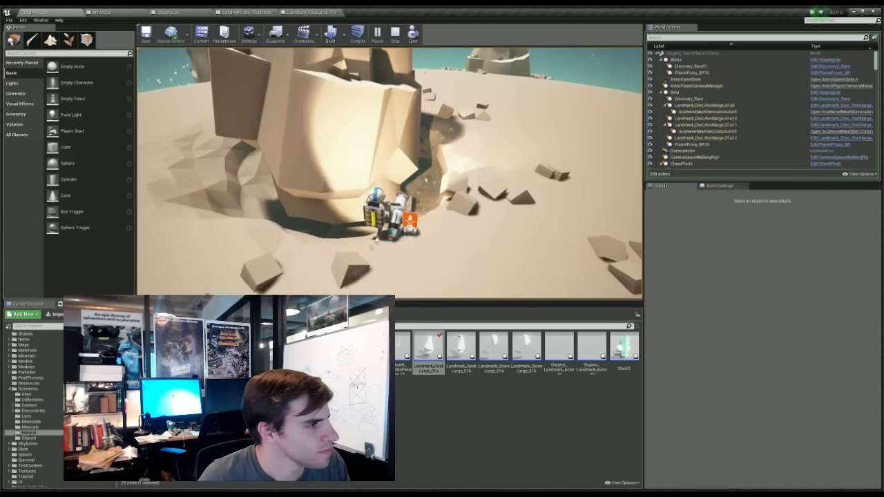
- Dig a deeper trench around the rock's base, revisiting the in-game debug options along the way
key("e")
left_click_drag(487, 201, 387, 190)
key("w")
mouse_move(450, 169)
left_mouse_down()
mouse_move(438, 184)
mouse_move(380, 146)
mouse_move(380, 116)
mouse_move(373, 127)
mouse_move(443, 133)
mouse_move(456, 116)
mouse_move(437, 129)
mouse_move(421, 102)
mouse_move(456, 156)
mouse_move(461, 148)
mouse_move(436, 167)
mouse_move(483, 119)
mouse_move(409, 198)
left_mouse_up()
key("w")
key("grave")
key("Tab")
key("w")
key("w")
mouse_move(279, 202)
left_mouse_down()
mouse_move(301, 211)
mouse_move(328, 201)
left_mouse_up()
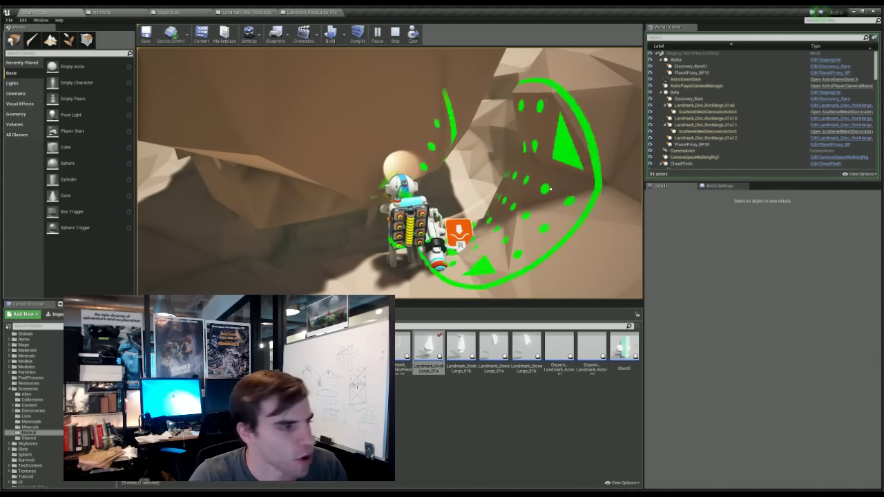
- Move the astronaut into the cavity beneath the rock and excavate the surrounding terrain walls
key("w")
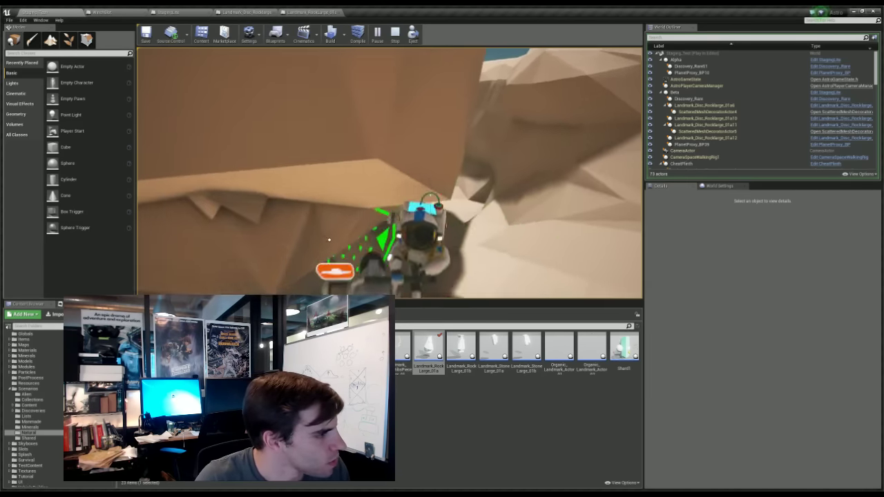
mouse_move(365, 191)
left_mouse_down()
mouse_move(399, 183)
mouse_move(438, 133)
left_mouse_up()
key("w")
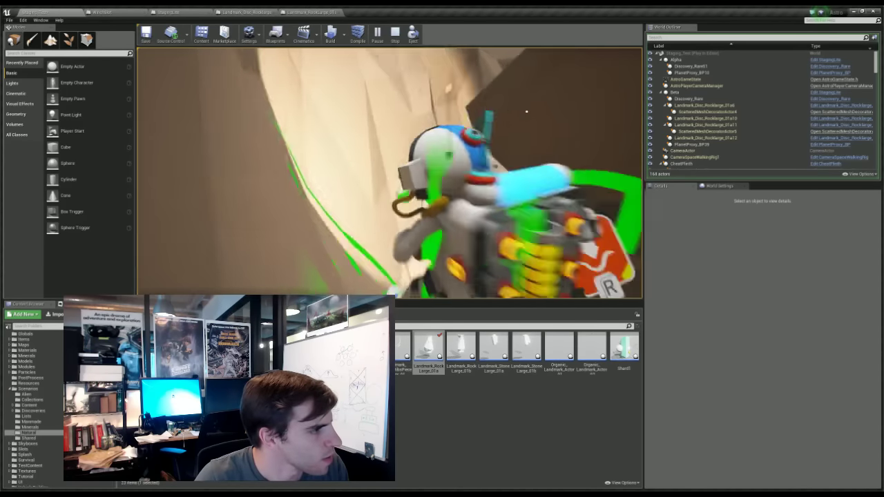
key("w")
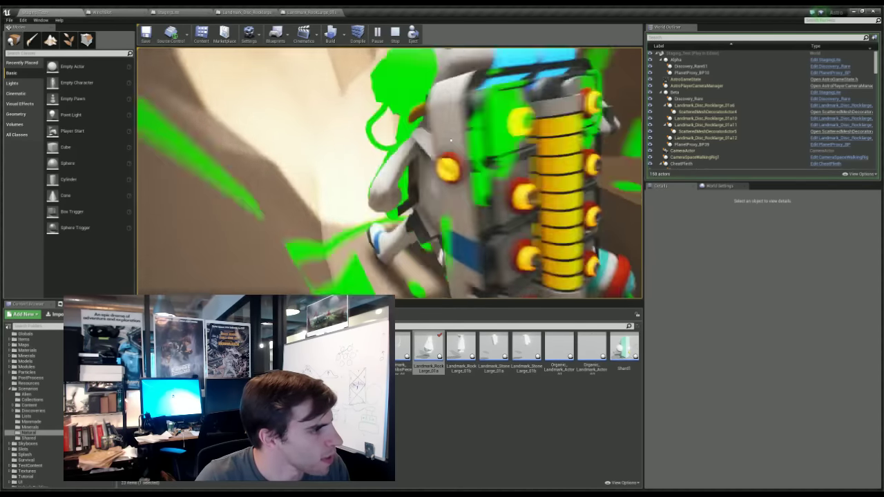
mouse_move(440, 129)
left_mouse_down()
mouse_move(449, 166)
mouse_move(420, 141)
mouse_move(437, 203)
left_mouse_up()
key("w")
mouse_move(412, 170)
left_mouse_down()
mouse_move(371, 115)
mouse_move(380, 90)
mouse_move(367, 113)
mouse_move(392, 118)
mouse_move(316, 129)
left_mouse_up()
- Climb back to the rim and keep removing terrain along the outer side of the rock's trench
key("w")
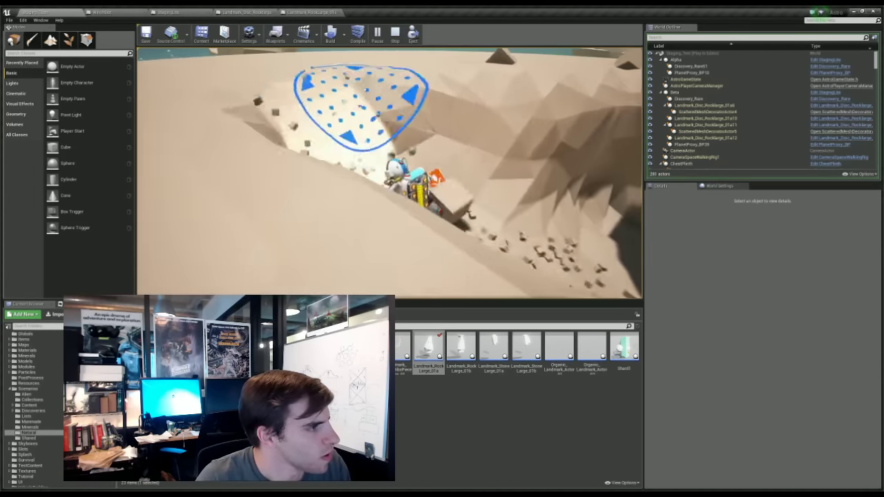
key("w")
mouse_move(410, 84)
right_mouse_down()
mouse_move(407, 111)
mouse_move(395, 114)
right_mouse_up()
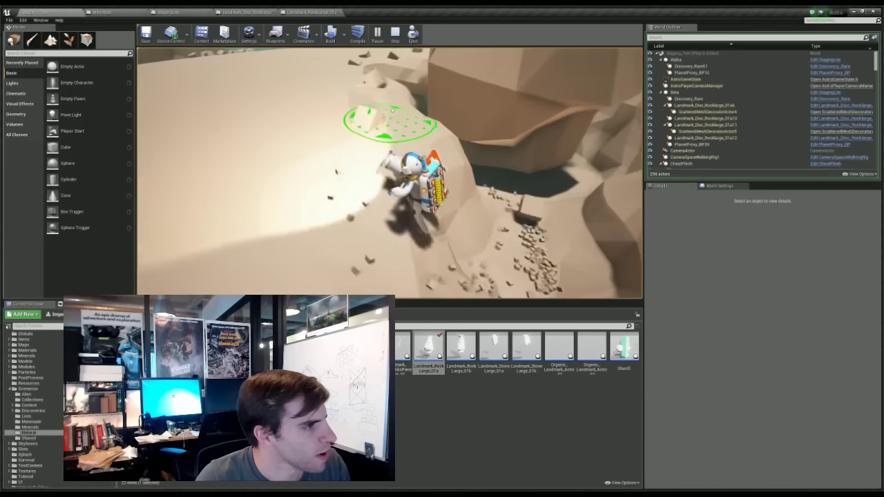
left_click_drag(384, 96, 406, 102)
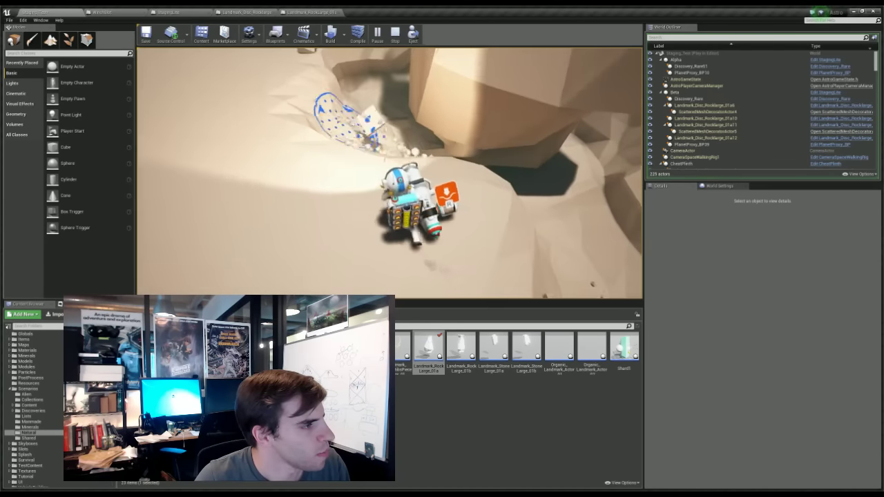
key("w")
mouse_move(394, 135)
left_mouse_down()
mouse_move(366, 149)
mouse_move(438, 128)
left_mouse_up()
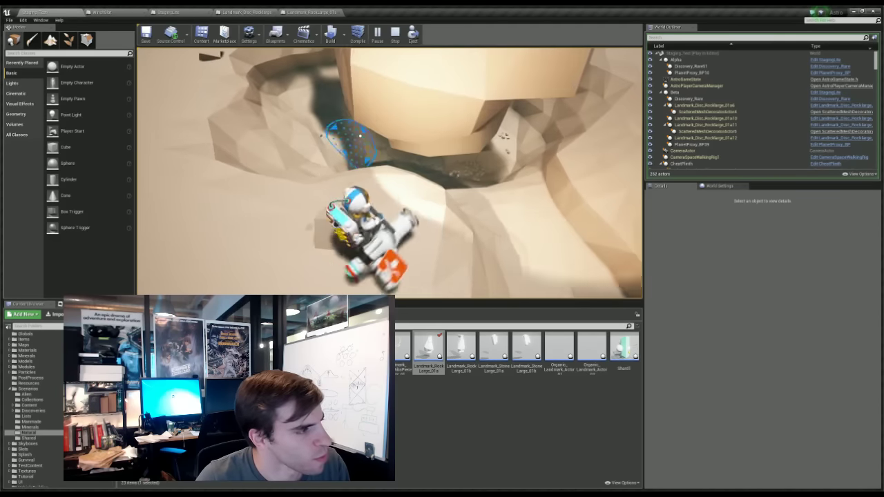
mouse_move(360, 136)
left_mouse_down()
mouse_move(387, 150)
mouse_move(375, 161)
mouse_move(374, 152)
left_mouse_up()
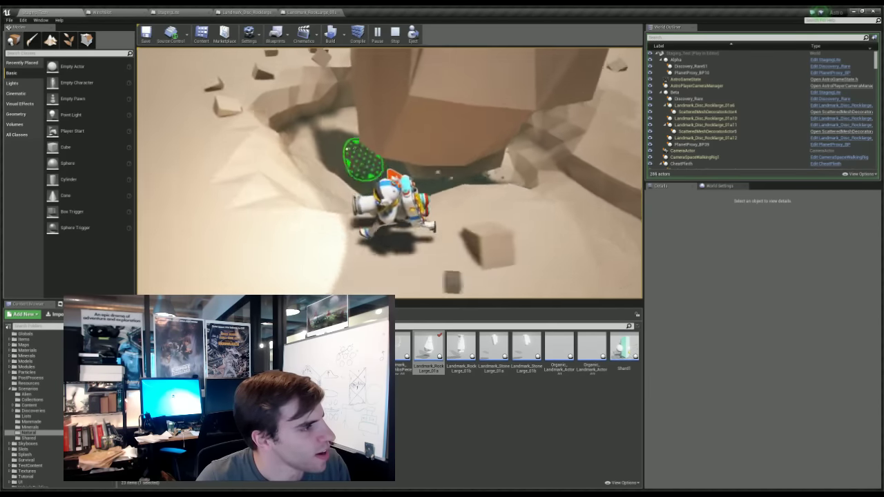
- Circle the astronaut around the undermined rock to examine where terrain still supports it
key("w")
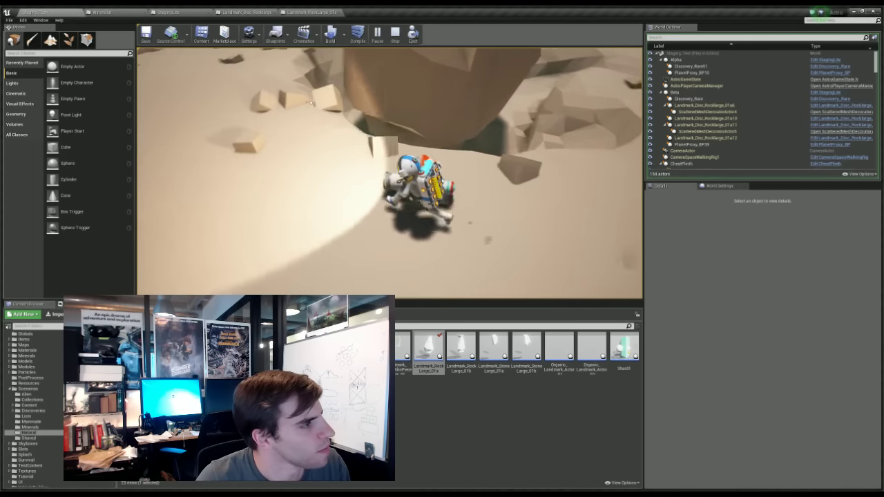
key("d")
key("w")
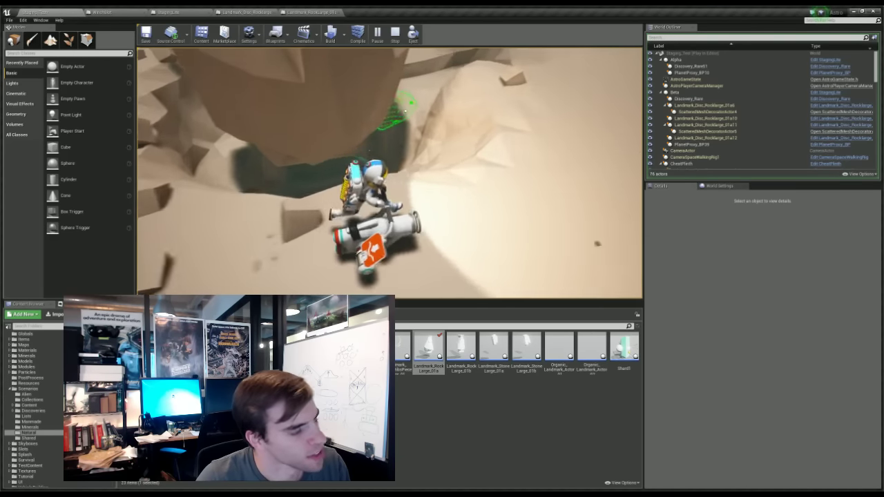
key("w")
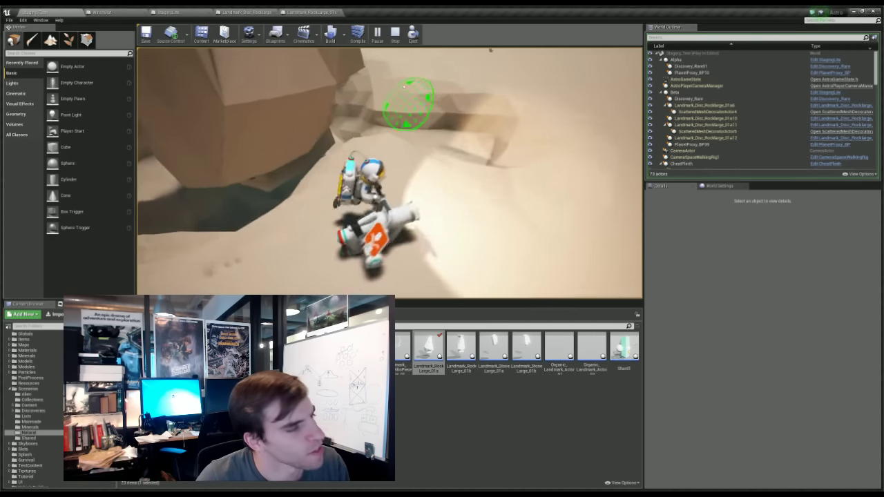
key("w")
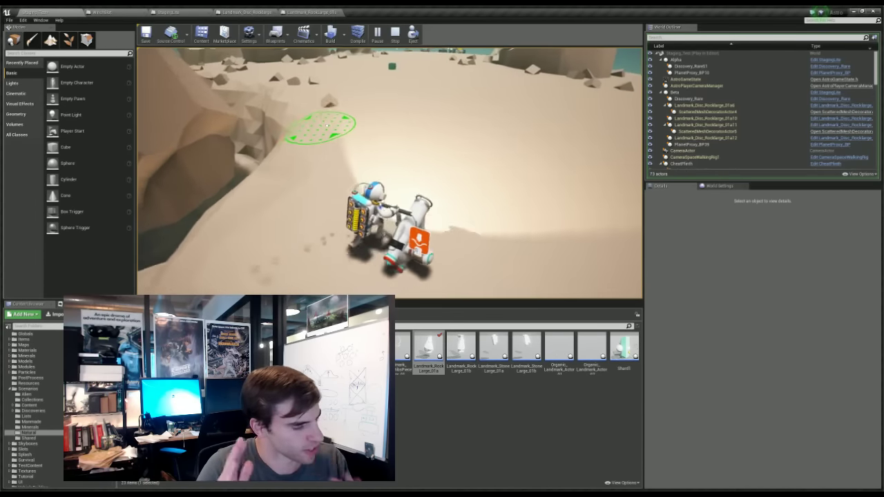
key("w")
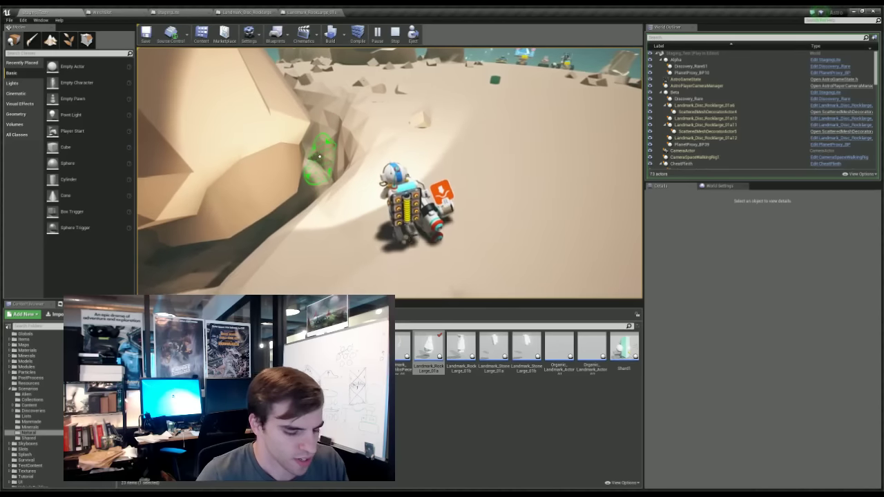
- Increase the terrain tool's size in the debug options and dig out the remaining ground beneath the rock
key("grave")
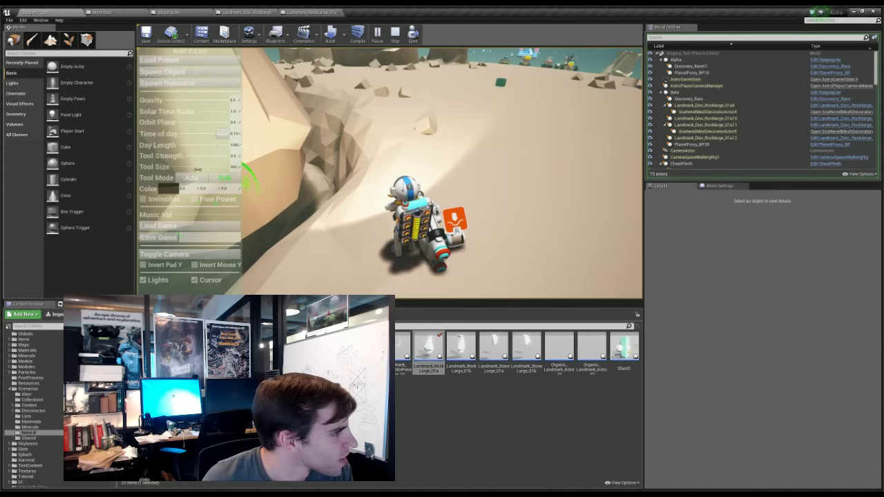
key("Tab")
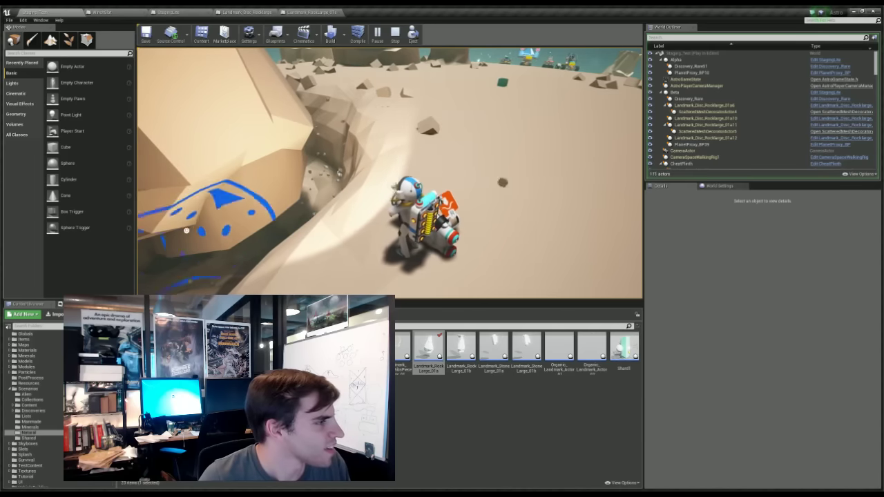
right_click_drag(283, 169, 314, 158)
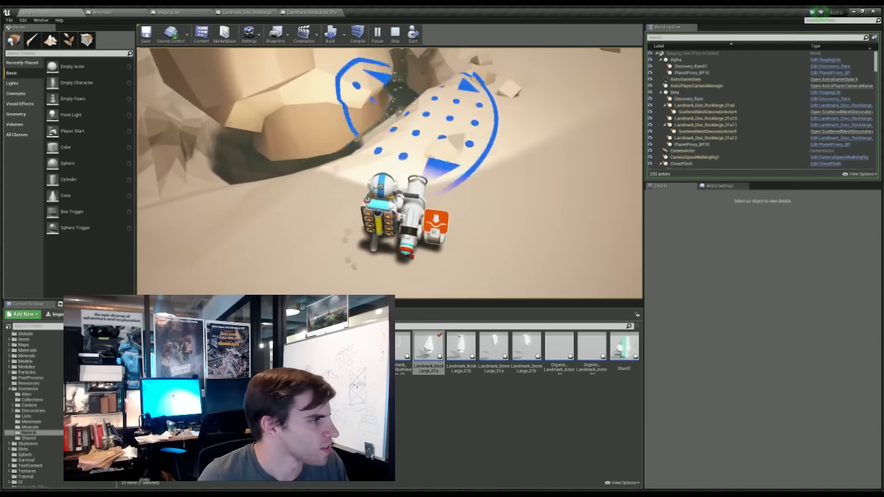
mouse_move(423, 118)
left_mouse_down()
mouse_move(339, 161)
mouse_move(289, 170)
mouse_move(279, 199)
mouse_move(295, 174)
mouse_move(416, 122)
left_mouse_up()
right_click_drag(417, 122, 307, 145)
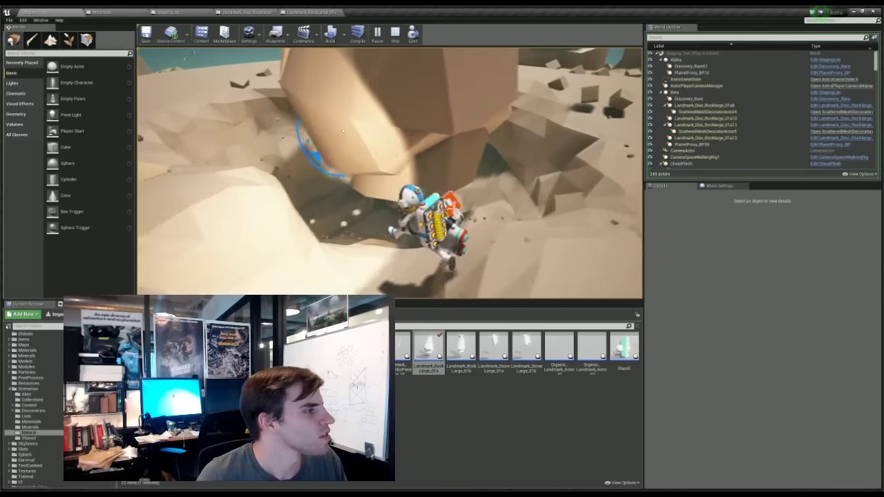
left_click_drag(306, 145, 357, 116)
mouse_move(357, 116)
right_mouse_down()
mouse_move(348, 140)
mouse_move(304, 141)
right_mouse_up()
left_click_drag(304, 140, 310, 135)
mouse_move(310, 135)
right_mouse_down()
mouse_move(366, 131)
mouse_move(380, 103)
right_mouse_up()
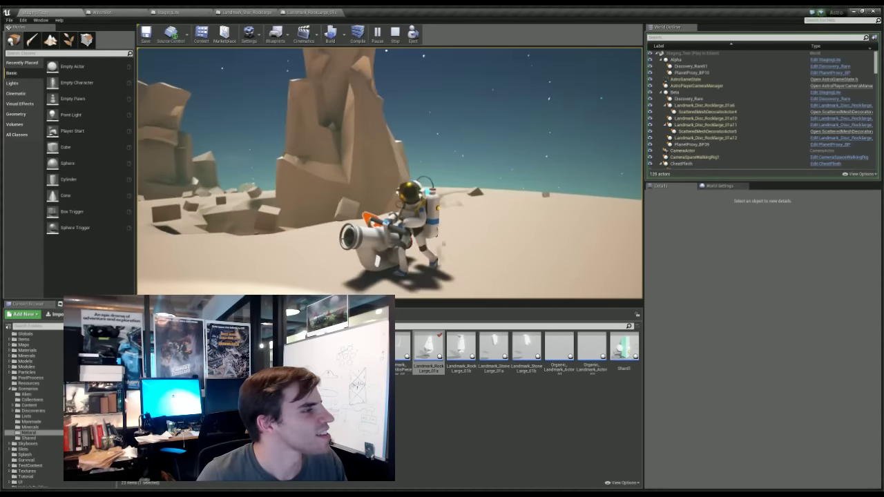
- Stop the play session, locate the static mesh used by the rock blueprint, and open it in its mesh editor
left_click(396, 36)
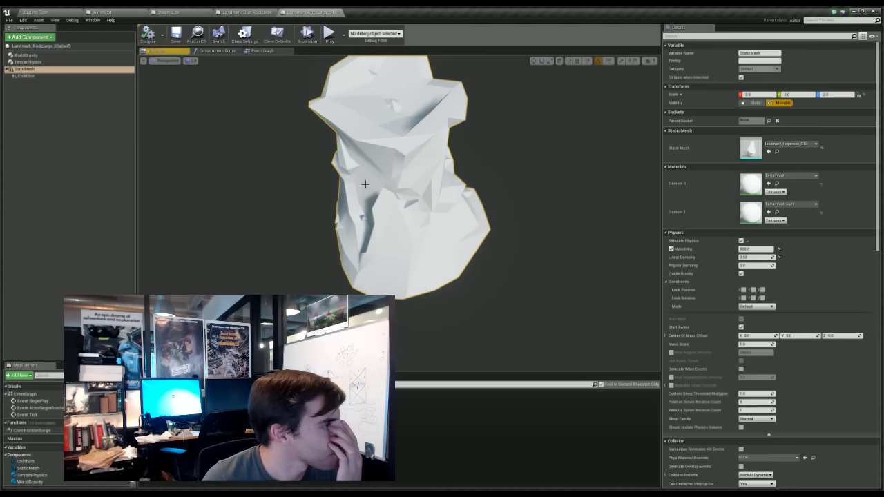
left_click(777, 152)
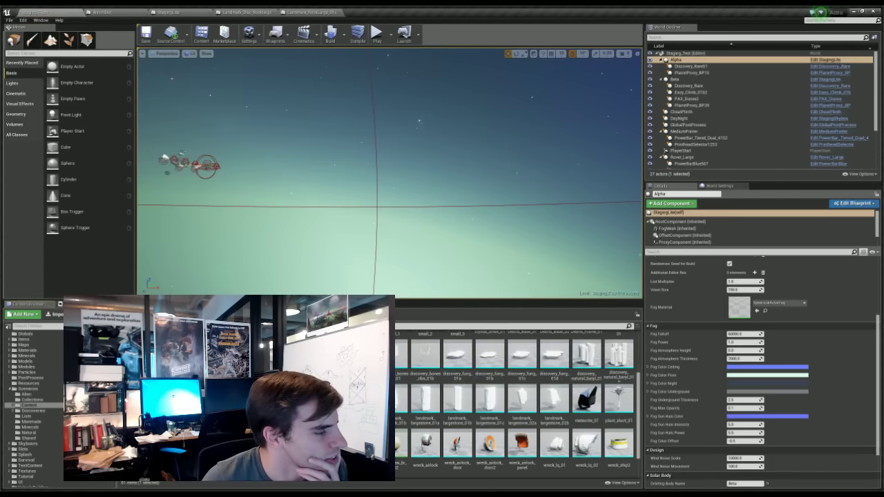
double_click(426, 353)
scroll(422, 270, "down", 6)
left_click_drag(224, 229, 225, 229)
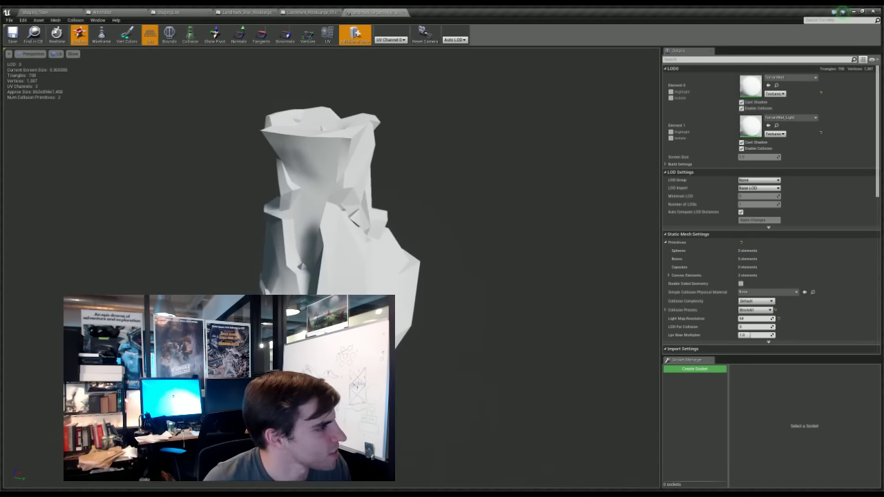
- Try adding a simplified collision hull around the rock mesh, then delete that hull
left_click(61, 22)
left_click(72, 23)
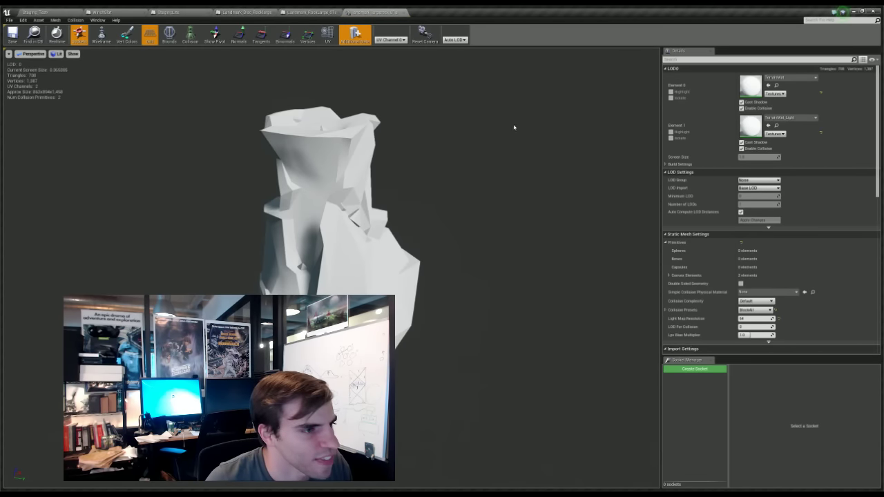
left_click(95, 84)
left_click_drag(184, 204, 192, 187)
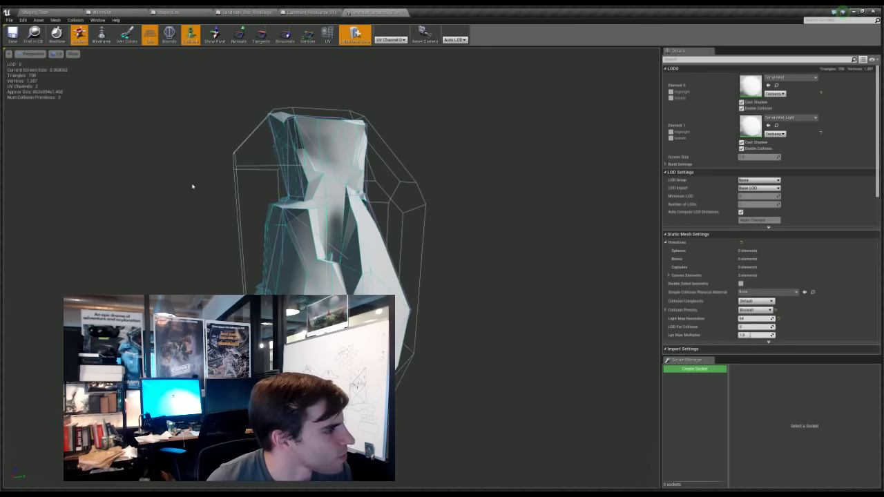
key("Delete")
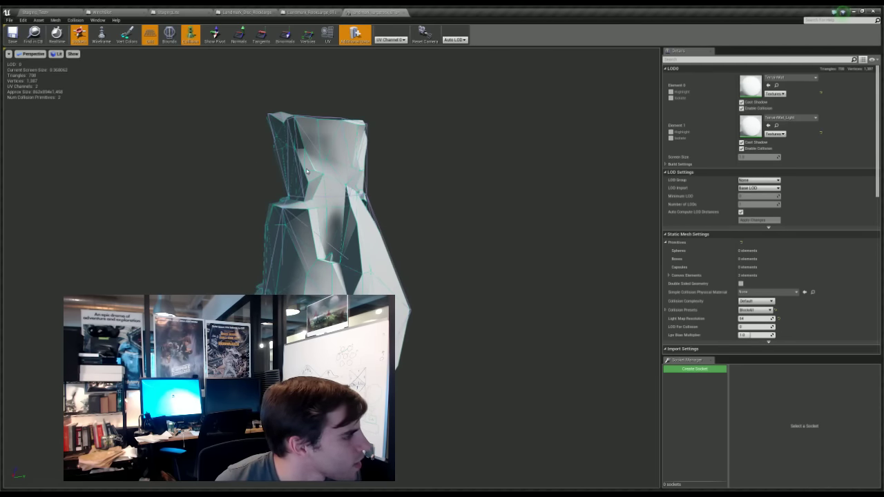
- Remove the rock mesh's existing collision and discard another trial hull generated around it
left_click(97, 93)
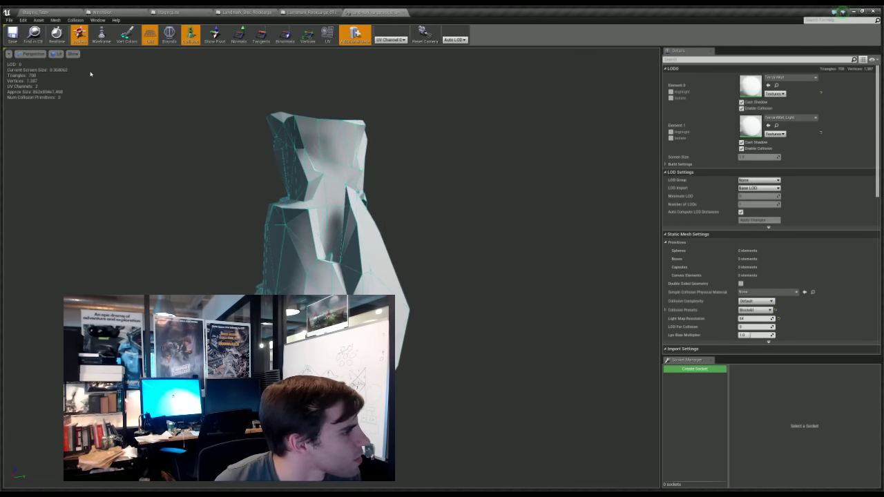
left_click(75, 20)
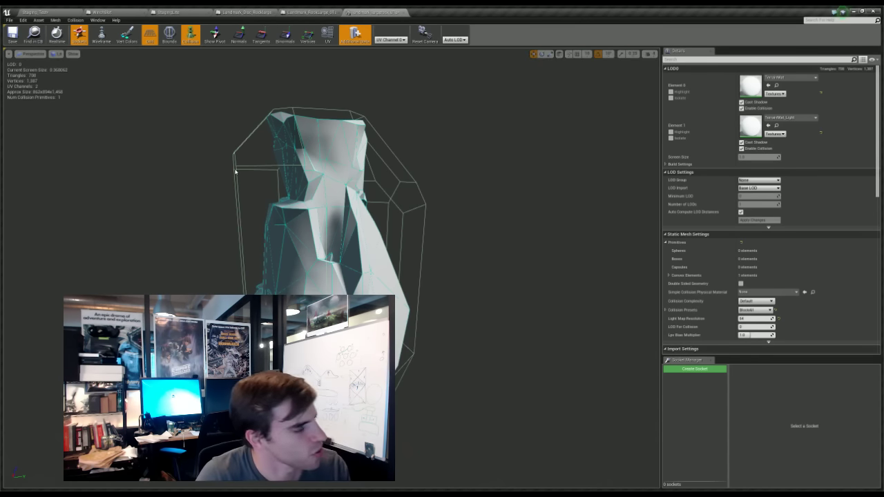
key("Delete")
- Generate auto convex collision for the rock mesh with accuracy 0.5 and 16 max hull verts, and save the mesh
left_click(76, 20)
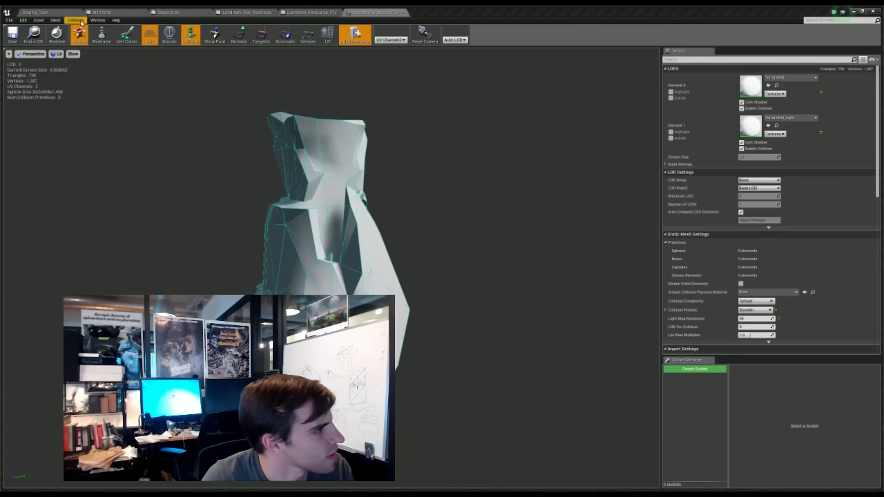
left_click(106, 123)
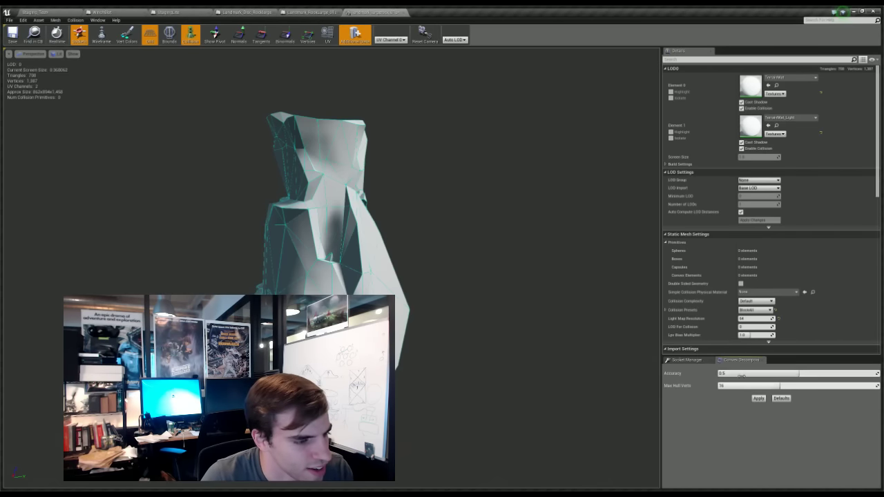
left_click(736, 373)
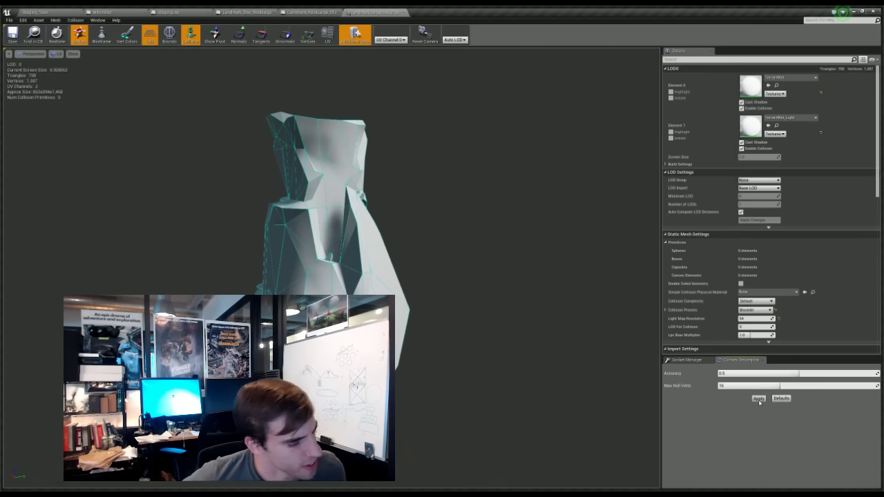
left_click(758, 400)
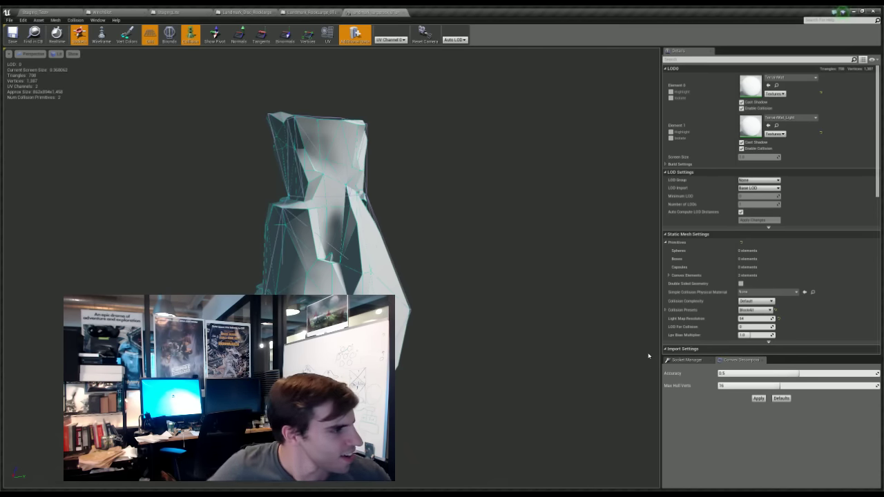
left_click_drag(233, 250, 546, 226)
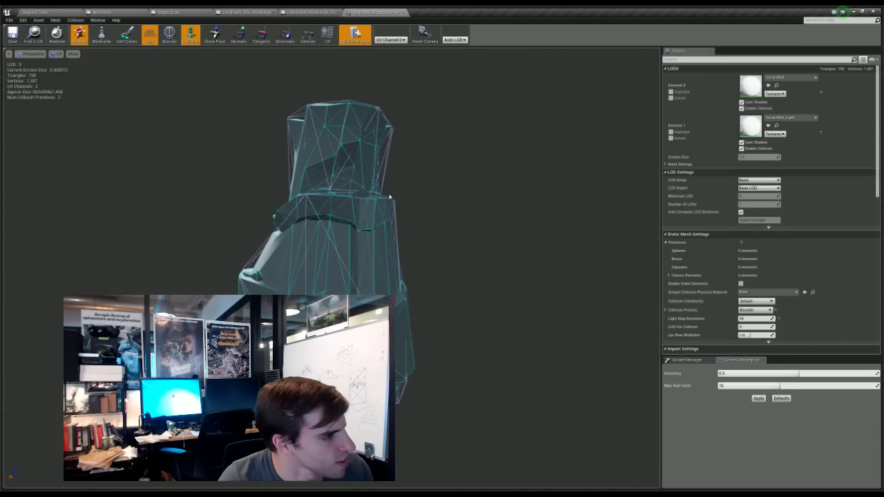
key("ctrl+s")
left_click(572, 469)
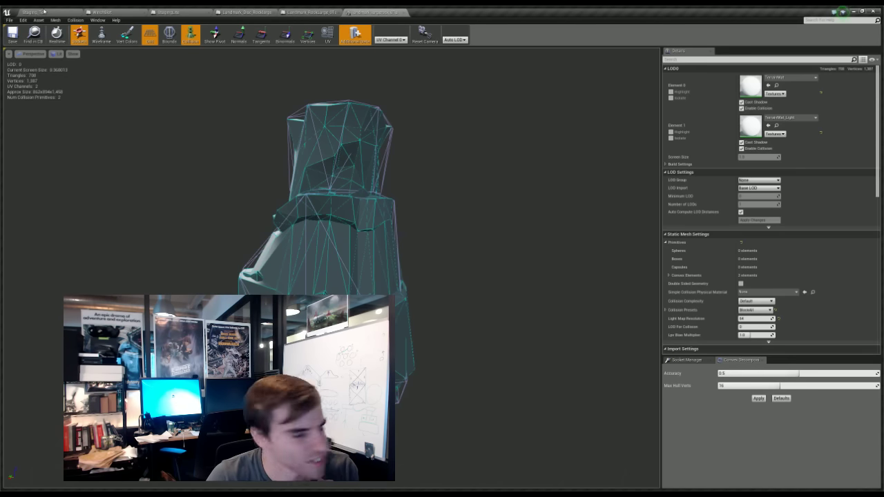
- Return to the staging level and start a new play session in the editor
left_click(50, 11)
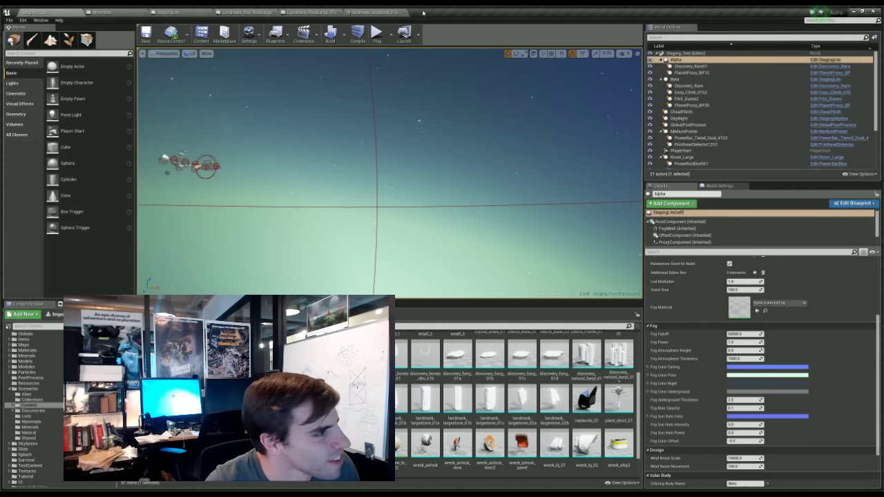
left_click(106, 11)
left_click(42, 11)
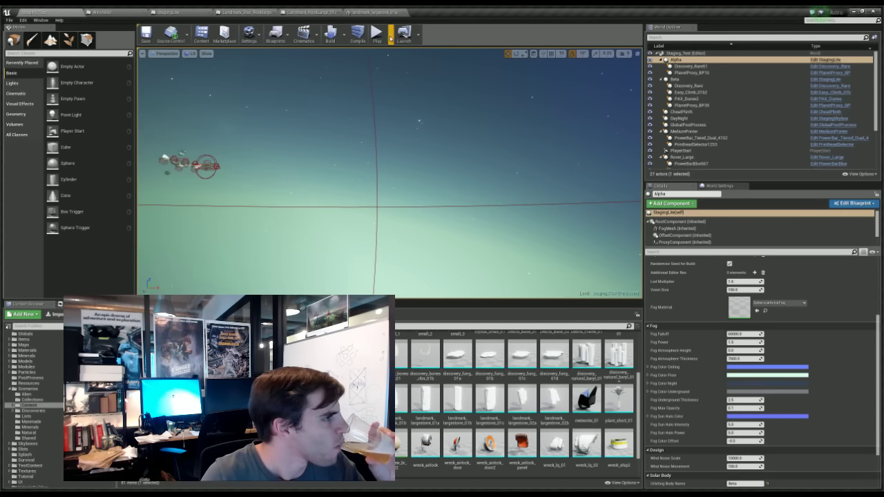
left_click(374, 11)
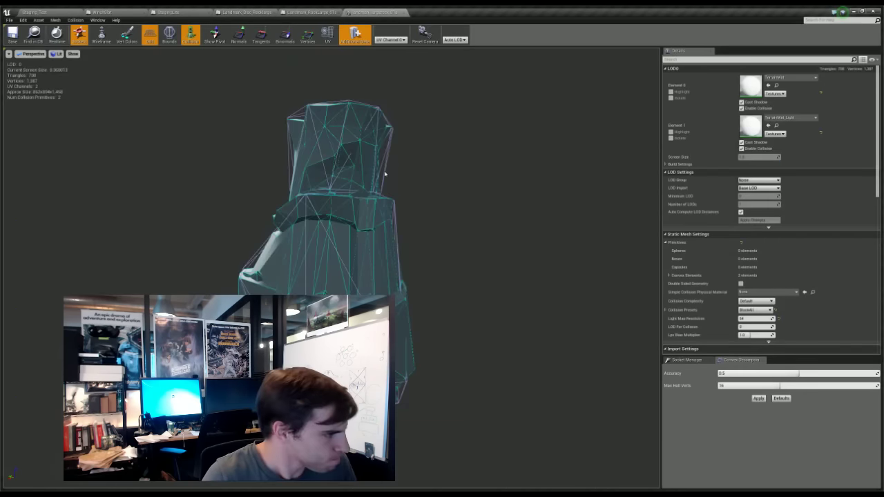
left_click(36, 12)
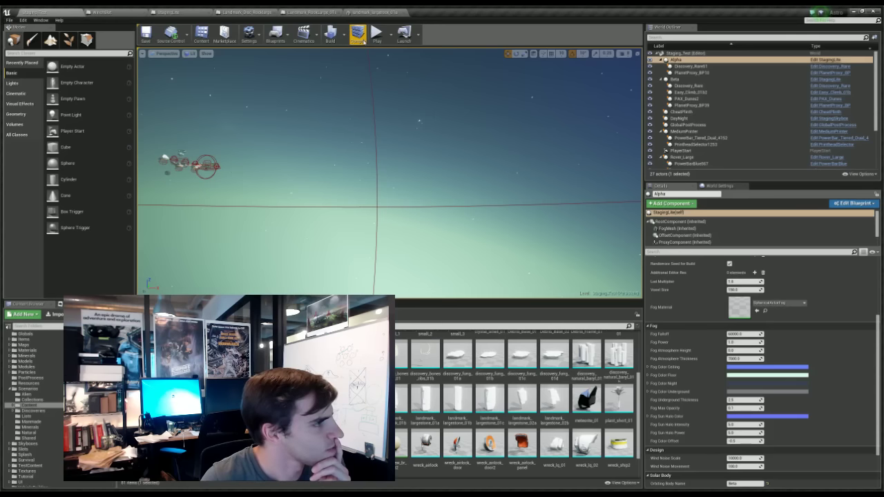
left_click(377, 34)
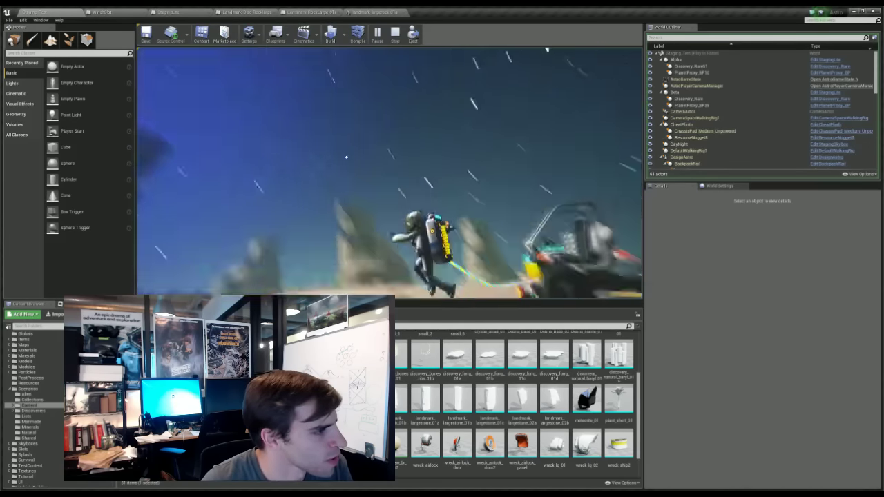
- Check the debug options and dig a wide crater around and beneath the tall rock with the terrain tool
key("grave")
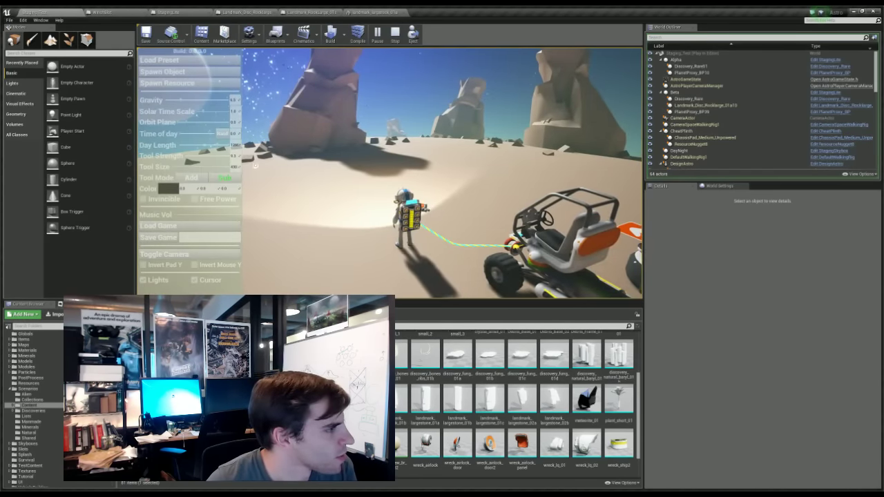
key("Tab")
key("Tab")
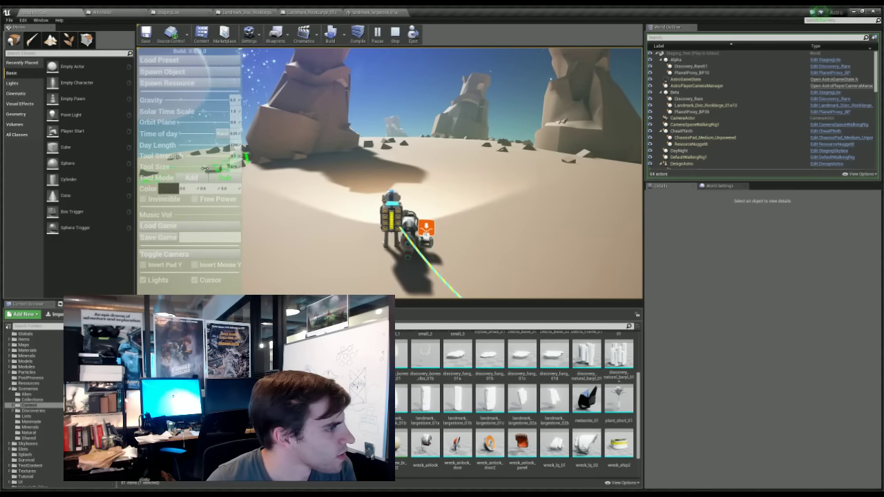
key("Tab")
mouse_move(323, 181)
left_mouse_down()
mouse_move(287, 172)
mouse_move(341, 163)
left_mouse_up()
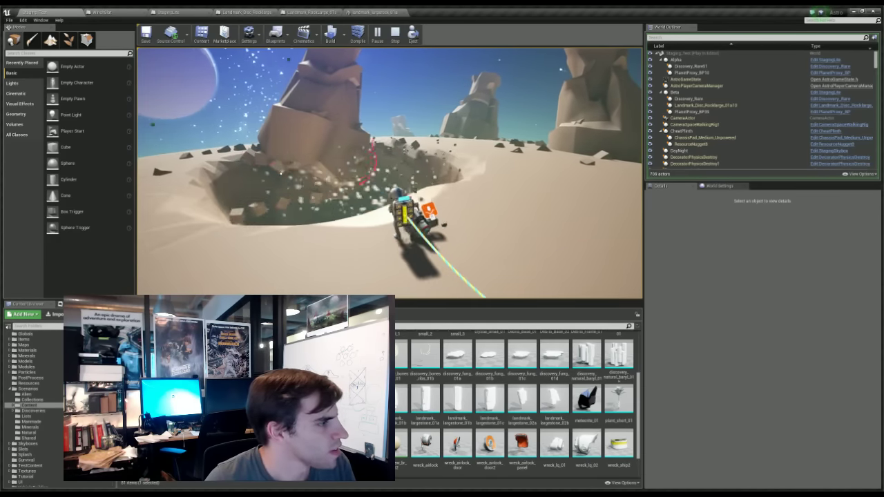
mouse_move(271, 175)
left_mouse_down()
mouse_move(235, 185)
mouse_move(240, 174)
left_mouse_up()
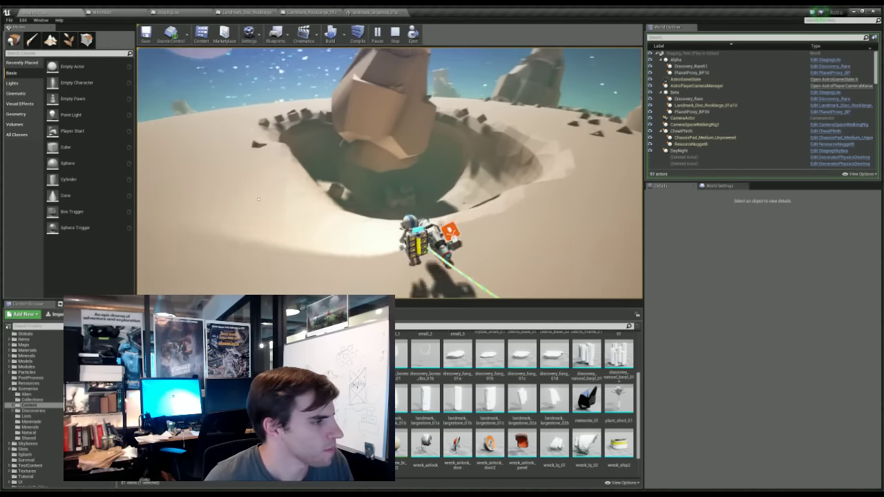
mouse_move(231, 154)
left_mouse_down()
mouse_move(225, 183)
mouse_move(255, 176)
mouse_move(376, 108)
mouse_move(483, 107)
mouse_move(416, 136)
left_mouse_up()
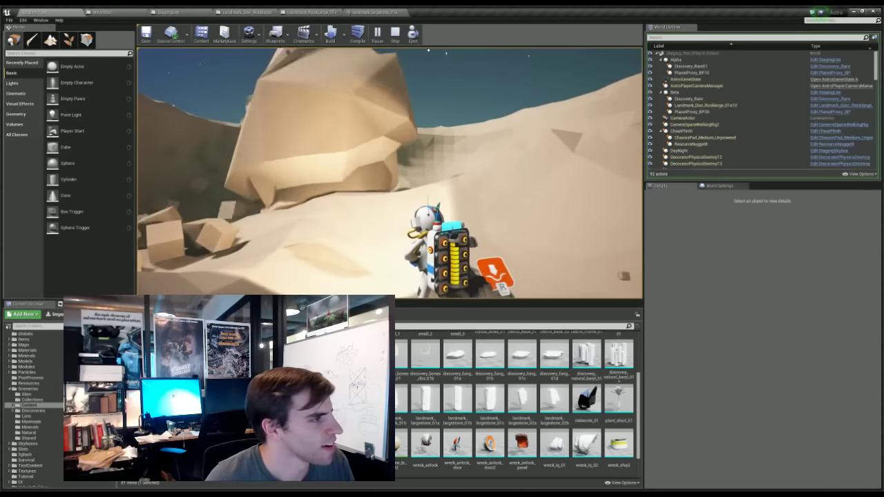
- Run the astronaut out of the crater and look back to examine how the undermined rock behaves
key("w")
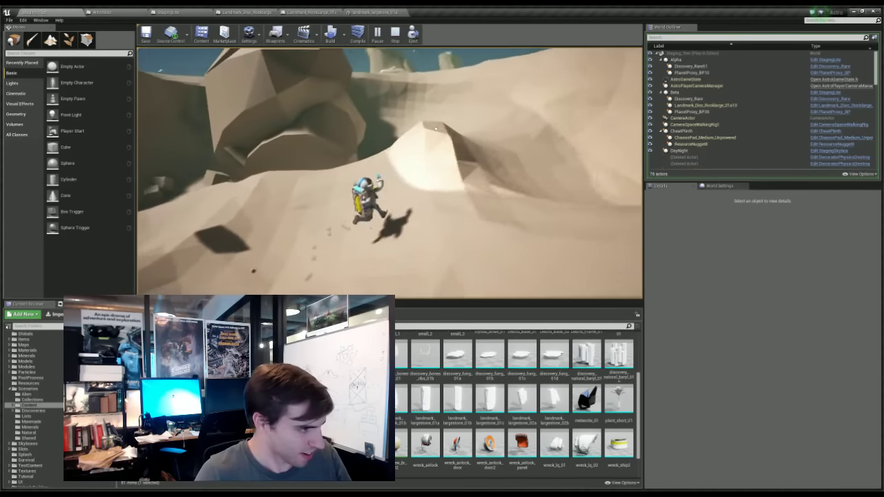
key("w")
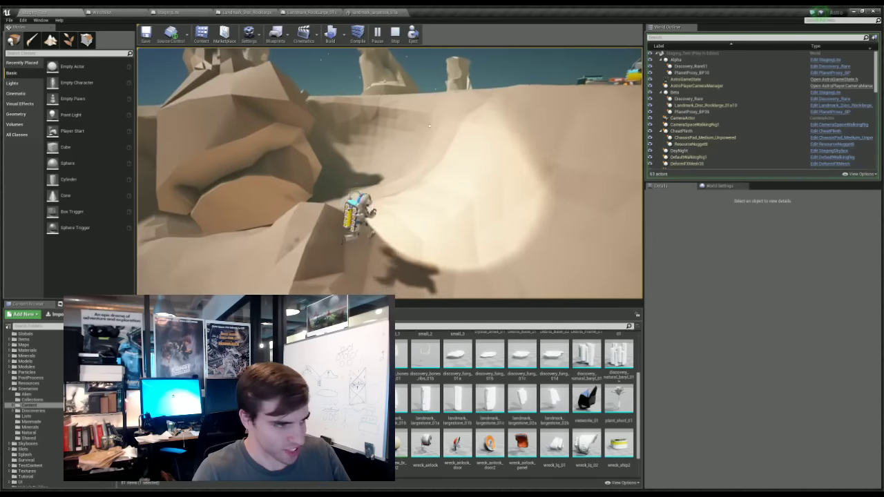
key("w")
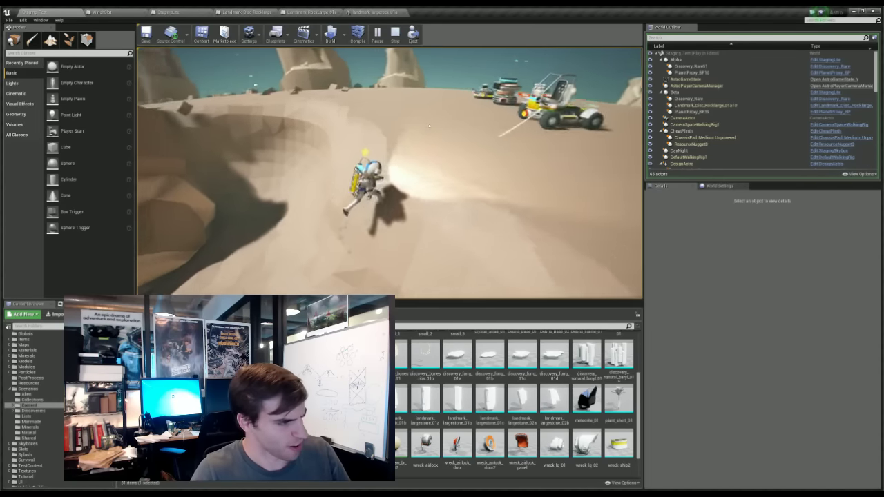
key("w")
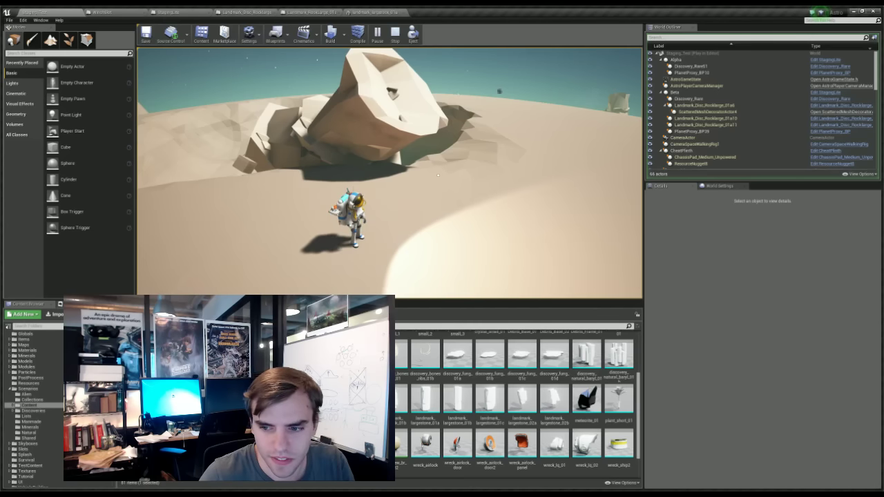
right_click_drag(385, 163, 434, 211)
key("q")
key("q")
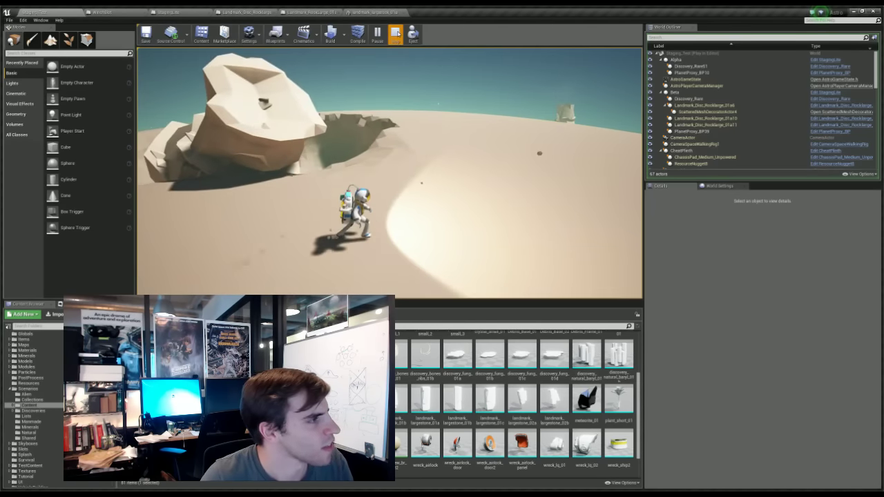
- Stop the play session and inspect the rock from another side in the Landmark_RockLarge blueprint
left_click(395, 33)
left_click(371, 12)
left_click(306, 11)
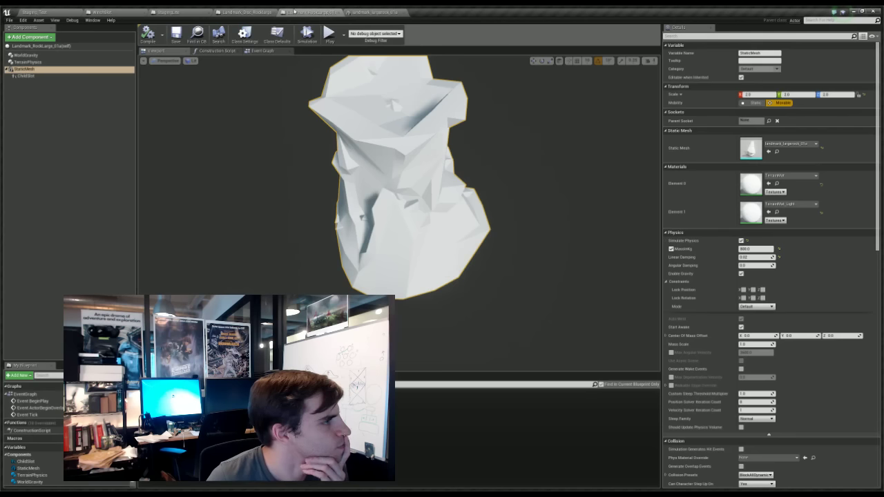
left_click_drag(485, 269, 223, 178)
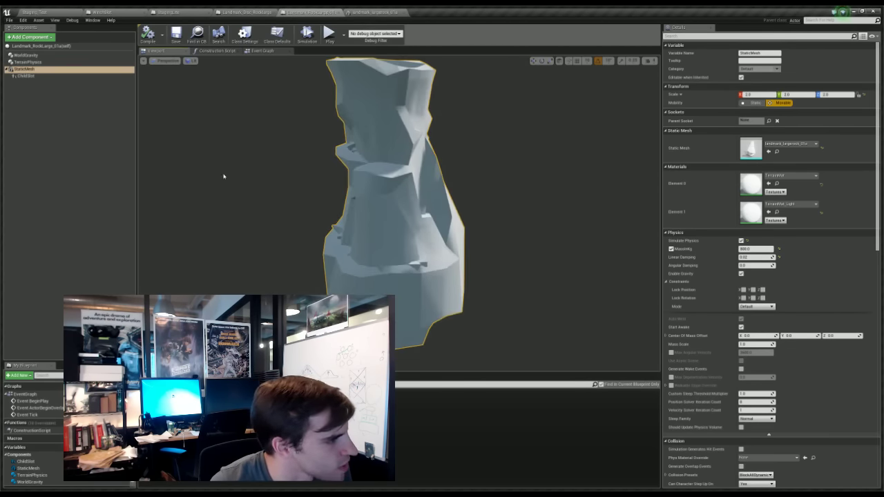
- Lower the ChildSlot component slightly at the top of the rock, to a height of about 1077 cm
left_click(69, 76)
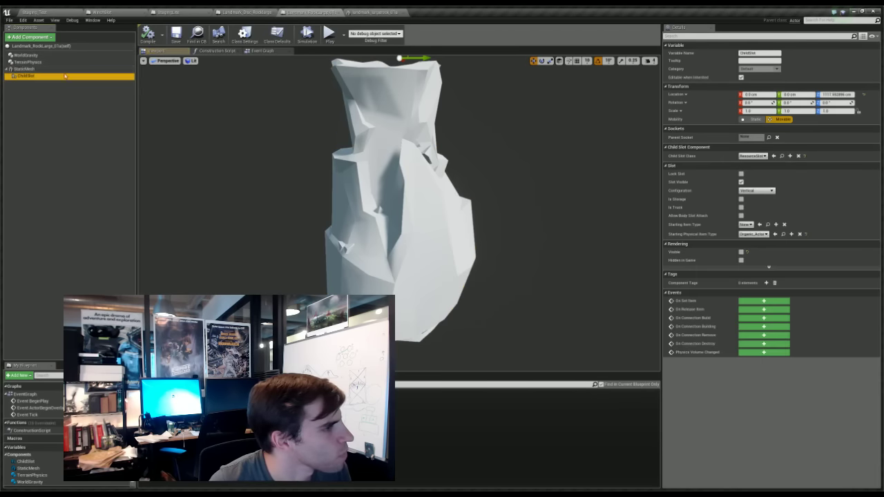
left_click(55, 63)
left_click(39, 76)
left_click_drag(553, 147, 483, 243)
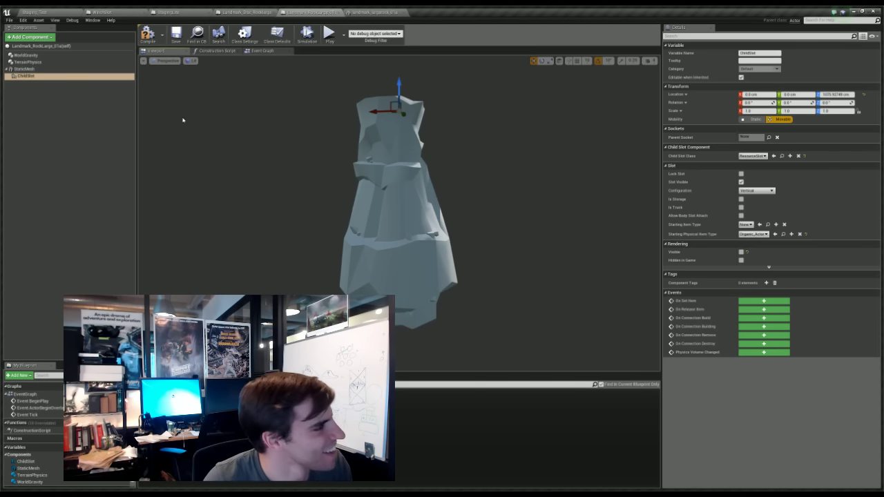
scroll(320, 193, "up", 1)
scroll(318, 204, "down", 3)
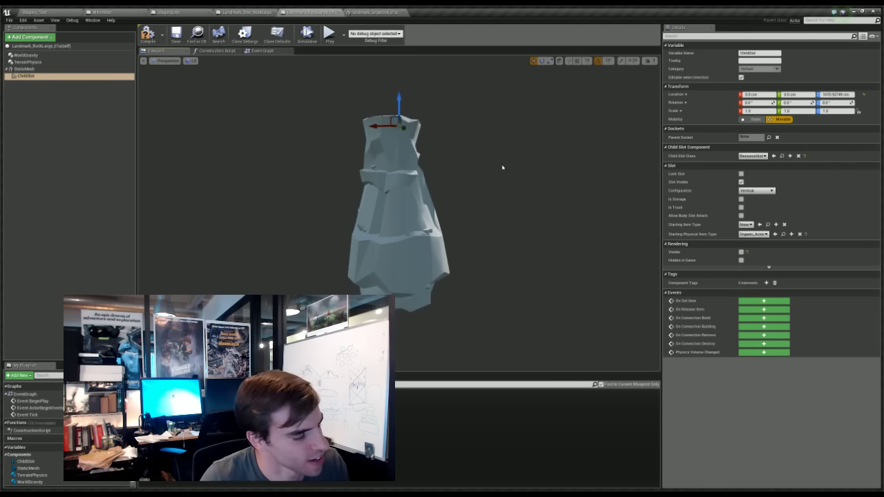
left_click_drag(503, 167, 506, 137, "alt")
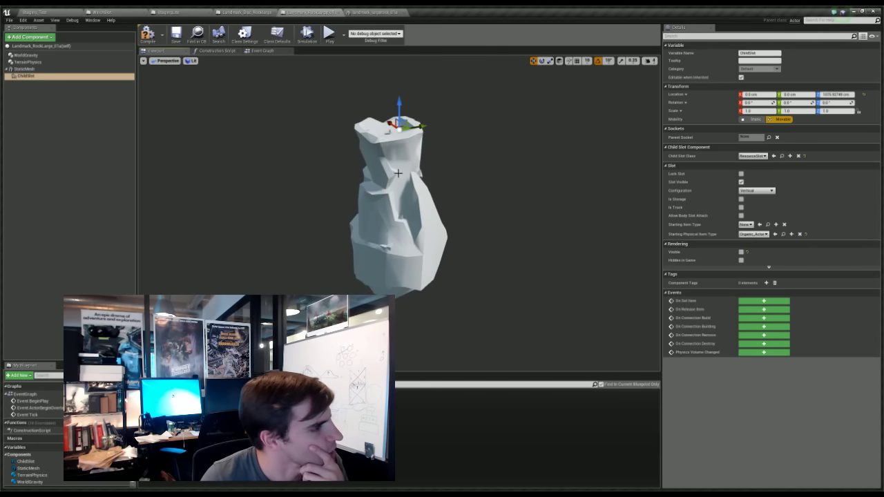
- Duplicate the ChildSlot component twice and move the second copy down to the rock's base
left_click(26, 77)
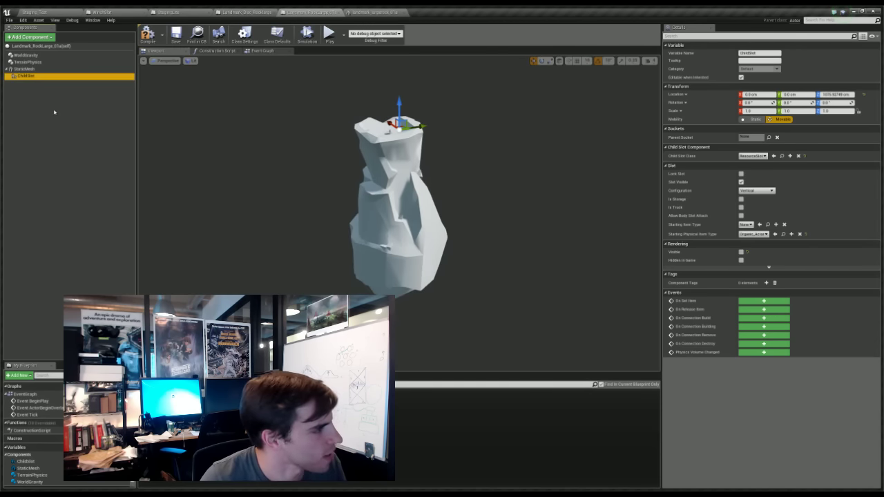
key("ctrl+w")
key("ctrl+w")
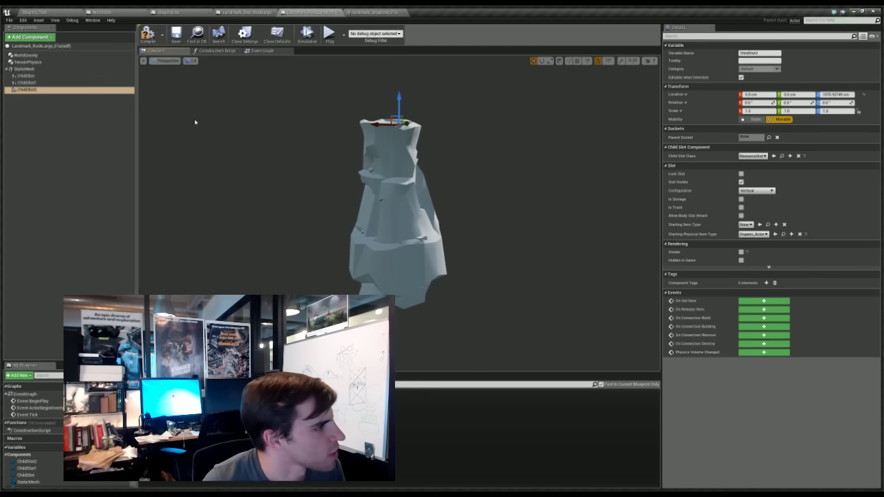
left_click_drag(398, 102, 400, 259)
left_click_drag(442, 259, 607, 347, "alt")
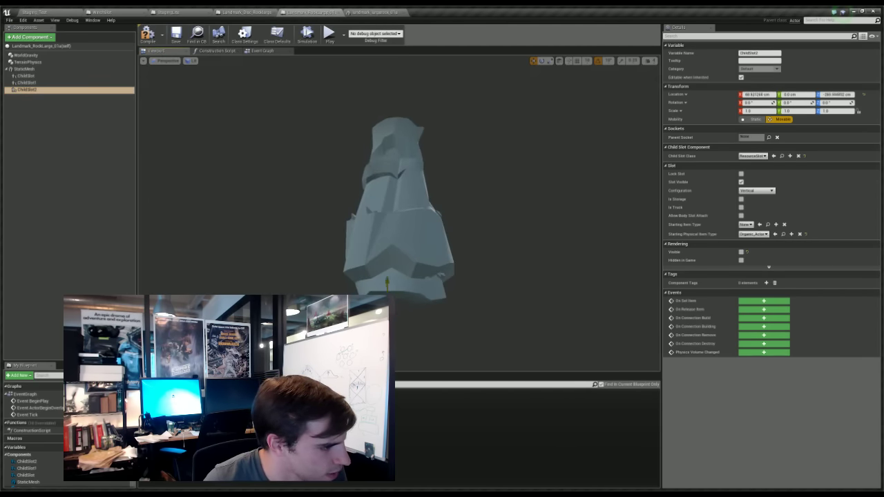
- Shift ChildSlot2 sideways to X about 108 cm under the rock's base and rotate it about 180° to face downward
key("f")
left_click_drag(379, 293, 431, 282)
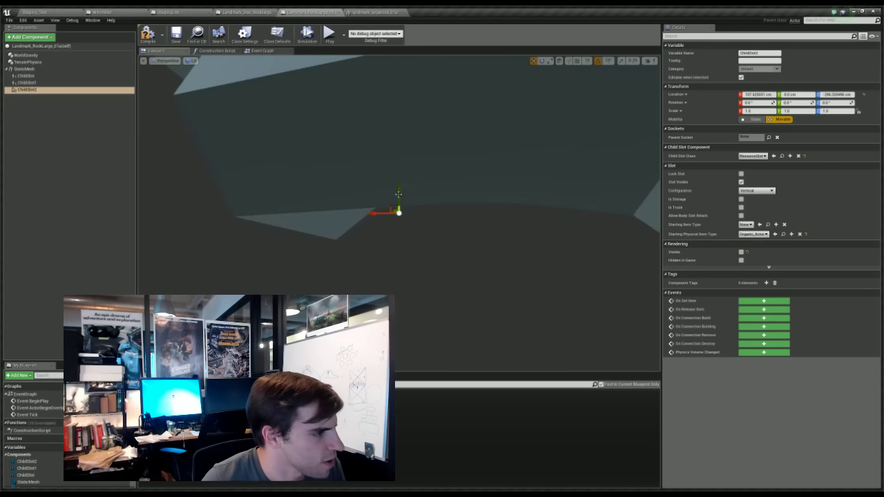
key("e")
left_click_drag(382, 182, 436, 215)
left_click_drag(464, 243, 207, 222, "alt")
scroll(206, 222, "down", 2)
- Move ChildSlot1 from the top of the rock down to the protruding shoulder on its lower side
left_click(70, 84)
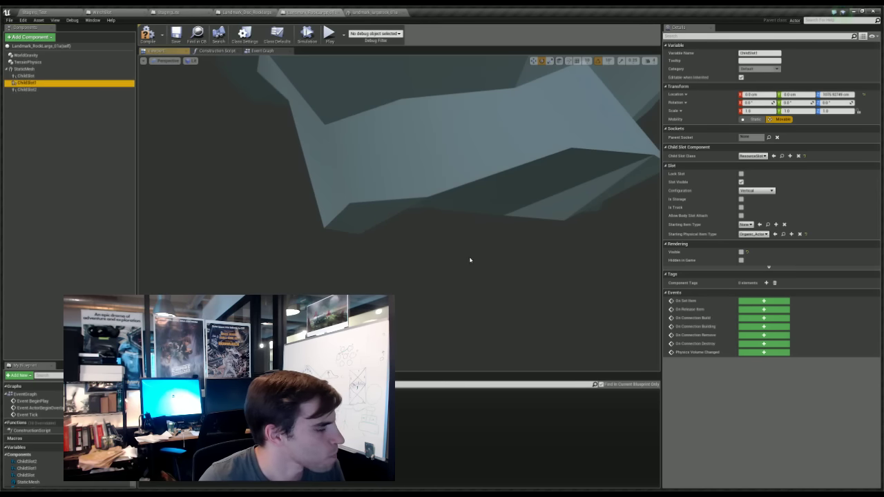
scroll(416, 205, "down", 9)
scroll(416, 205, "down", 4)
left_click_drag(463, 144, 622, 151, "alt")
key("w")
left_click_drag(391, 71, 327, 176)
scroll(327, 176, "down", 5)
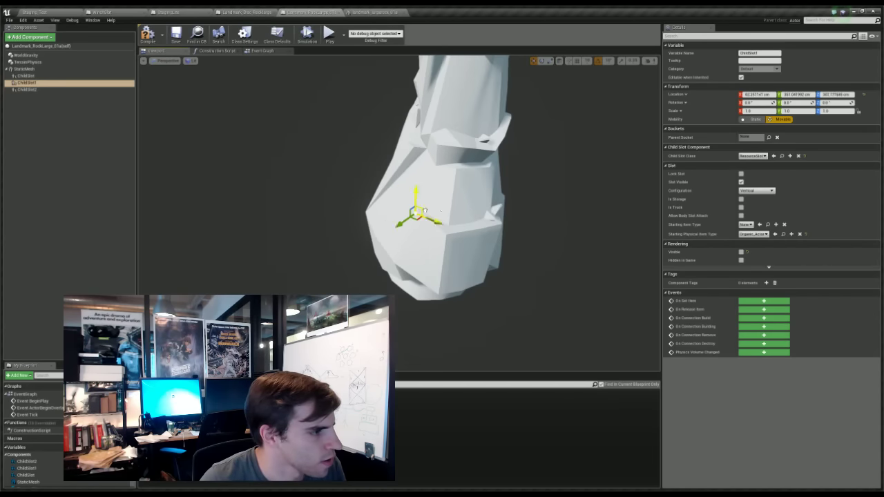
left_click_drag(425, 210, 548, 205)
left_click_drag(603, 229, 513, 219, "alt")
left_click_drag(394, 182, 454, 214)
left_click_drag(616, 194, 380, 244, "alt")
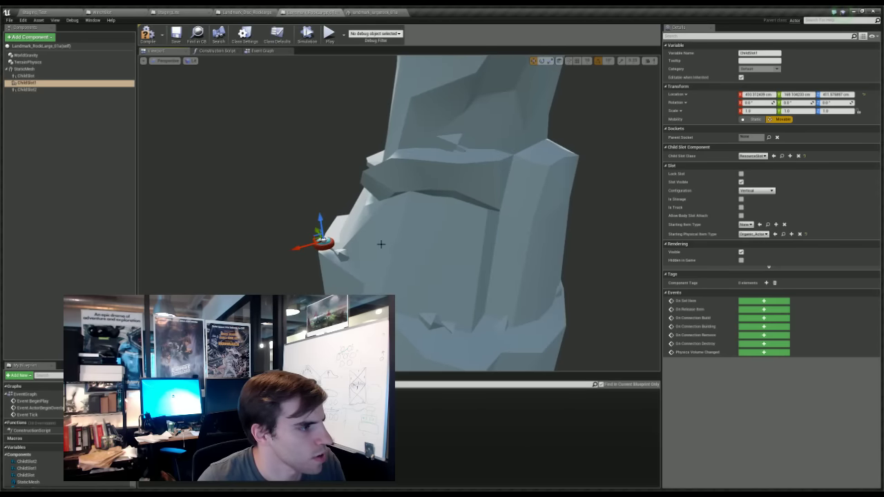
- Move ChildSlot1 up and around the rock onto the ledge beneath its upper column, sinking it into the surface
left_click_drag(314, 238, 495, 105)
left_click_drag(449, 181, 499, 185, "alt")
left_click_drag(532, 134, 585, 182)
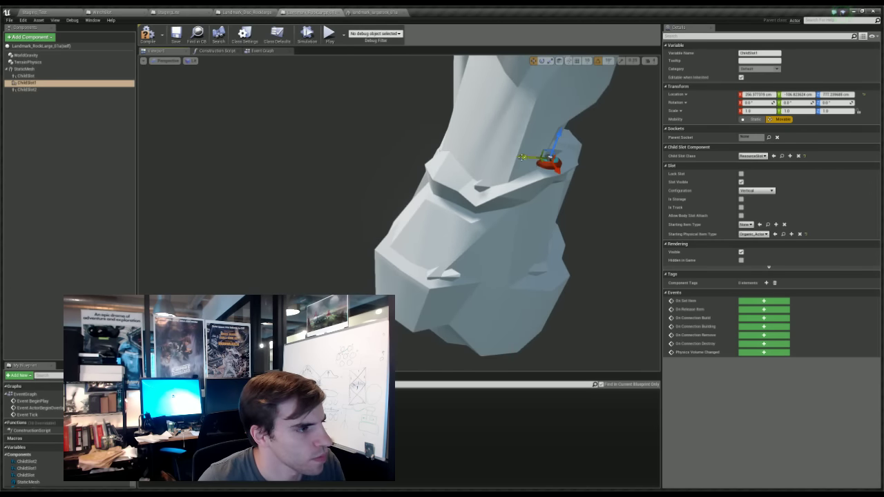
left_click_drag(523, 158, 533, 178)
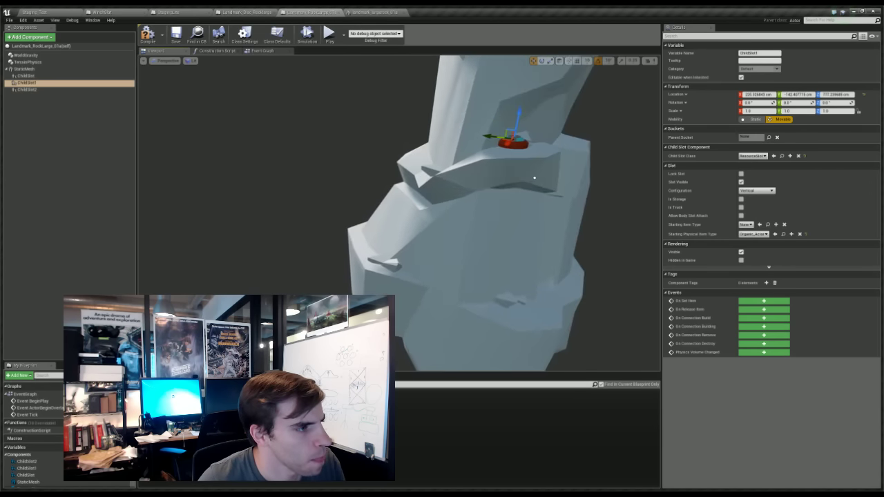
left_click_drag(518, 117, 516, 124)
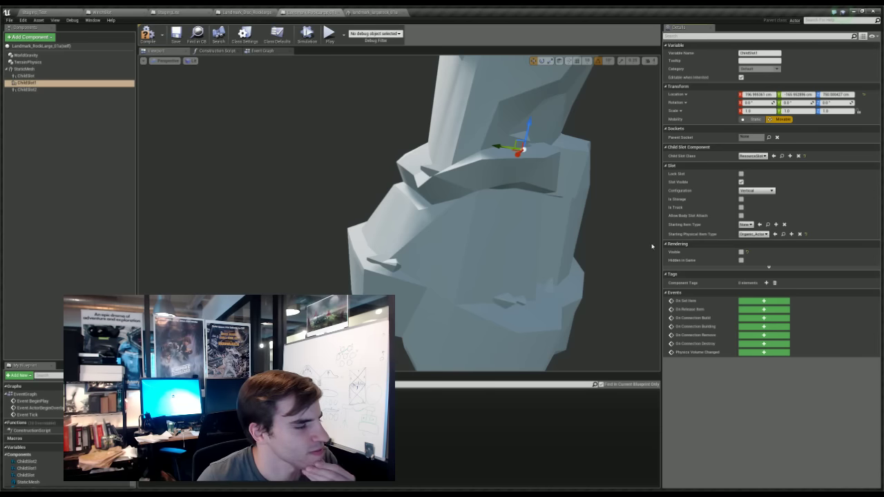
- Rename the ChildSlot component as Resource Slot 1
left_click(26, 76)
left_click(25, 77)
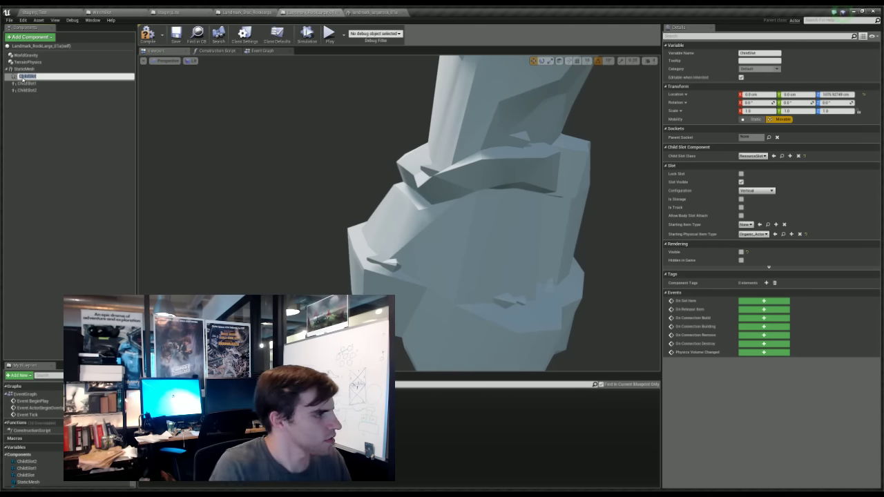
type("Resource Slot")
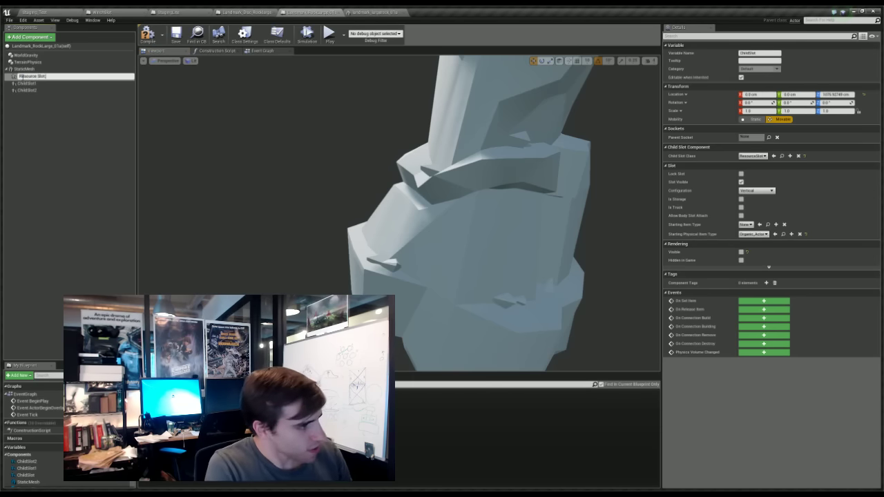
type(" 1")
key("Return")
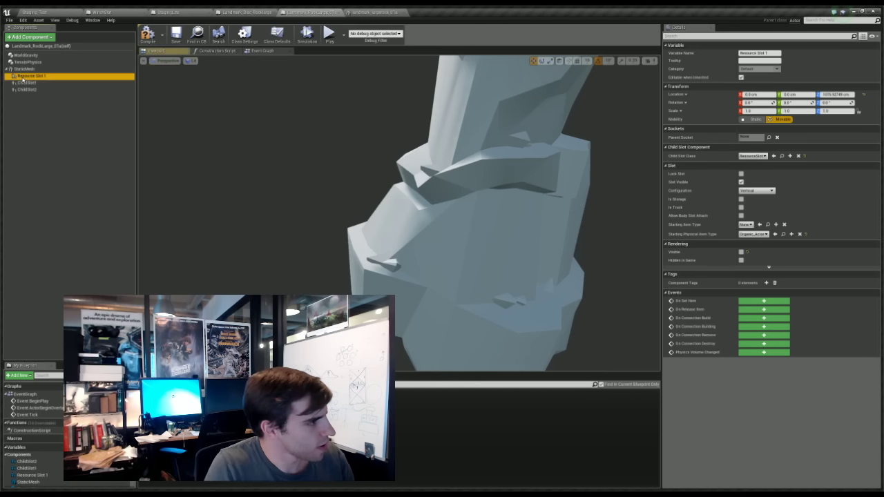
- Rename the ChildSlot1 component as Resource Slot 2 and the ChildSlot2 component as Resource Slot 3
left_click(60, 84)
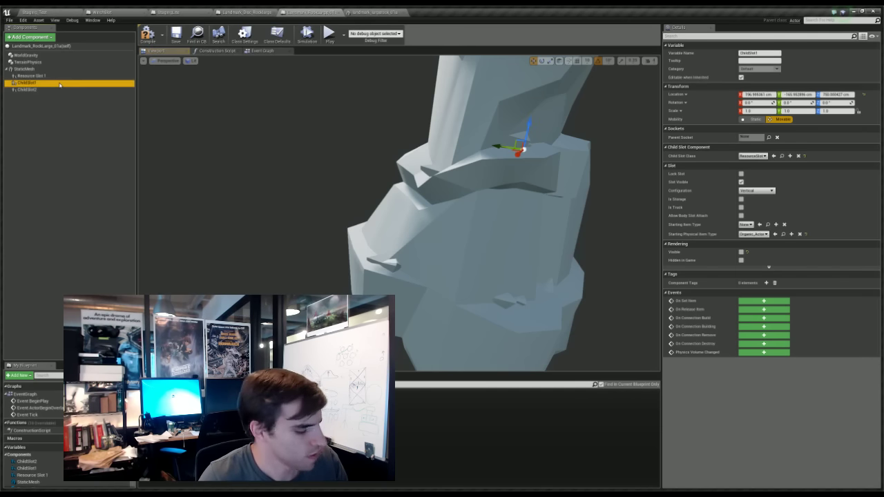
left_click(61, 85)
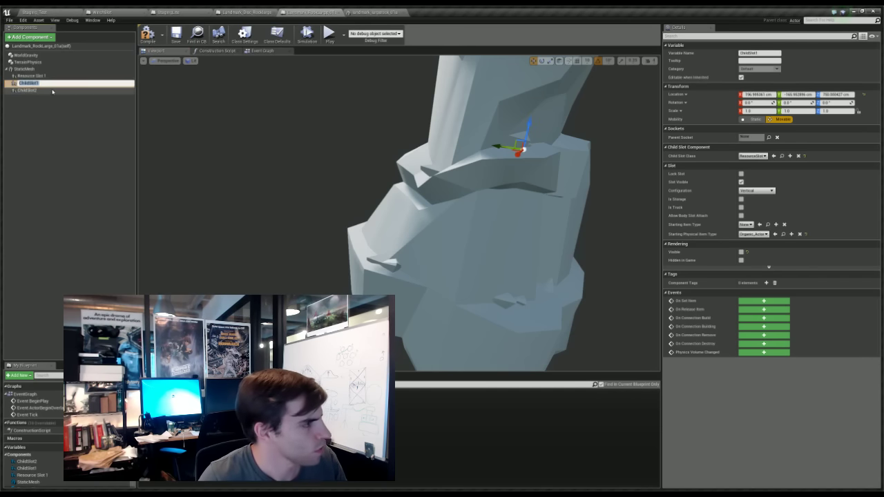
type("Resource Slot 2")
key("Return")
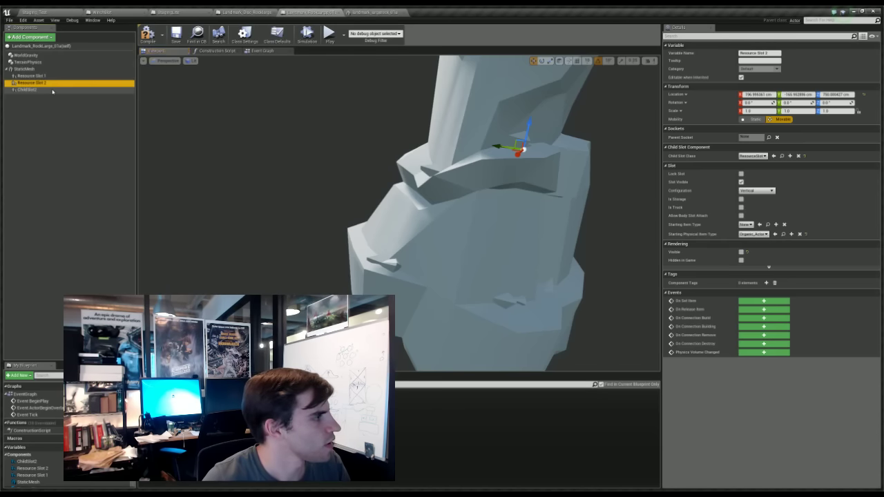
double_click(52, 90)
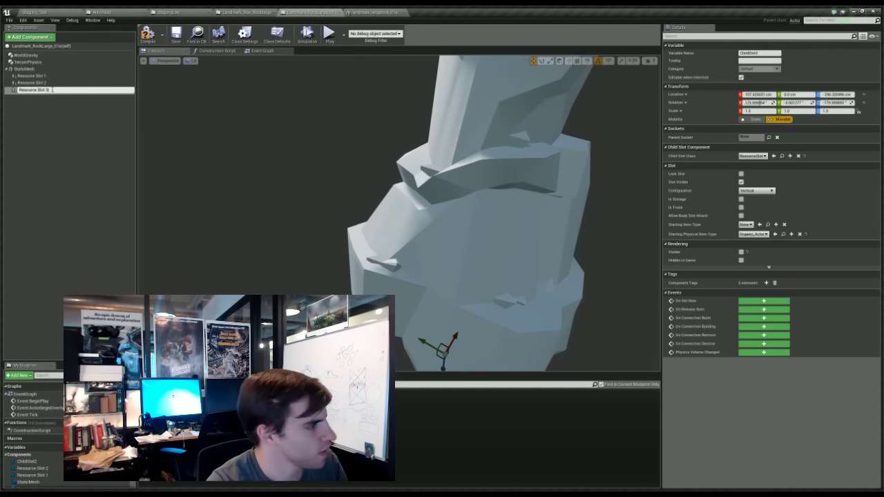
type("Resource Slot 3")
key("Return")
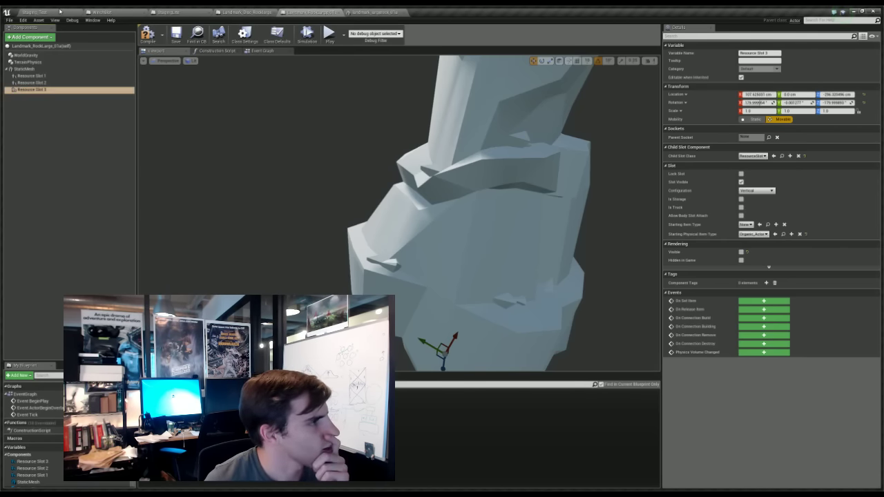
- Start a play session in the staging level and run the astronaut across the surface to a large rock landmark
left_click(60, 12)
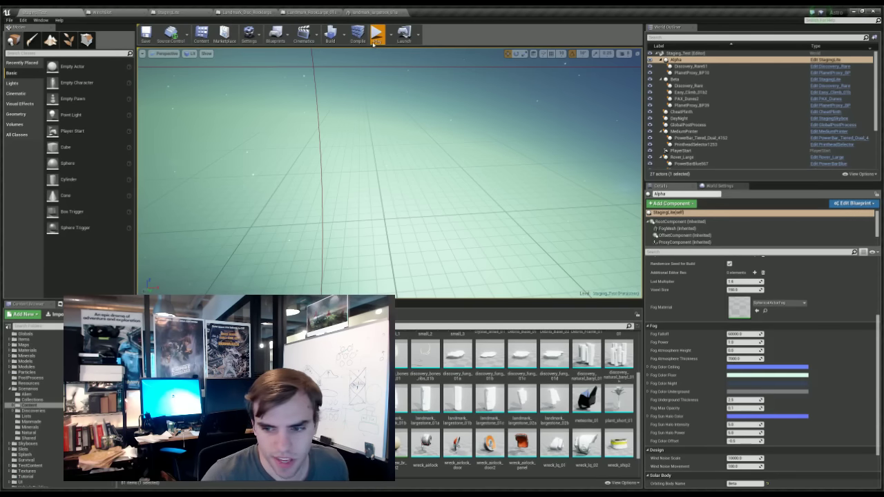
left_click(373, 38)
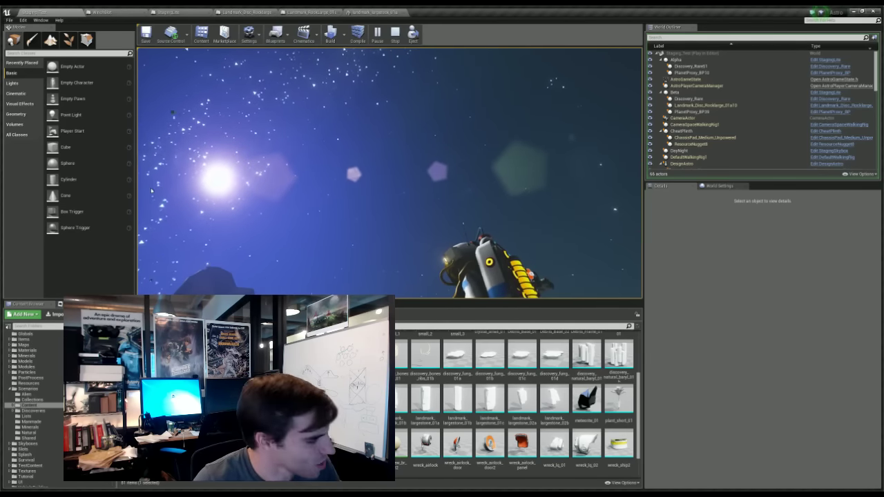
right_click_drag(152, 191, 141, 280)
key("w")
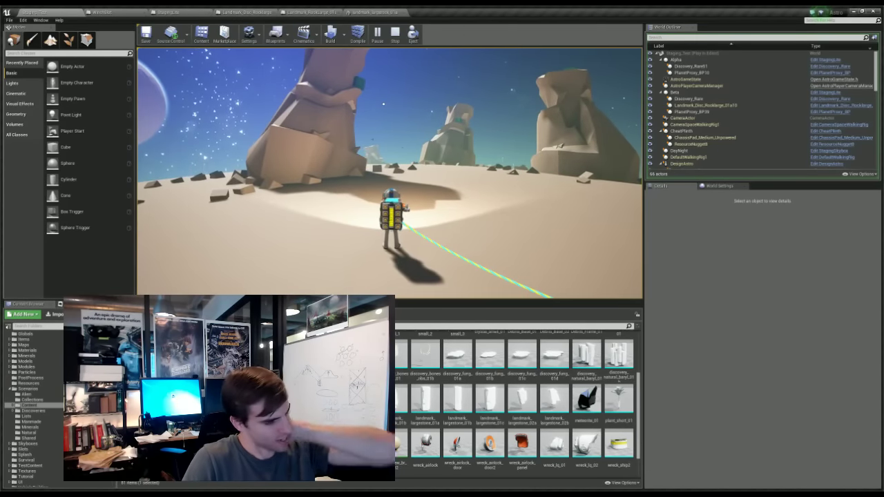
key("w")
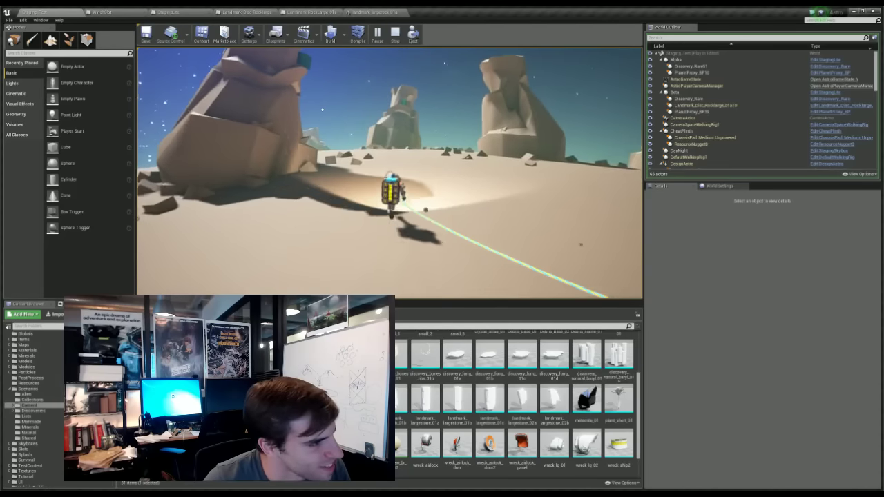
key("d")
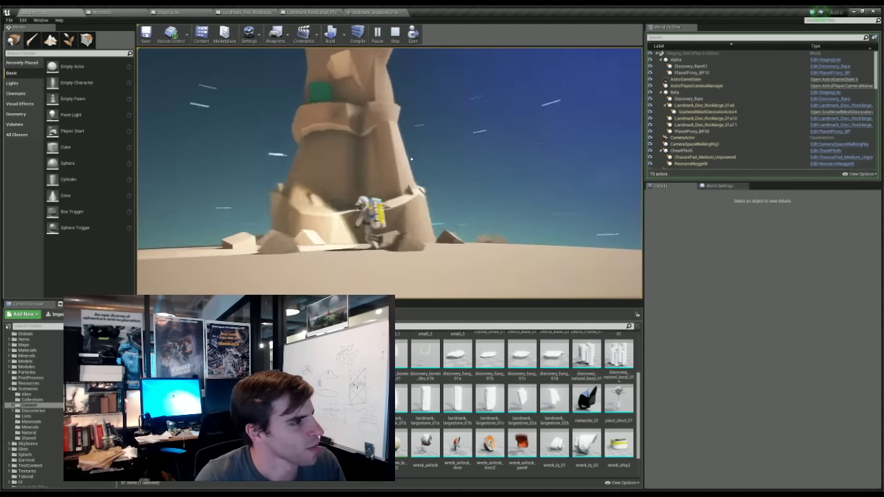
- Circle the rock landmark and examine the organic resource placed on its upper ledge
key("a")
scroll(333, 78, "down", 4)
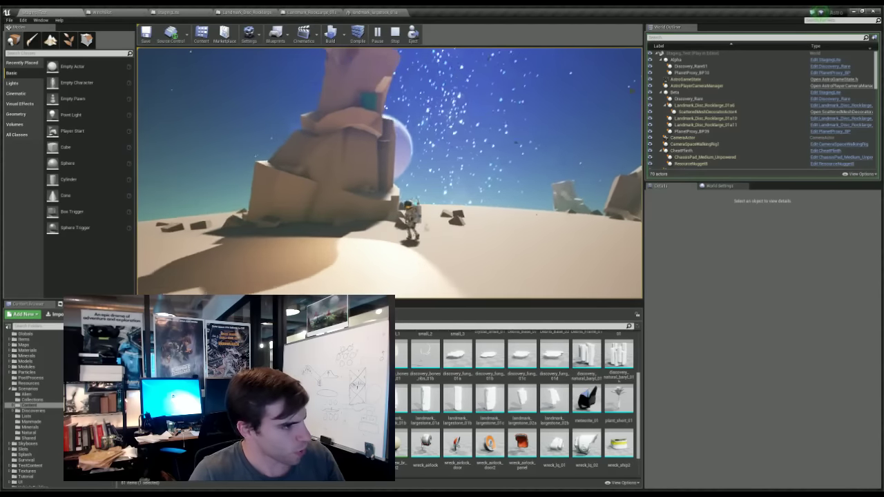
key("w")
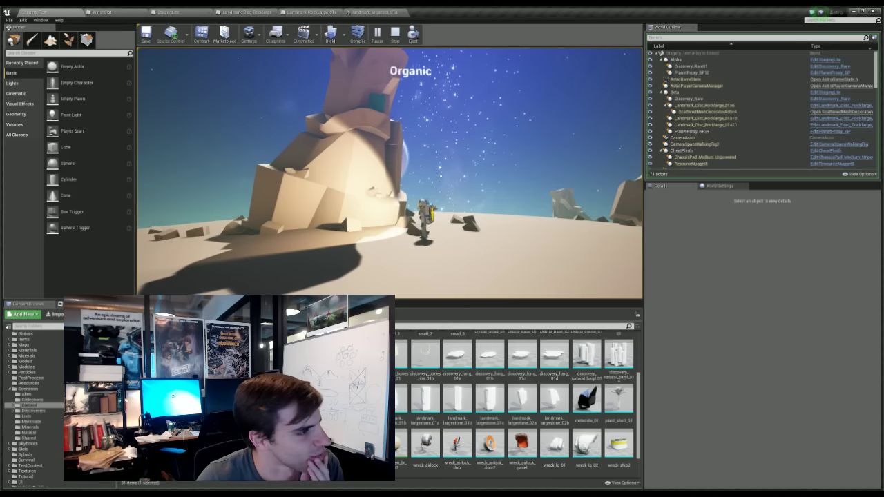
right_click_drag(441, 177, 428, 205)
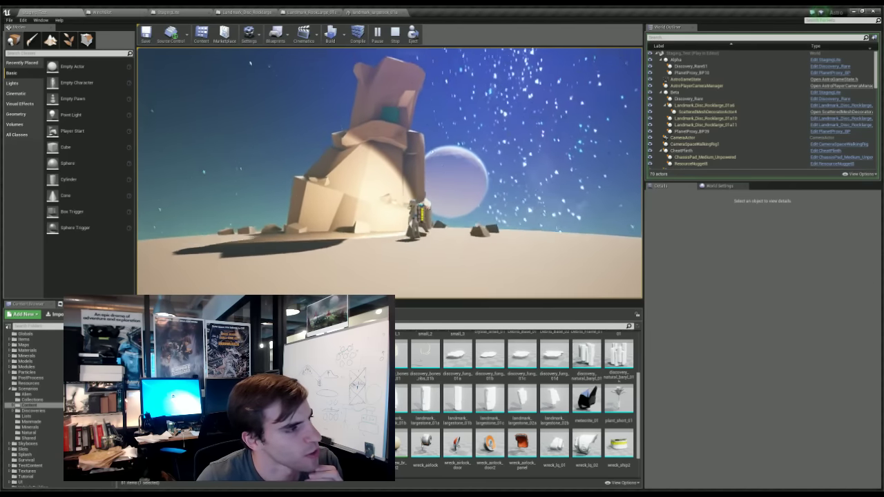
mouse_move(406, 139)
right_mouse_down()
mouse_move(456, 150)
mouse_move(435, 119)
mouse_move(380, 143)
mouse_move(436, 202)
mouse_move(426, 224)
right_mouse_up()
- Deploy the terrain tool and dig the ground away around and underneath the base of the rock
key("space")
key("e")
mouse_move(425, 221)
left_mouse_down()
mouse_move(424, 215)
mouse_move(360, 218)
mouse_move(340, 197)
mouse_move(363, 212)
mouse_move(357, 247)
mouse_move(361, 217)
left_mouse_up()
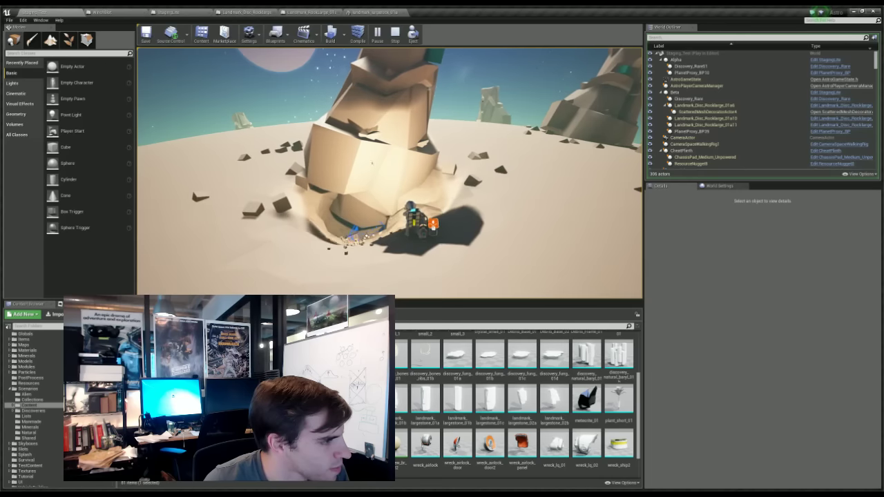
mouse_move(335, 254)
left_mouse_down()
mouse_move(373, 247)
mouse_move(351, 252)
left_mouse_up()
key("w")
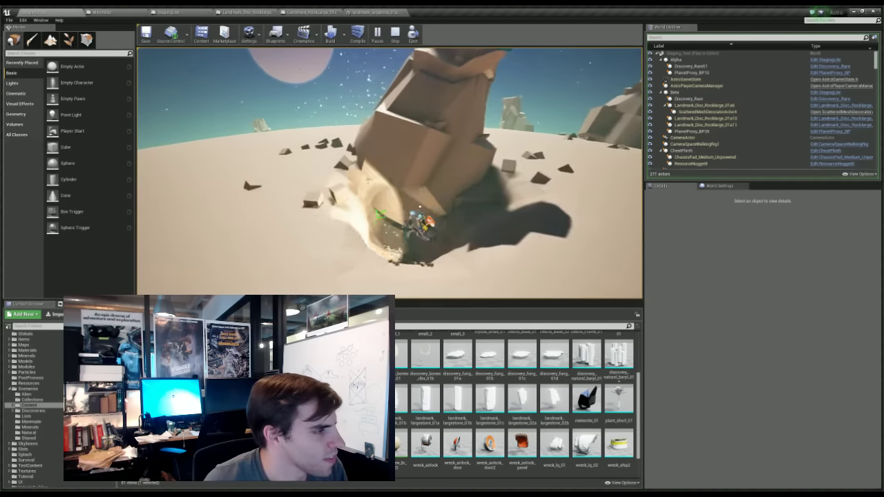
mouse_move(355, 203)
left_mouse_down()
mouse_move(298, 190)
mouse_move(282, 167)
mouse_move(429, 207)
mouse_move(444, 195)
left_mouse_up()
key("w")
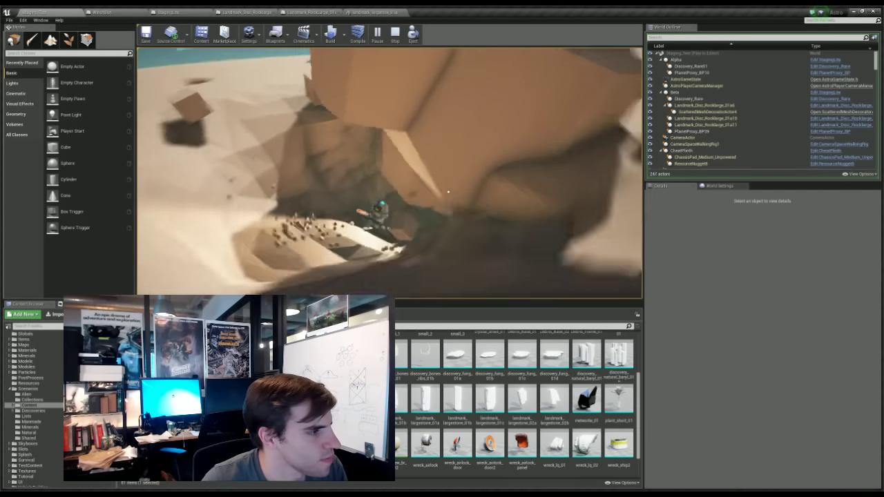
- Put the terrain tool away, collect the organic resource from the rock's underside and run out of the pit
key("e")
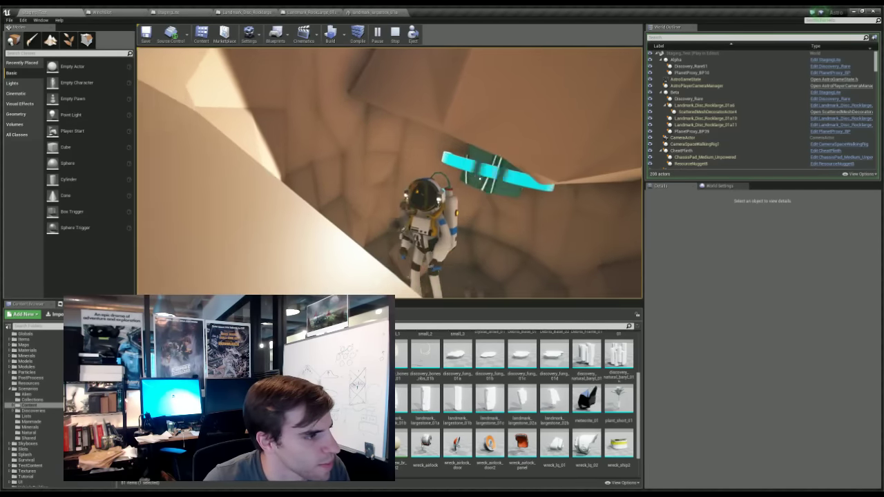
key("s")
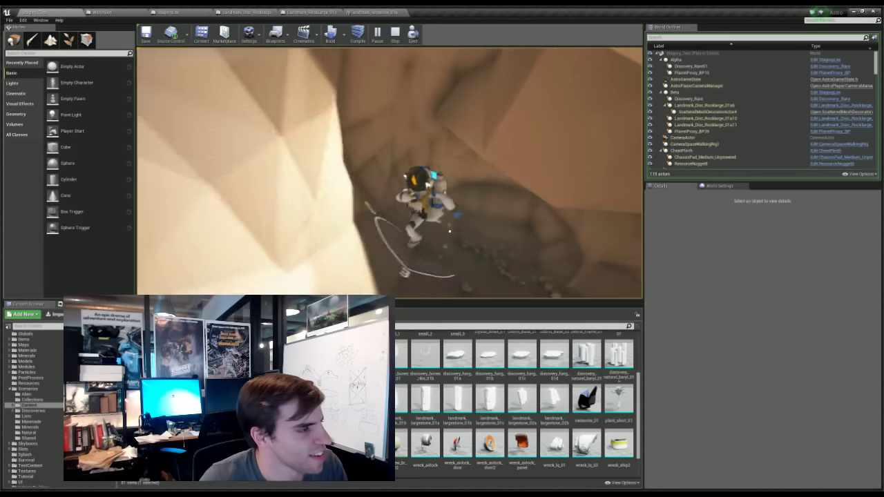
key("w")
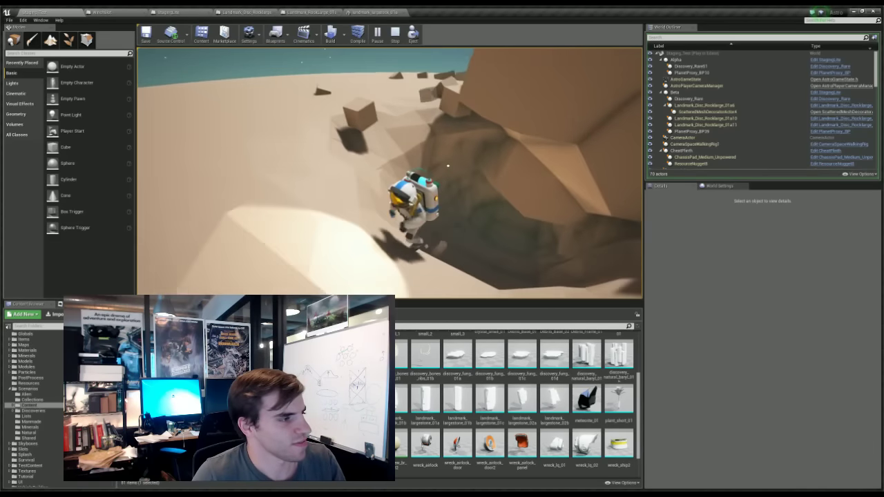
key("w")
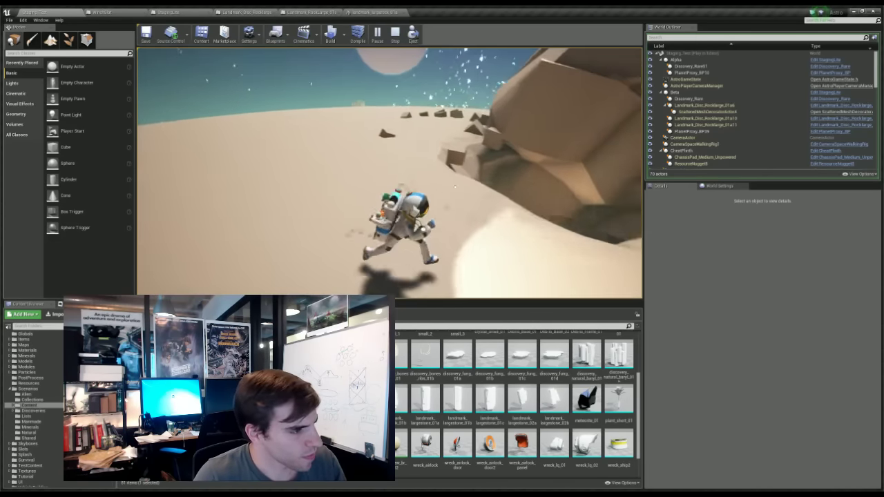
- Run the astronaut across the plain to the neighbouring rock landmarks and look over their surfaces
key("w")
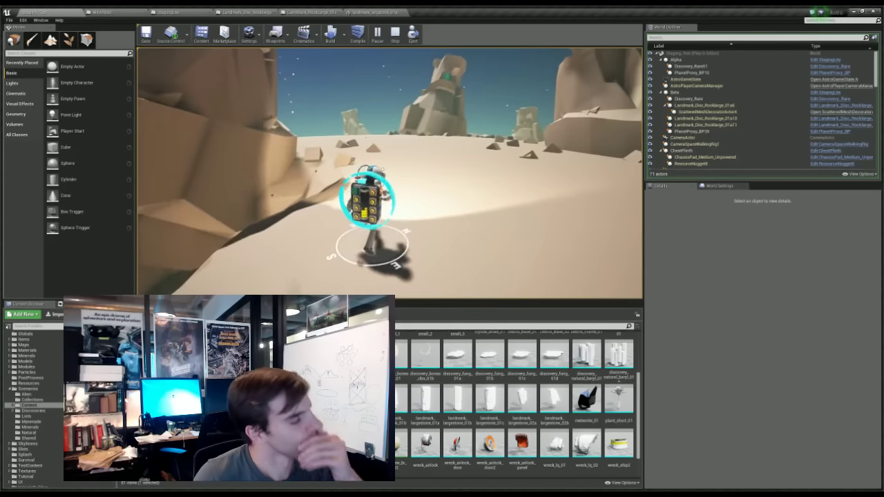
key("w")
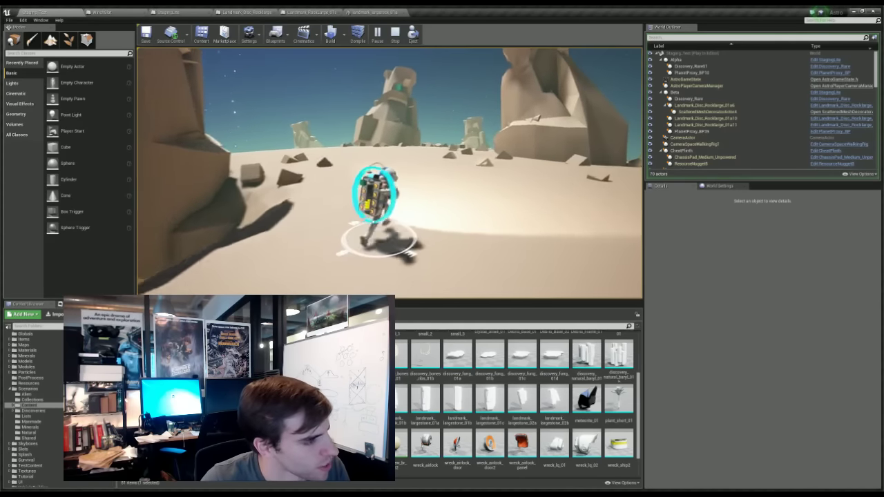
key("w")
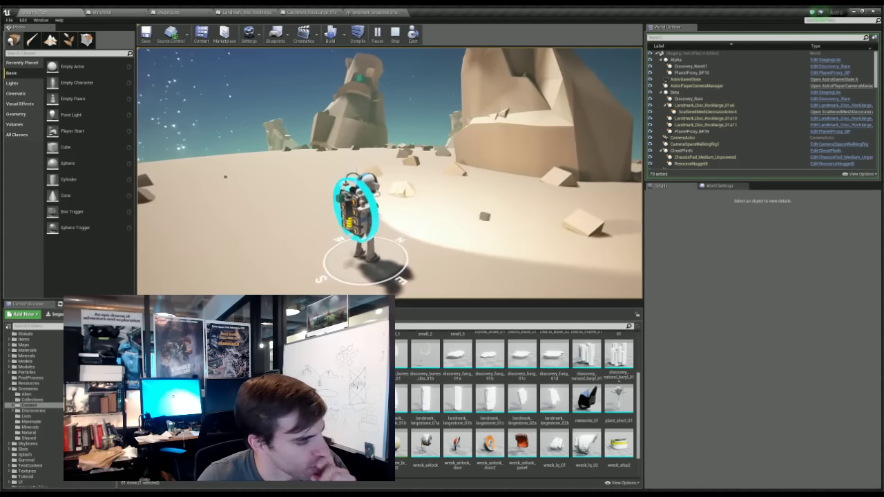
right_click_drag(390, 202, 441, 204)
key("w")
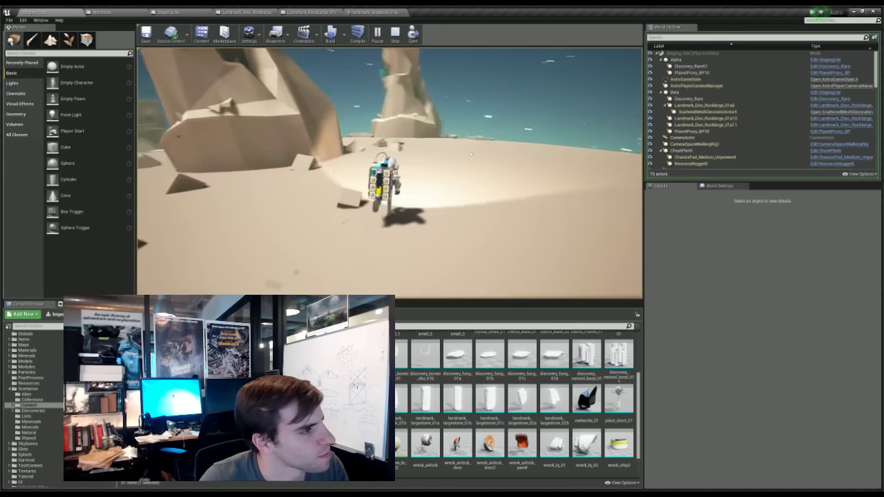
key("w")
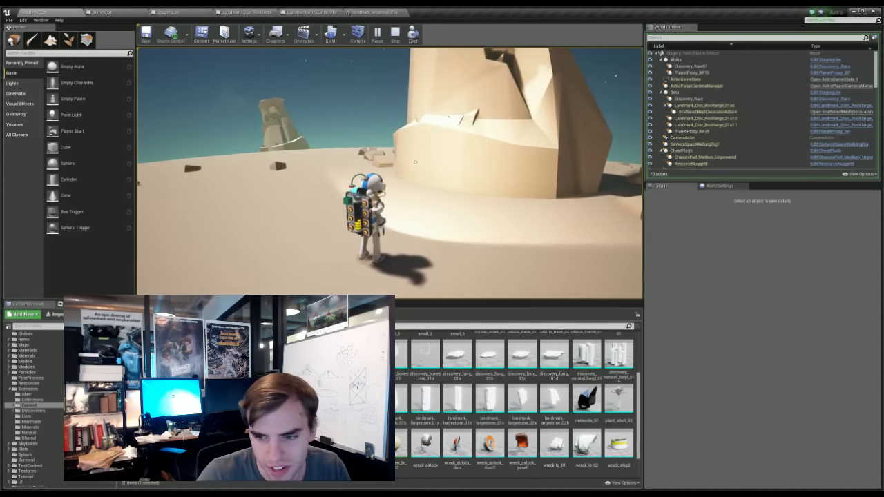
- Spawn a Compound resource through the debug menu and print a Generator in the astronaut's backpack
key("grave")
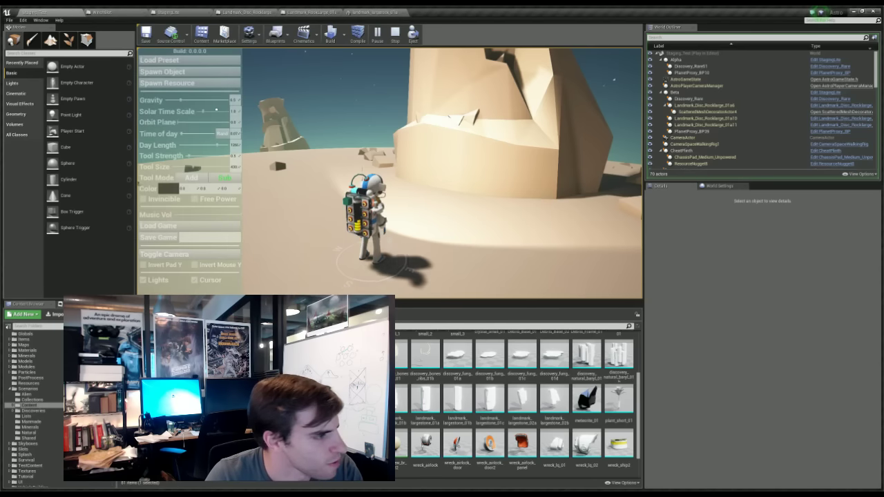
key("q")
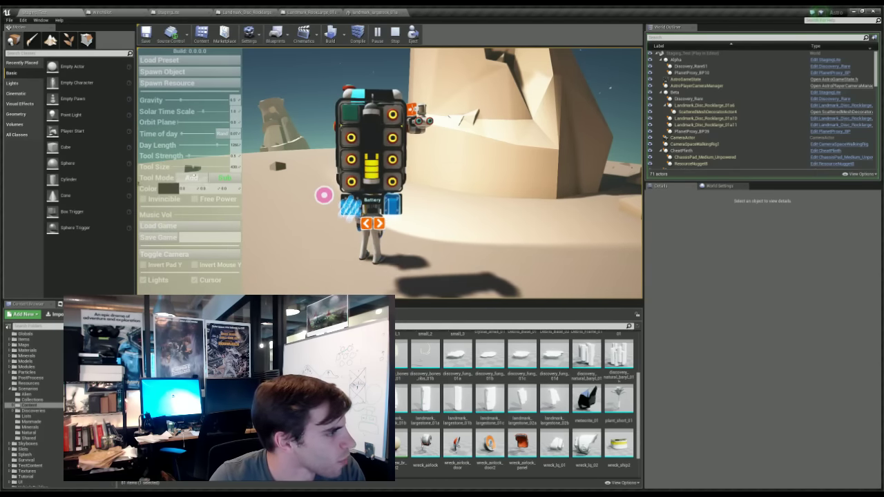
left_click(187, 72)
scroll(281, 150, "down", 6)
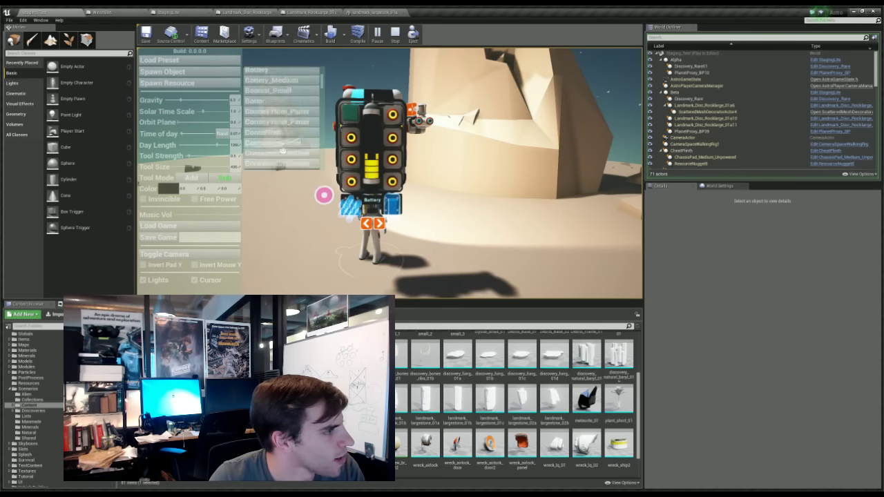
scroll(277, 141, "down", 3)
left_click(161, 82)
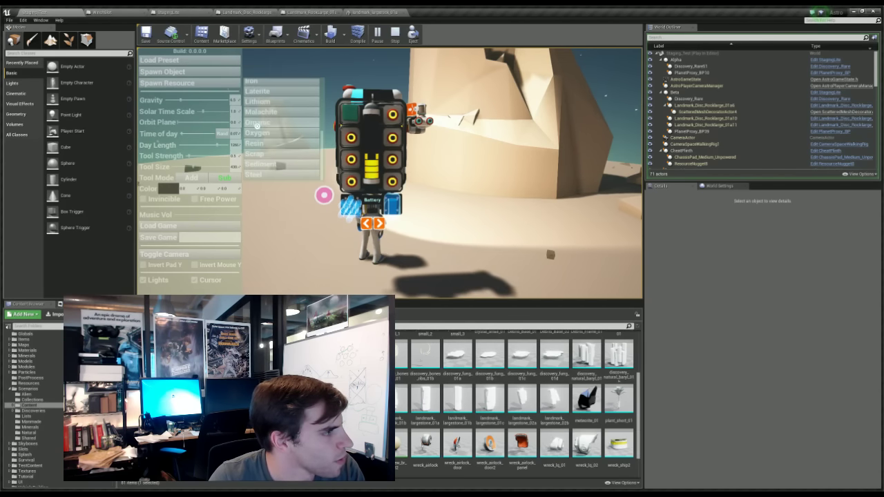
left_click(266, 106)
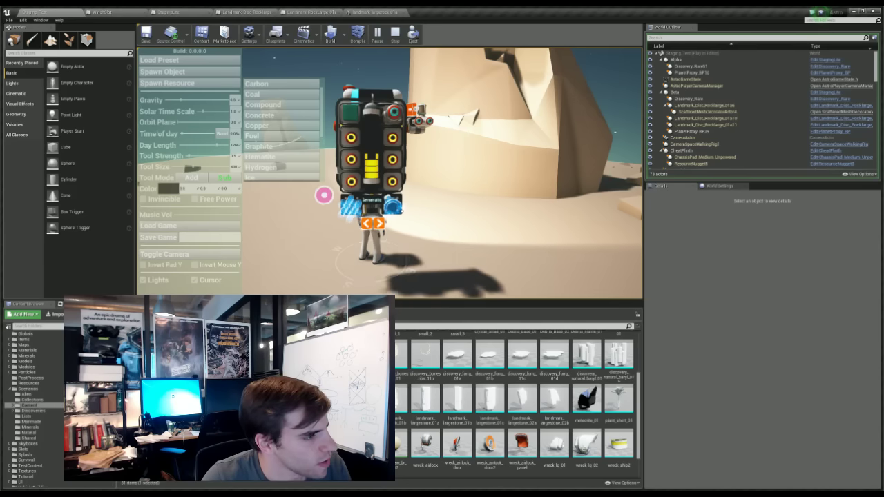
- Load the organic resource into the backpack's generator, then put away the backpack and the debug menu
left_click_drag(393, 137, 395, 111)
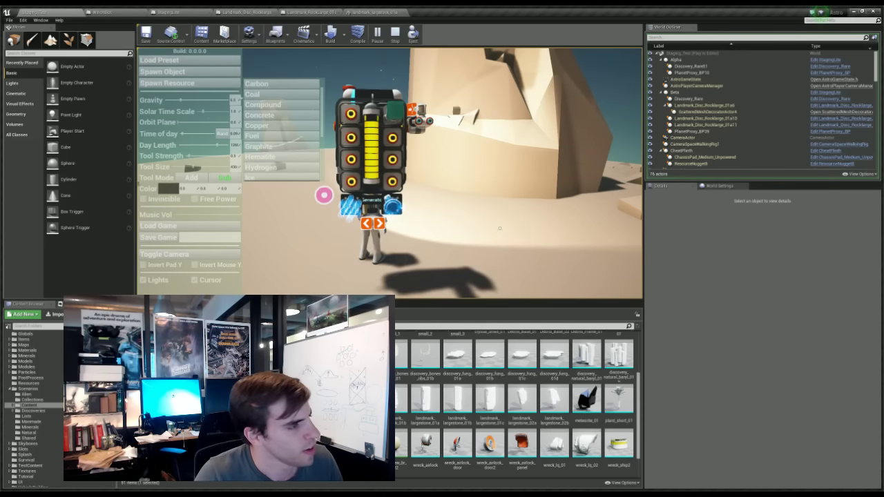
key("q")
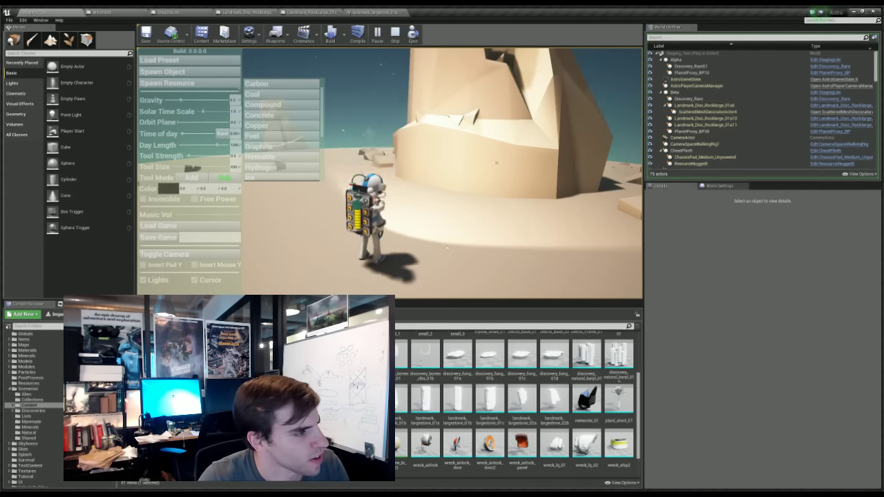
key("grave")
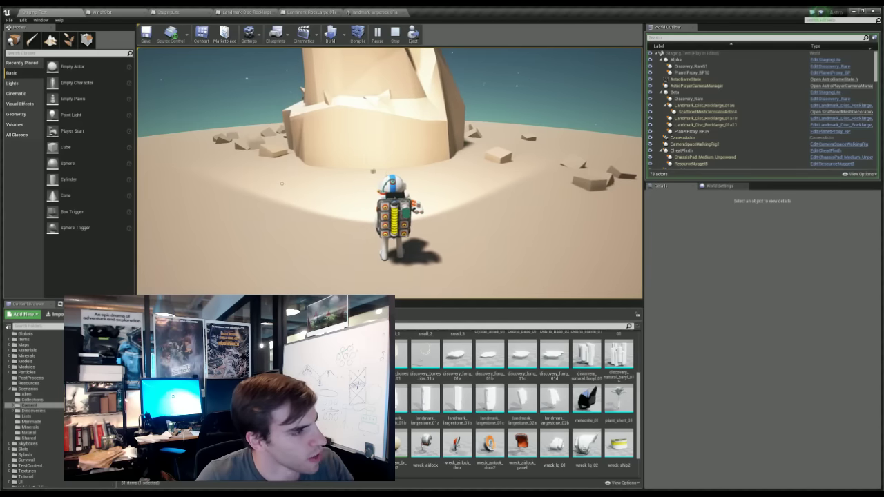
- Run the astronaut past the nearby rock landmark and look over its sides and scattered debris
right_click_drag(295, 176, 486, 184)
scroll(373, 188, "down", 4)
key("d")
key("d")
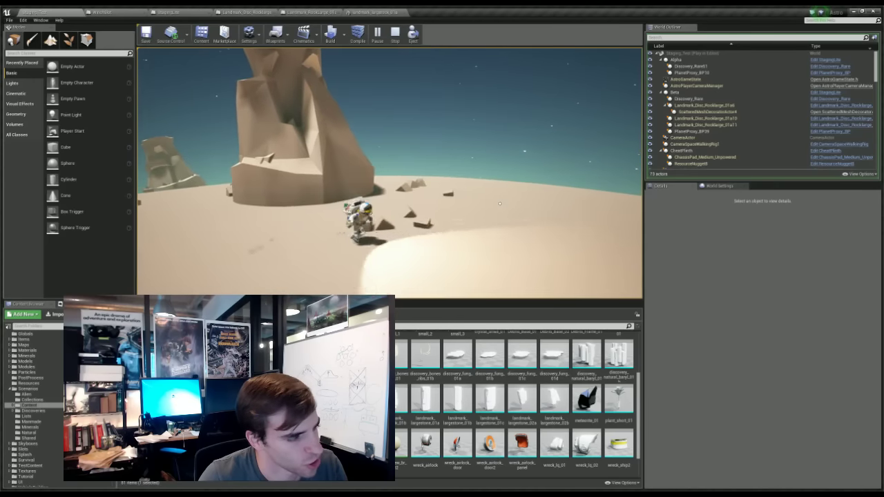
key("w")
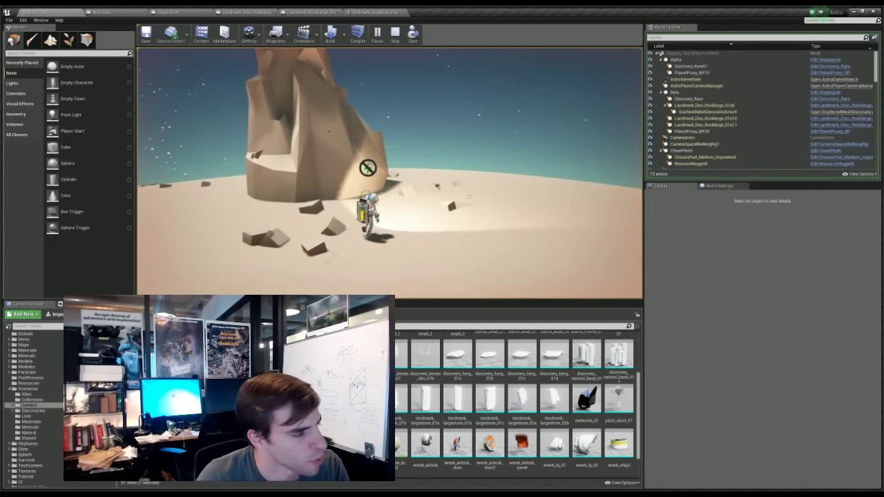
mouse_move(164, 216)
key("grave")
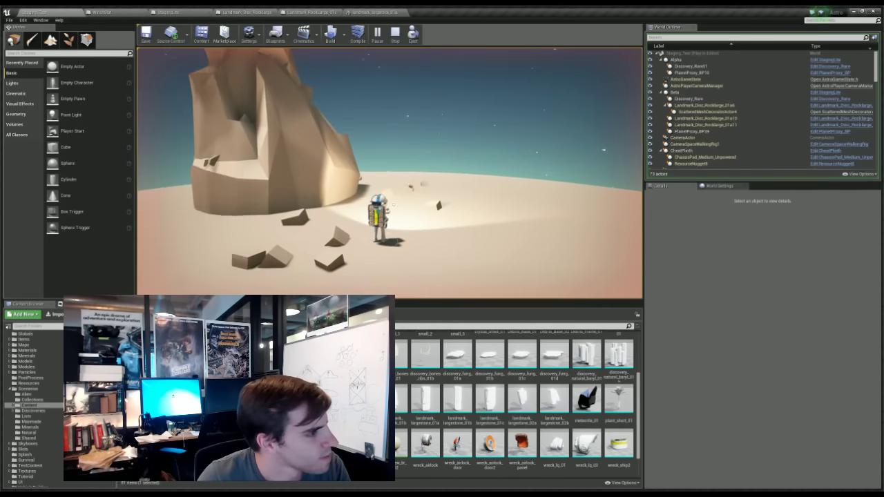
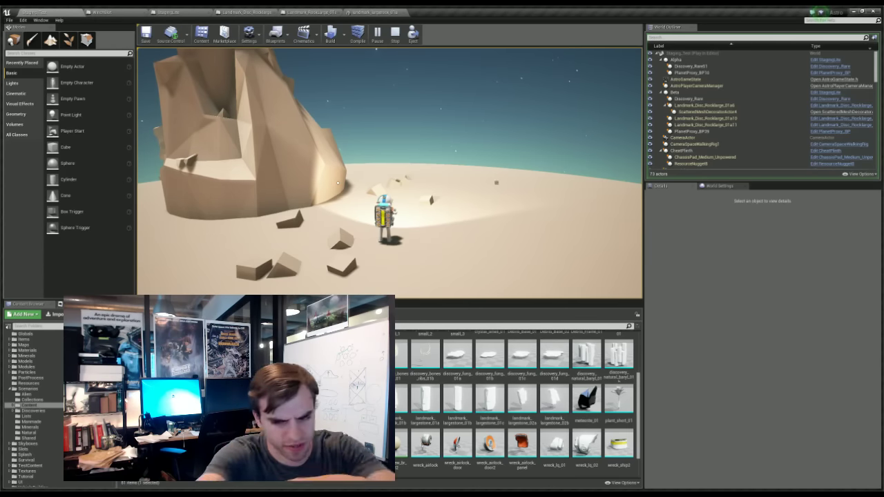
key("s")
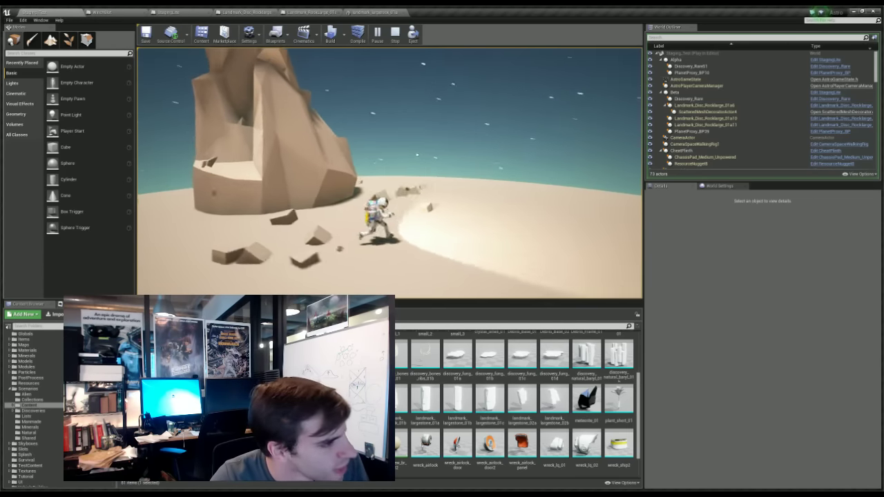
key("d")
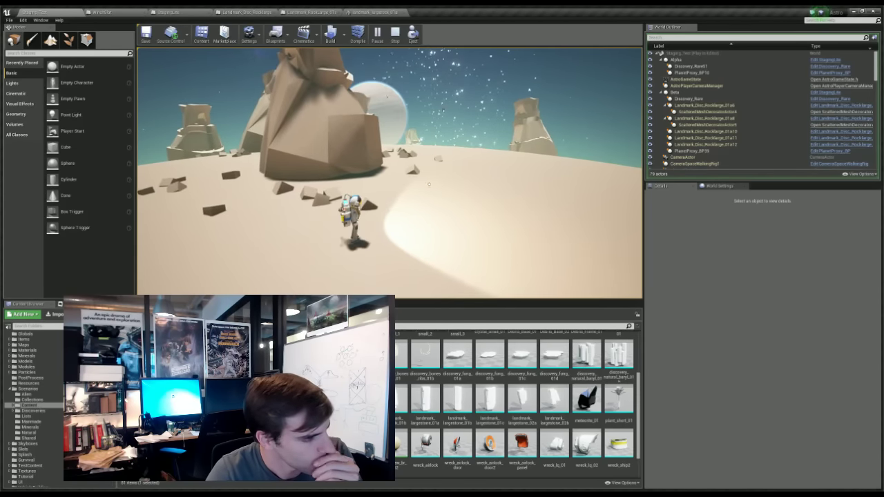
key("d")
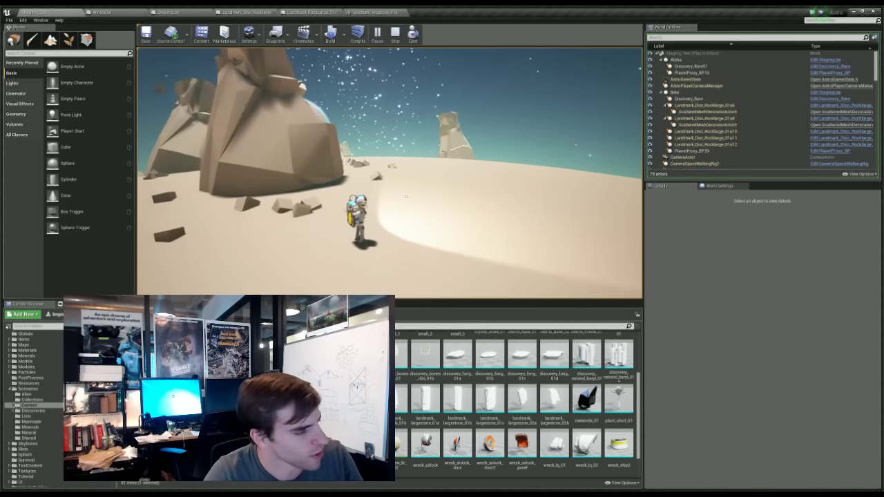
- Run the astronaut across the plain towards the distant rock landmarks and examine their shapes and resource slots
key("w")
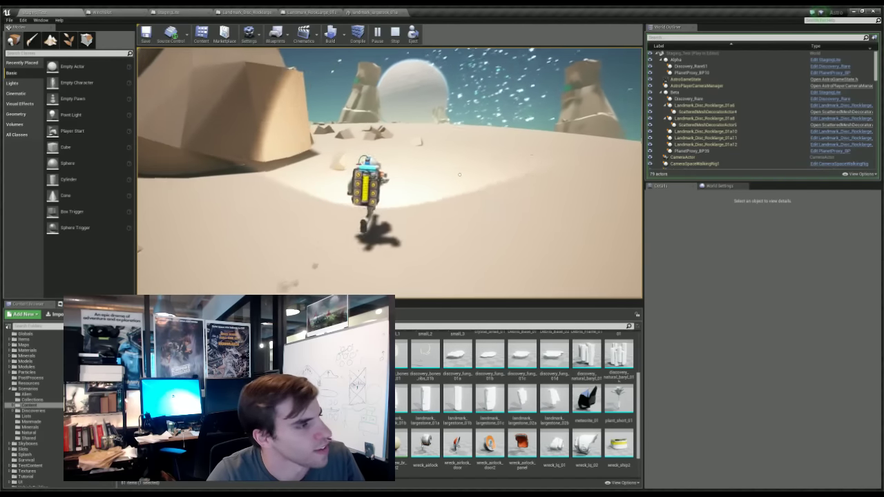
key("w")
key("d")
key("d")
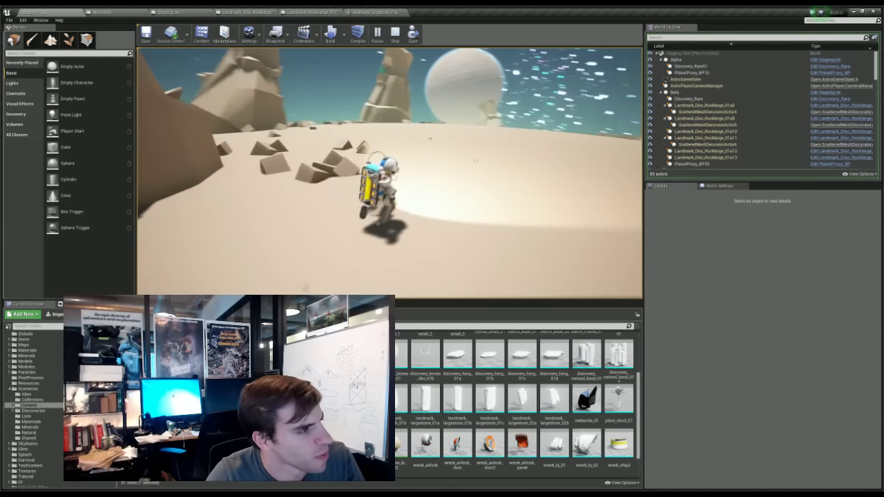
key("w")
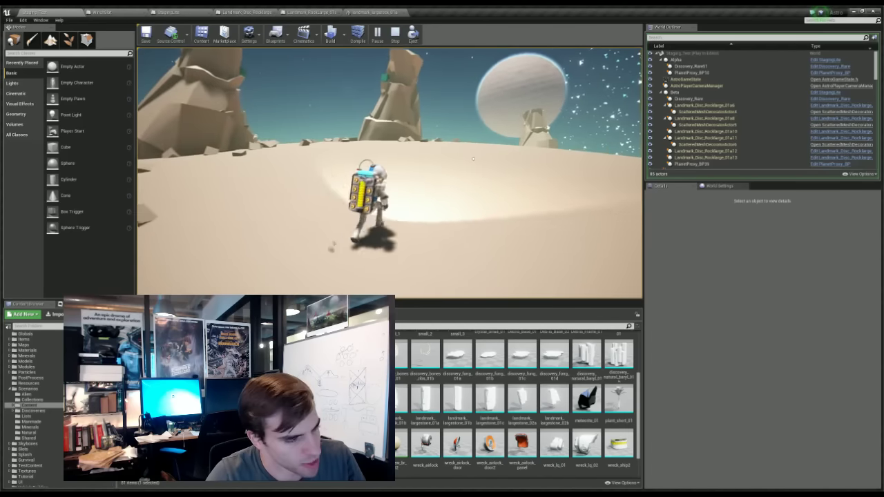
key("w")
key("d")
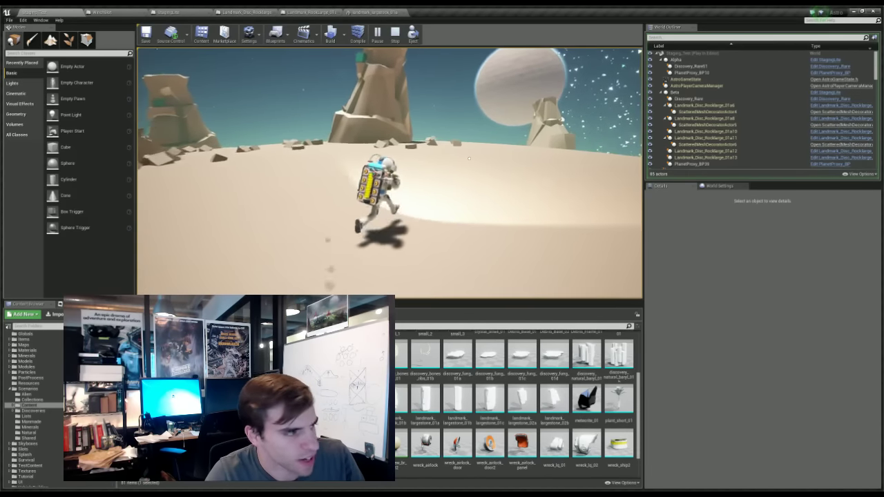
key("w")
key("d")
key("d")
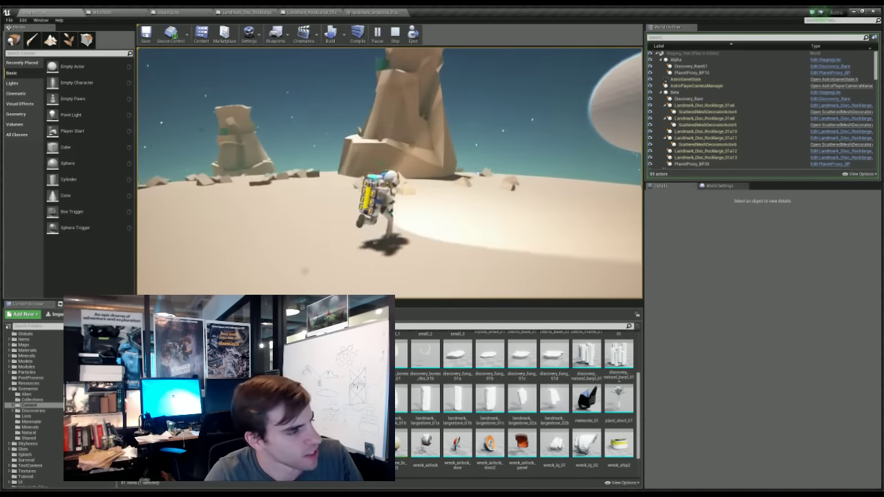
key("w")
key("a")
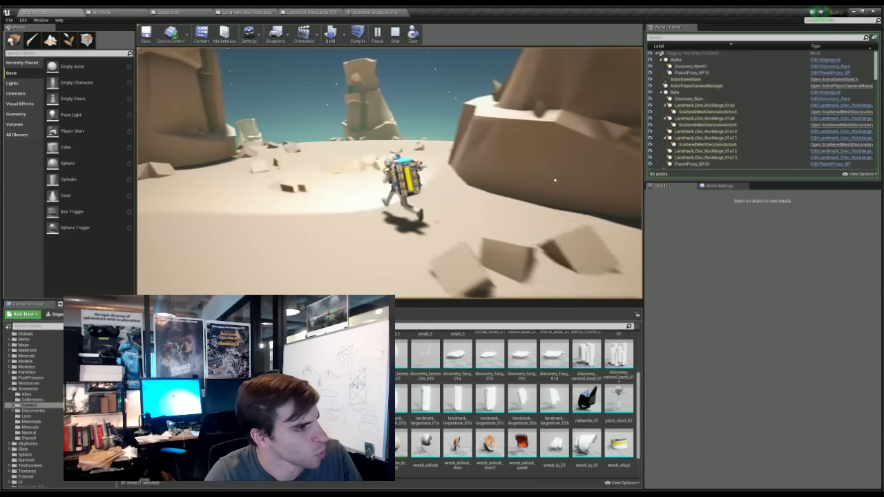
- Run the astronaut past the landmarks to the parked buggy and the modules beside it
key("w")
key("d")
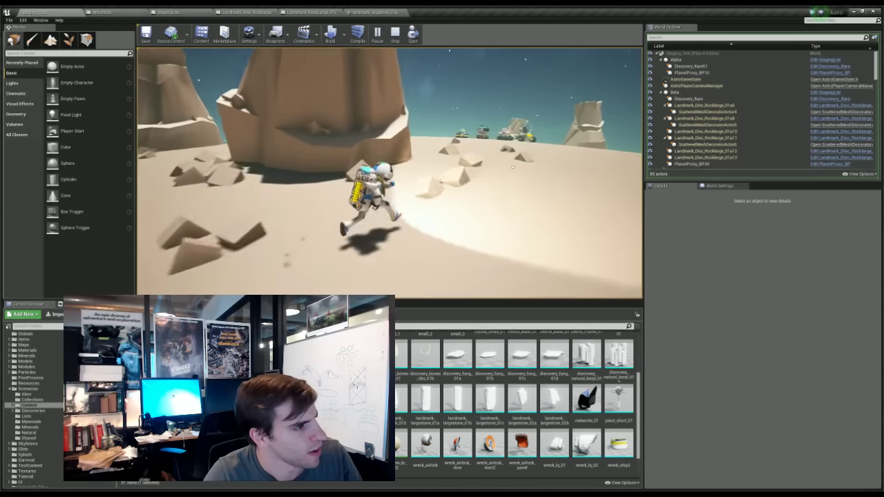
key("w")
key("d")
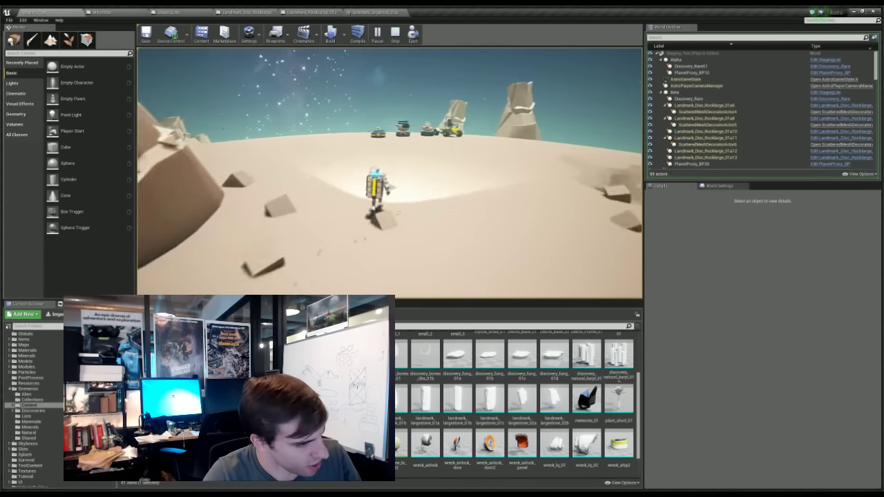
key("w")
key("d")
key("d")
key("w")
key("d")
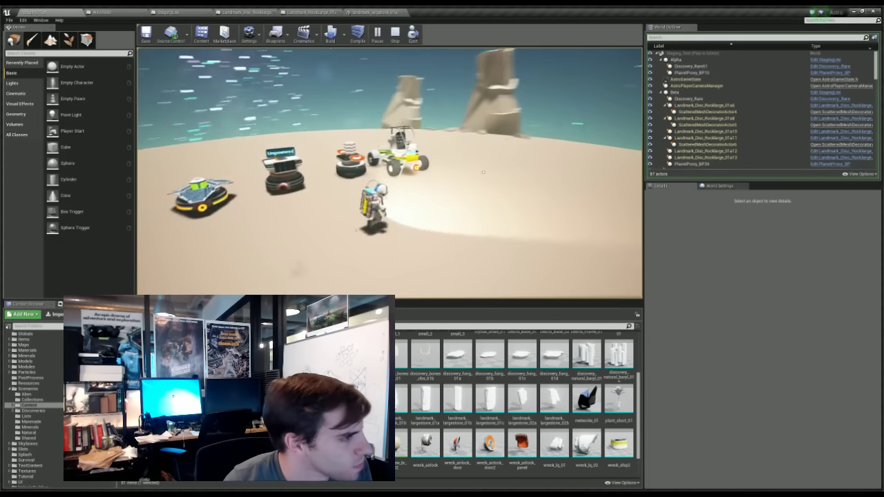
key("w")
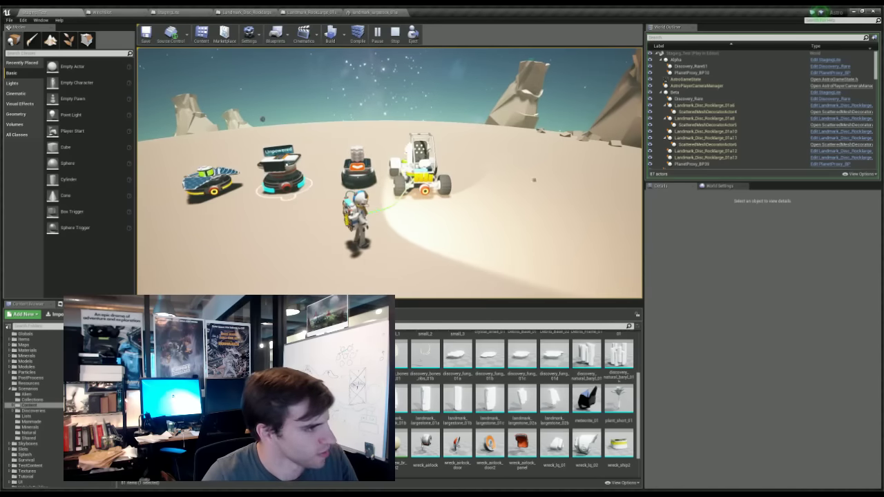
- Pull the unpowered printer platform out in front of the solar module and print a Solar Panel from Compound
key("a")
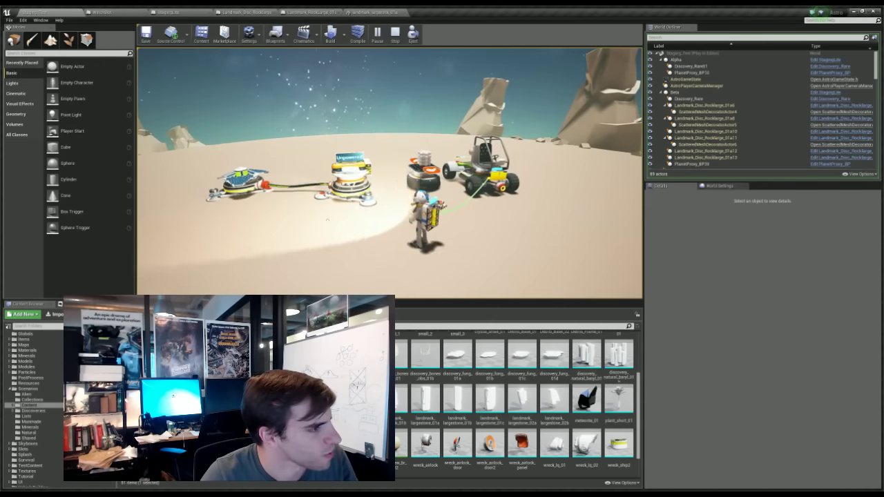
left_click_drag(353, 190, 299, 231)
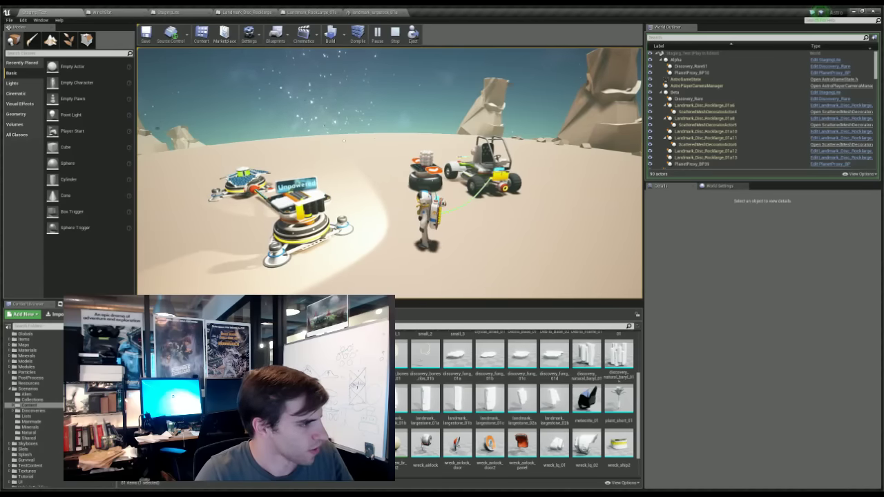
right_click_drag(352, 233, 306, 218)
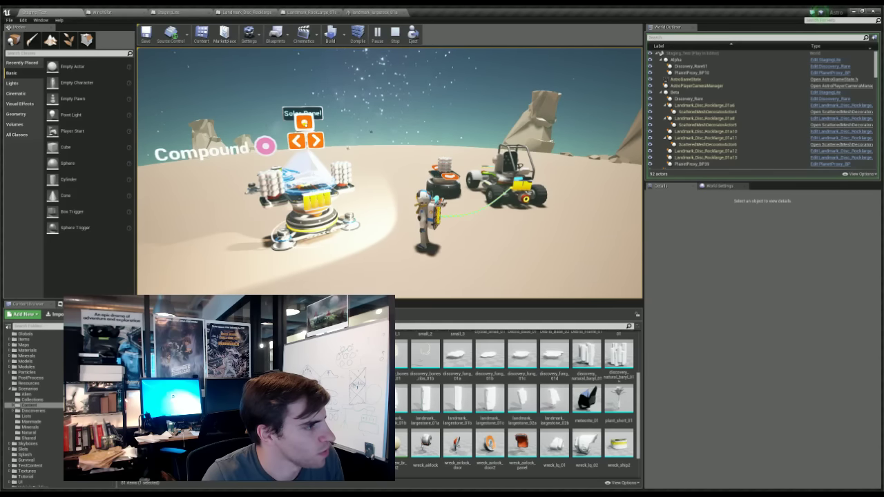
right_click_drag(367, 249, 385, 220)
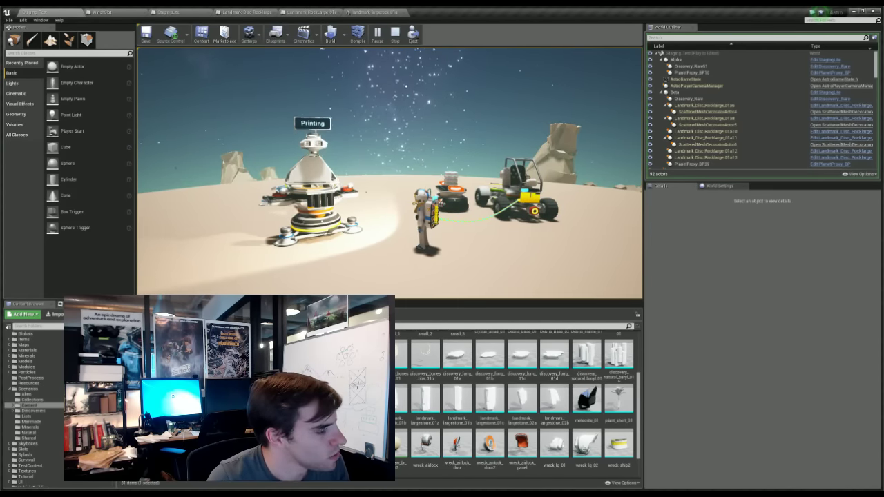
- Run the astronaut from the modules to the landmark with the green resource on top and check the backpack
right_click_drag(396, 169, 384, 88)
key("w")
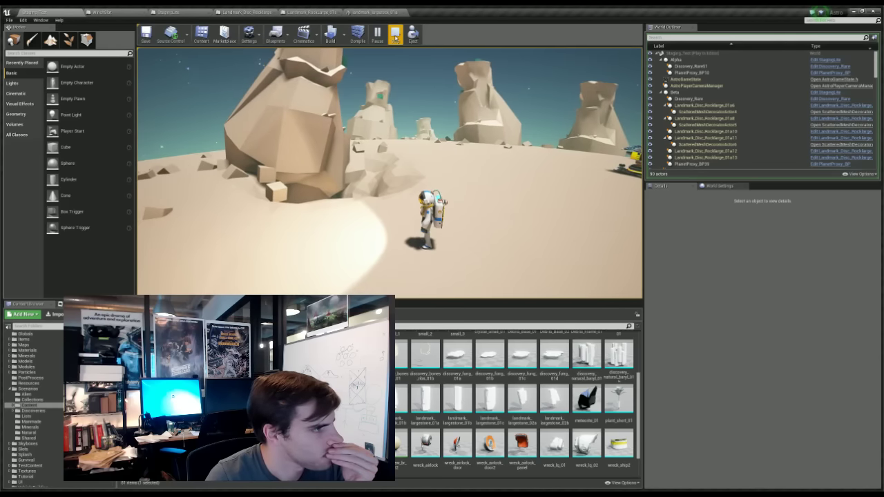
right_click_drag(341, 146, 463, 65)
key("w")
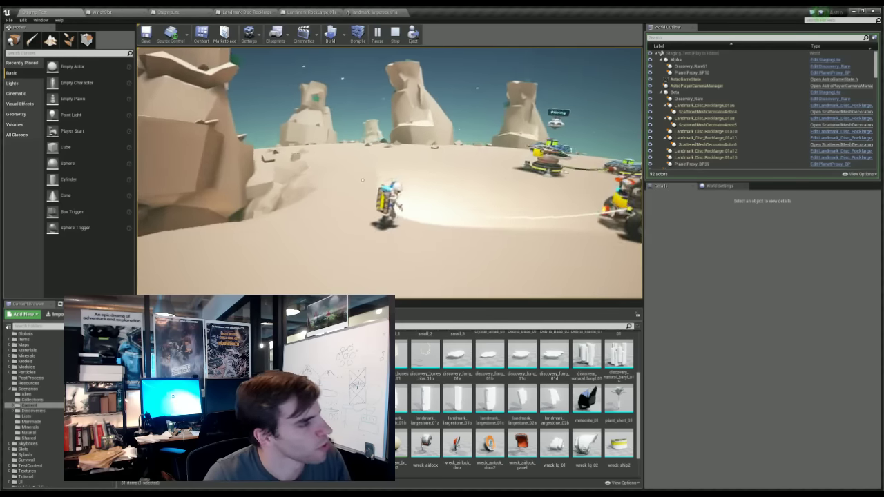
key("w")
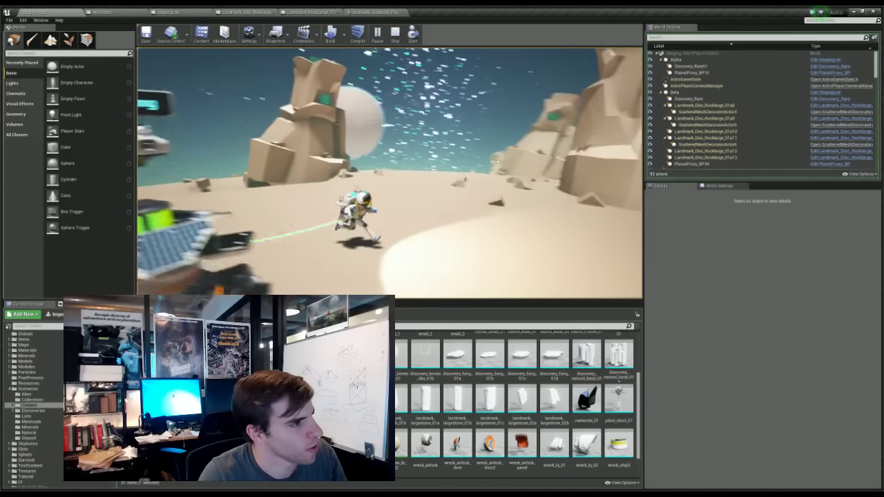
key("w")
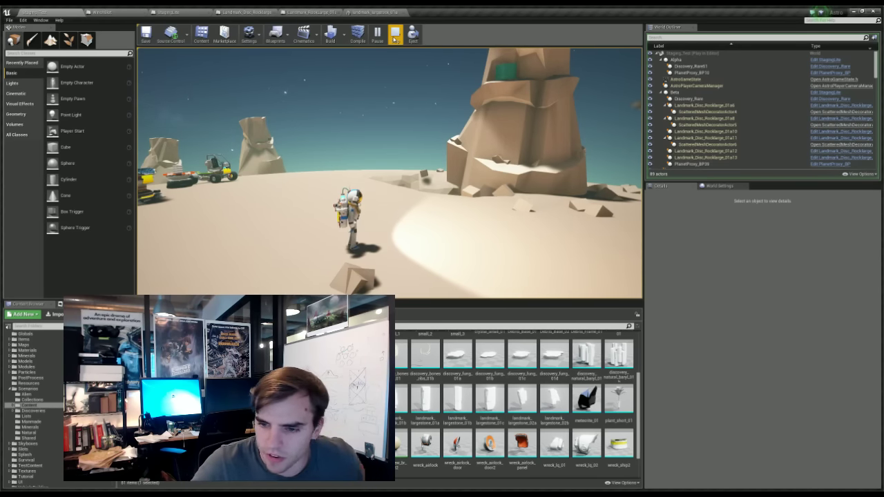
key("q")
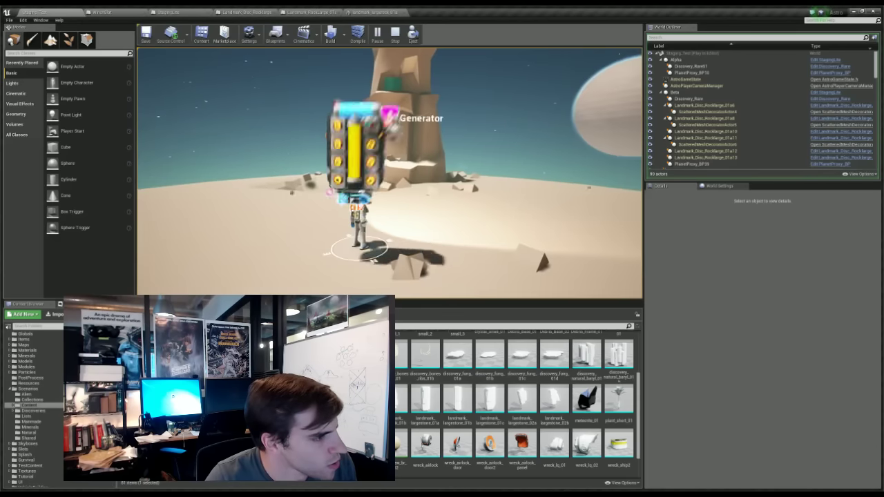
key("q")
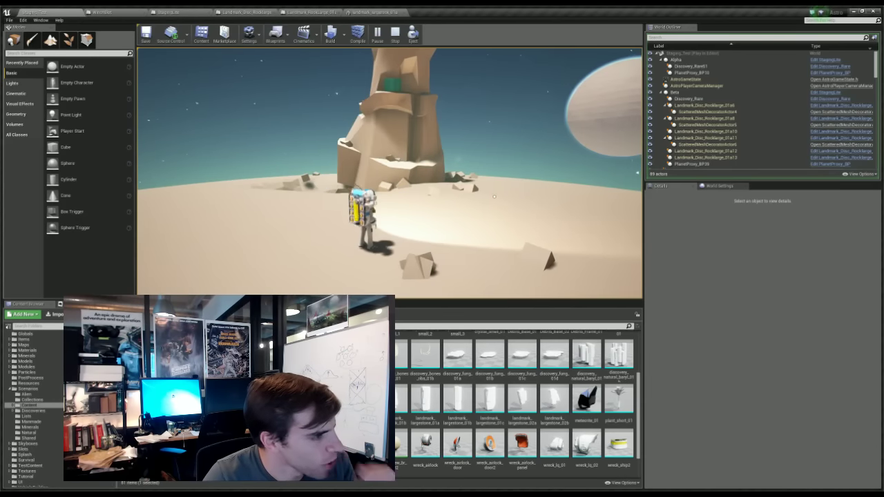
- Bring out and put away the terrain tool near the landmark and examine the backpack's slots and printer
key("e")
right_click_drag(451, 201, 482, 176)
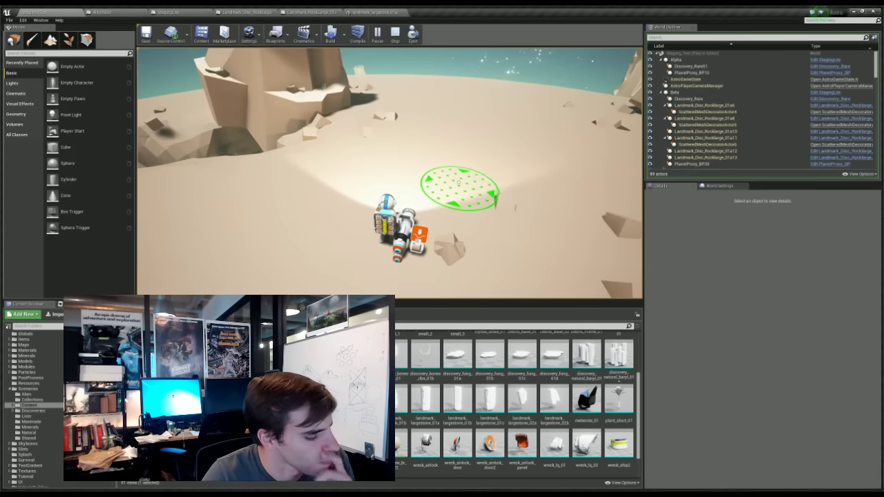
key("e")
key("q")
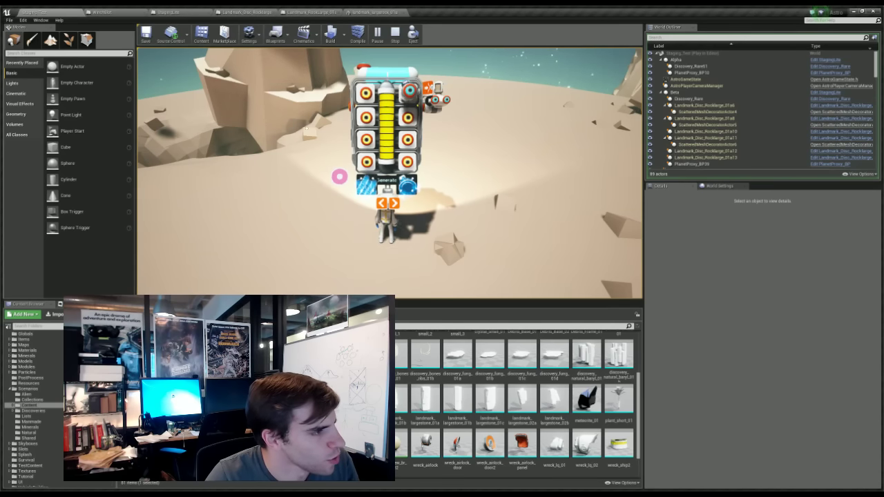
right_click_drag(392, 134, 446, 103)
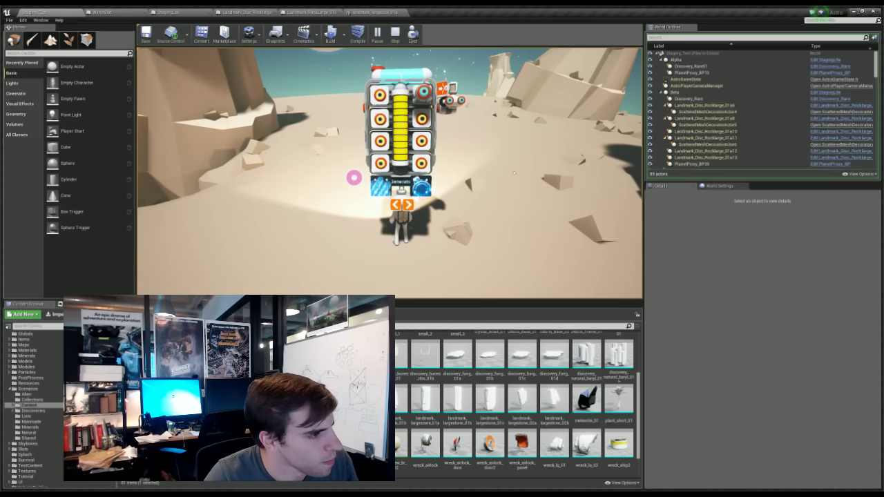
key("q")
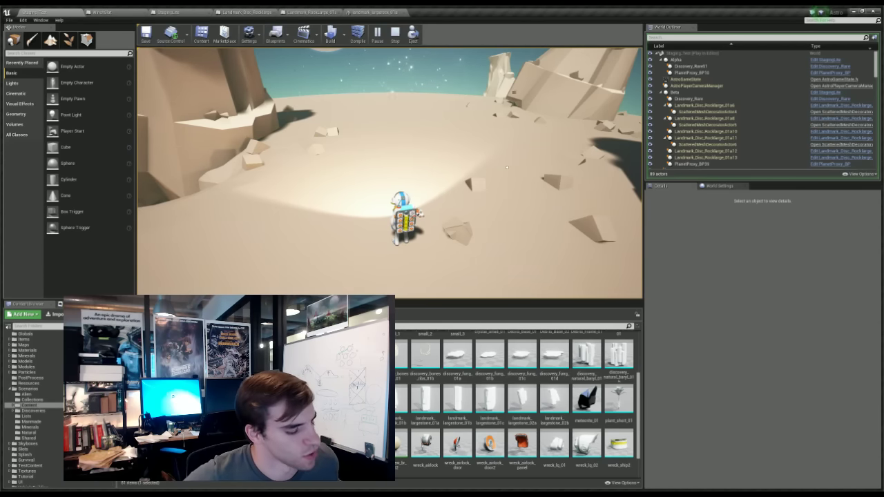
- Run the astronaut from the rock landmarks back to the solar module and the printing platform
right_click_drag(466, 215, 512, 172)
key("w")
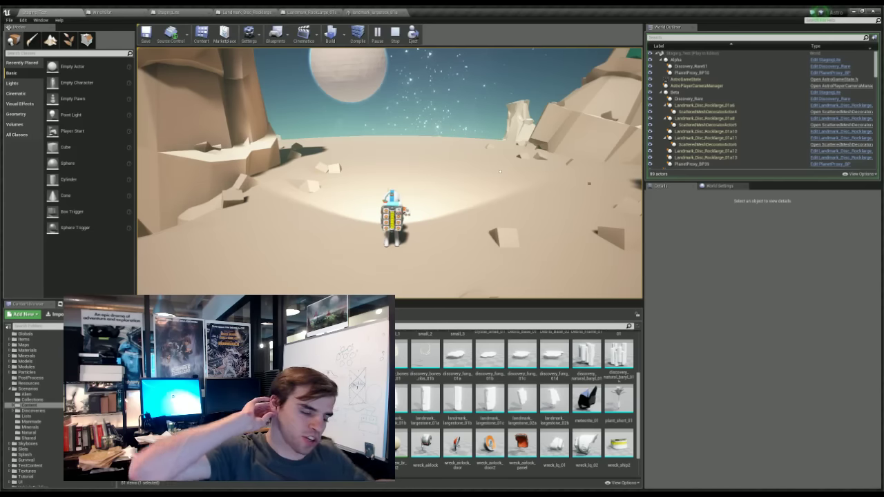
key("a")
key("d")
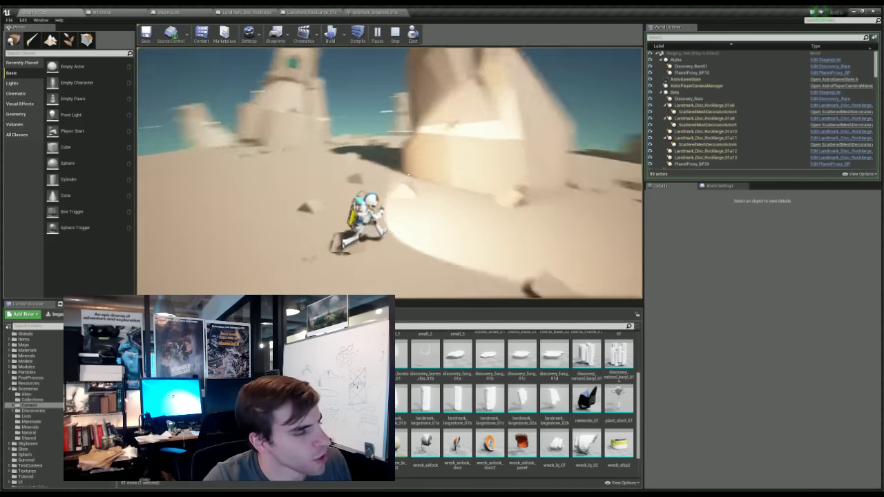
key("w")
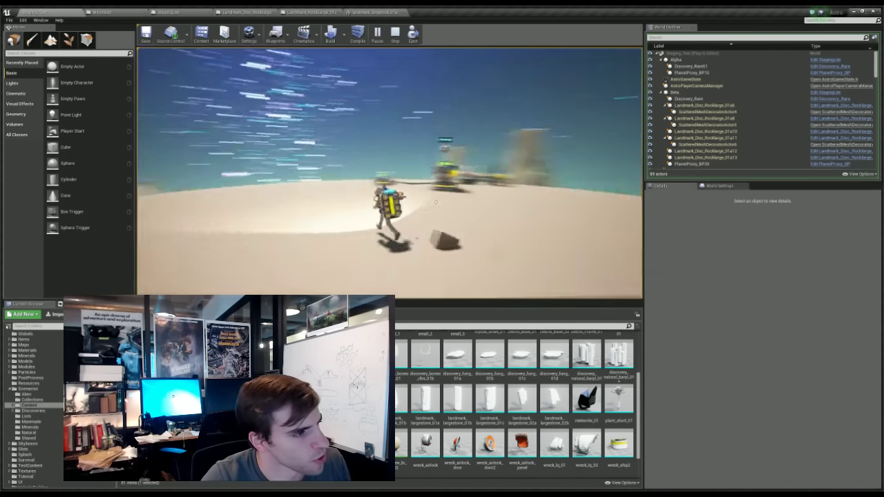
key("w")
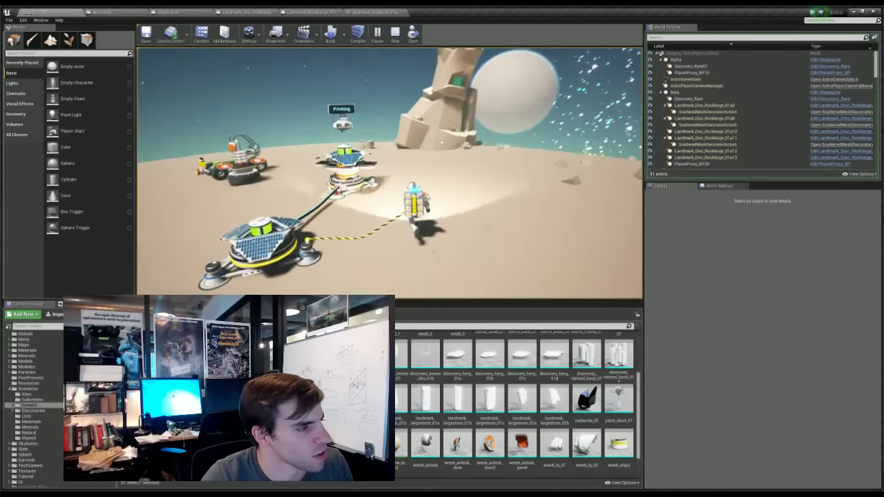
- Spawn a Shuttle on the open ground beside the printing platform
key("grave")
left_click(162, 72)
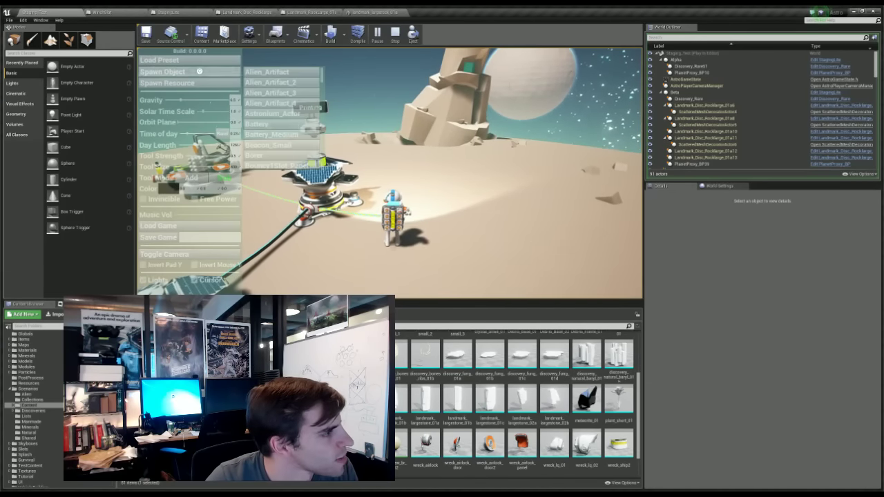
scroll(295, 134, "down", 5)
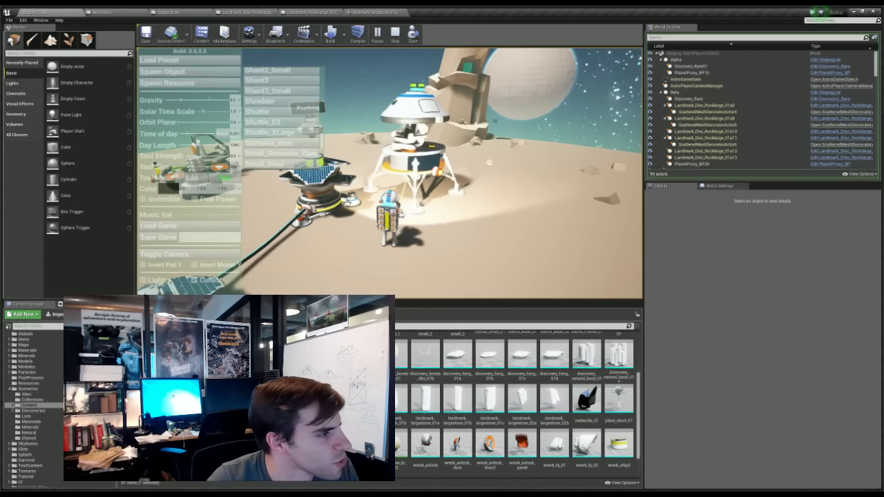
key("grave")
- Spawn a Hydrazine resource and carry it over to the shuttle as fuel
key("grave")
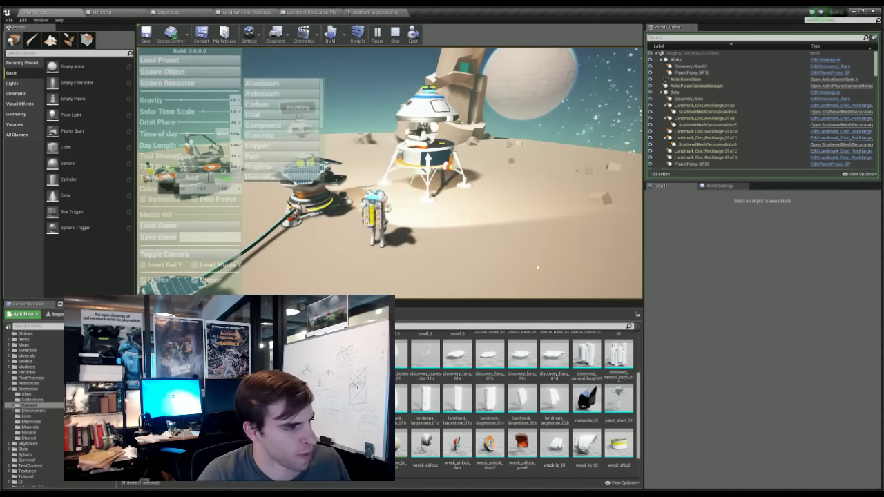
right_click_drag(538, 268, 432, 233)
key("grave")
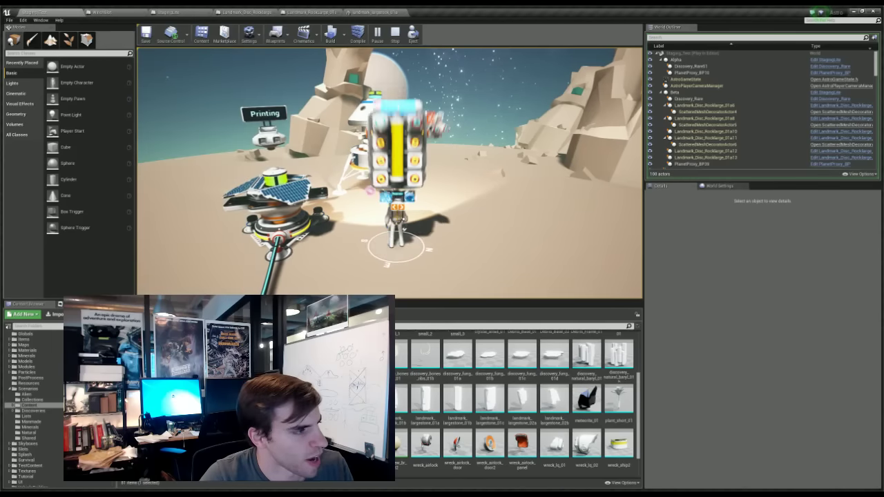
left_click_drag(440, 94, 189, 197)
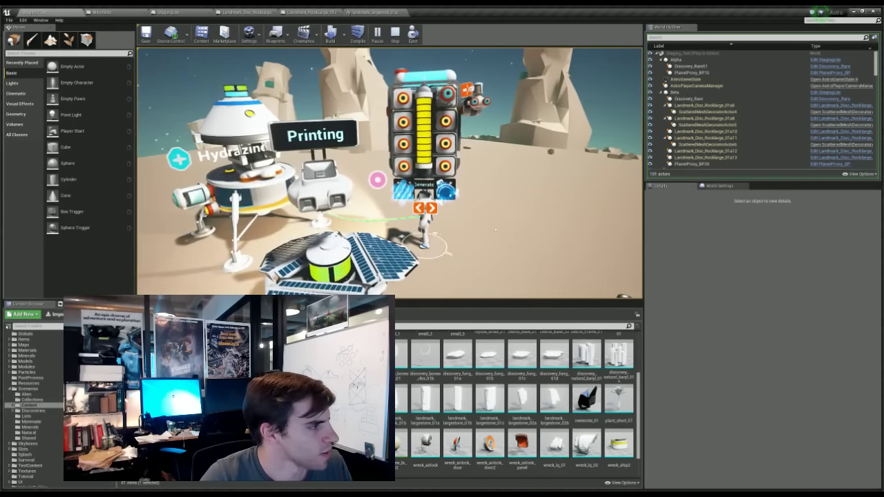
- Close the backpack, run the astronaut to the shuttle and board it for a flight to the other planet
key("q")
key("w")
right_click_drag(495, 230, 514, 193)
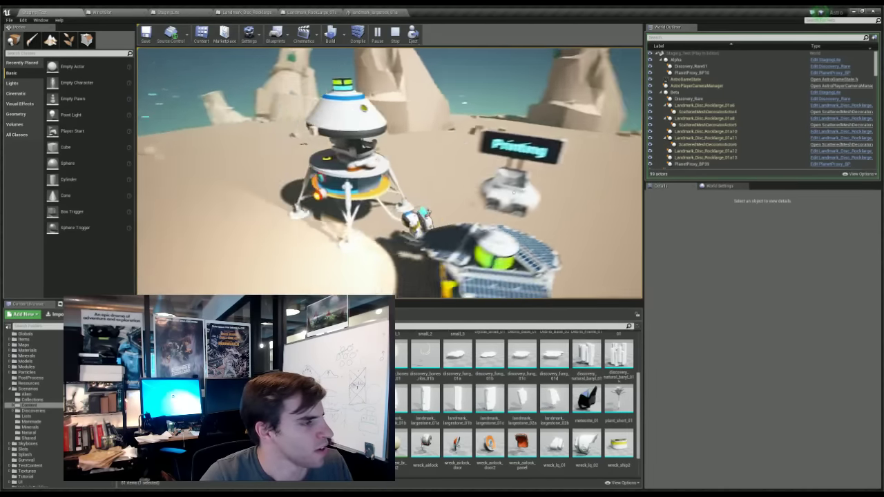
key("w")
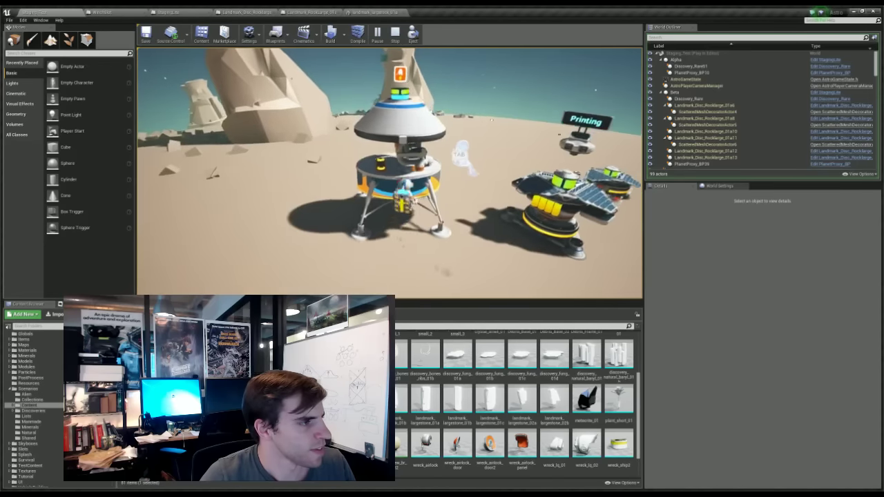
left_click(393, 122)
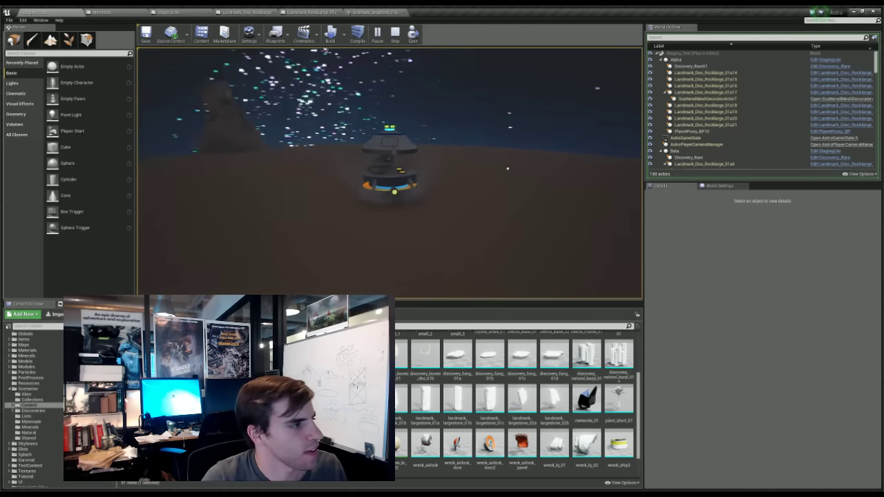
- Leave the landed shuttle and look over the dark surface and its distant rock landmarks on foot
key("s")
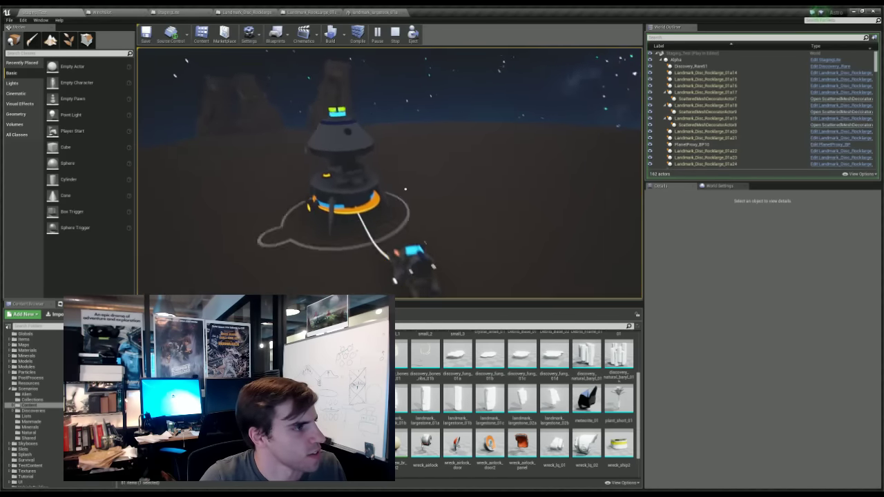
right_click_drag(481, 145, 480, 148)
key("w")
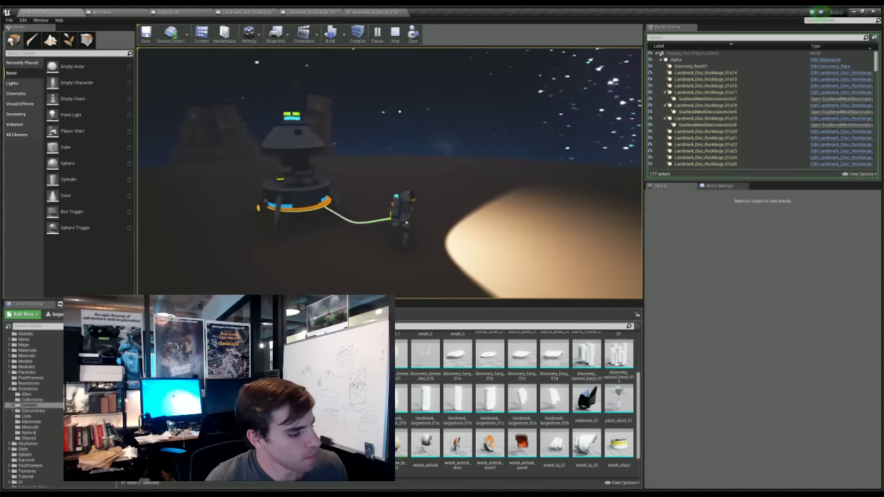
key("a")
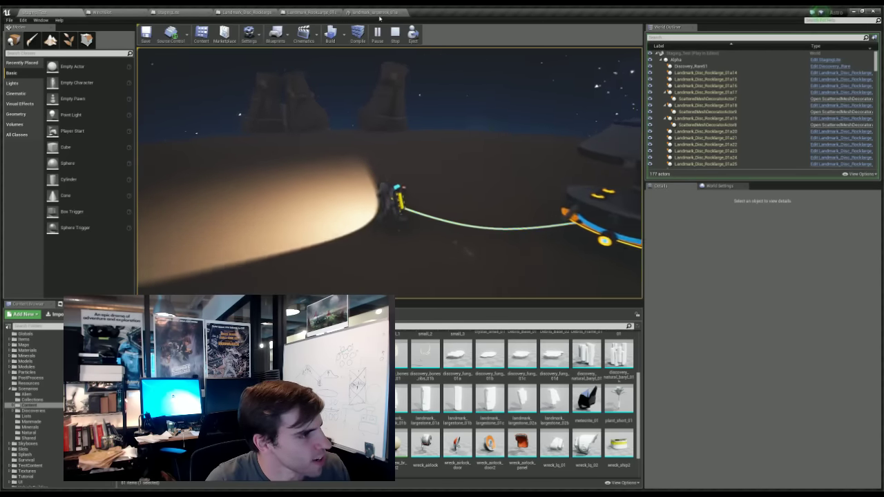
- Stop the current play session, start a new one and view the astronaut beside the buggy
left_click(396, 32)
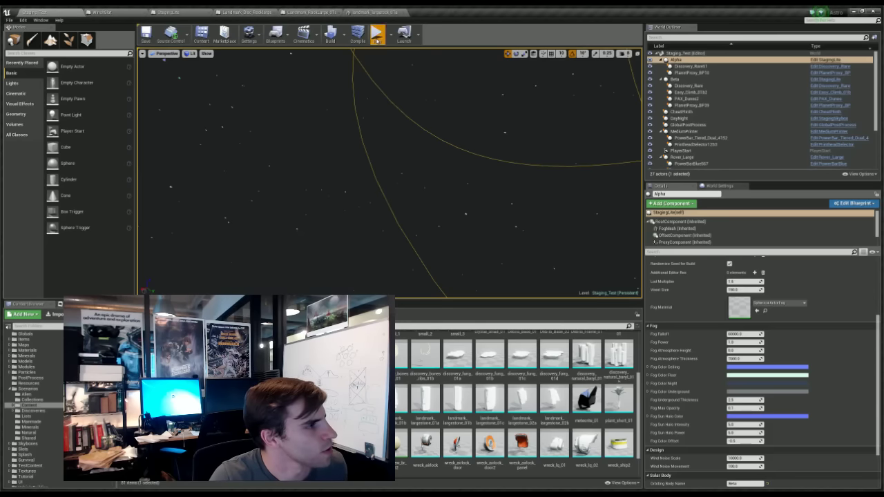
left_click(376, 32)
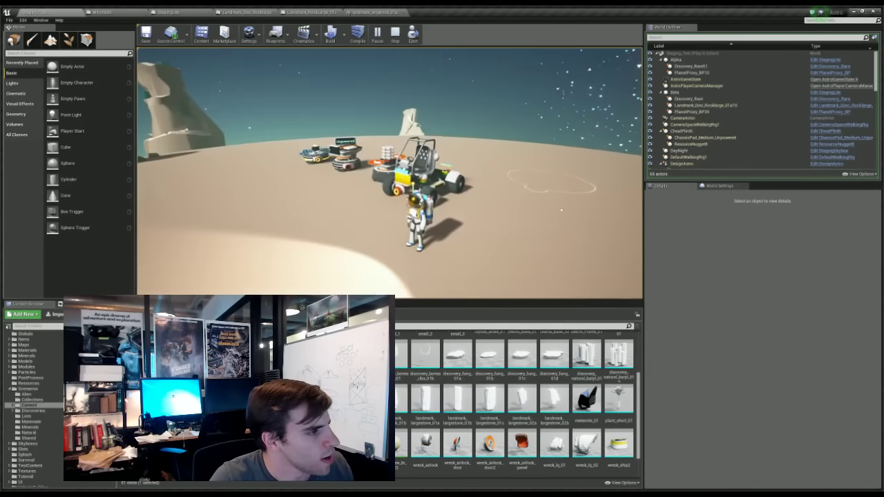
right_click_drag(487, 192, 548, 166)
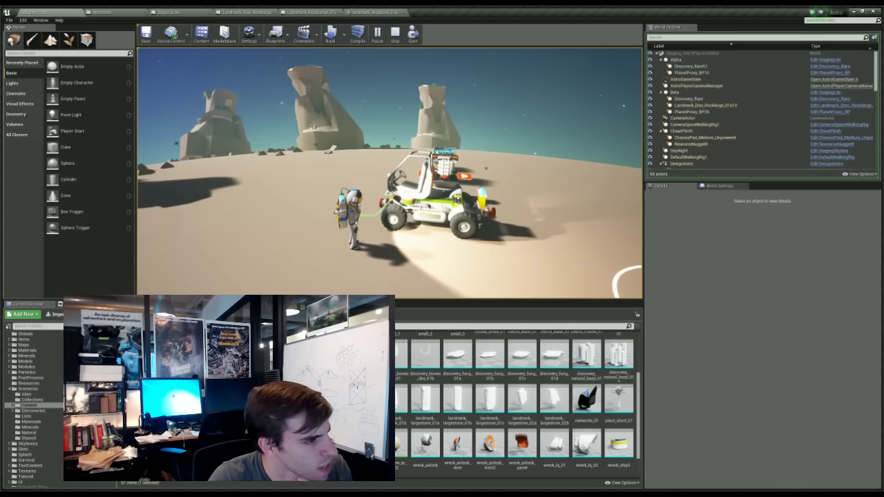
right_click_drag(640, 291, 615, 273)
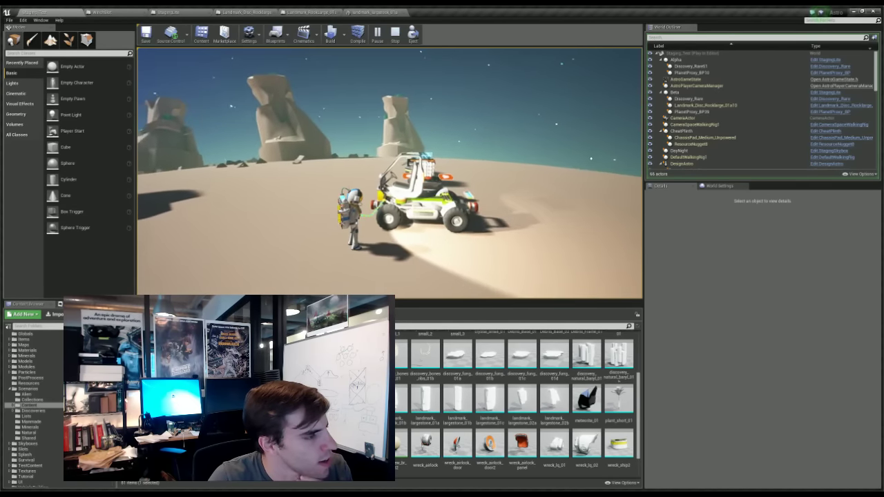
- Spawn a Shuttle_XLarge near the astronaut and the buggy, and zoom out to see it whole
key("grave")
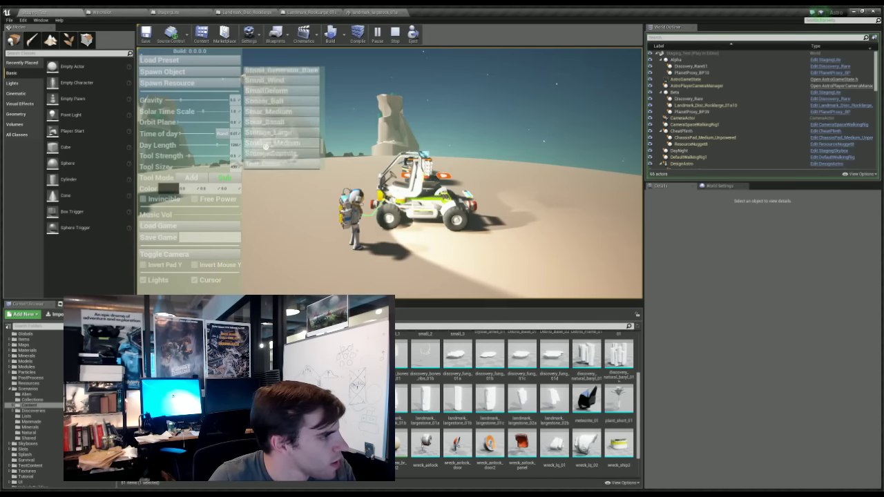
left_click(281, 105)
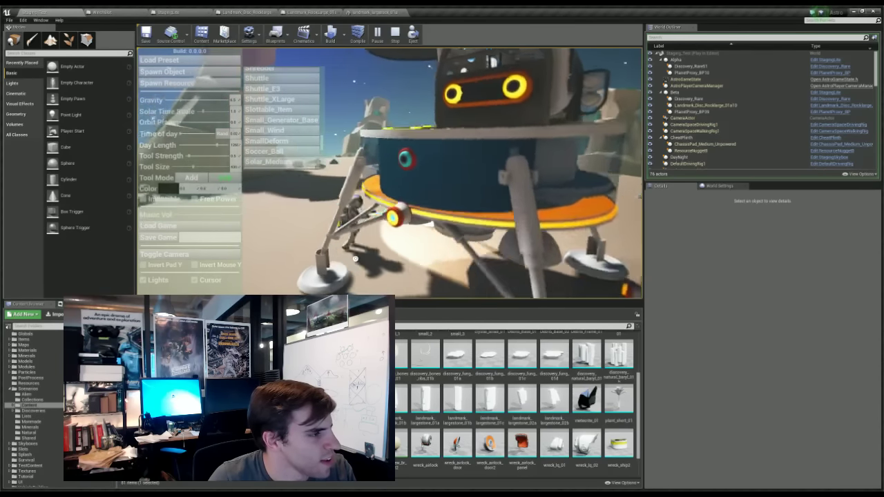
key("grave")
scroll(389, 172, "down", 5)
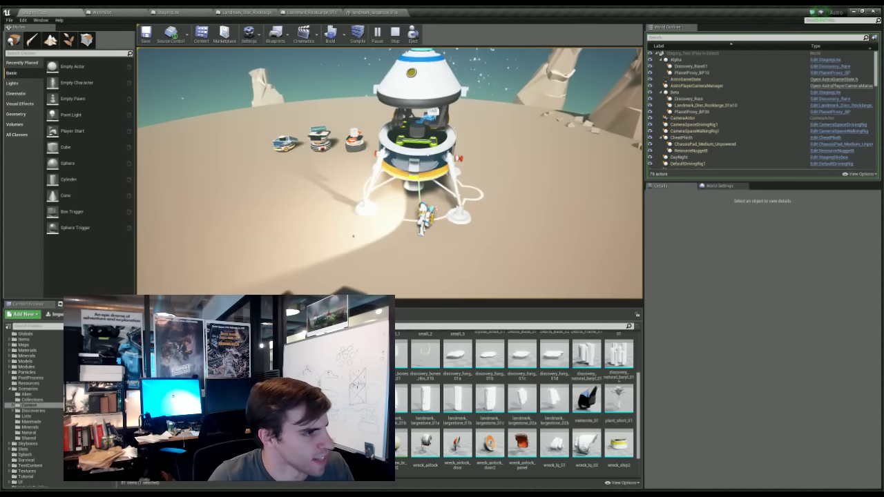
- Spawn a regular Shuttle next to the extra-large shuttle for comparison
key("grave")
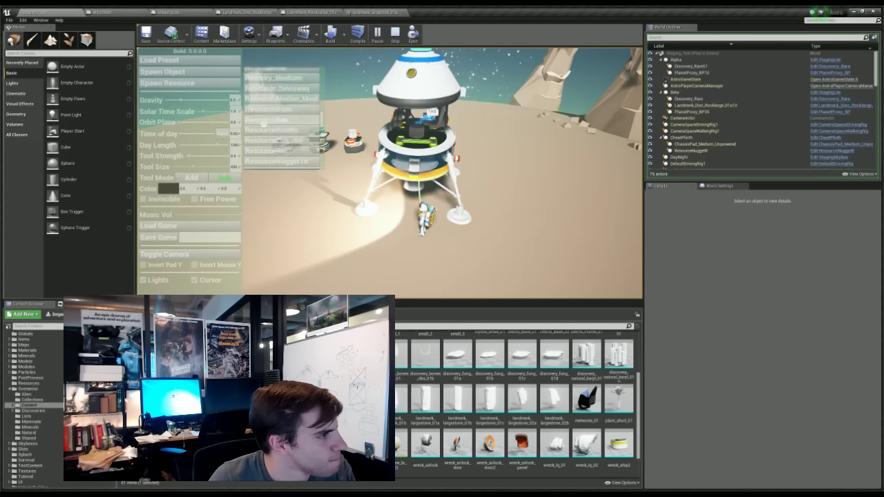
left_click(268, 138)
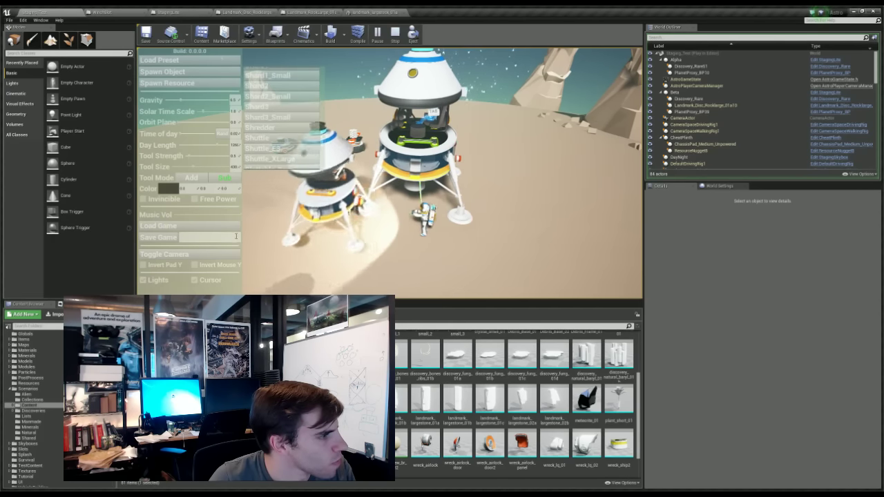
key("Tab")
- Check the backpack, run the astronaut to the solar module and drag it away from the printer platform towards the shuttles
key("a")
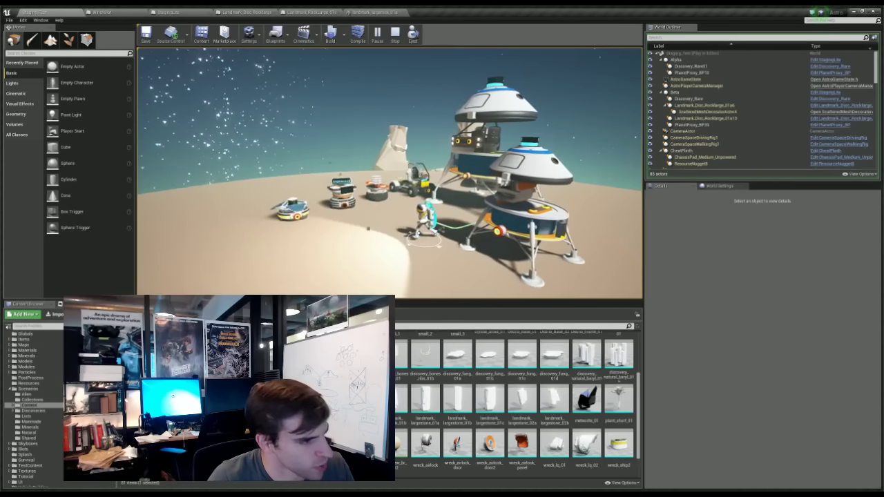
key("q")
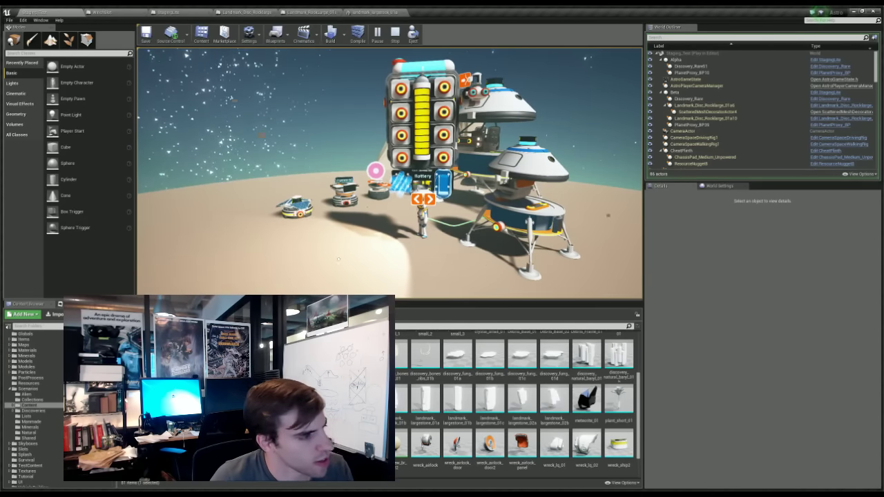
key("q")
key("w")
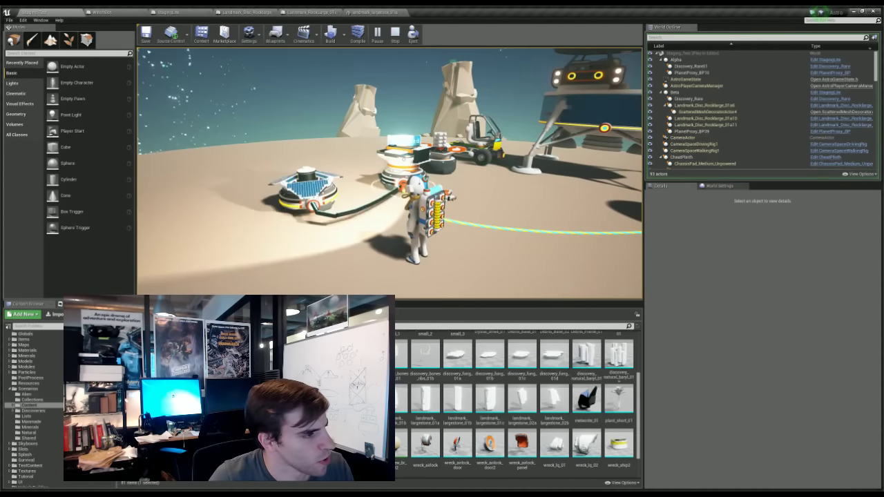
left_click_drag(243, 187, 601, 194)
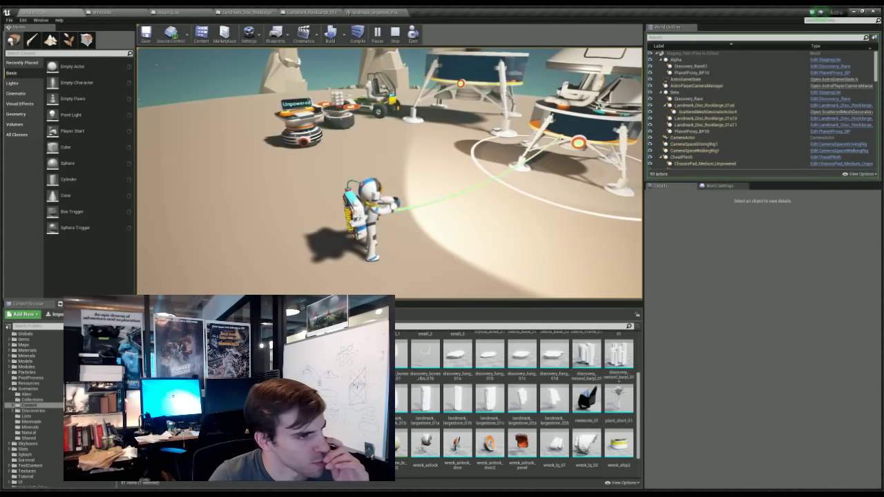
- Walk the astronaut around the rover, the unpowered module and the landers to examine them in the running level
right_click_drag(601, 194, 555, 224)
key("d")
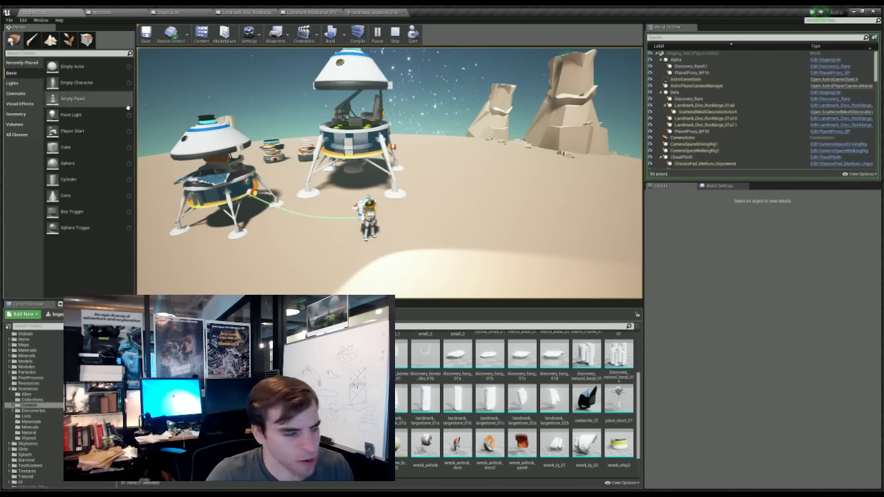
right_click_drag(374, 207, 292, 205)
key("a")
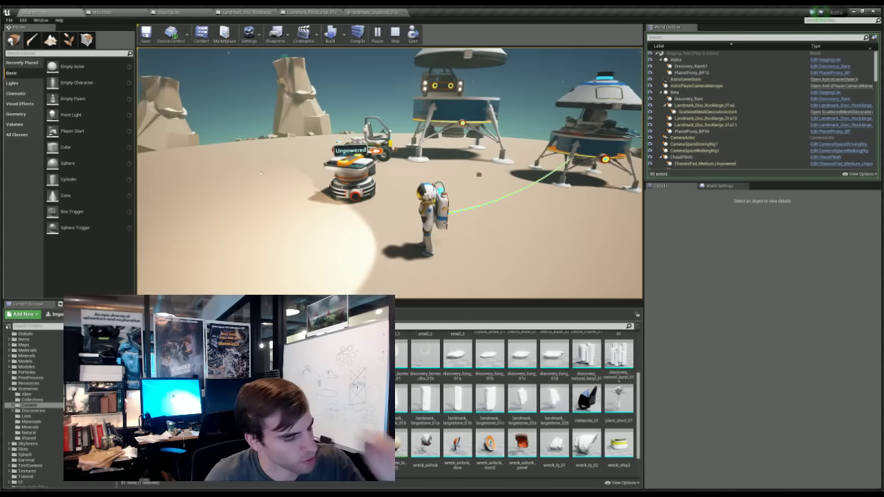
key("a")
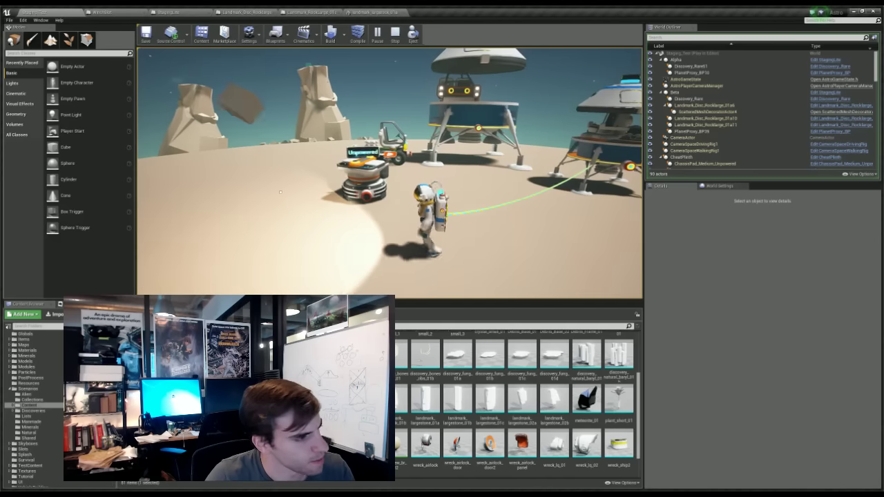
right_click_drag(262, 167, 228, 147)
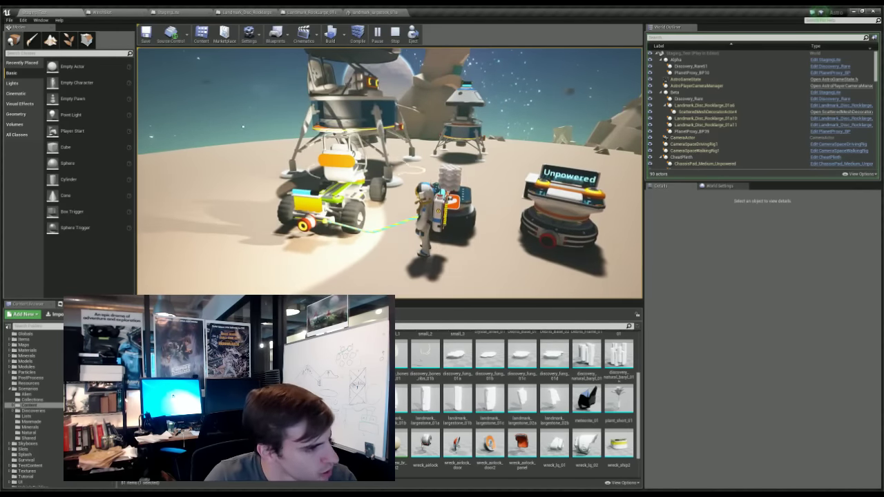
right_click_drag(476, 123, 509, 196)
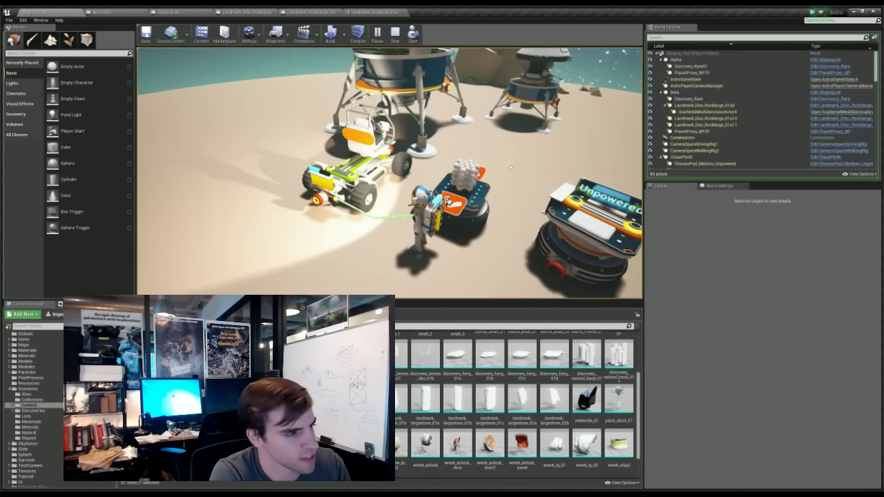
key("s")
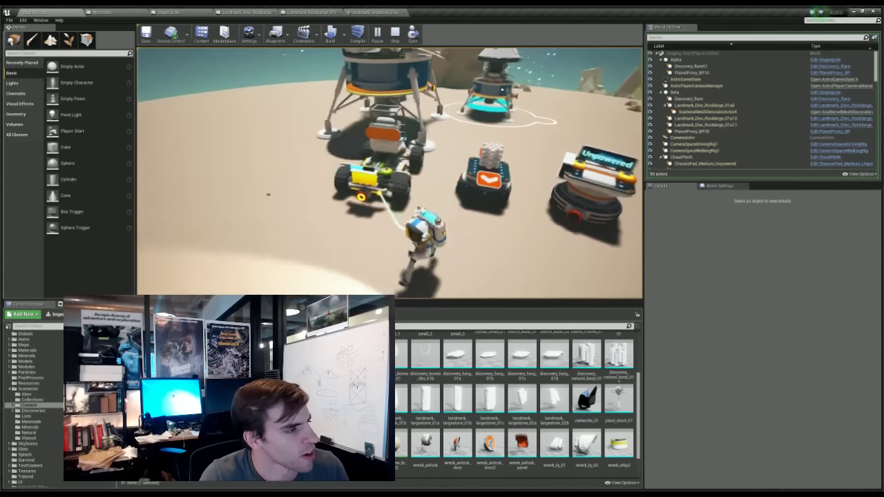
key("d")
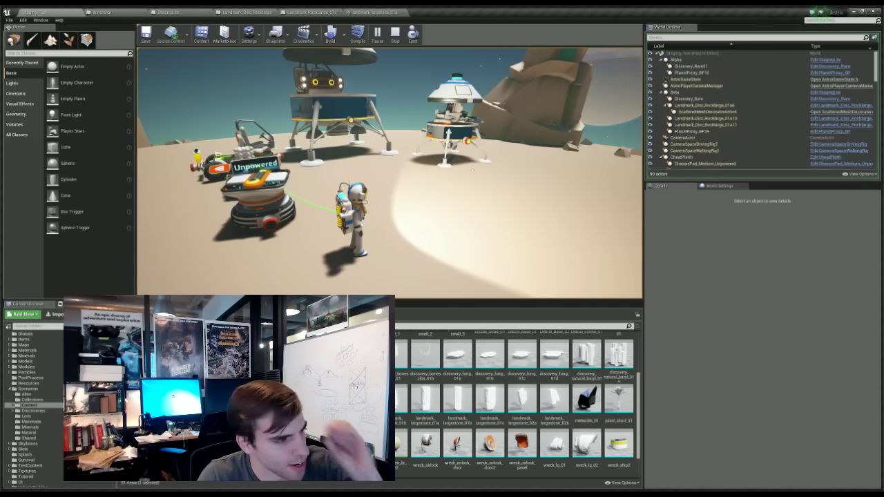
- Circle the two landers with the astronaut, viewing them from several sides and distances
key("w")
key("a")
key("a")
key("a")
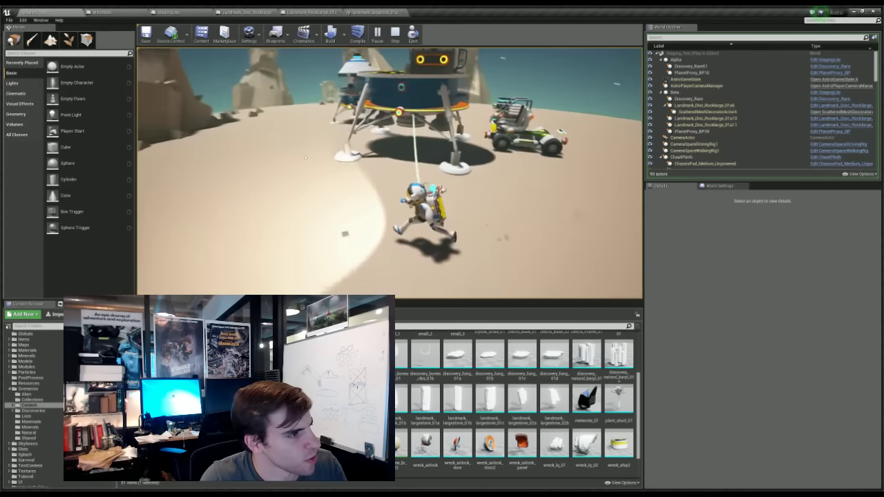
key("w")
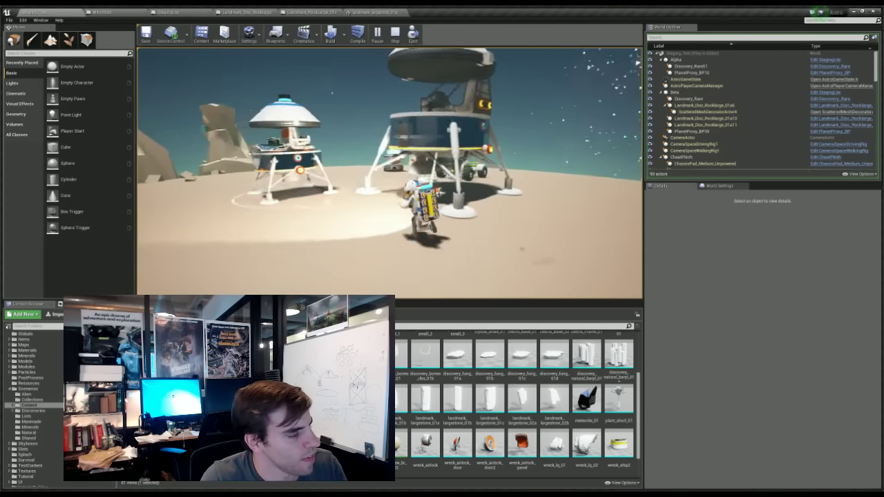
key("w")
key("s")
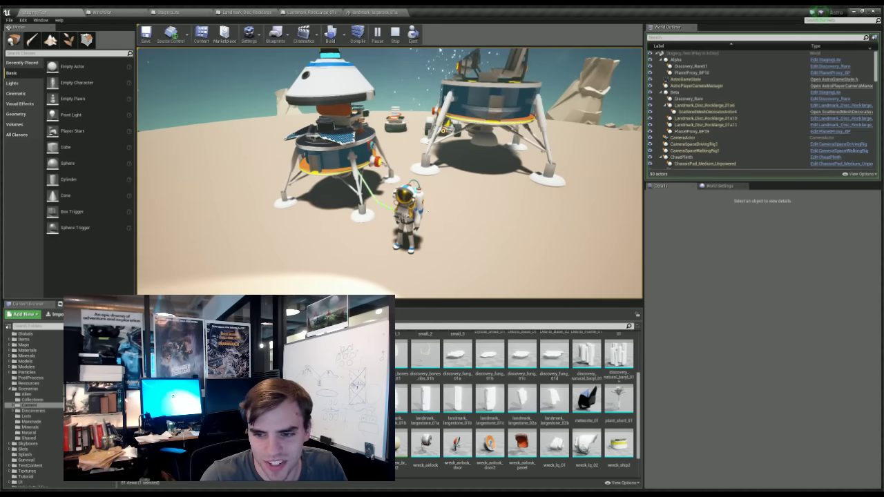
key("s")
key("a")
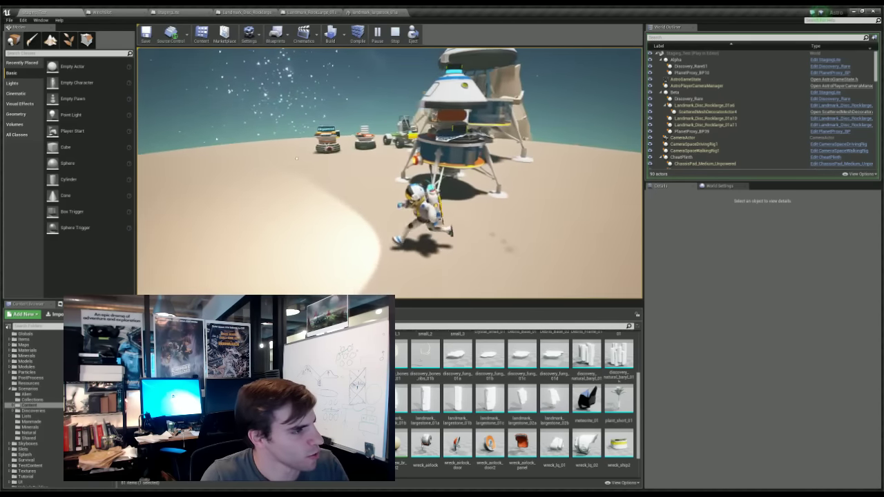
right_click_drag(244, 265, 246, 179)
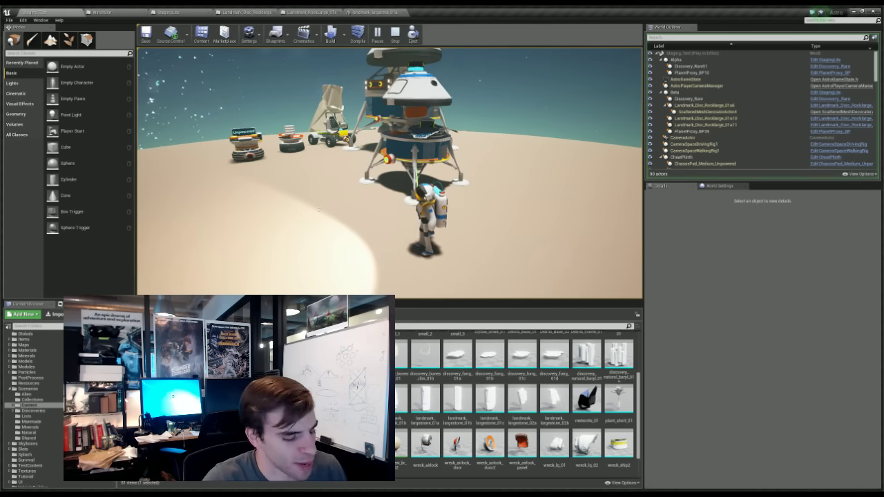
key("w")
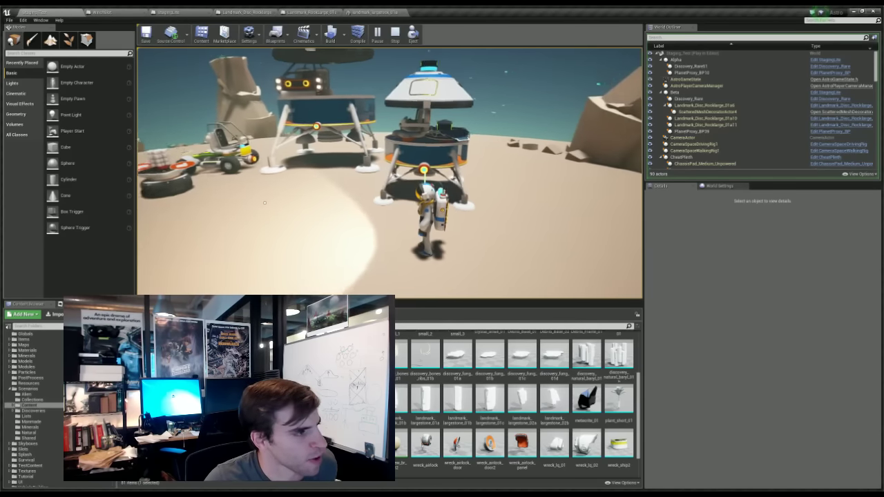
key("w")
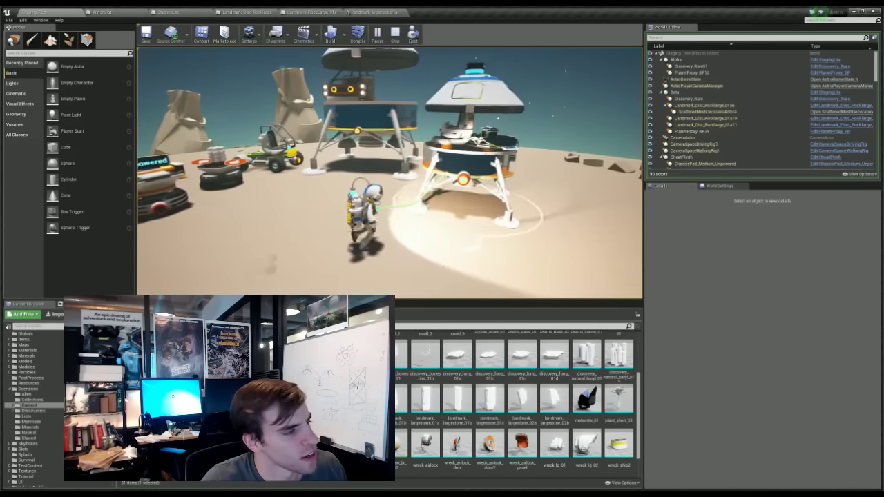
- Spawn a Dropship beside the astronaut through the in-game debug menu
key("grave")
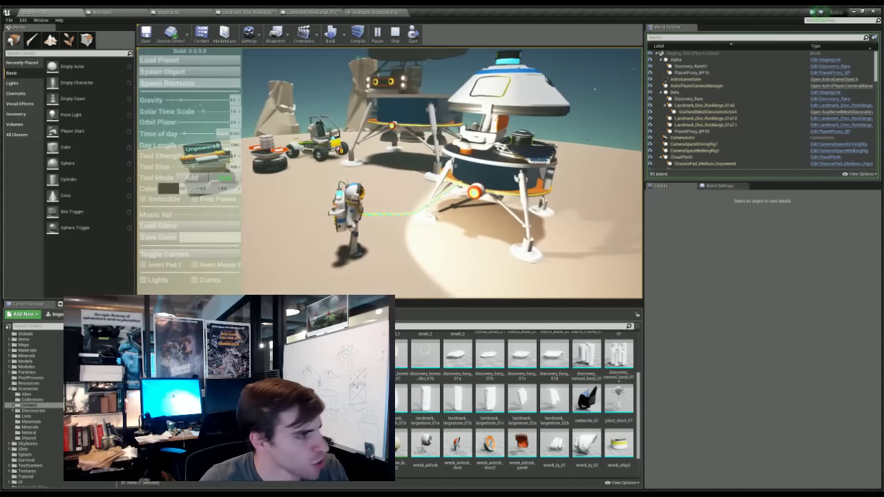
left_click(178, 73)
scroll(271, 123, "down", 2)
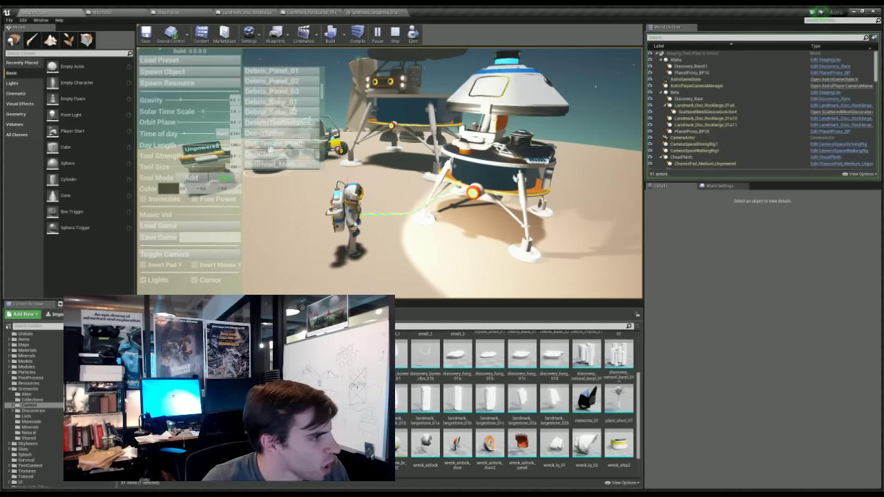
left_click(268, 124)
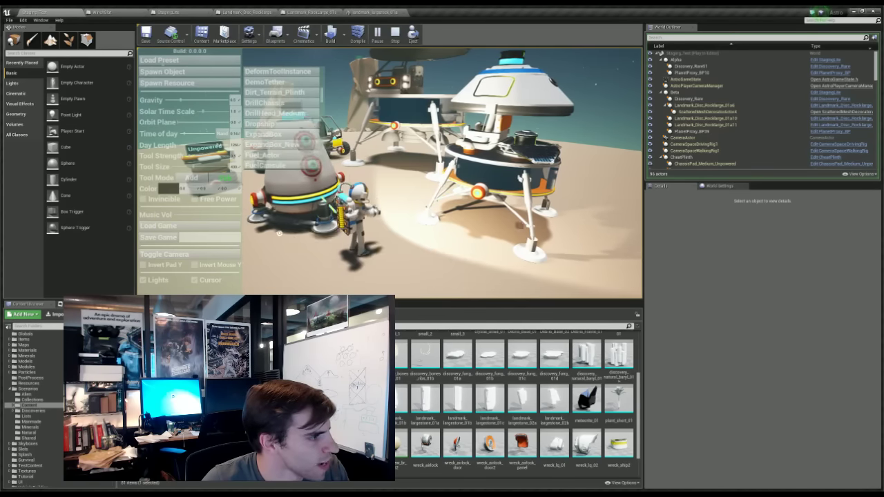
key("Tab")
right_click_drag(277, 249, 264, 234)
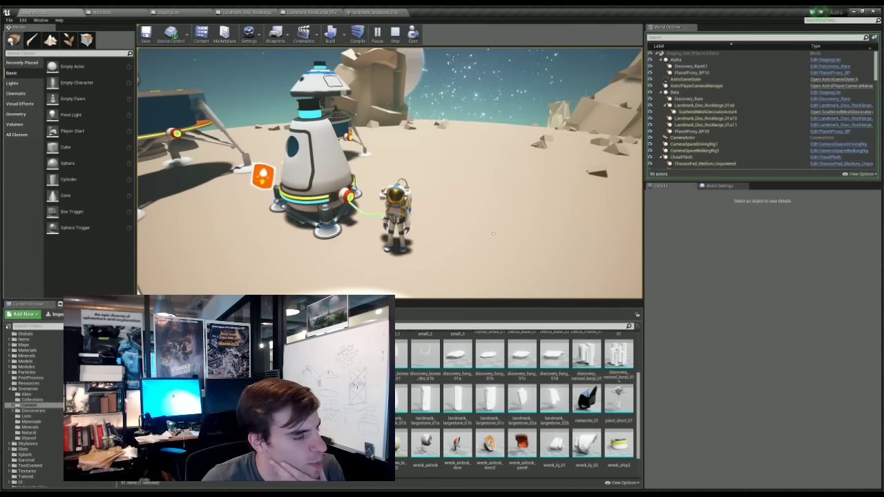
- Move the astronaut into the open terrain and spawn a resource there through the debug menu
key("w")
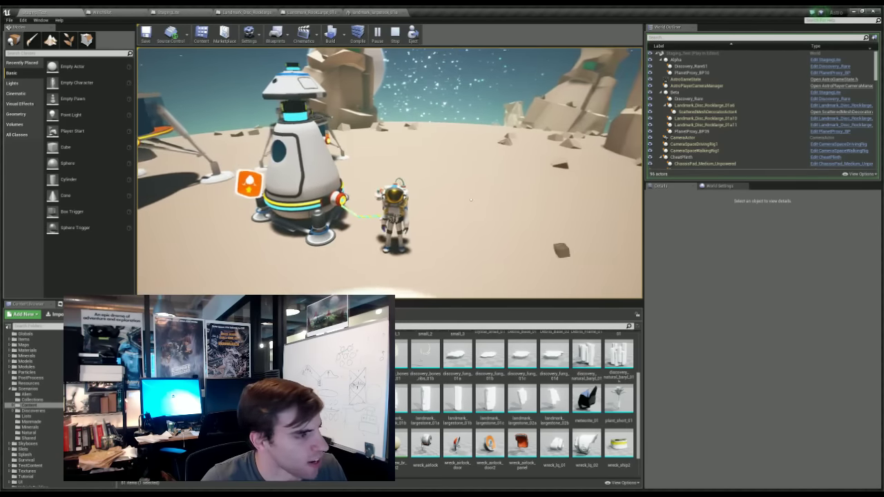
right_click_drag(493, 223, 476, 193)
key("grave")
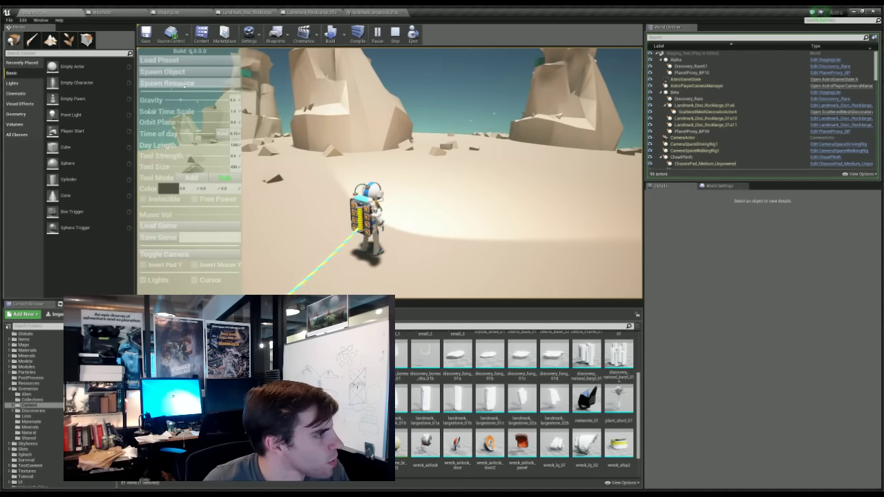
left_click(166, 72)
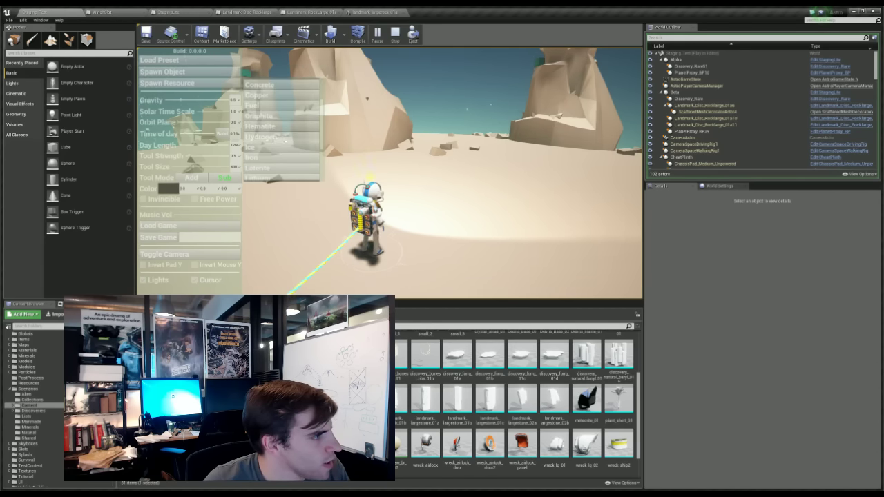
key("grave")
- Walk the astronaut untethered past the rock landmarks, inspecting the backpack on the way, until the oxygen runs out
key("w")
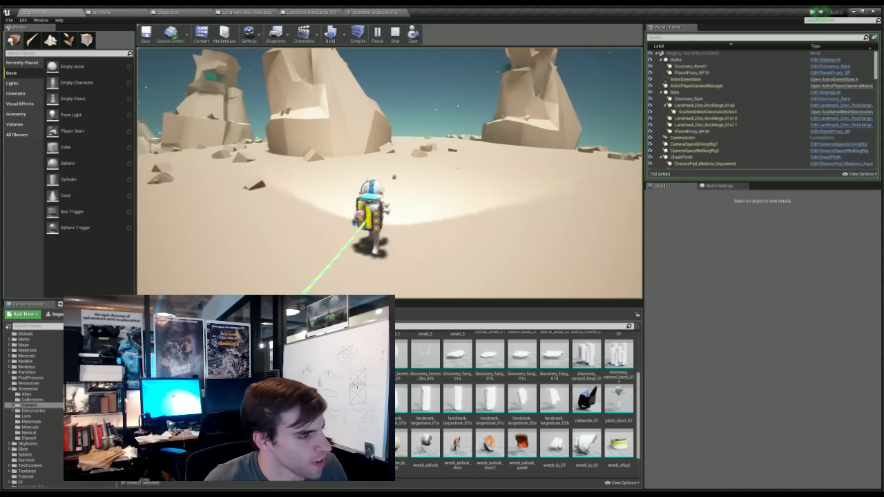
key("w")
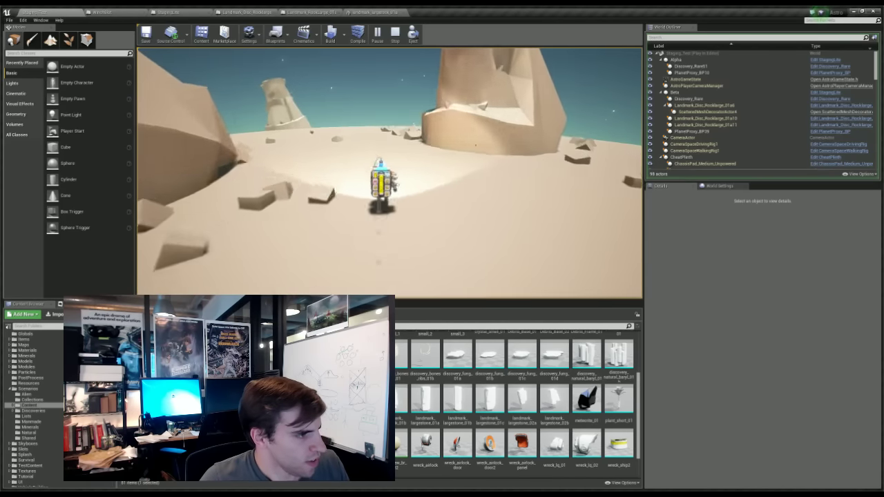
key("q")
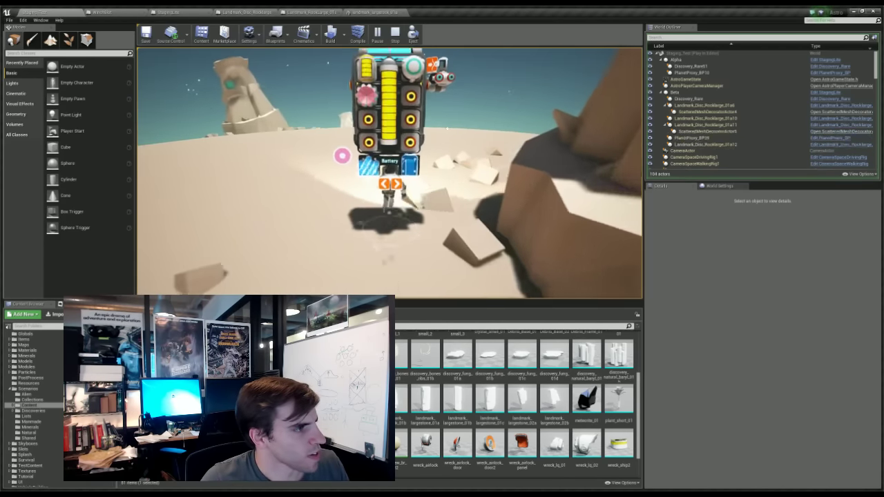
key("q")
key("w")
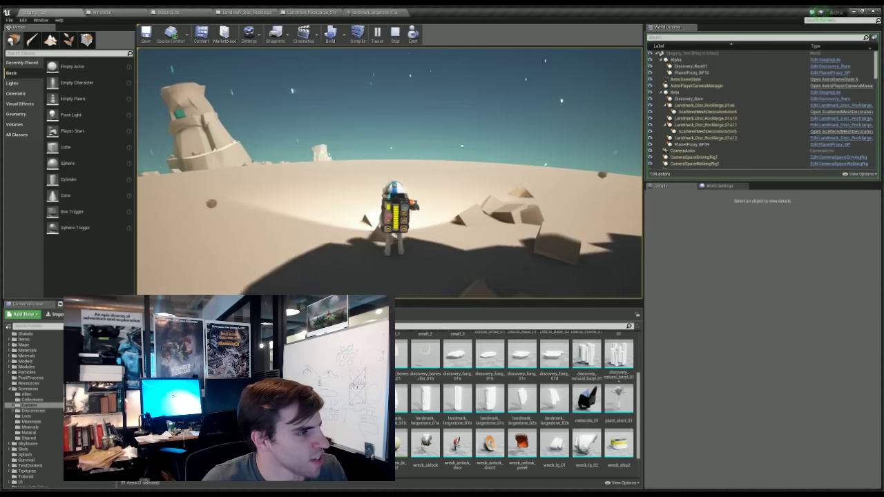
key("w")
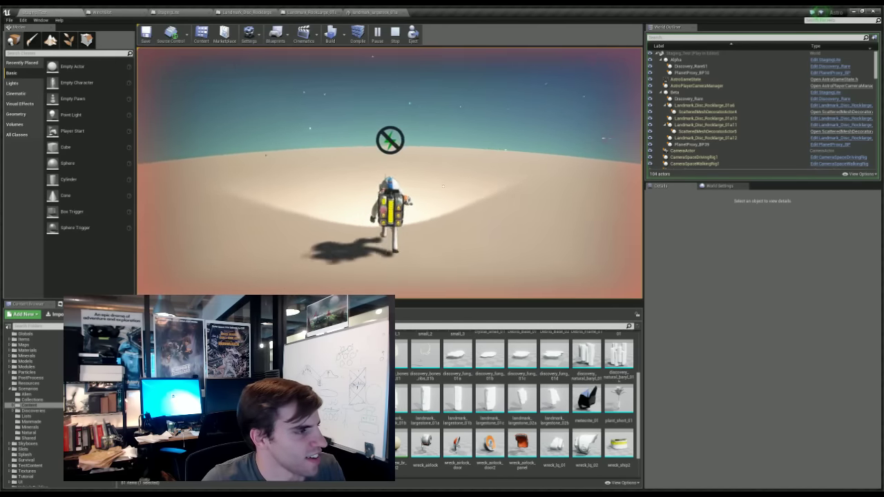
key("w")
right_click_drag(408, 214, 265, 228)
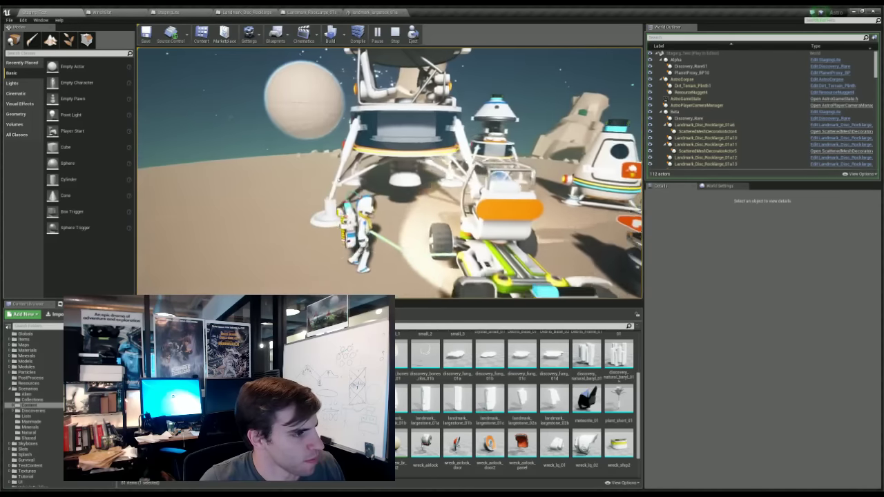
- Run the respawned astronaut away from the rover and landers across the open terrain toward the rock landmarks
key("s")
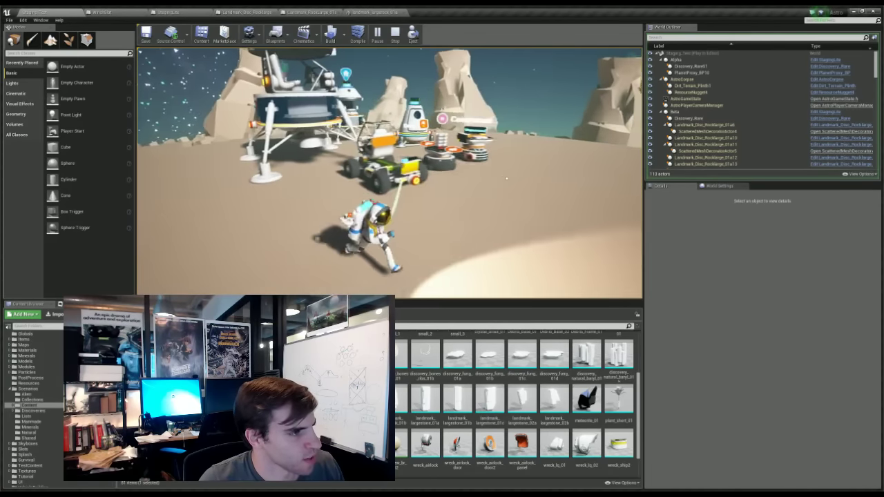
key("w")
key("w")
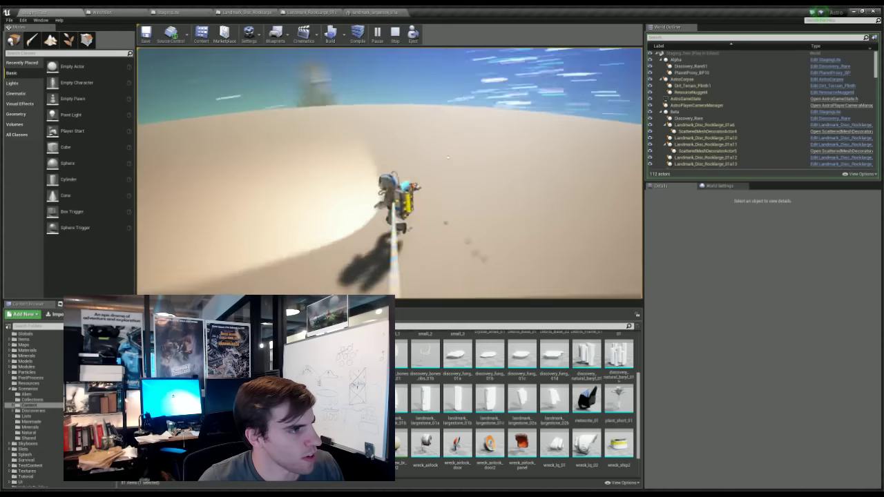
key("w")
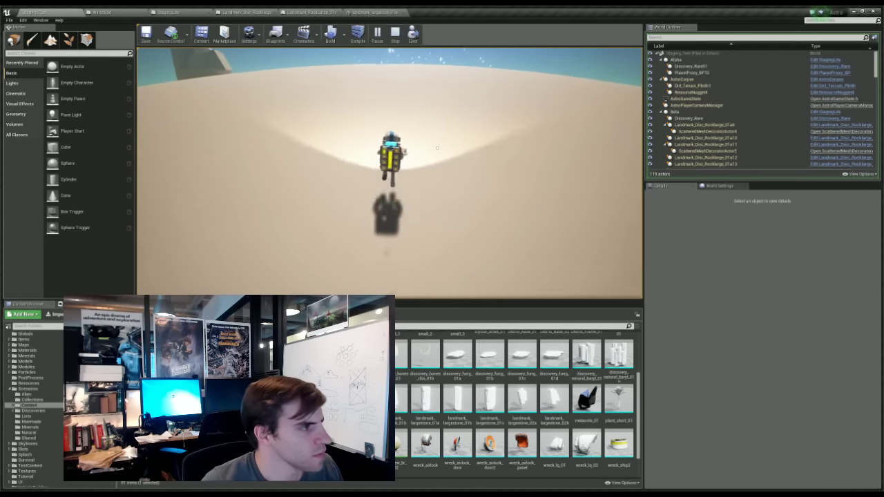
key("w")
right_click_drag(391, 134, 372, 148)
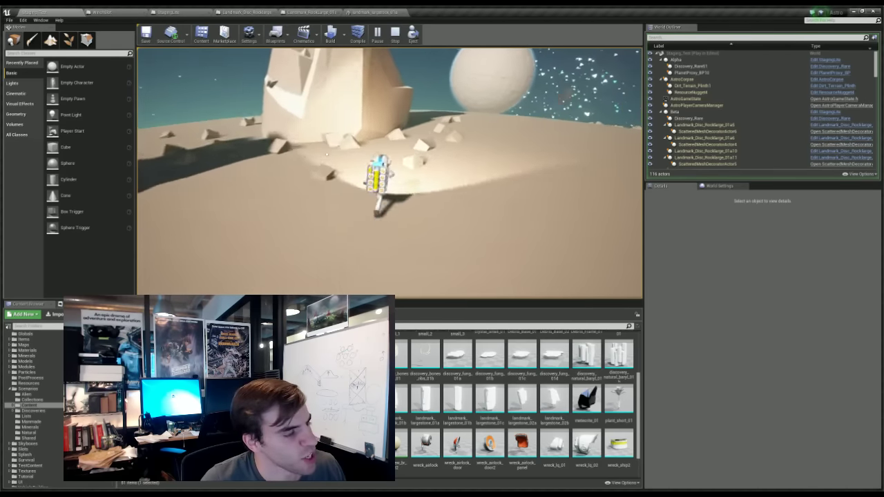
- Run and jump past the rock landmarks to reach the dead astronaut's body lying on the sand
key("d")
right_click_drag(446, 137, 441, 135)
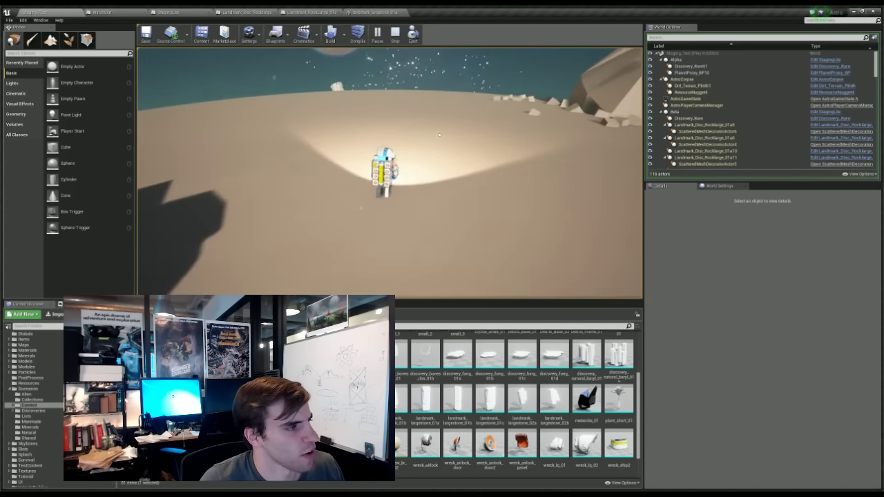
key("d")
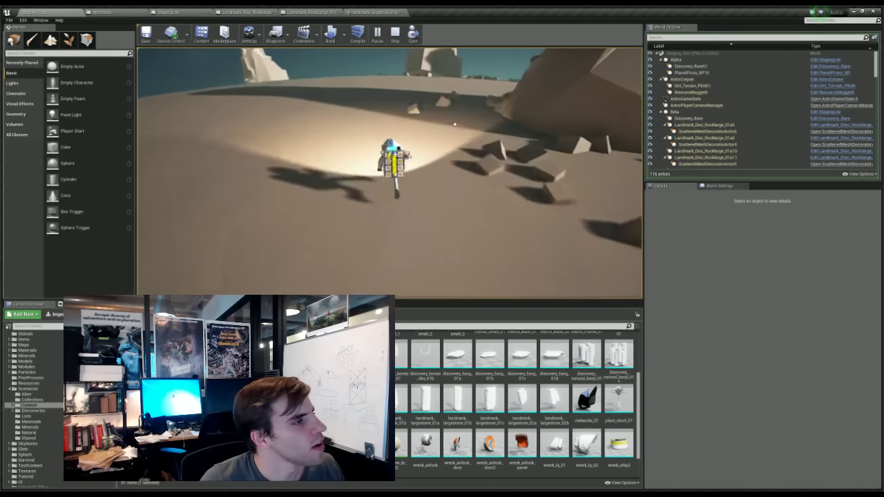
key("space")
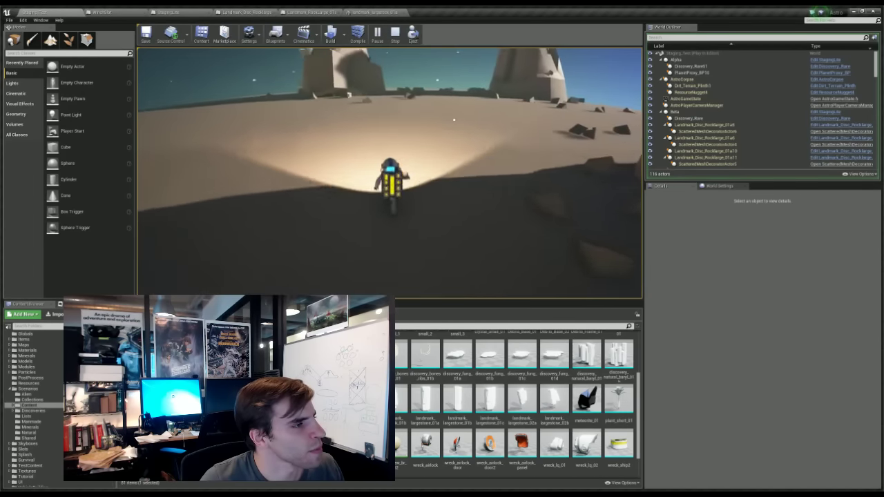
key("space")
right_click_drag(436, 111, 393, 131)
key("d")
key("w")
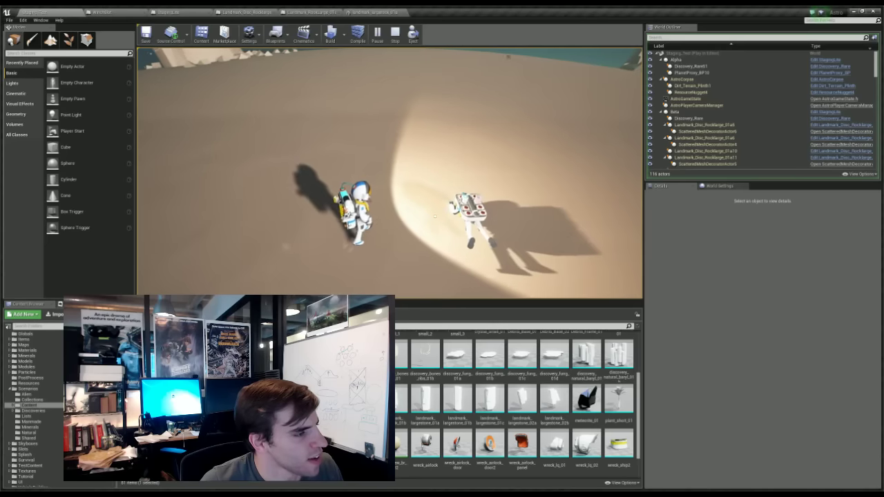
- Check the astronaut's backpack, then open the corpse's backpack and transfer two of its items to the astronaut
key("q")
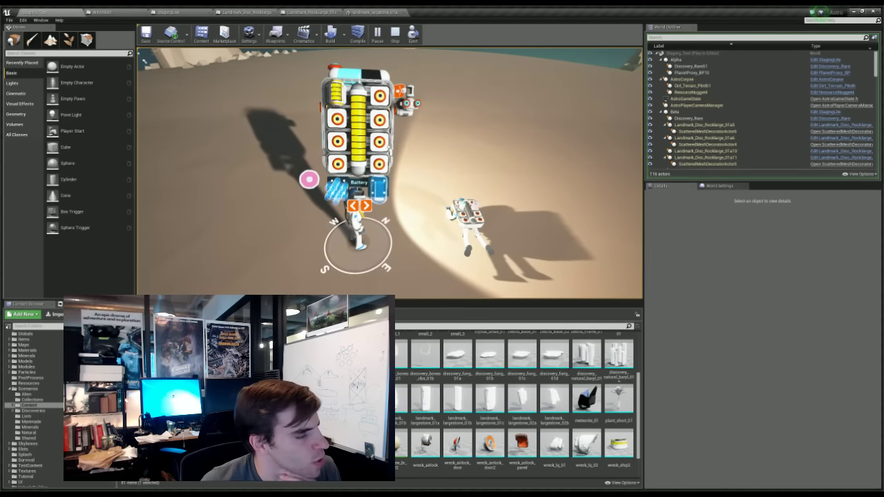
key("q")
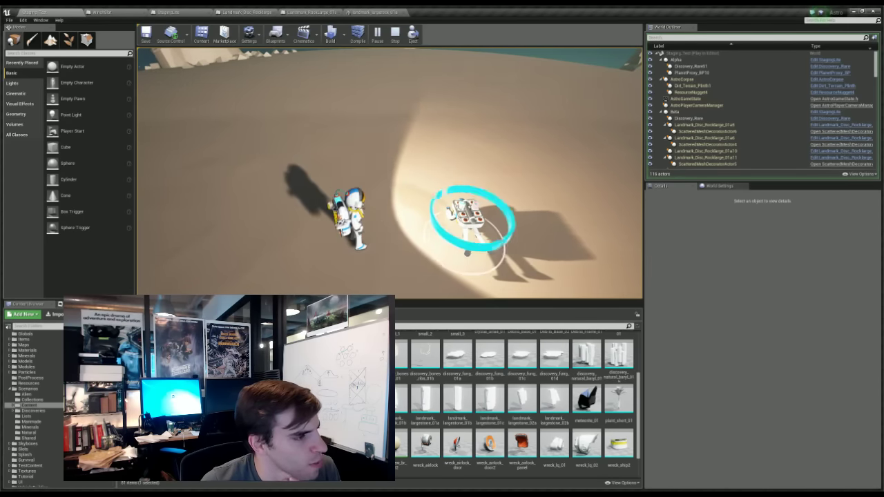
key("f")
left_click_drag(470, 168, 340, 200)
left_click_drag(445, 140, 340, 200)
key("f")
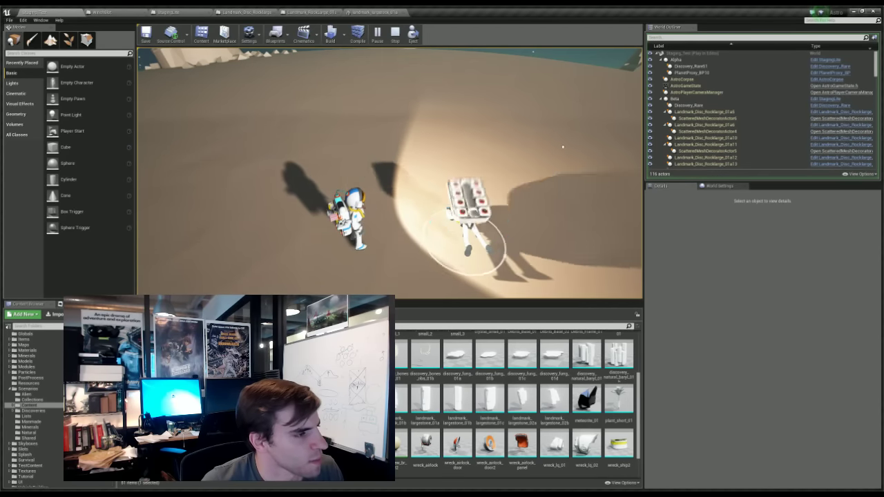
- Walk the astronaut away from the corpse, turn the view toward the rock landmarks and end the play session
right_click_drag(450, 137, 435, 140)
key("w")
key("d")
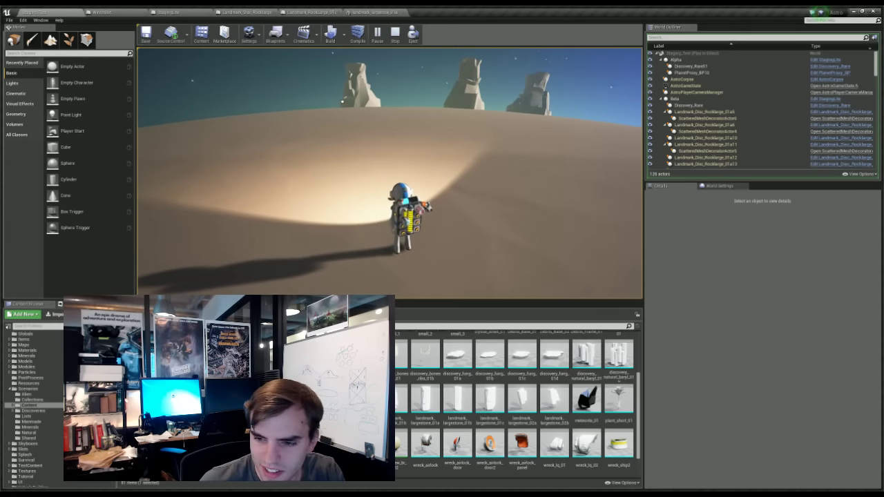
right_click_drag(249, 60, 300, 59)
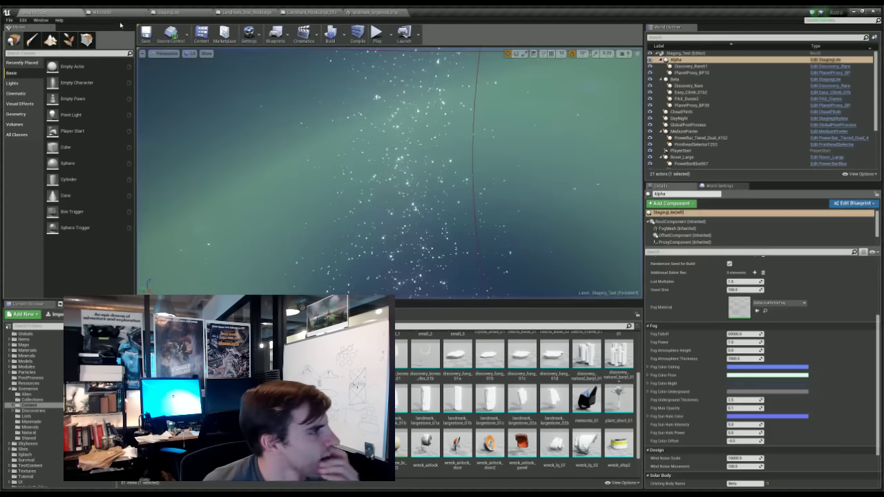
- Add a TerrainBiomeProperties component to the StagingLite blueprint
left_click(128, 12)
left_click(168, 12)
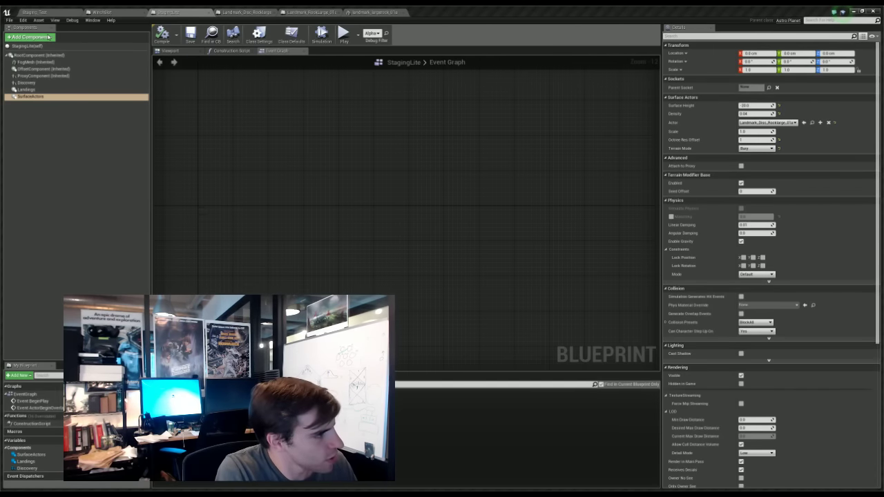
key("Return")
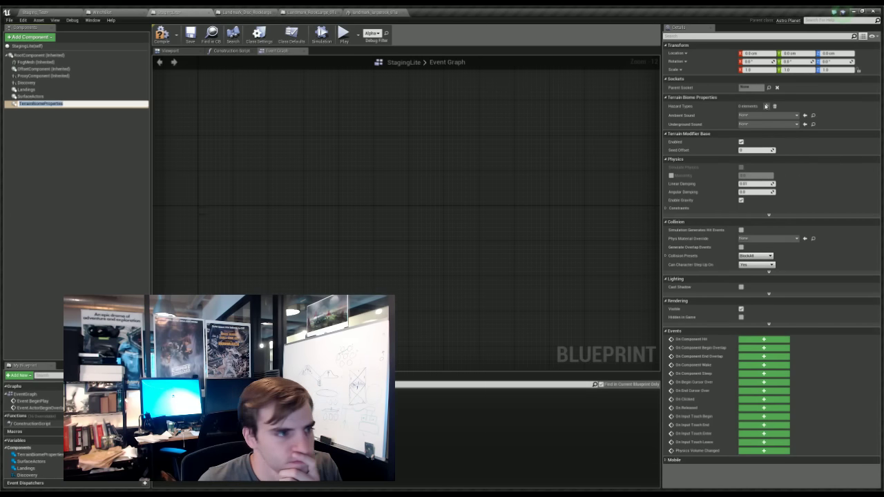
- Add a Sandstorm hazard type with a spawn frequency of 240 to the biome properties and compile the blueprint
left_click(765, 105)
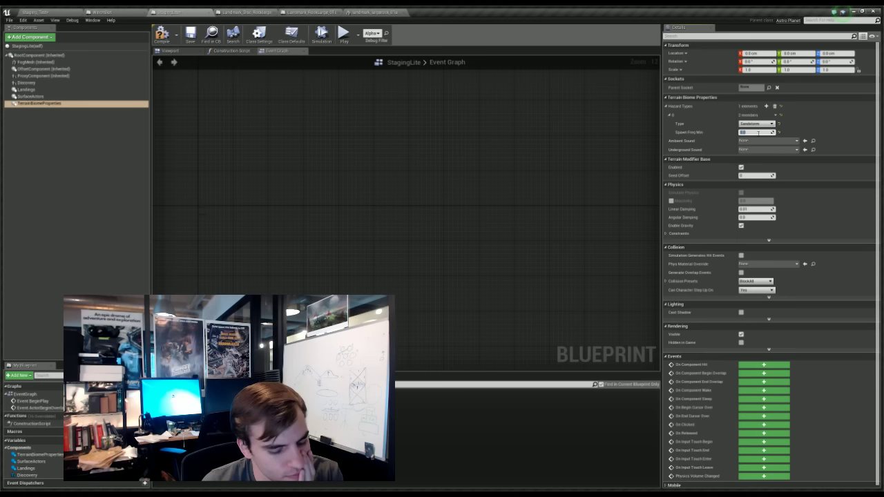
left_click(758, 132)
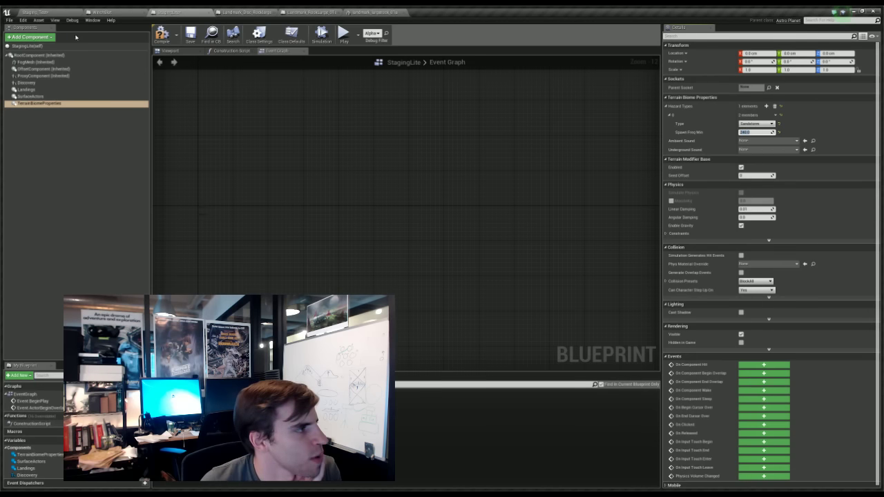
left_click(158, 44)
left_click(160, 38)
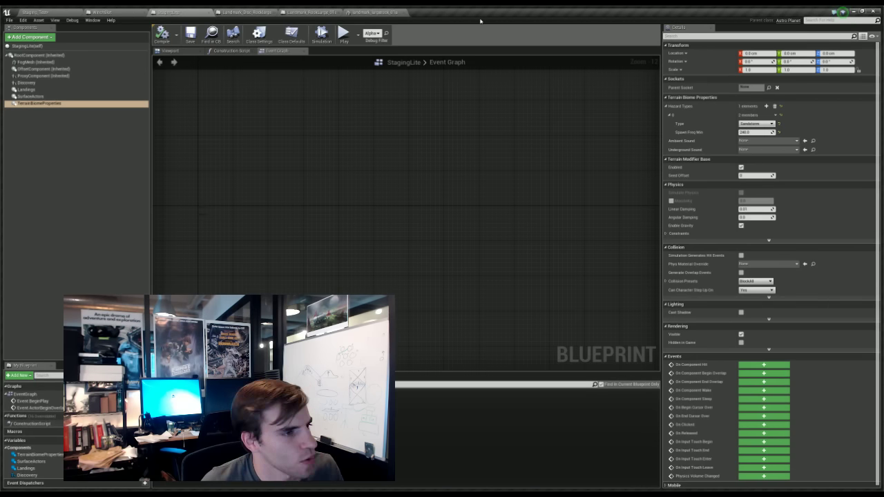
- Return to the staging level and look through the project's Worlds assets, including Placements, Biomes and Skeleton
left_click(58, 10)
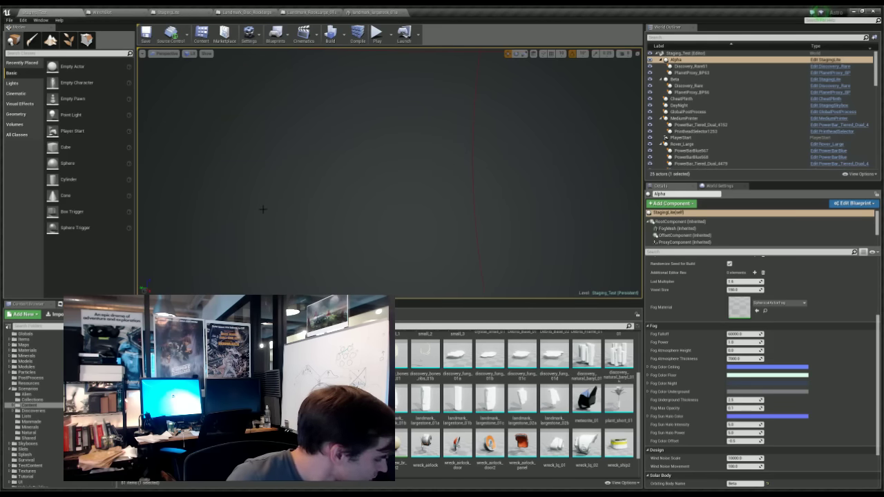
scroll(31, 442, "down", 3)
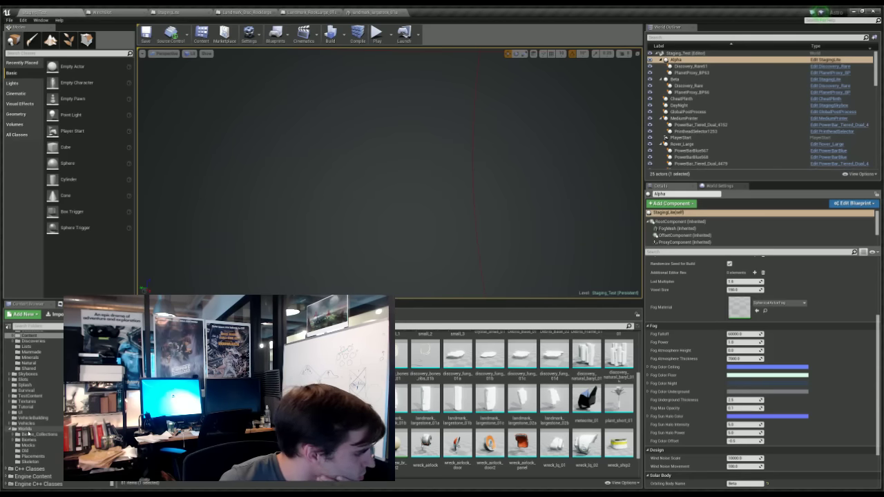
scroll(518, 401, "up", 2)
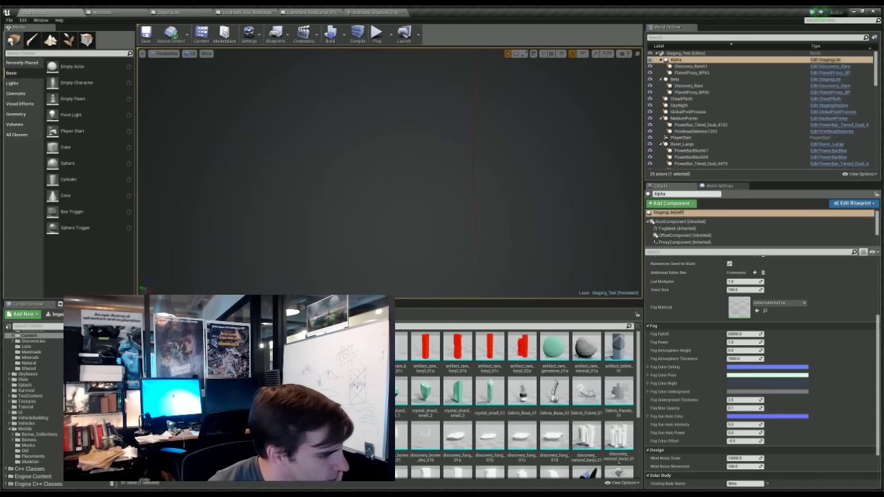
scroll(518, 405, "down", 2)
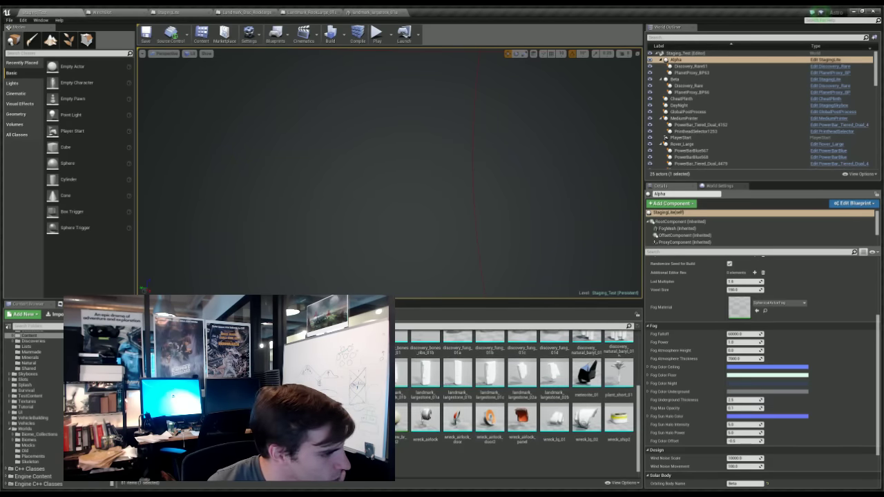
scroll(619, 368, "up", 2)
scroll(620, 367, "down", 2)
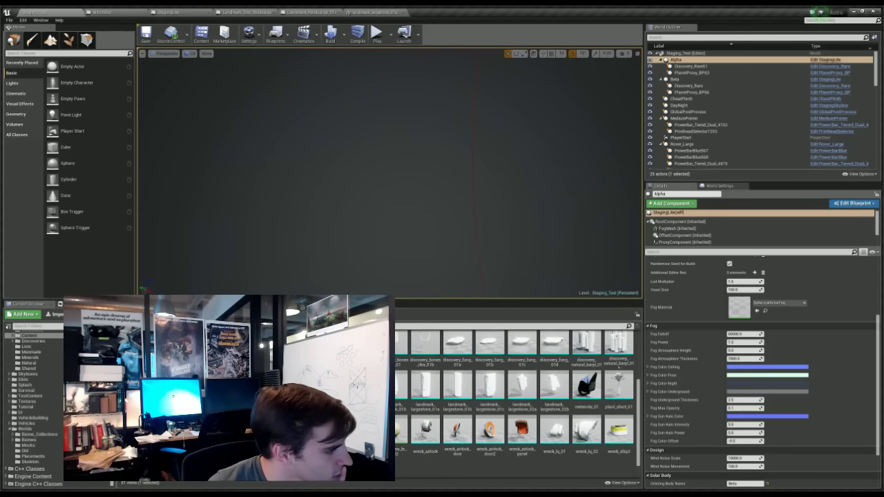
left_click(31, 429)
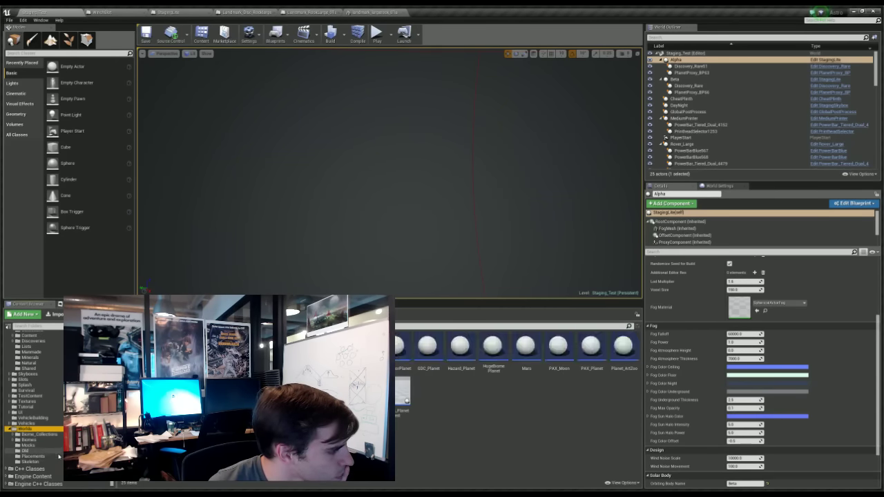
left_click(35, 457)
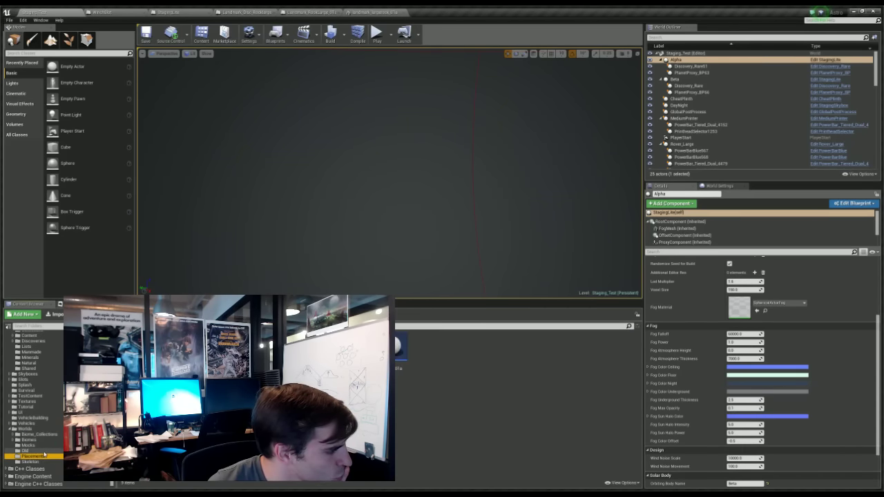
left_click(29, 440)
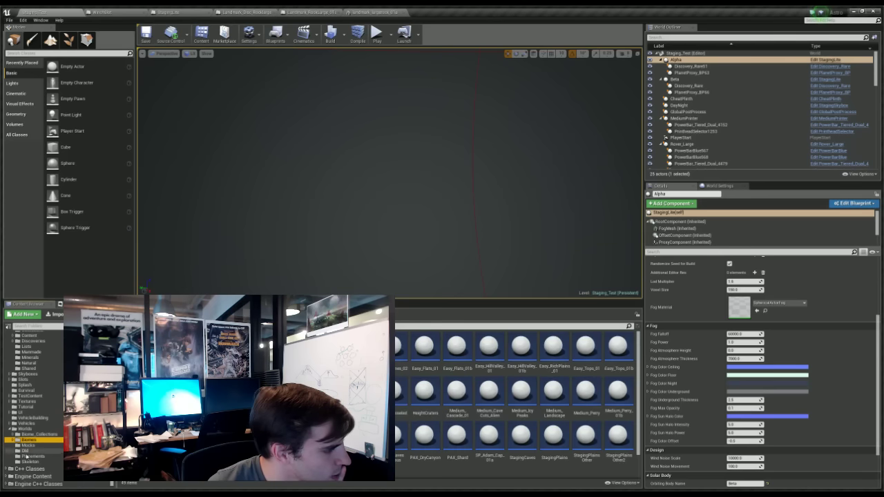
left_click(30, 462)
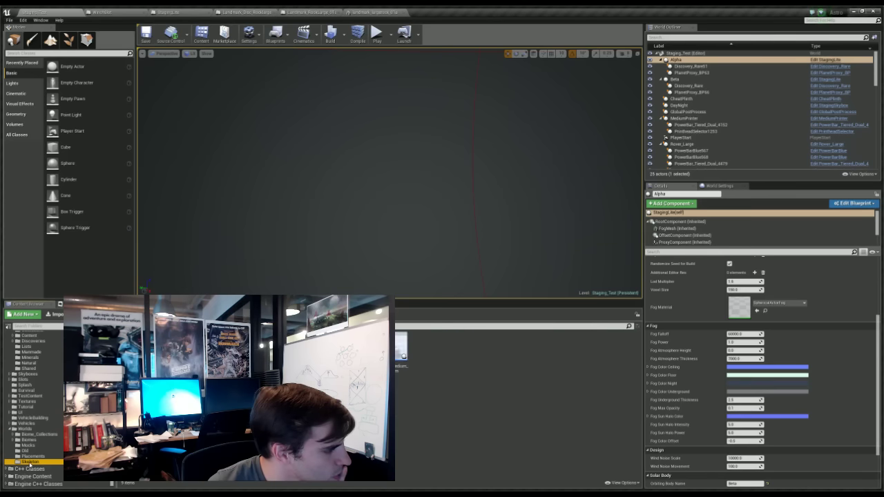
- Browse the Manmade and Discoveries scenery assets and open the Discovery_WreckageShuttleSmall_01 blueprint
scroll(38, 365, "up", 3)
left_click(31, 398)
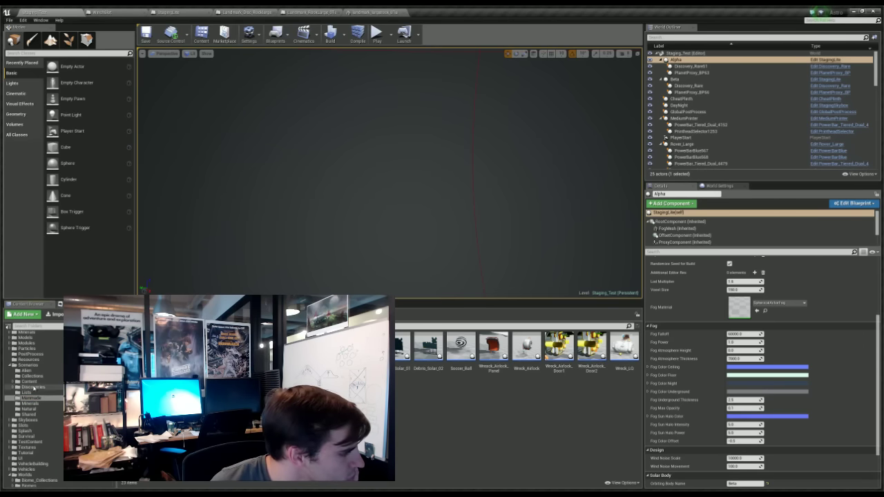
left_click(34, 387)
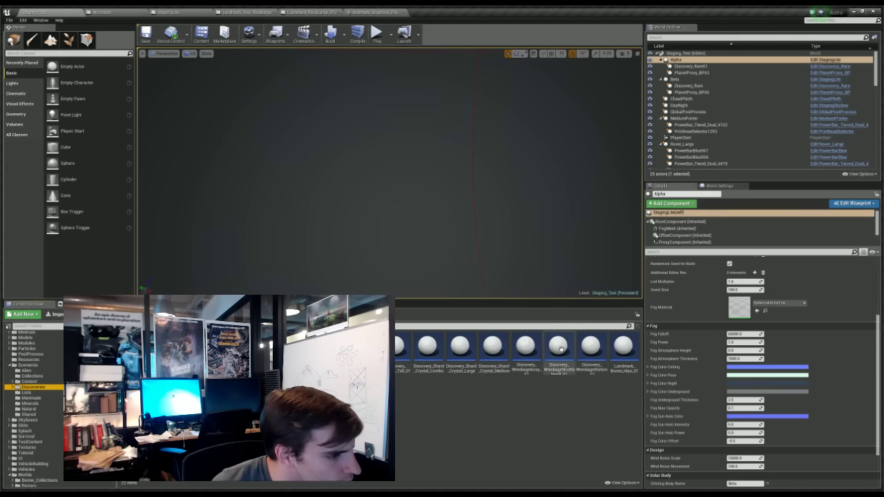
double_click(560, 347)
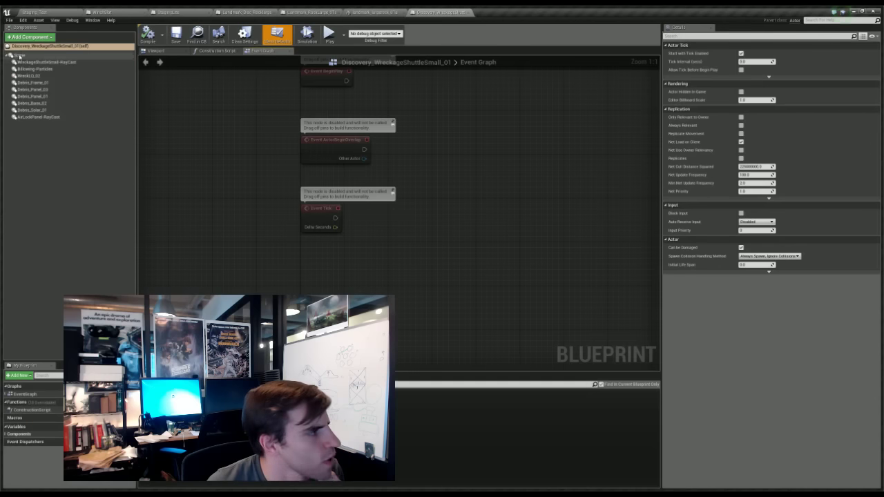
- Examine the raycast distribution settings of the wreckage shuttle, solar, base, panel, frame and airlock components
left_click(41, 63)
left_click(158, 51)
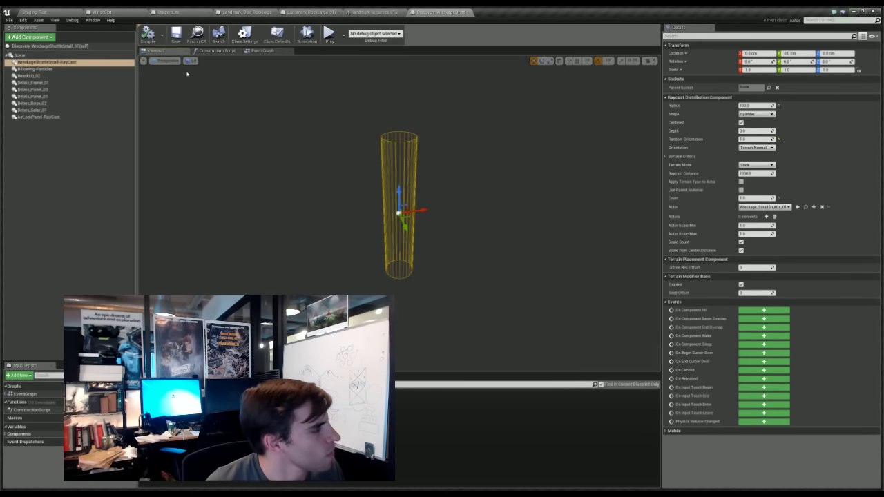
left_click(26, 110)
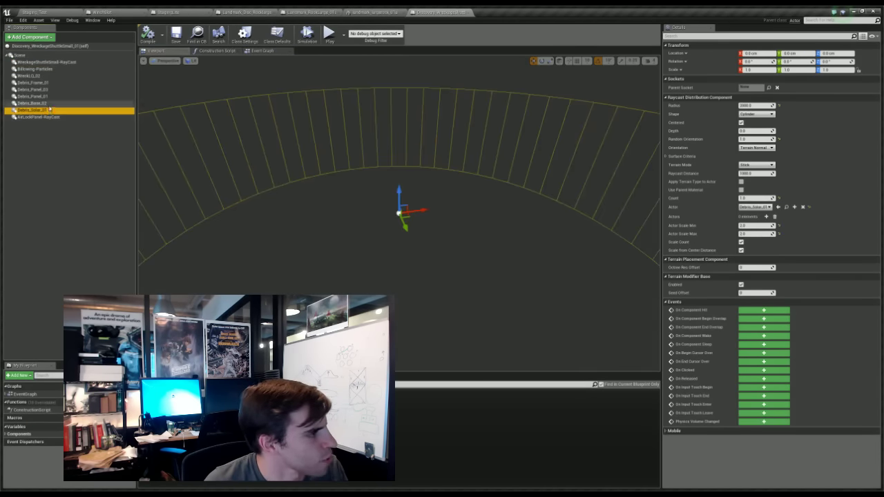
left_click(31, 102)
left_click(42, 97)
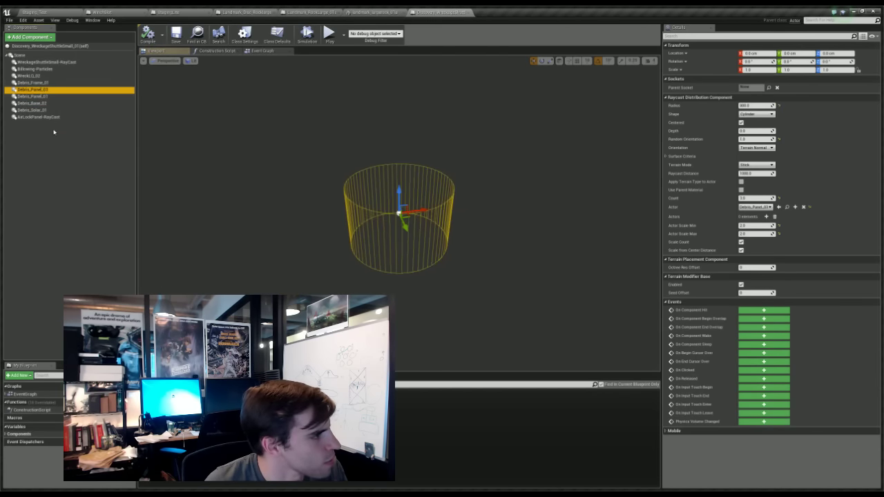
left_click(47, 118)
left_click(31, 82)
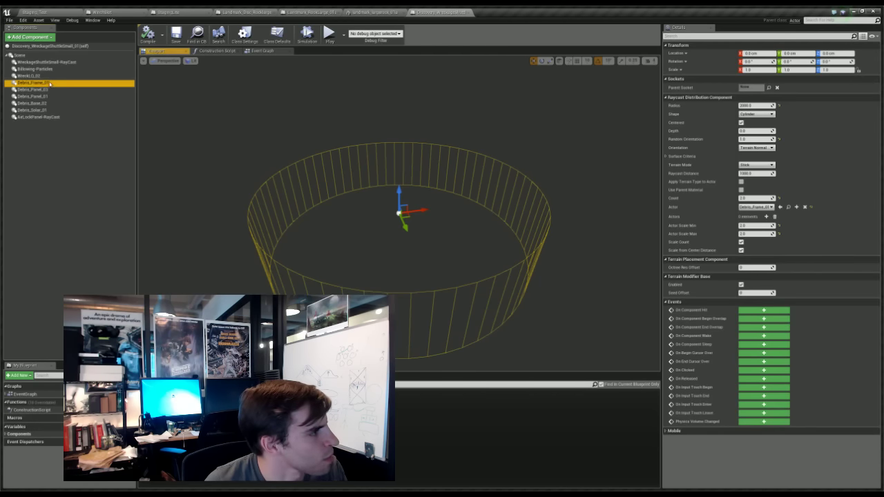
left_click(42, 62)
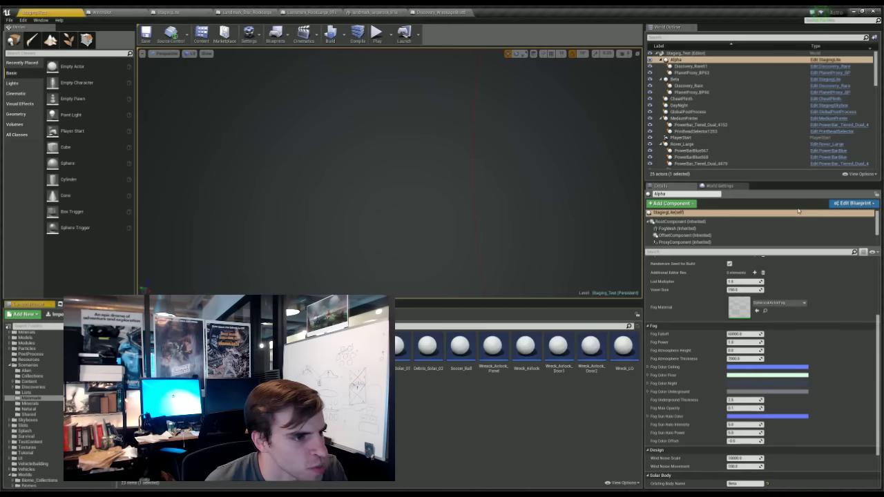
- Open the Wreckage_SmallShuttle_01 blueprint and examine the shuttle model and its interior slots from several sides
left_click(31, 12)
double_click(325, 394)
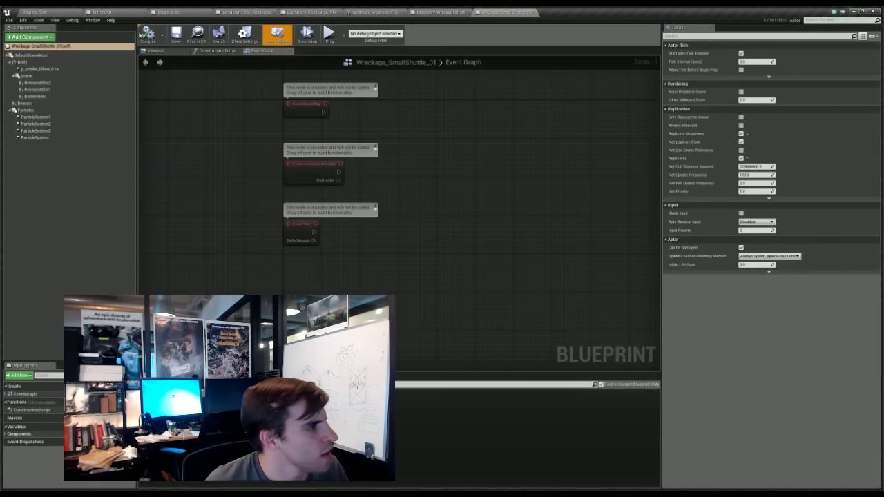
left_click(164, 50)
scroll(319, 193, "down", 5)
scroll(523, 205, "up", 5)
left_click_drag(523, 205, 196, 173, "alt")
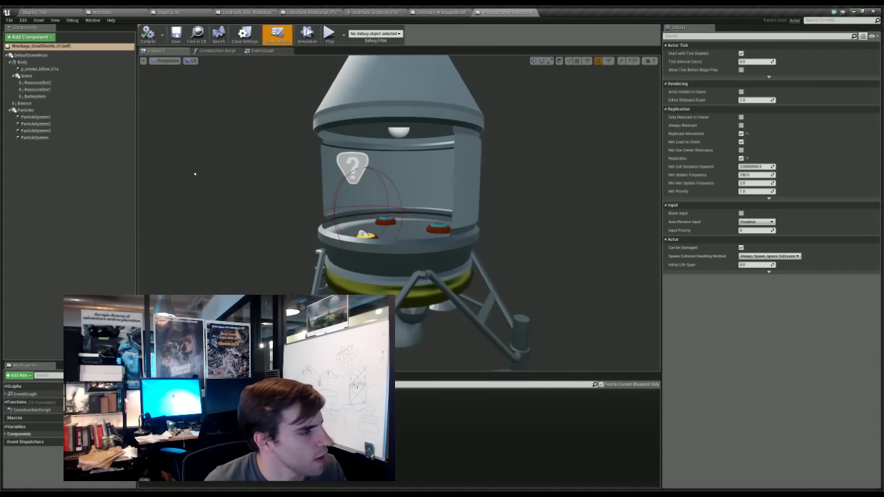
scroll(405, 284, "down", 7)
left_click_drag(405, 284, 513, 269, "alt")
scroll(527, 195, "up", 4)
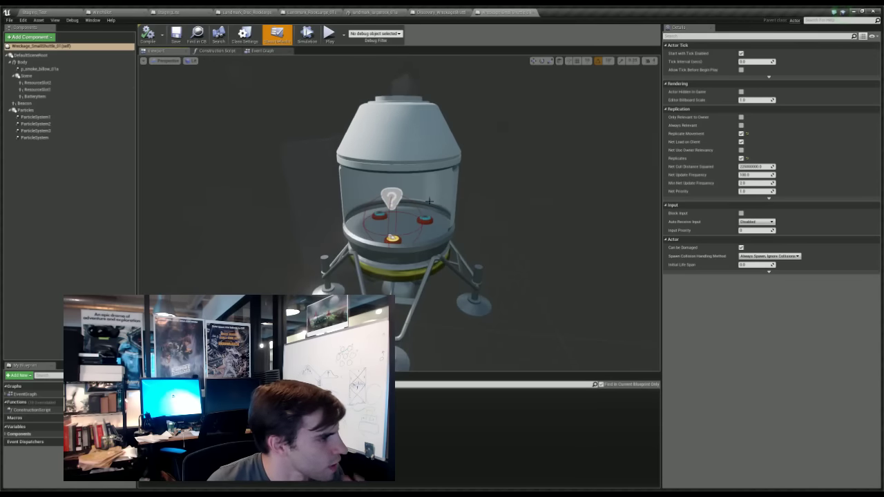
- Check the starting items of the shuttle's battery and resource slots, and set ResourceSlot1's starting item type to Malachite
left_click(56, 98)
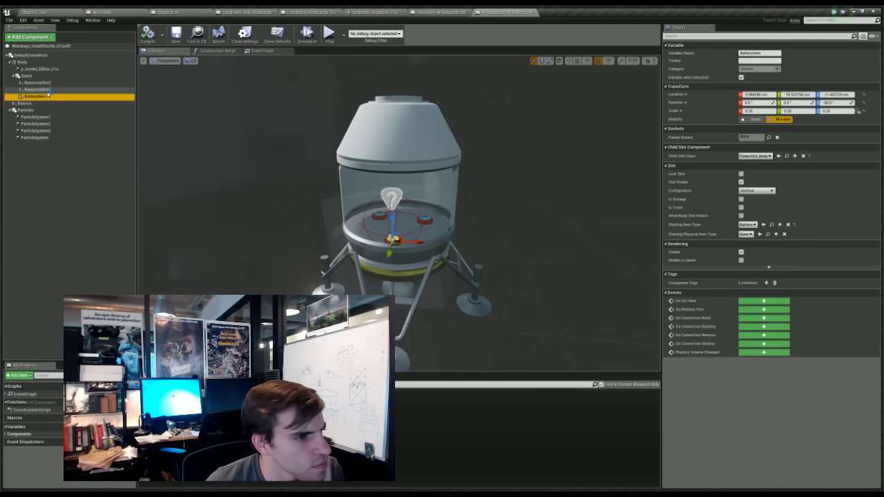
left_click(67, 90)
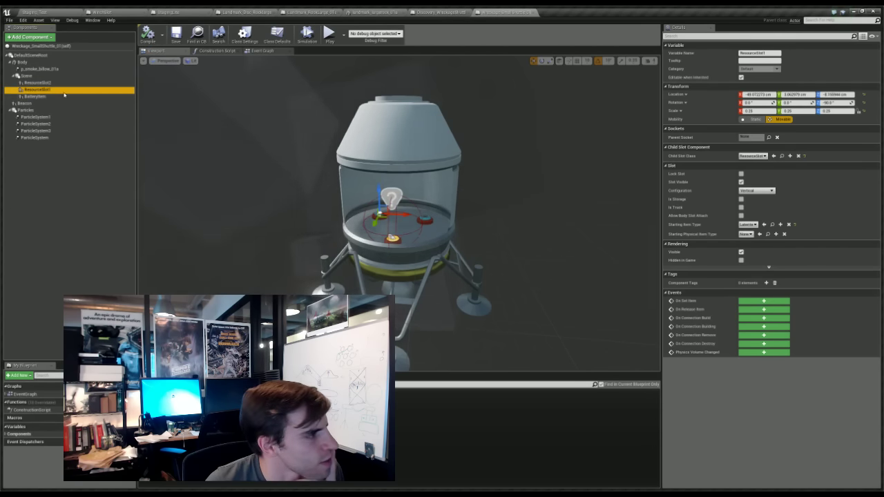
left_click(752, 226)
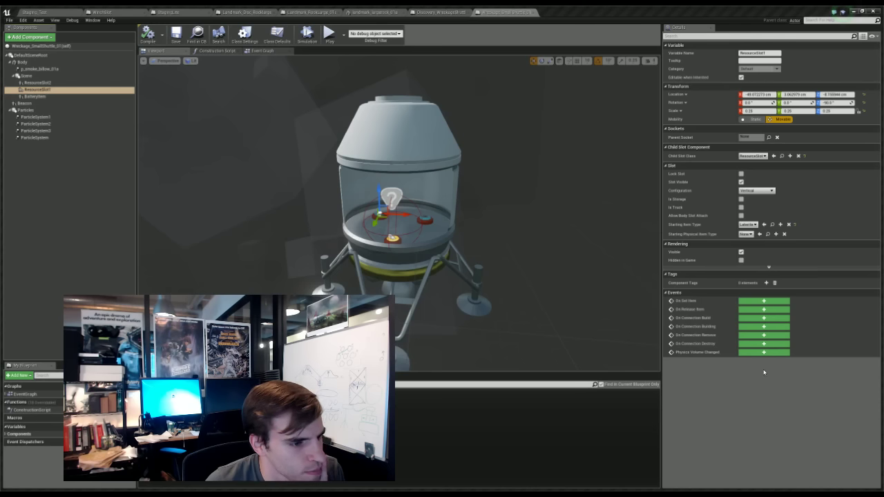
left_click(38, 82)
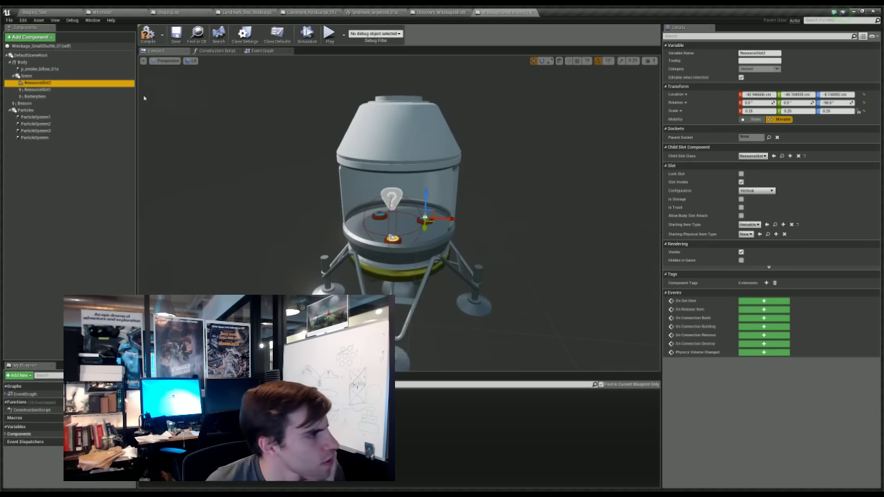
left_click(79, 90)
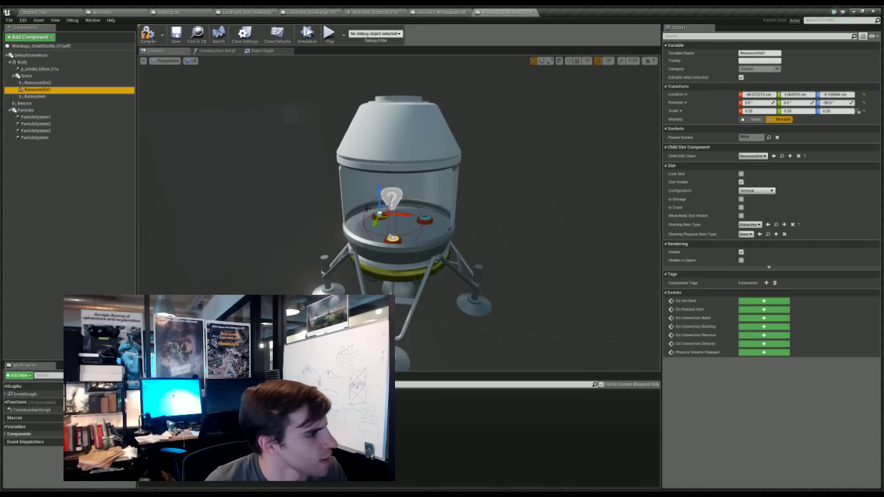
- View the shuttle model from other angles and check the starting item settings of its BatteryItem slot
left_click_drag(297, 208, 332, 231, "alt")
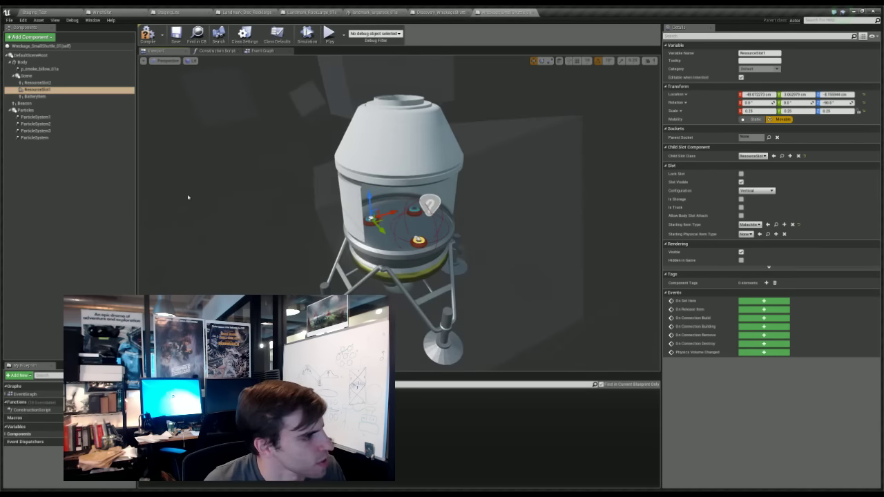
left_click_drag(188, 197, 235, 176, "alt")
left_click(62, 97)
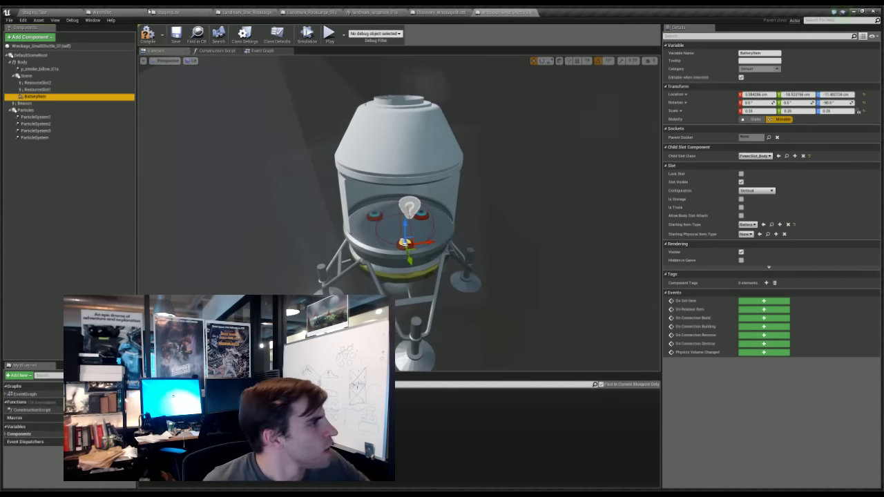
- In the StagingLite blueprint, set the SurfaceActors component's actor to Discovery_WreckageShuttleSmall_01
left_click(56, 12)
left_click(168, 12)
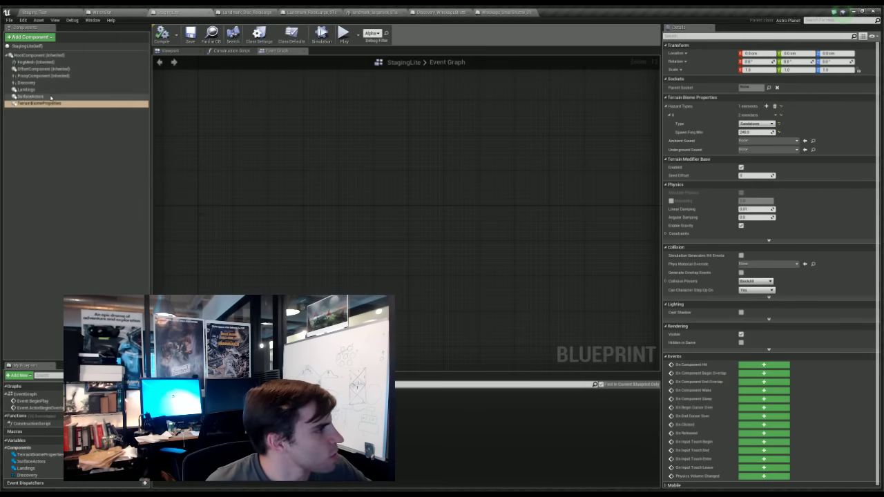
left_click(768, 125)
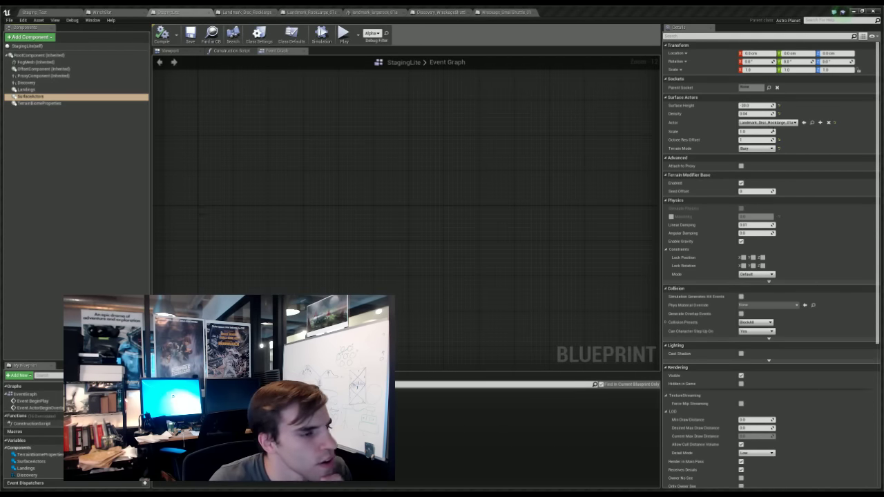
left_click(812, 271)
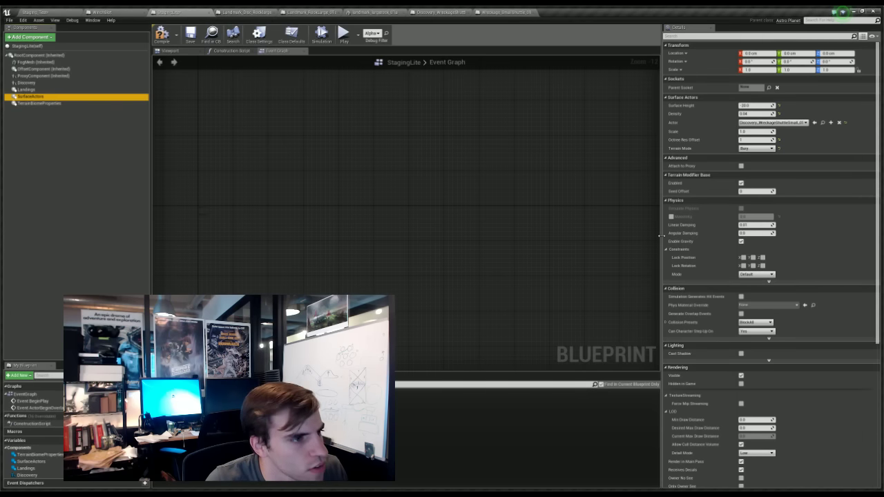
- Start a playtest of the Staging_Test level and run across the dunes to survey the spawned wreckage sites
left_click(49, 11)
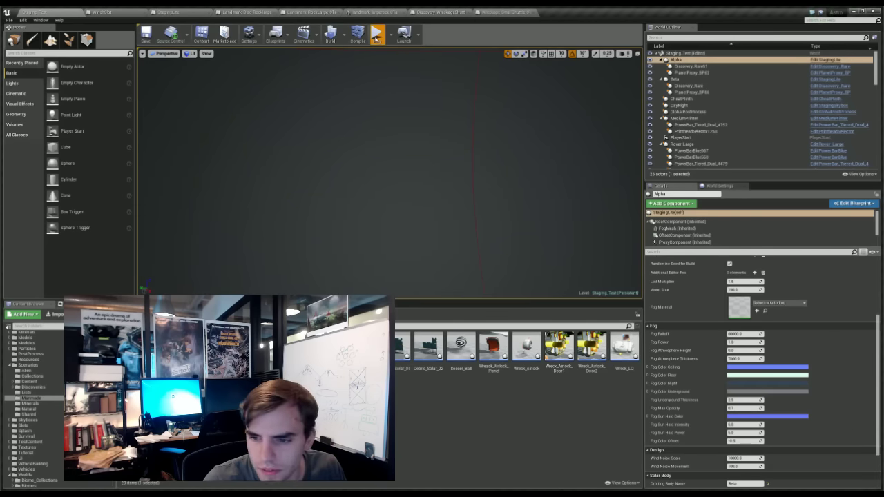
left_click(377, 36)
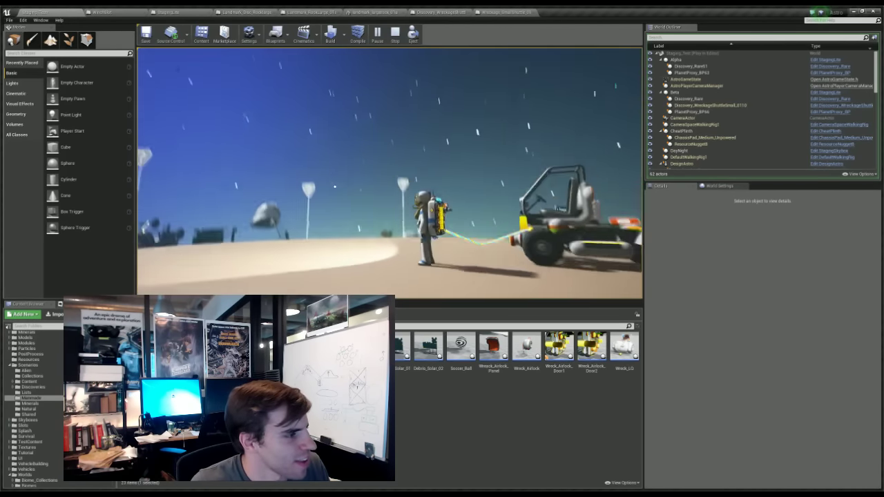
key("w")
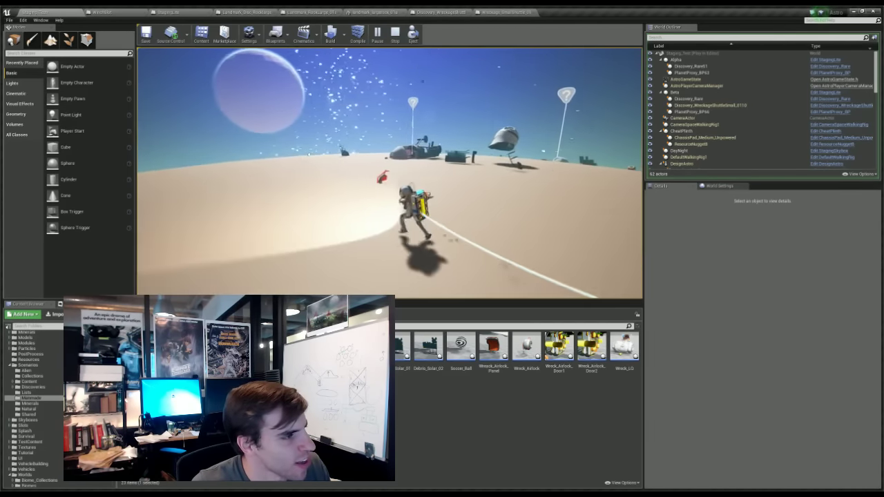
key("w")
key("d")
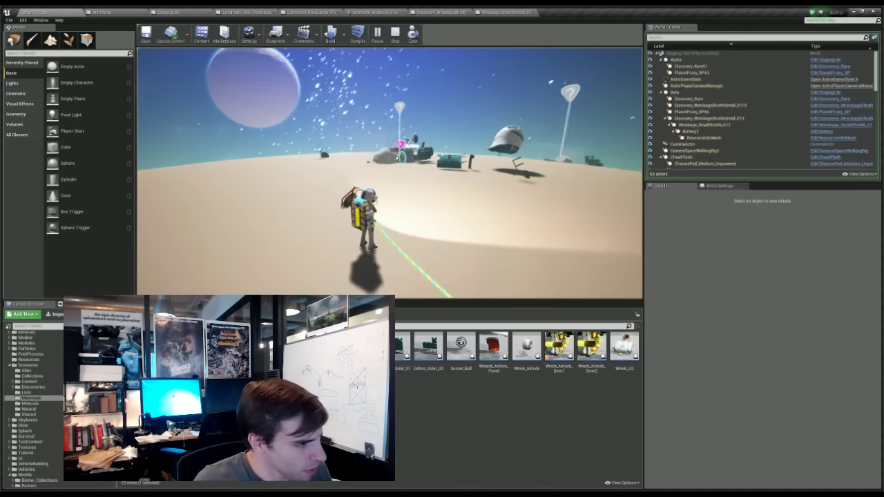
key("w")
key("w")
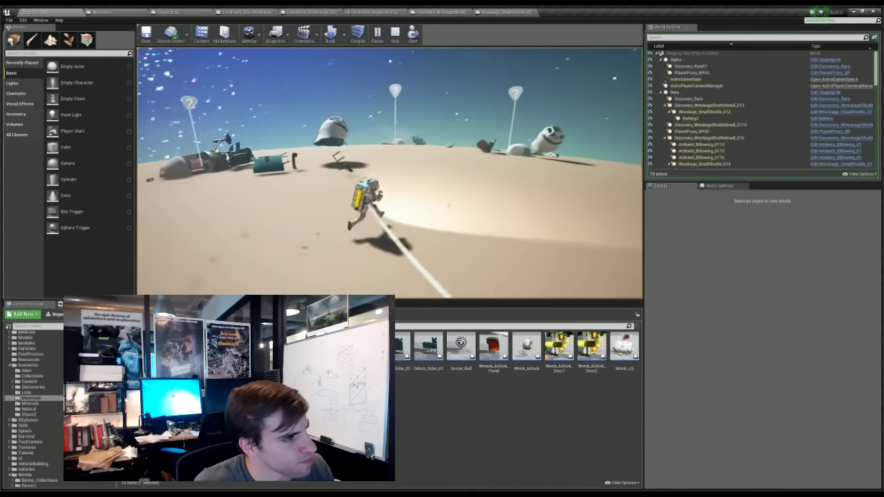
key("w")
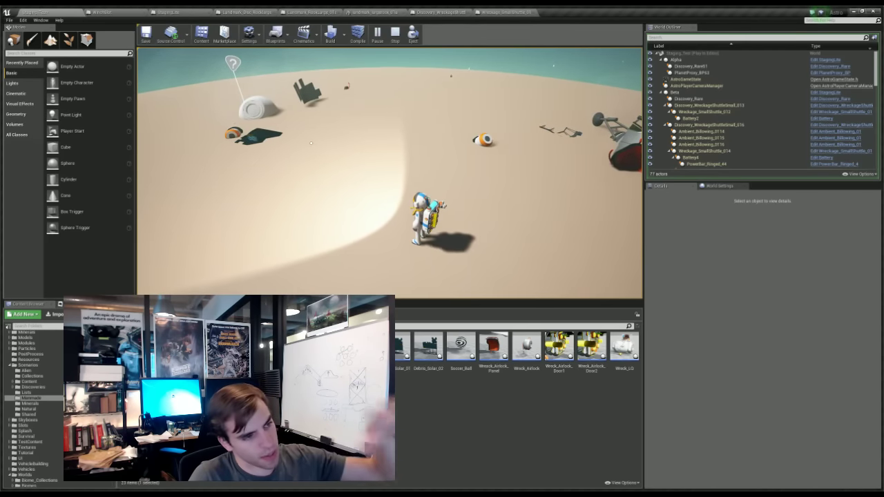
- Look around the scattered debris and walk up to the toppled shuttle wreckage near the solar panel debris
mouse_move(314, 112)
right_mouse_down()
mouse_move(350, 196)
mouse_move(417, 149)
right_mouse_up()
key("a")
key("s")
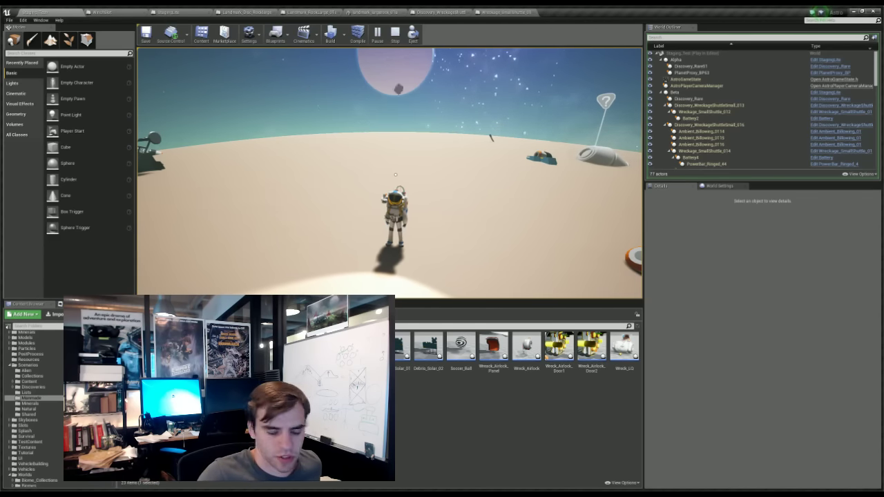
right_click_drag(396, 133, 423, 170)
key("w")
key("w")
key("w")
key("w")
- Interact with the toppled shuttle wreckage, dig away the terrain around it, and end the playtest
key("e")
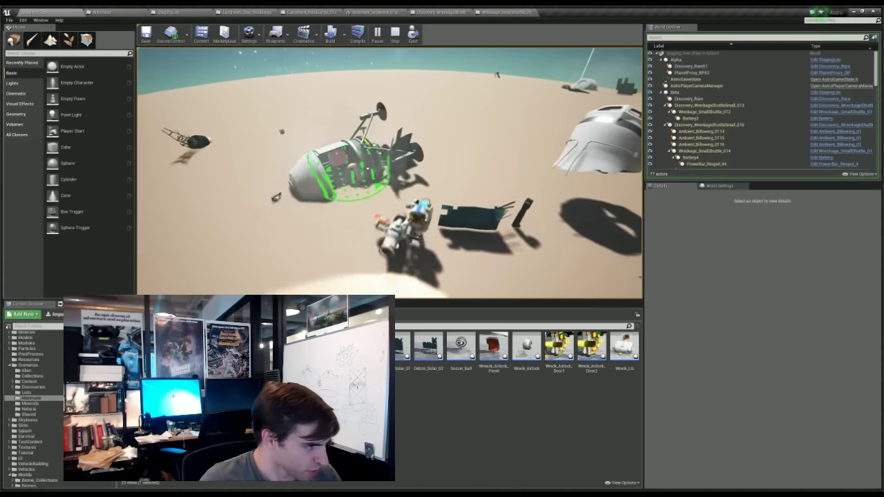
left_click_drag(327, 195, 311, 179)
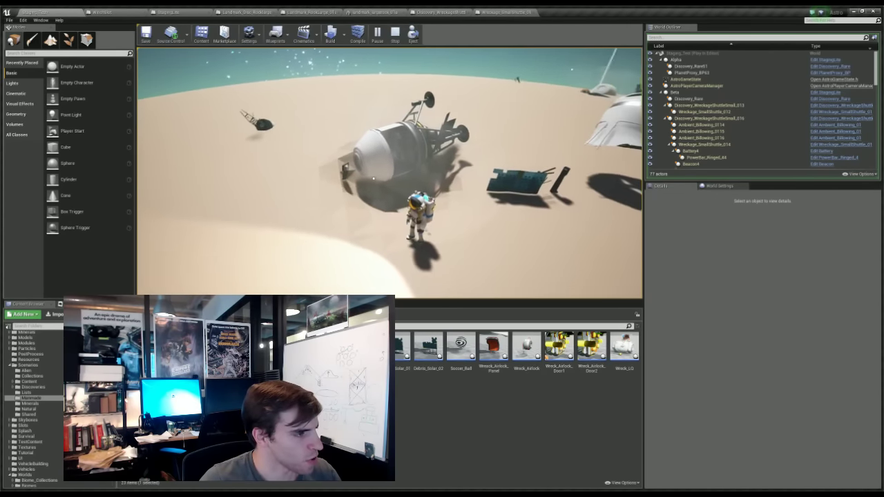
key("e")
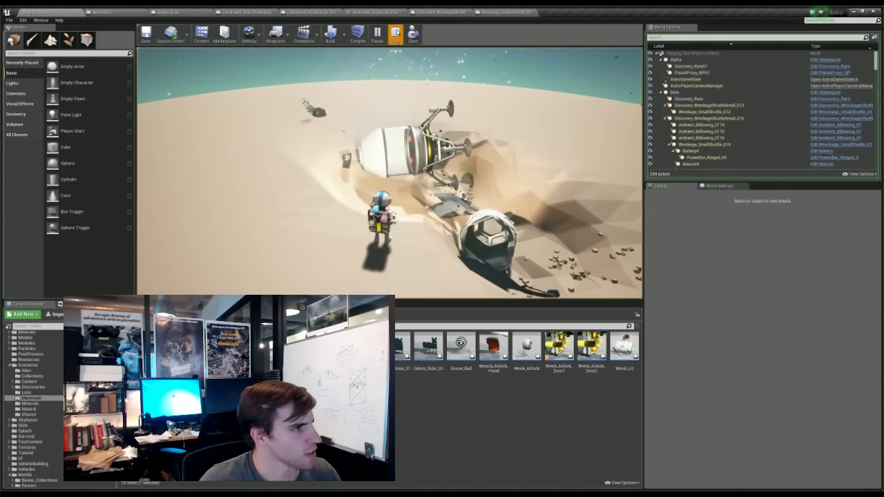
left_click(397, 32)
- Find the actor used by the WreckageShuttleSmall raycast and set StagingLite's SurfaceActors actor to Wreckage_SmallShuttle_01
left_click(439, 12)
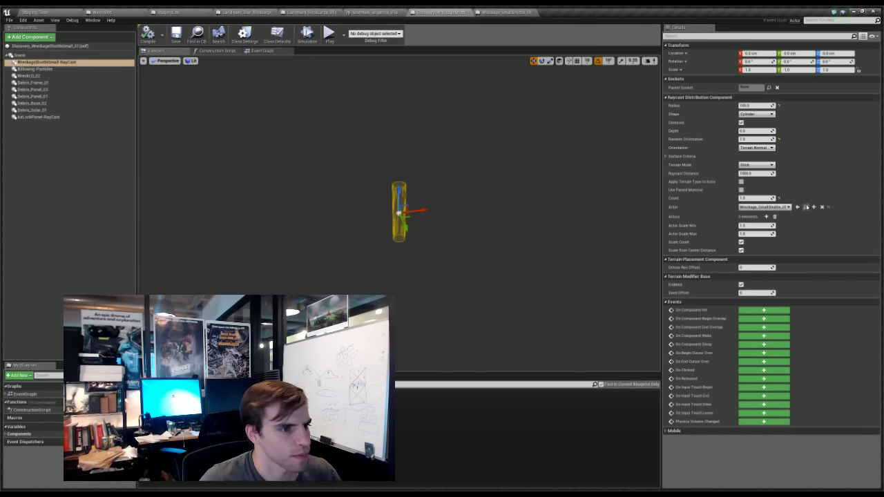
left_click(807, 208)
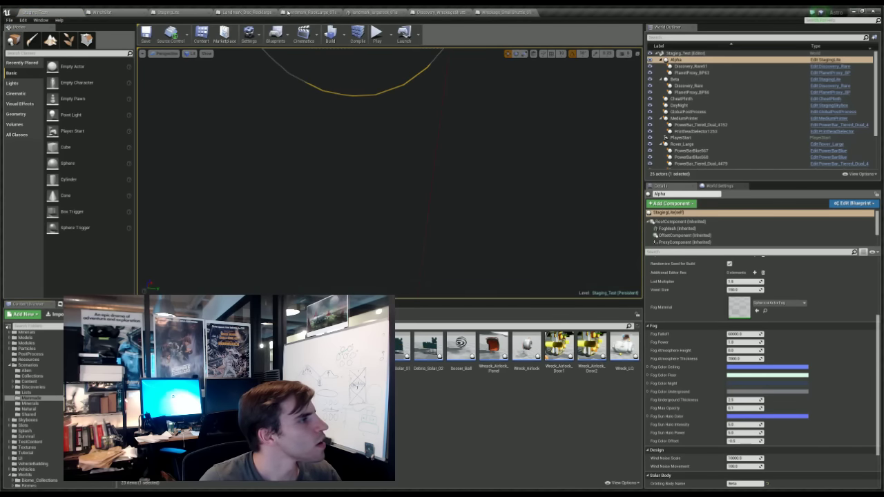
left_click(168, 12)
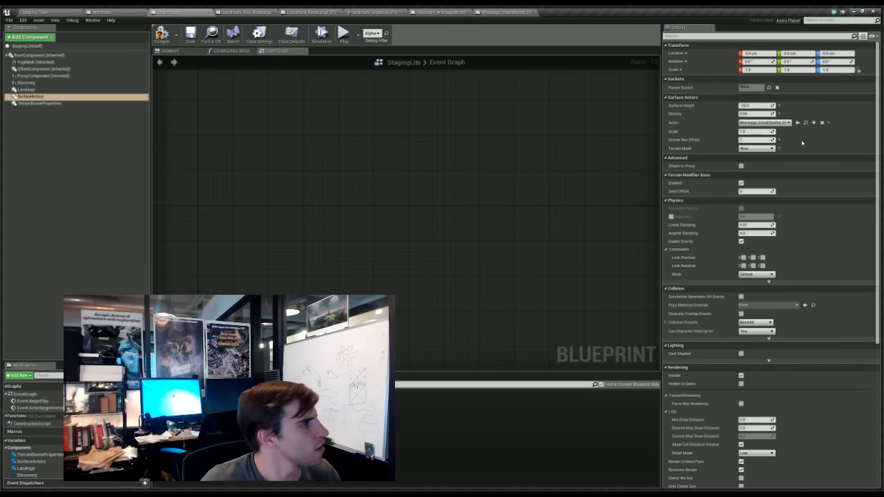
- Playtest the Staging_Test level again, run to a buried small shuttle, and excavate it with the terrain tool
left_click(35, 11)
left_click(377, 35)
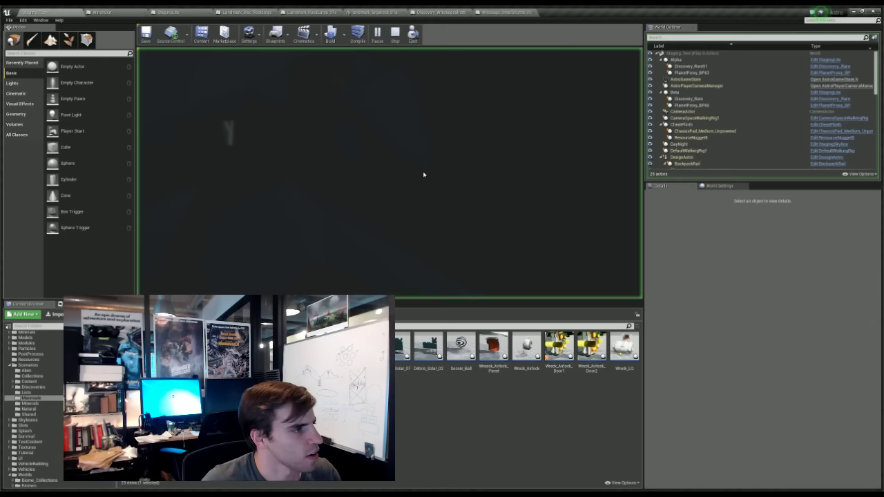
key("w")
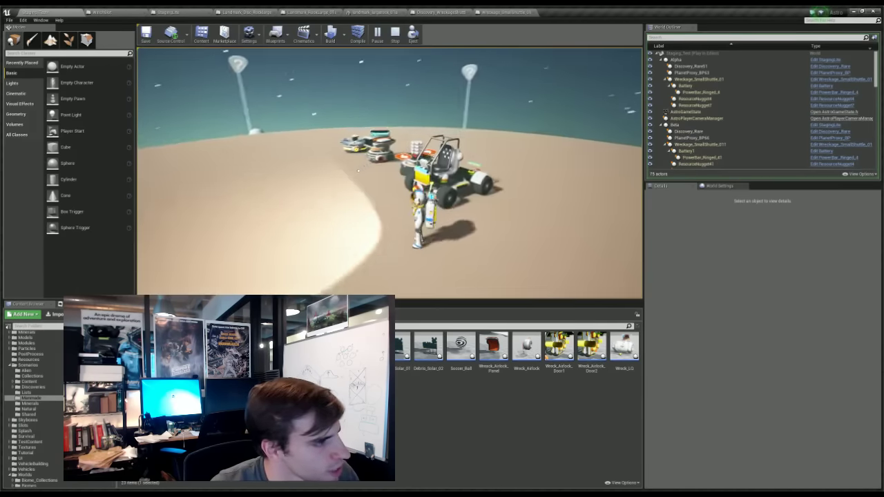
key("w")
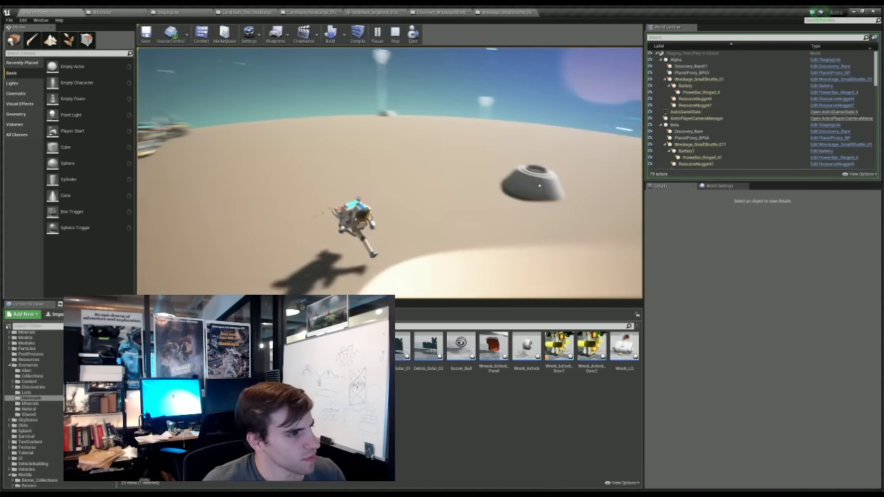
key("e")
left_click(462, 171)
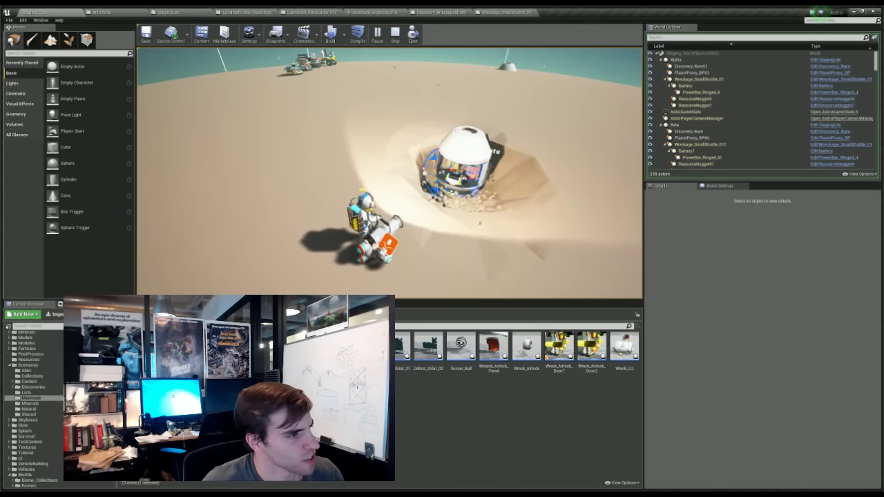
right_click_drag(423, 136, 468, 197)
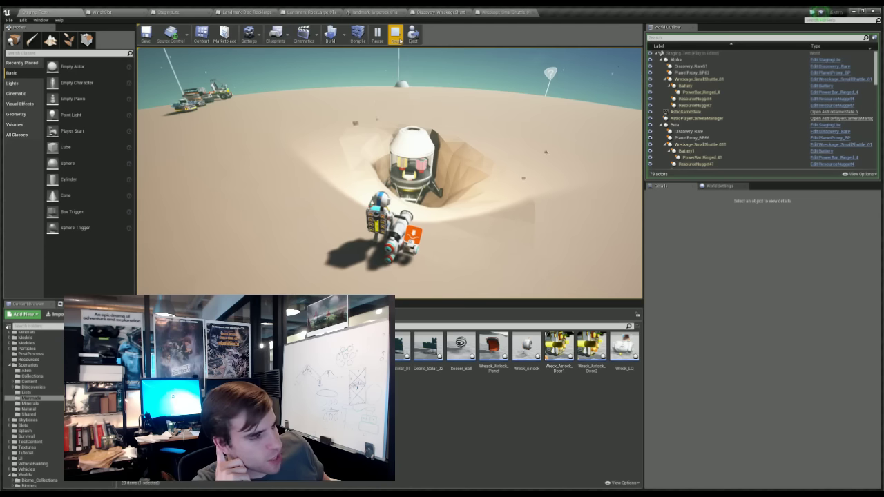
- Return to the rover, spawn a medium battery from the debug menu, and place it beside the solar-panelled platform
key("w")
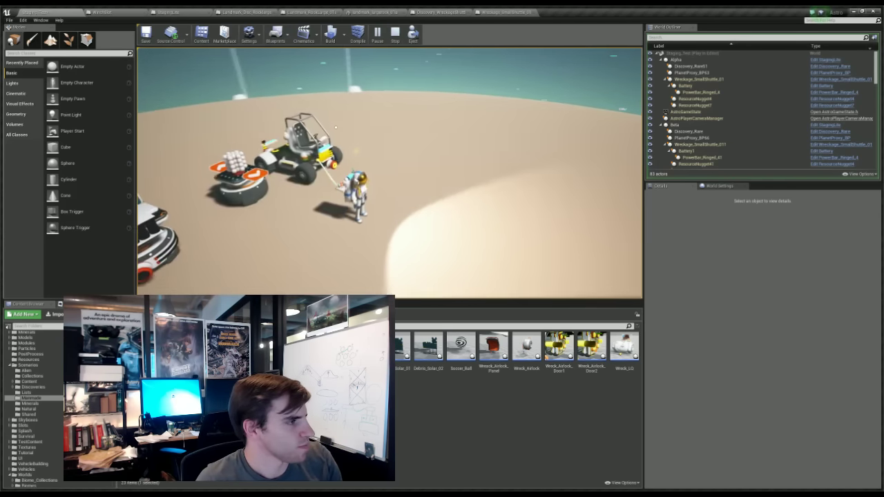
key("grave")
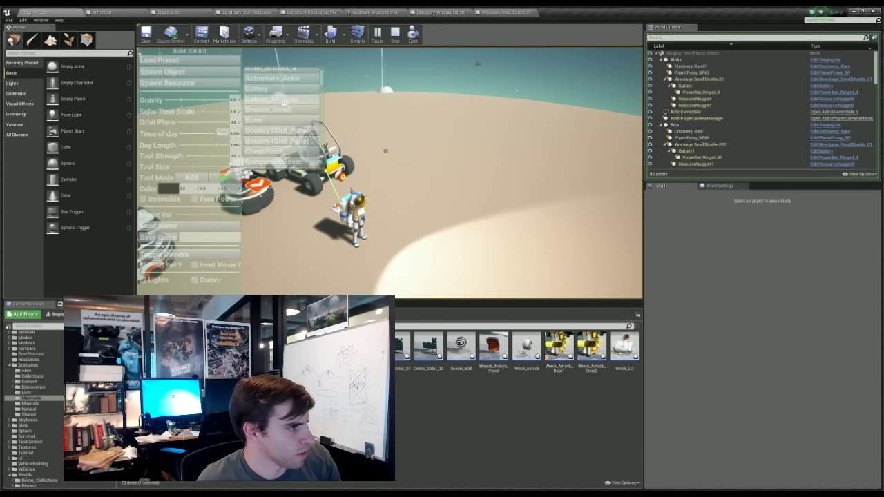
left_click(284, 102)
key("Tab")
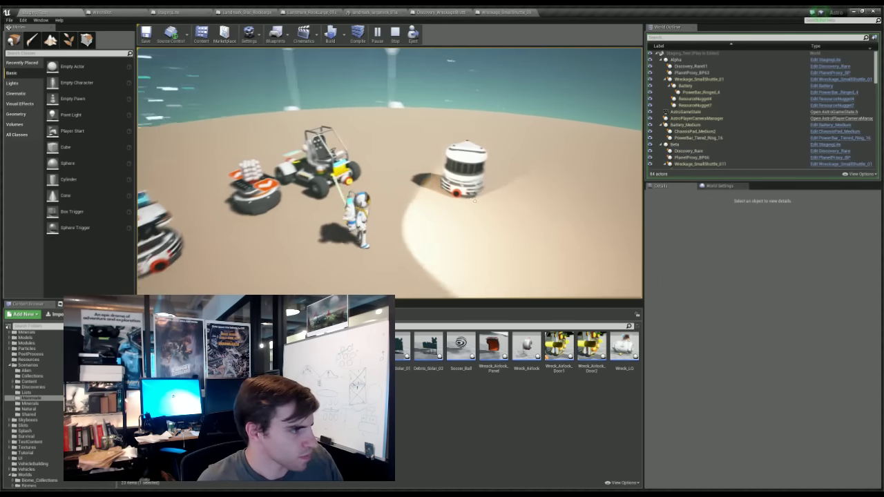
left_click_drag(475, 197, 296, 225)
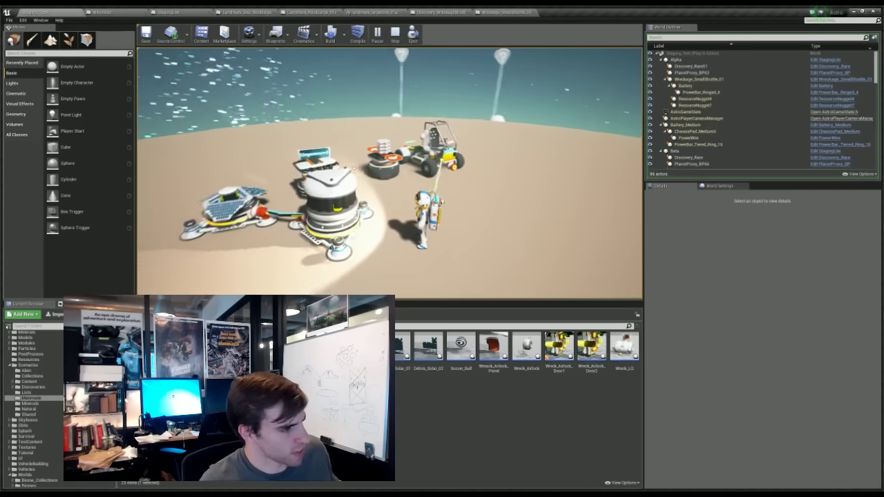
- Load the medium battery onto the back of the large rover and board the rover
right_click_drag(354, 168, 340, 202)
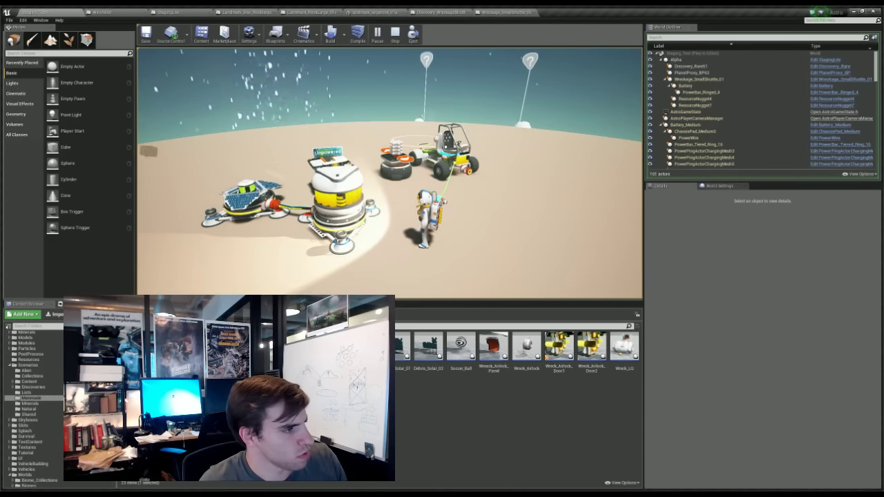
left_click_drag(335, 218, 379, 144)
key("w")
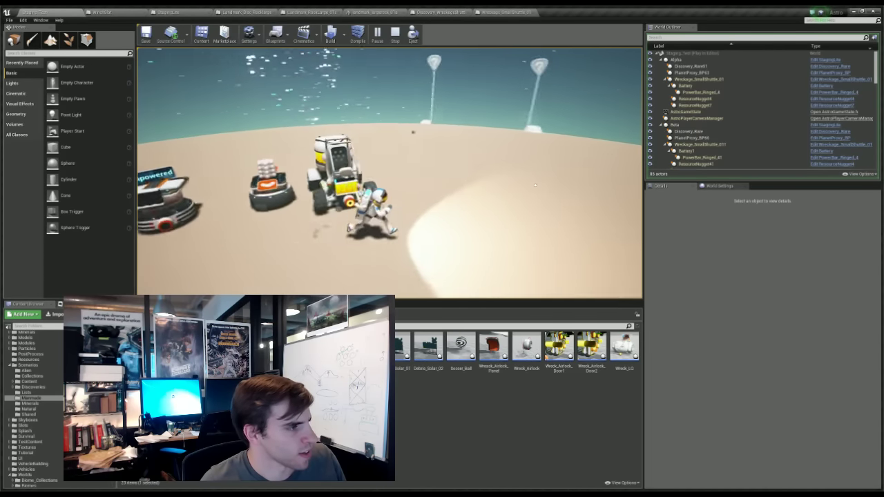
key("f")
- Drive the battery-loaded rover across the dunes among the wreckage beacons
key("w")
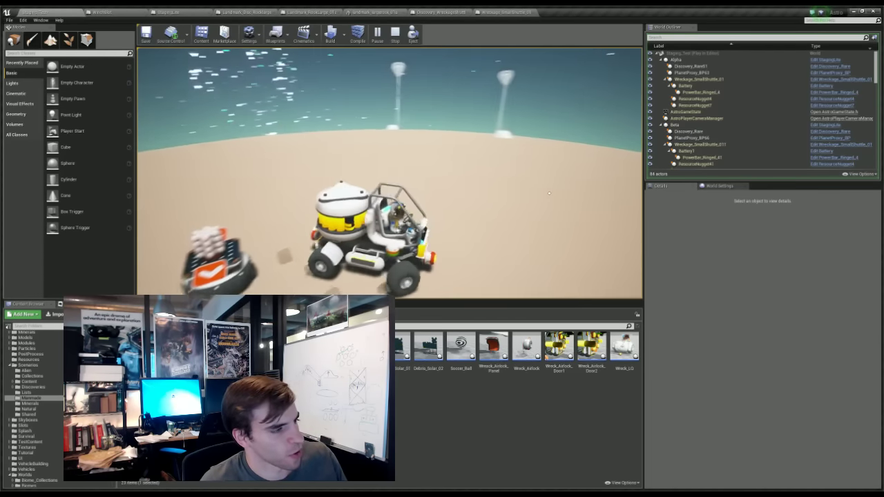
key("w")
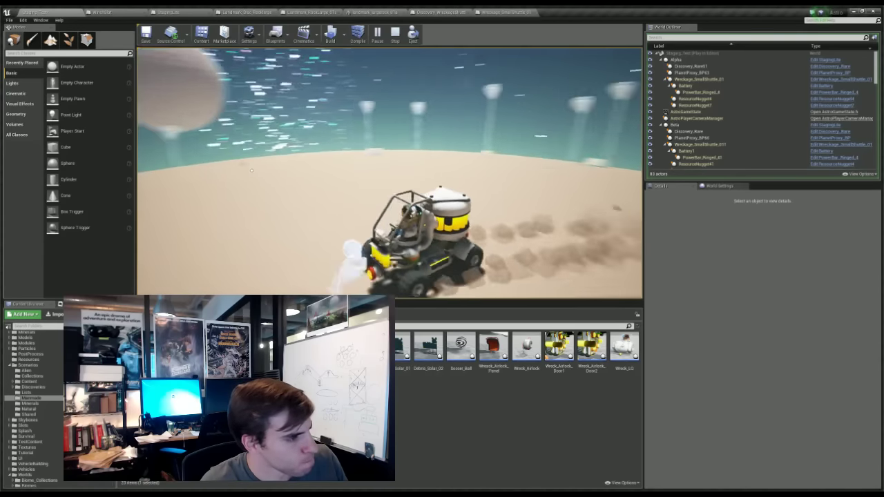
key("w")
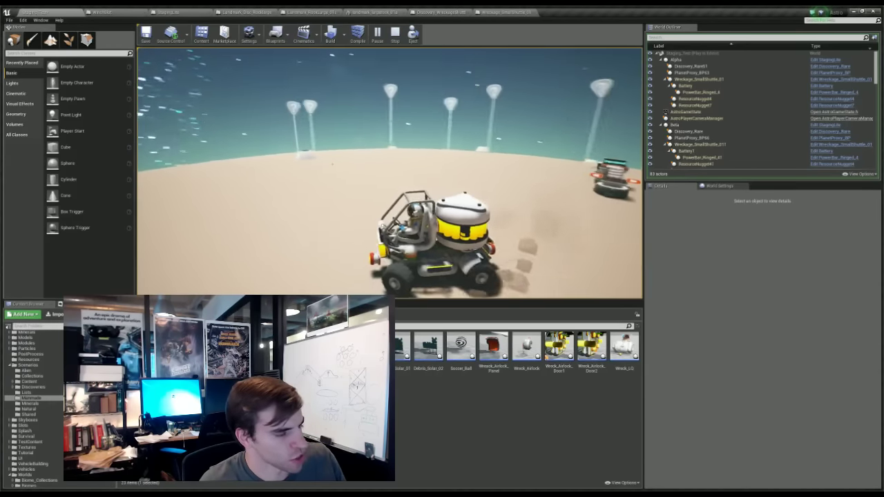
- Get out of the rover and unload the medium battery onto the ground beside it
key("f")
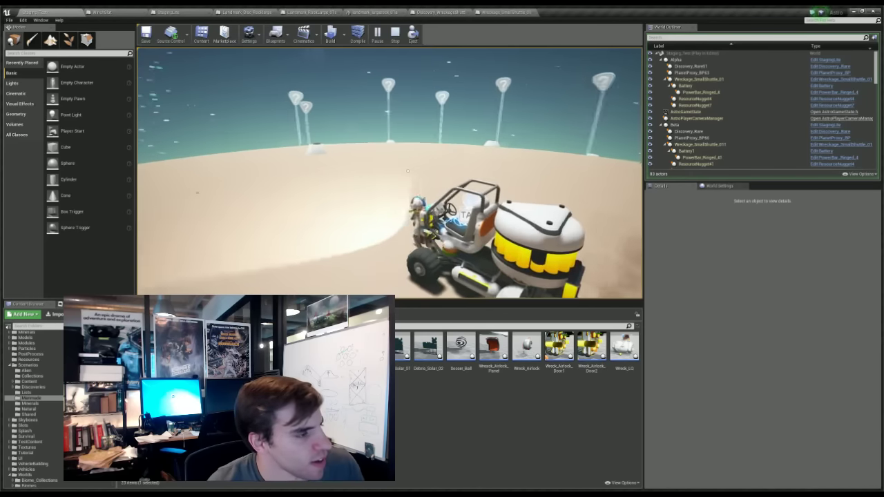
key("s")
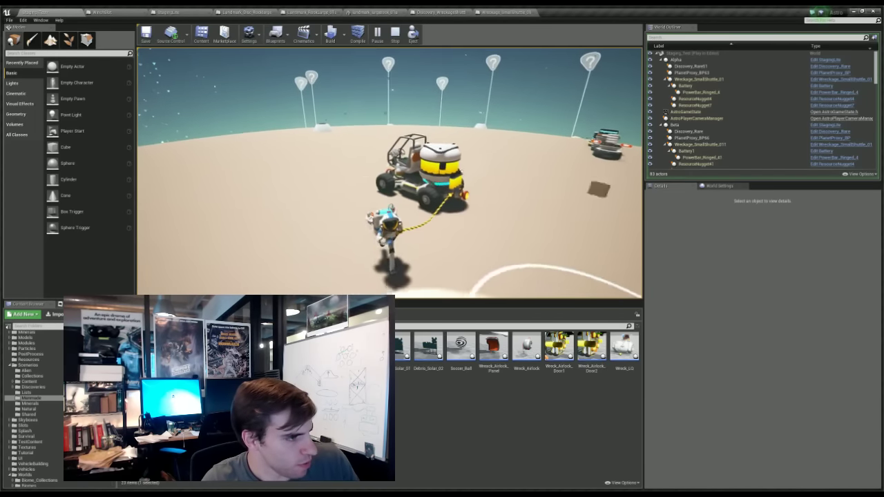
left_click_drag(372, 138, 454, 136)
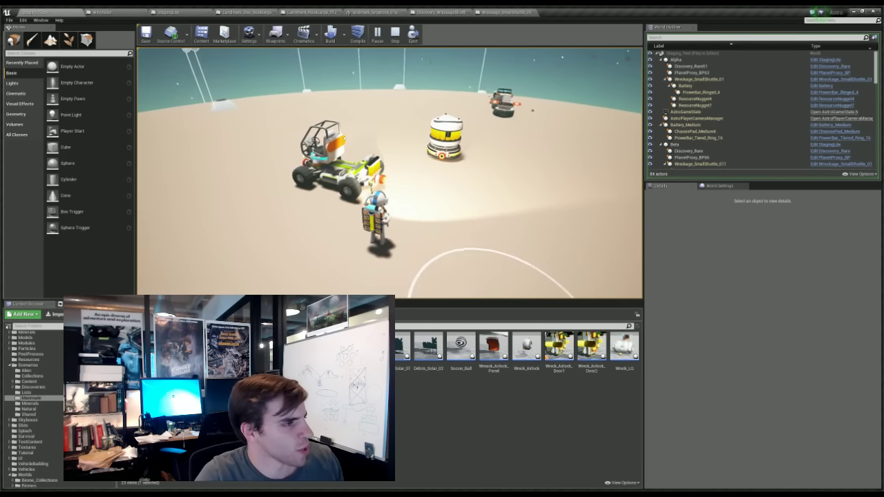
- Walk the astronaut around the unloaded medium battery and rover to test the tether connection
key("d")
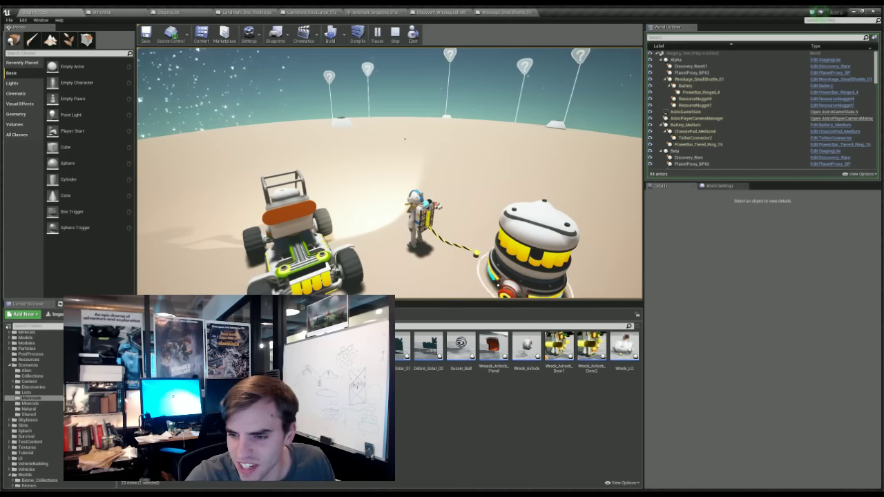
right_click_drag(410, 175, 351, 174)
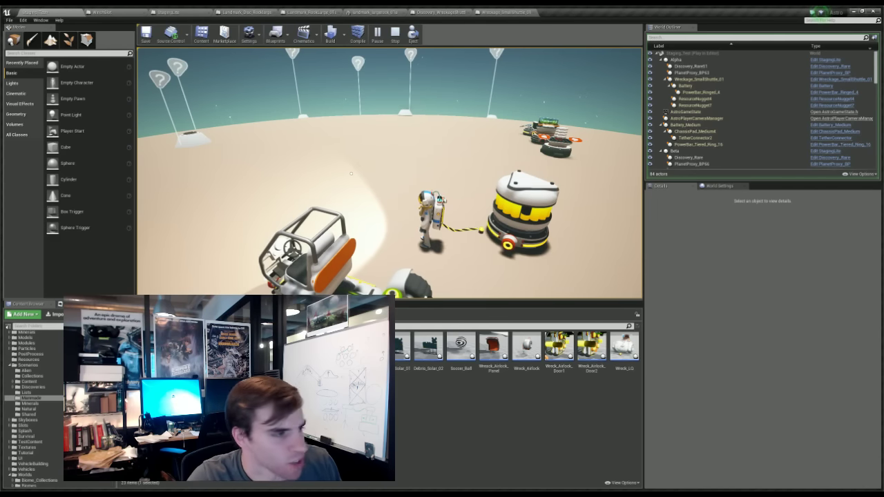
key("w")
right_click_drag(352, 174, 337, 97)
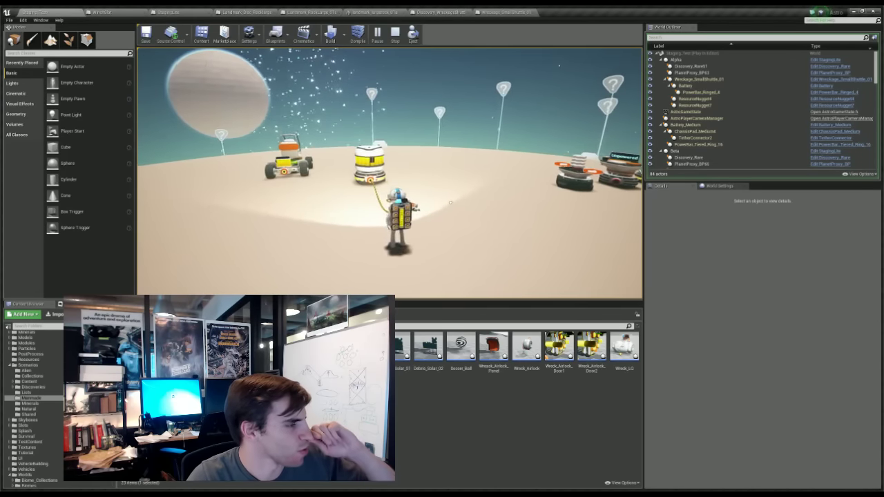
right_click_drag(450, 202, 333, 196)
right_click_drag(555, 217, 385, 170)
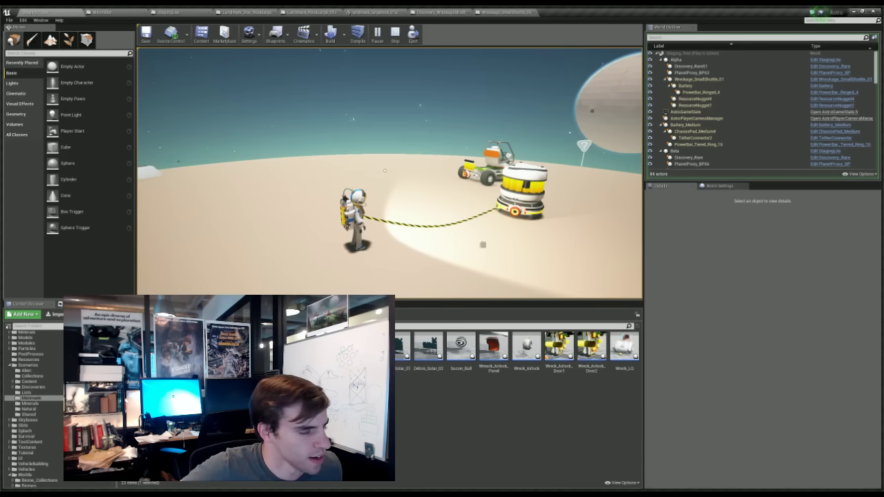
right_click_drag(385, 170, 386, 196)
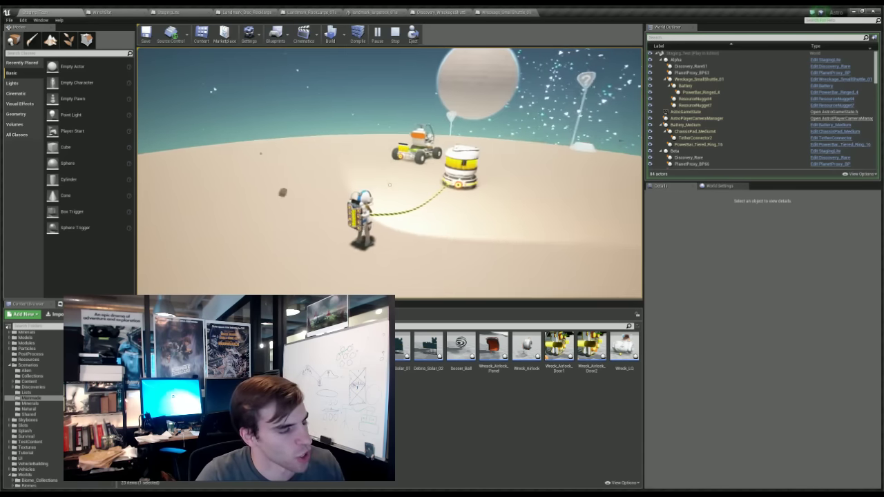
- Walk the tethered astronaut past the battery towards the distant beacons and end the play session
scroll(385, 196, "down", 3)
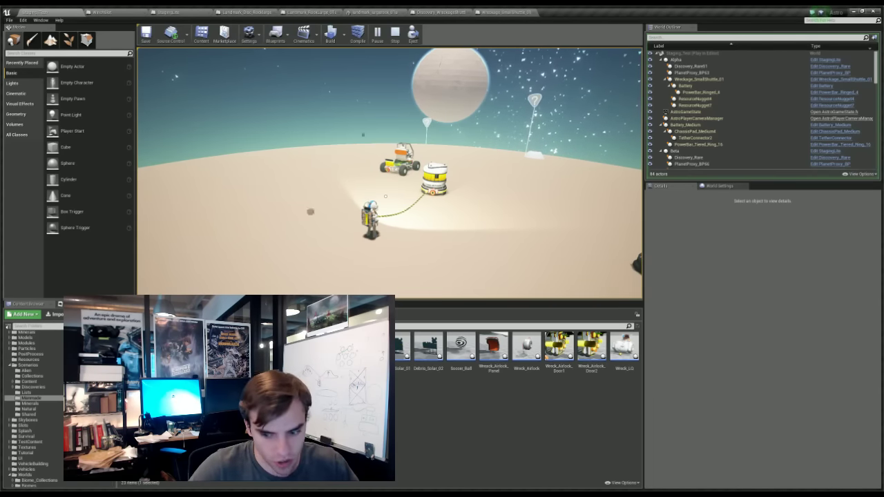
right_click_drag(385, 197, 485, 189)
key("d")
scroll(471, 184, "up", 3)
key("w")
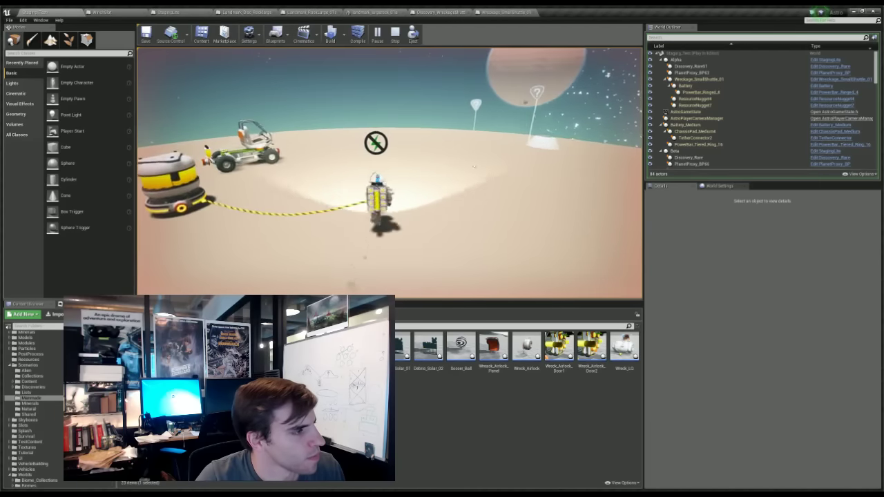
key("a")
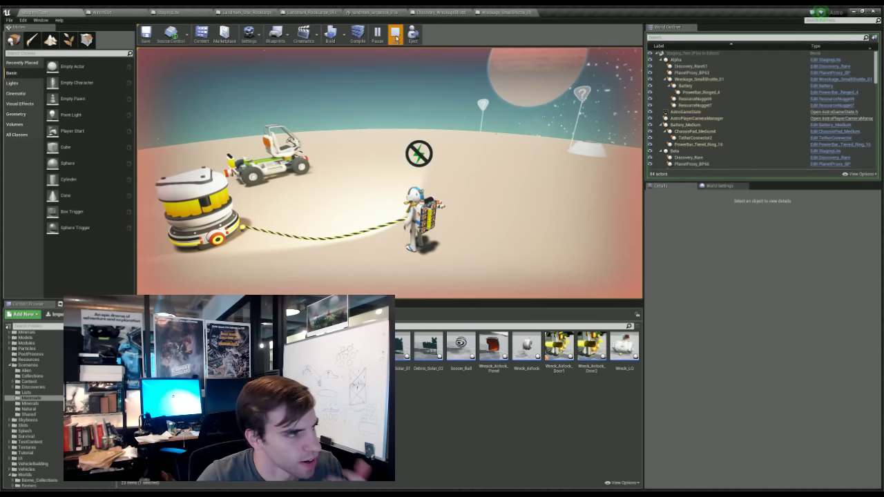
left_click(395, 35)
left_click(439, 139)
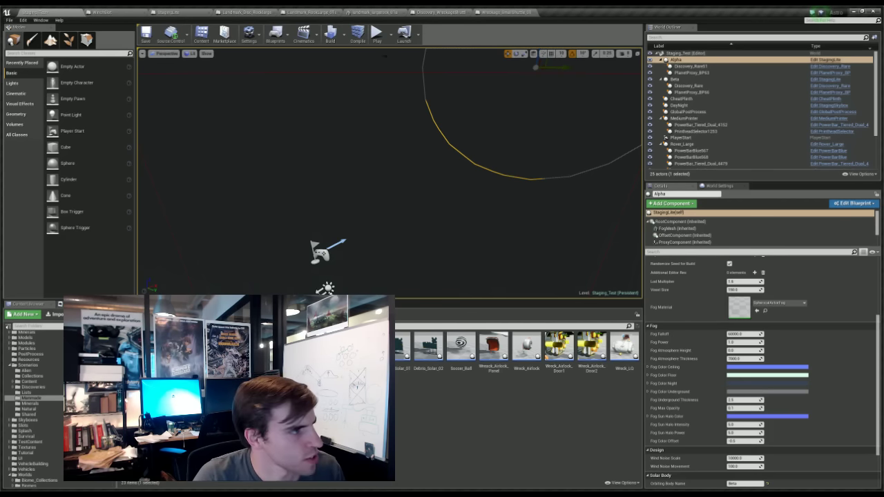
- Switch to the small shuttle wreckage blueprint and focus the view on its BatteryItem slot
left_click(449, 11)
left_click(517, 13)
left_click(453, 12)
left_click(508, 12)
scroll(413, 245, "up", 3)
left_click_drag(519, 265, 501, 277, "alt")
key("f")
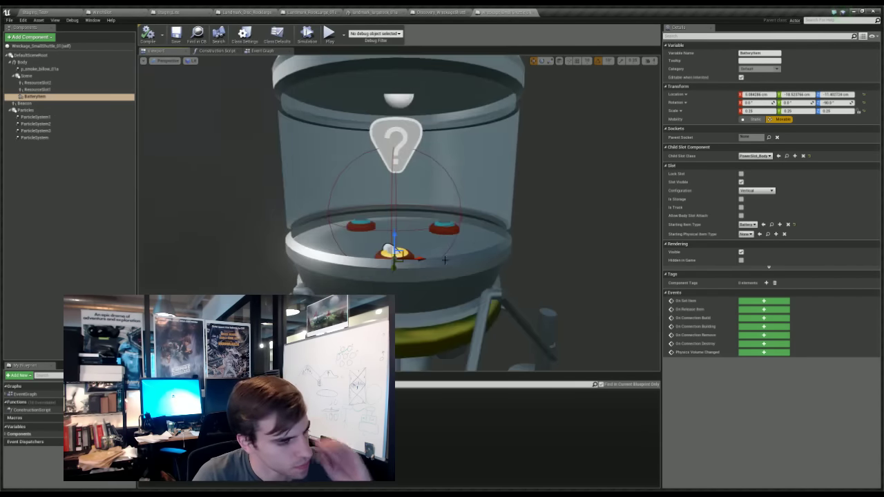
- Examine the shuttle's windowed compartment and reward slots from several distances and angles
scroll(472, 253, "up", 2)
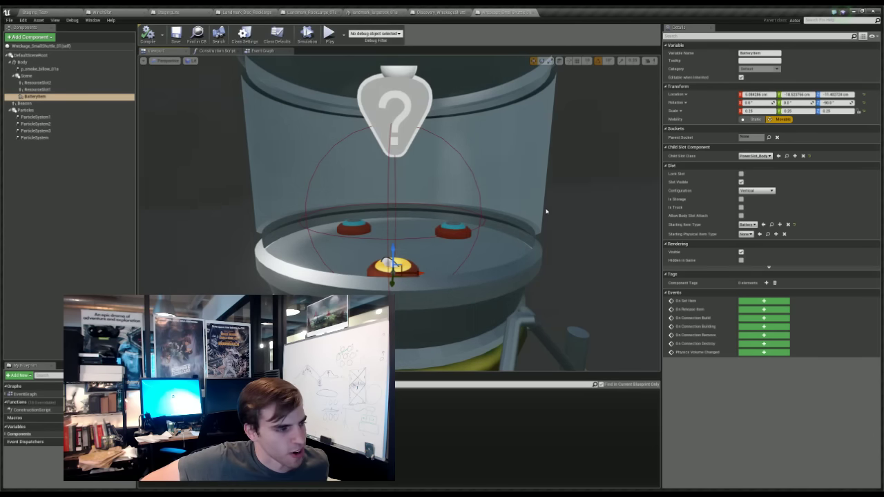
scroll(542, 216, "down", 6)
scroll(528, 234, "up", 9)
scroll(478, 263, "down", 7)
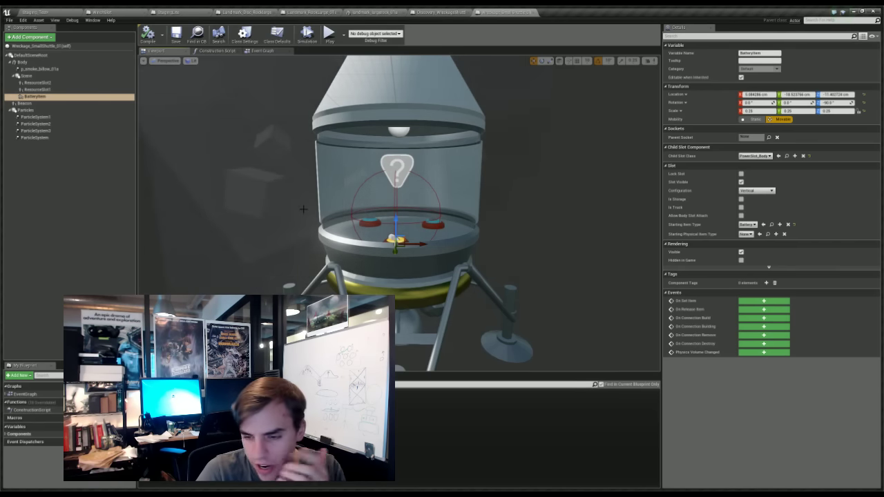
scroll(328, 236, "down", 3)
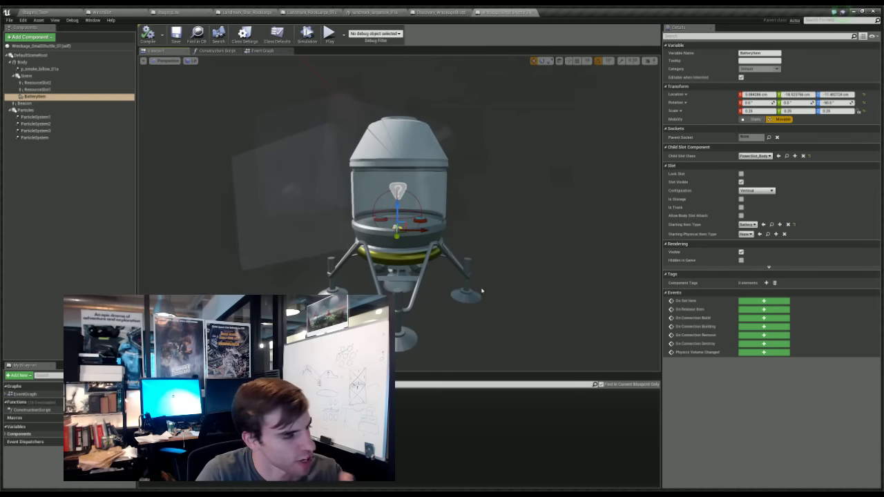
scroll(399, 214, "up", 3)
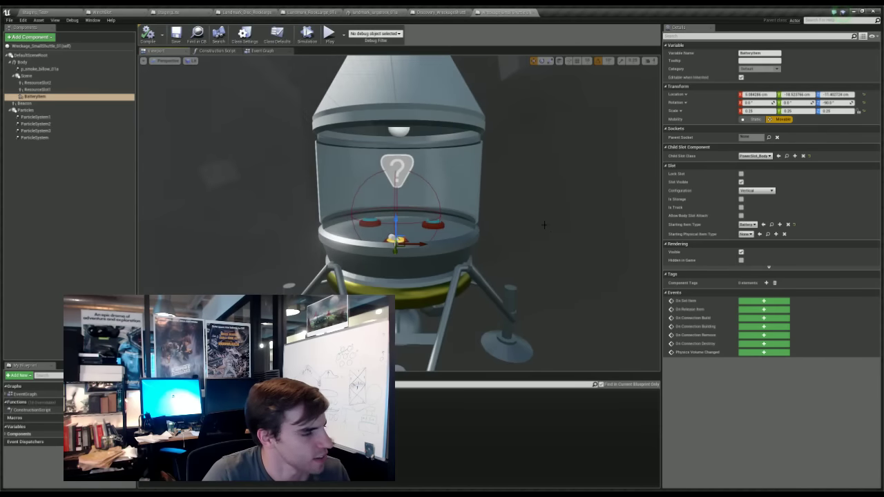
left_click_drag(544, 224, 450, 247, "alt")
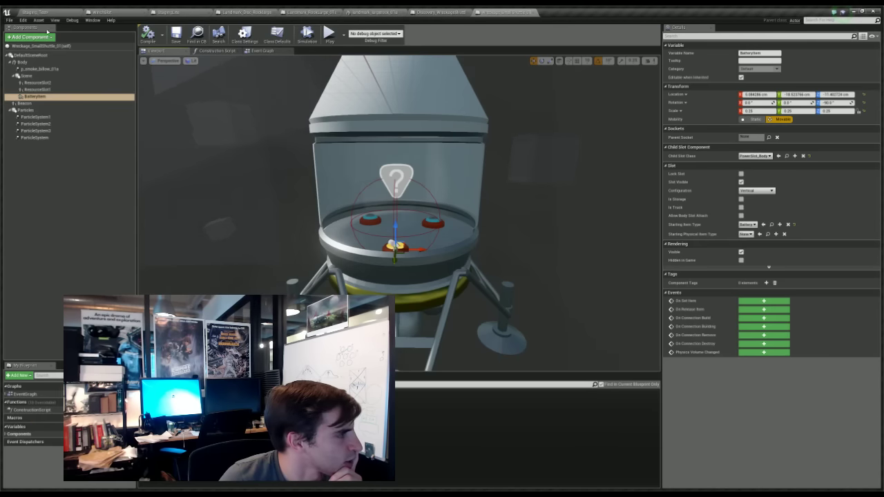
scroll(399, 213, "down", 1)
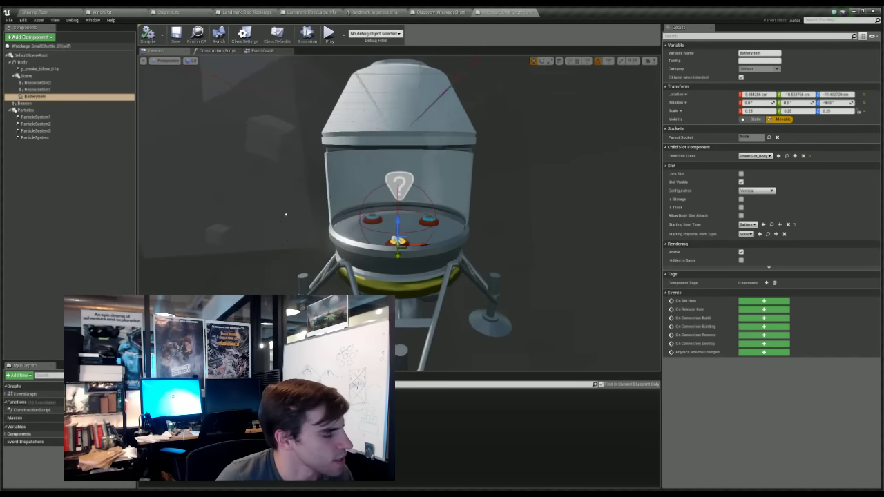
right_click_drag(286, 214, 294, 207)
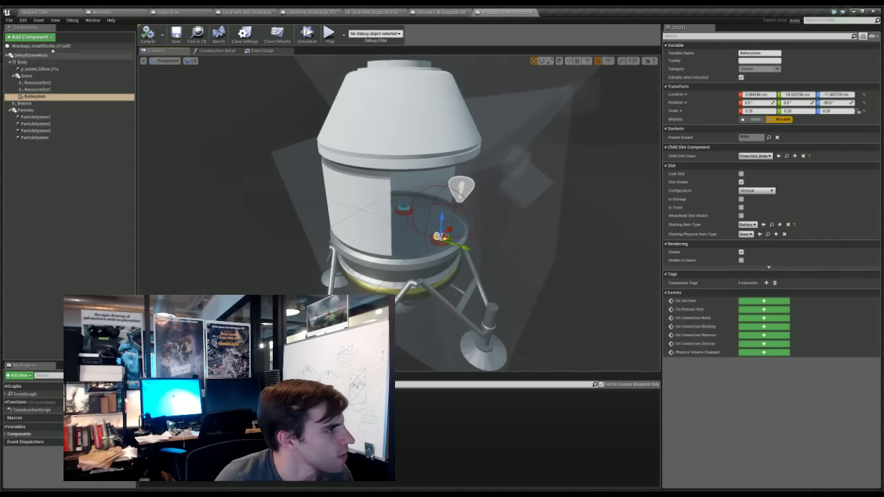
- Try different wreckage meshes in a new static mesh component beside the shuttle and delete the component
left_click(33, 38)
left_click(106, 175)
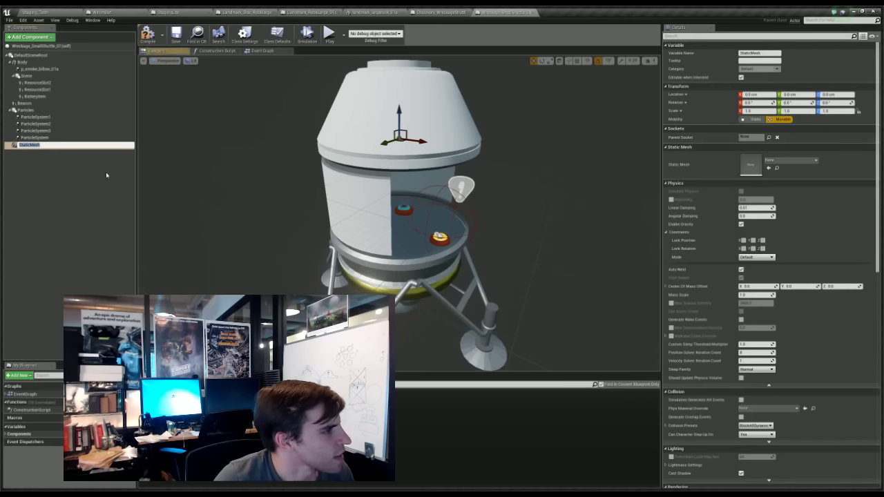
left_click_drag(233, 209, 207, 196, "alt")
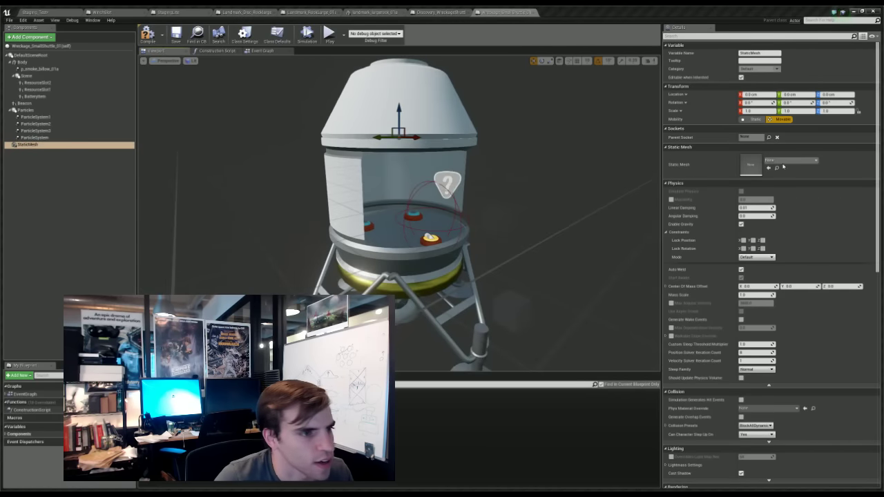
left_click(798, 231)
left_click_drag(416, 134, 545, 135)
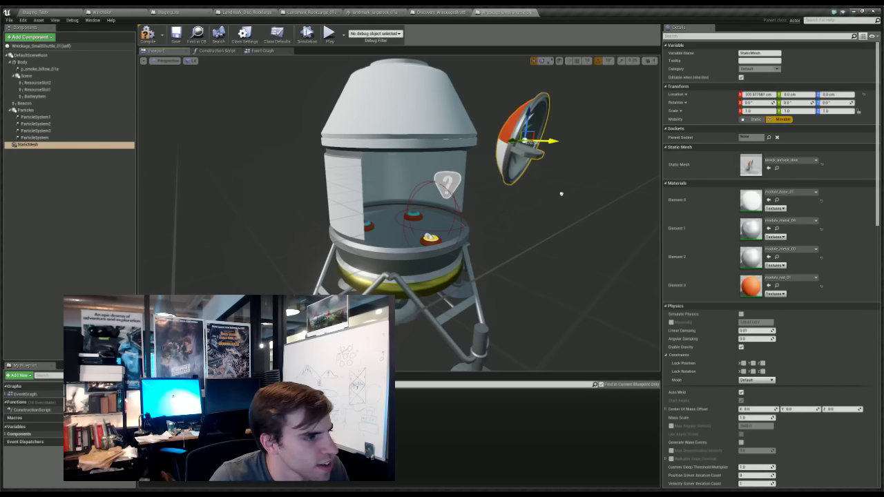
left_click(786, 162)
left_click(794, 247)
left_click_drag(596, 168, 577, 186, "alt")
key("Delete")
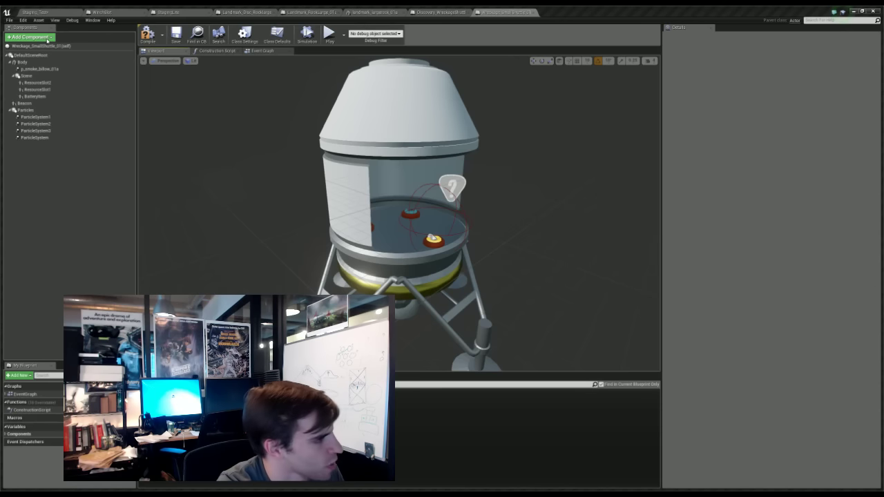
- Add a cylinder component and lower it into the shuttle's windowed compartment, at about -170 cm in Z
key("Return")
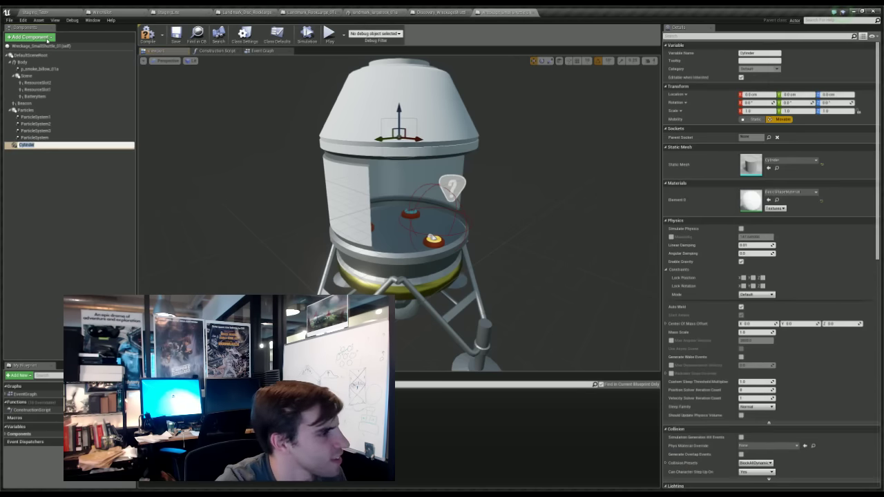
left_click_drag(415, 111, 399, 170, "alt")
left_click_drag(572, 123, 538, 196, "alt")
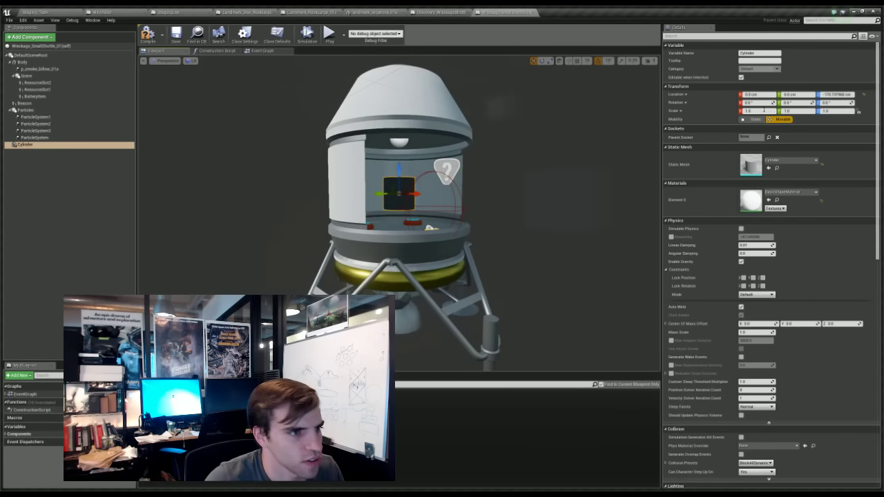
- Set the cylinder's X and Y scale to 2
type("2")
key("Tab")
type("2")
key("Return")
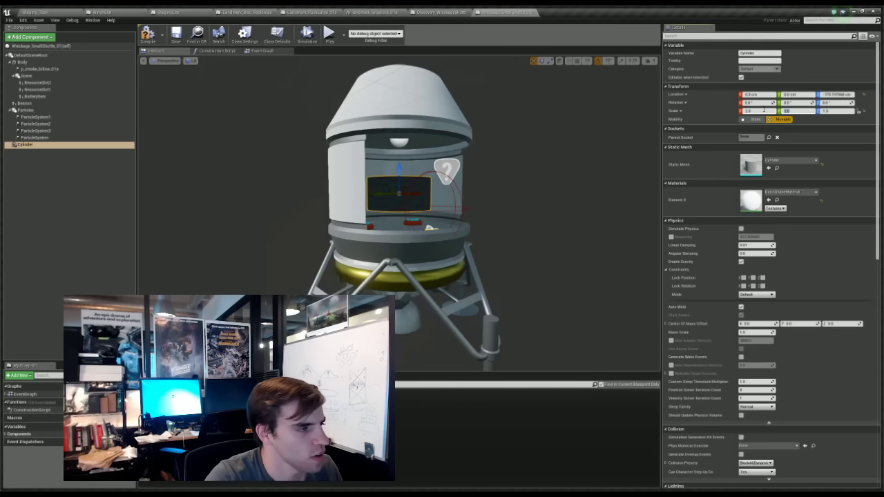
- Scale the cylinder to 4 in X and Y and 3 in Z so it fills the compartment
left_click(764, 110)
type("4")
key("Tab")
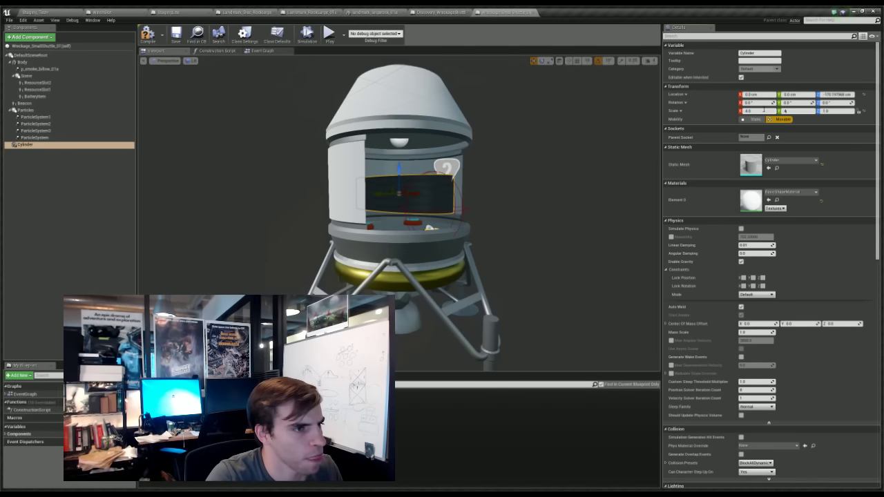
type("4")
key("Return")
left_click_drag(492, 173, 422, 217, "alt")
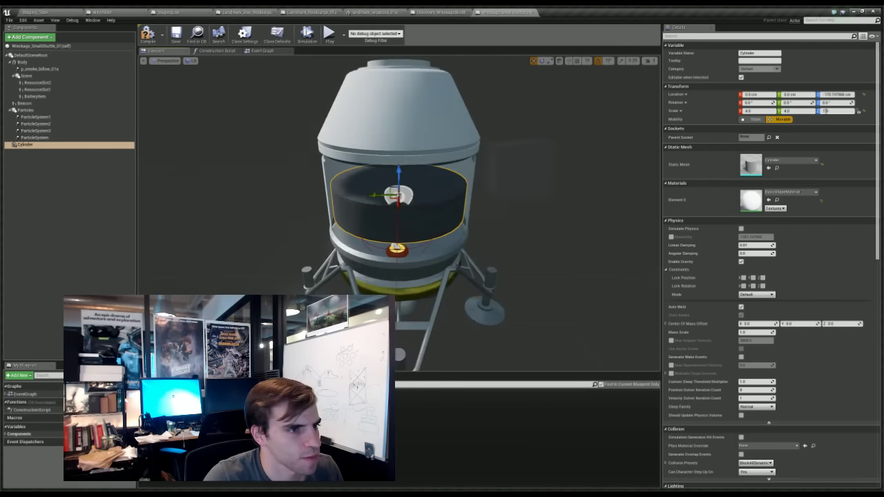
type("4")
key("Return")
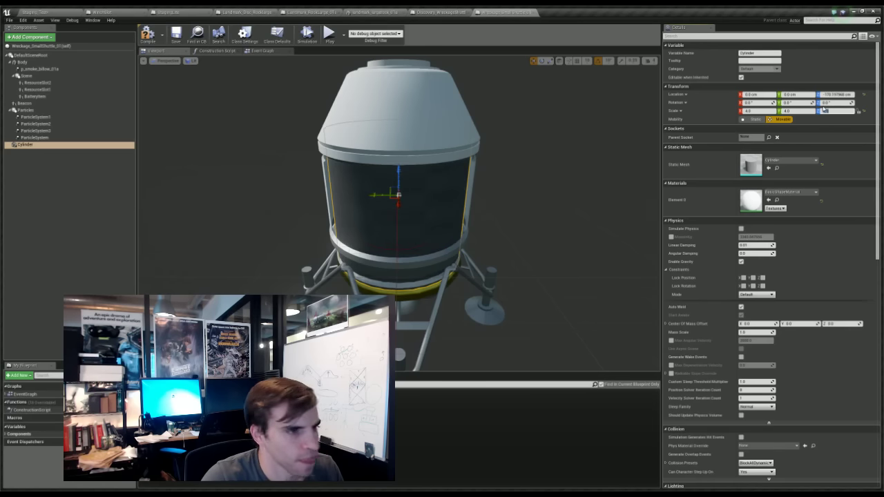
left_click_drag(615, 195, 500, 184, "alt")
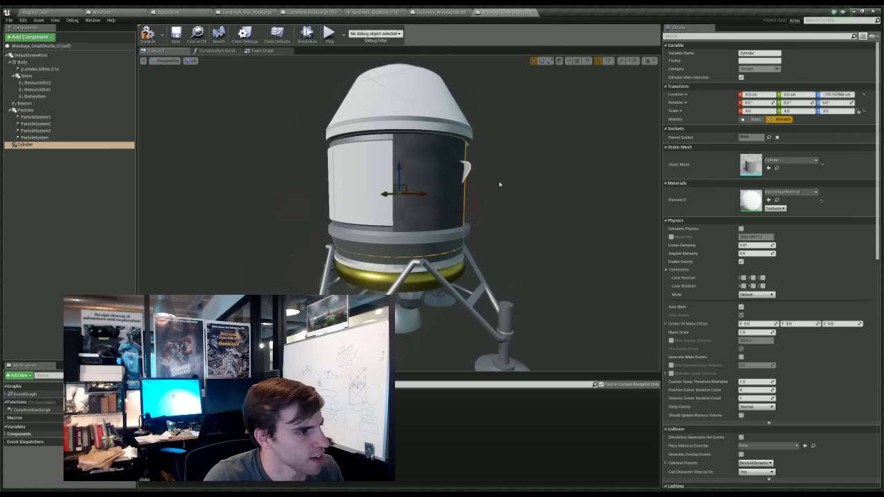
- Apply the shuttle body's first material, module_base_01, to the cylinder and save the blueprint
left_click(405, 109)
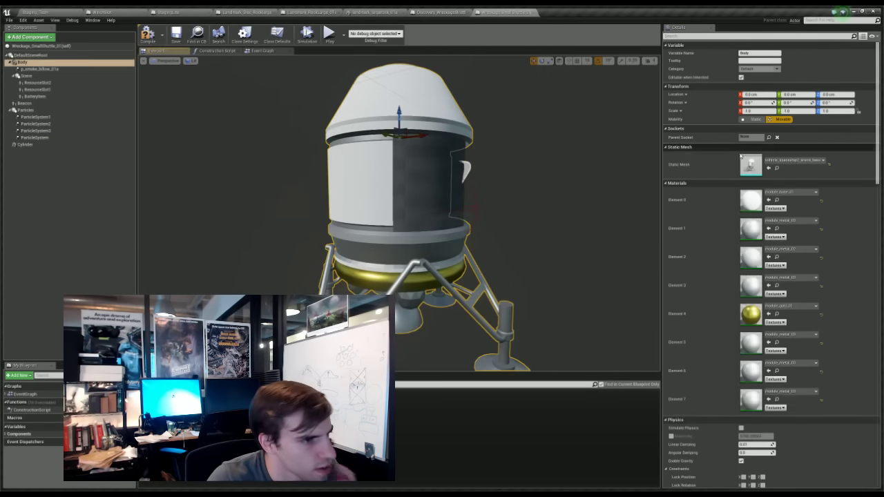
left_click(778, 201)
left_click(505, 12)
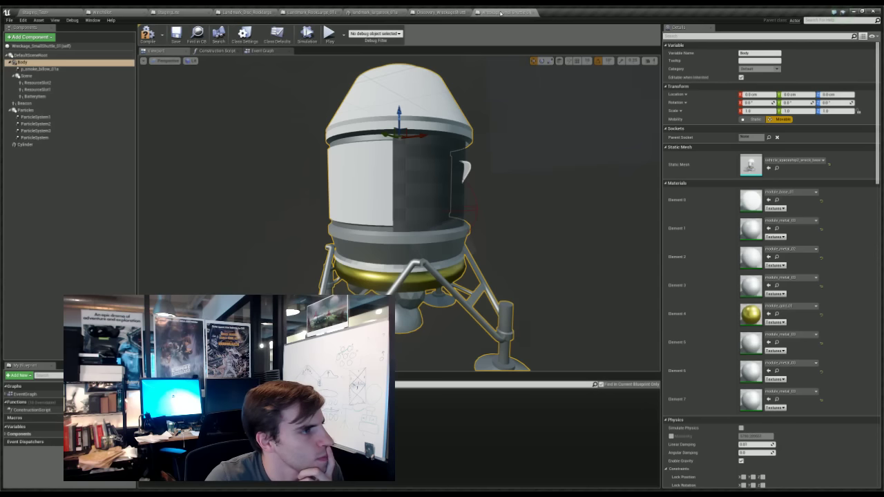
left_click(430, 175)
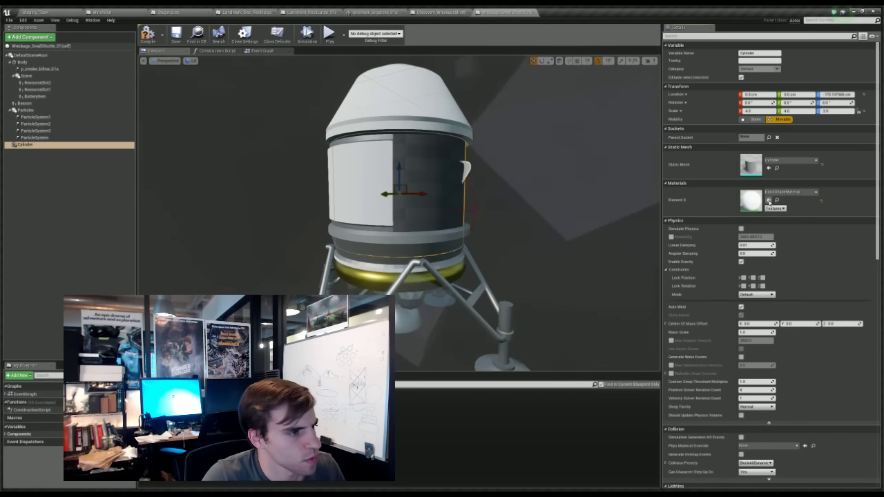
left_click(769, 199)
mouse_move(615, 157)
left_mouse_down("alt")
mouse_move(539, 158)
mouse_move(588, 174)
mouse_move(602, 169)
left_mouse_up("alt")
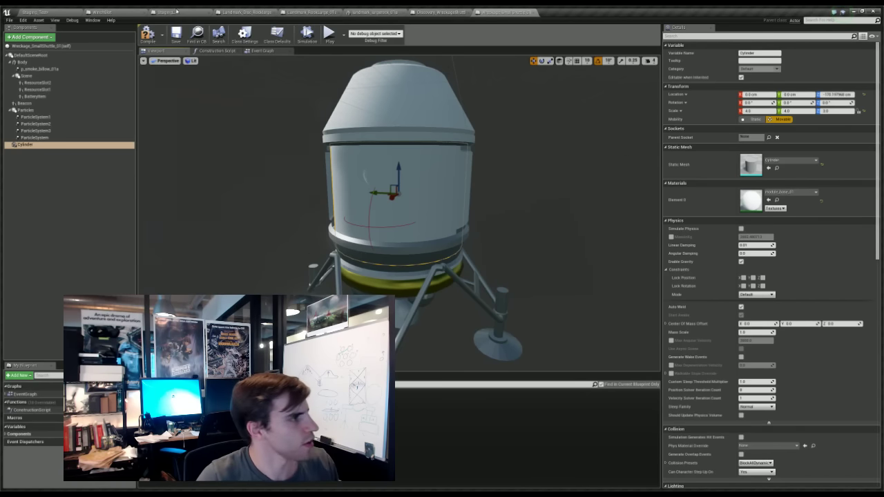
left_click(178, 36)
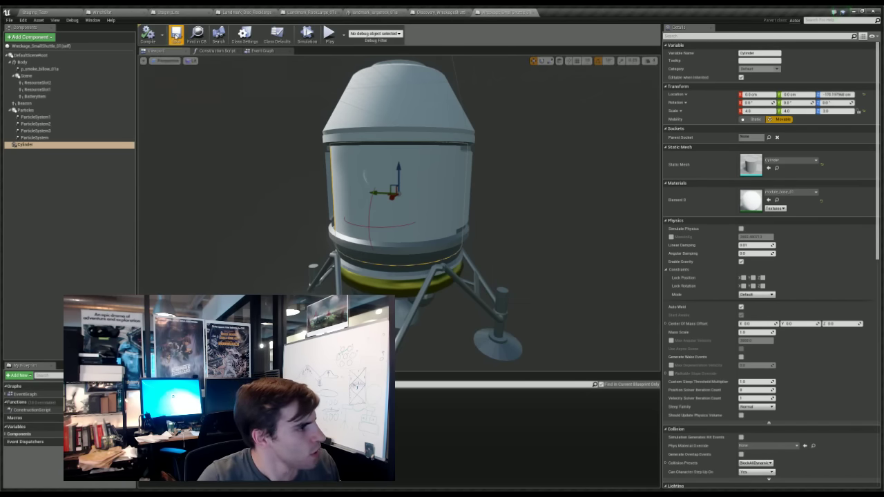
- Set the surface height of StagingLite's SurfaceActors component to 0 and return to the Staging_Test level
left_click(56, 13)
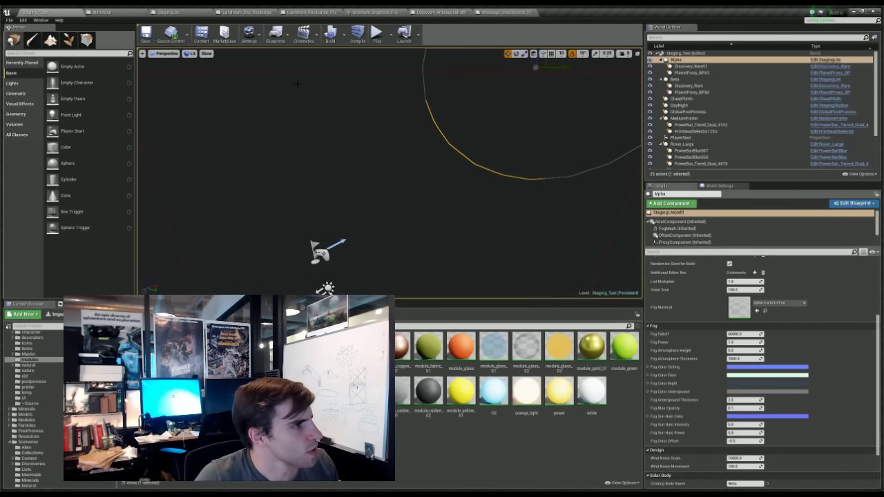
left_click(438, 13)
left_click(204, 12)
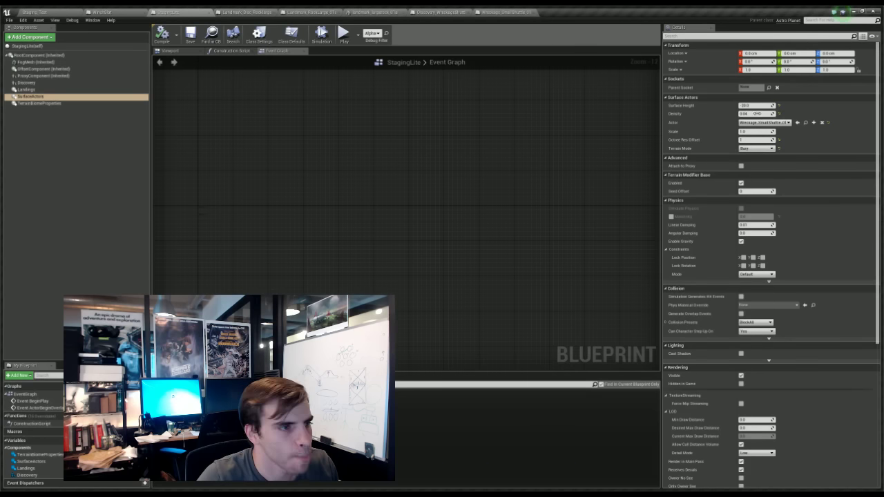
left_click(758, 105)
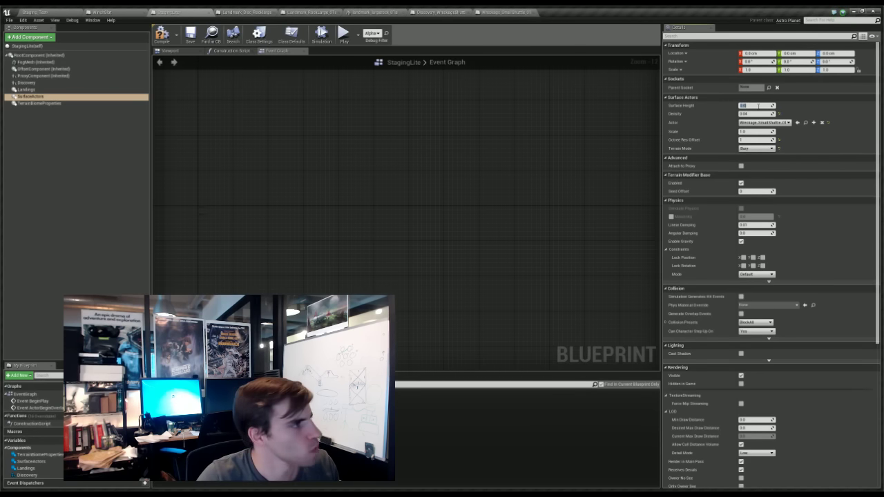
left_click(51, 12)
left_click(23, 13)
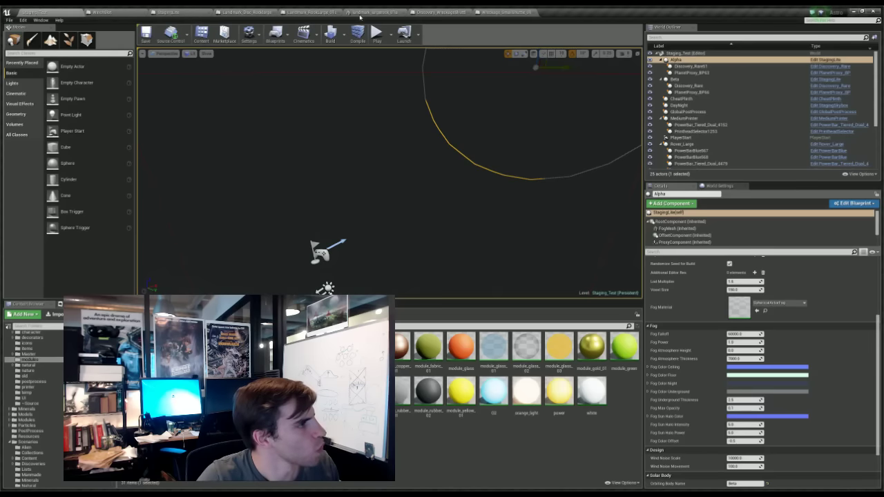
- Start playtesting the Staging_Test level and run across the planet to one of the half-buried shuttles
left_click(377, 33)
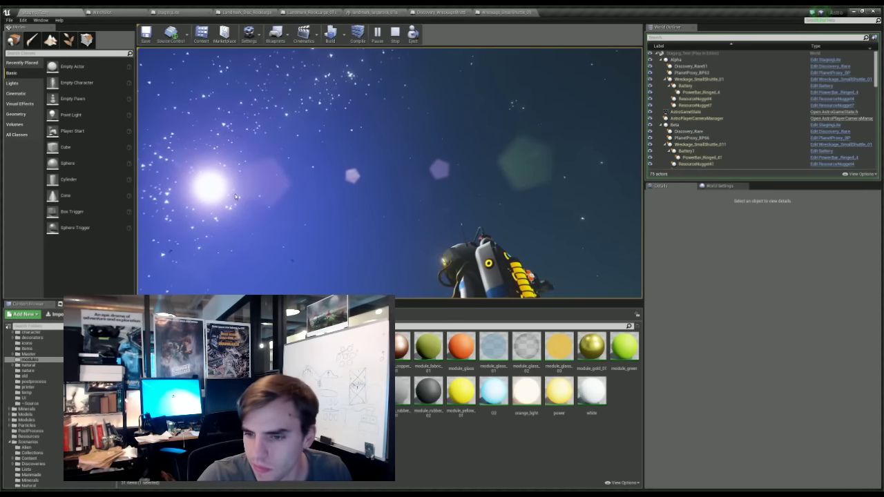
mouse_move(464, 146)
right_mouse_down()
mouse_move(475, 199)
mouse_move(333, 150)
mouse_move(450, 150)
right_mouse_up()
key("w")
key("w")
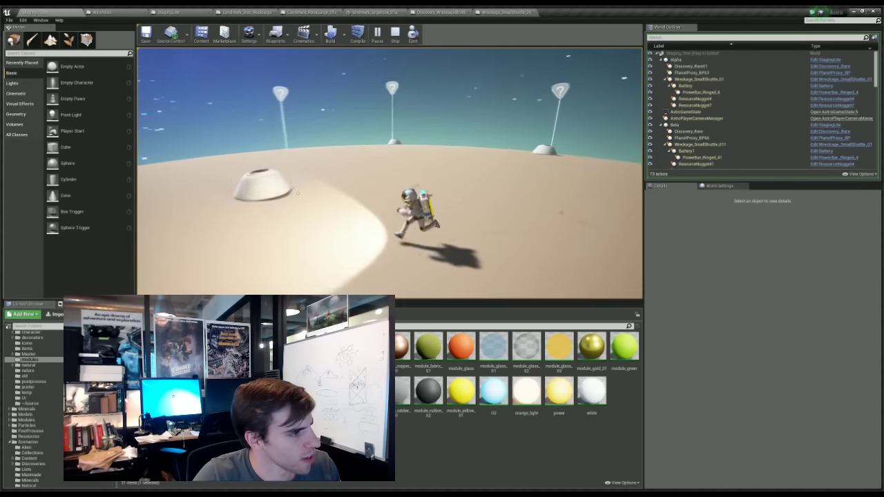
key("w")
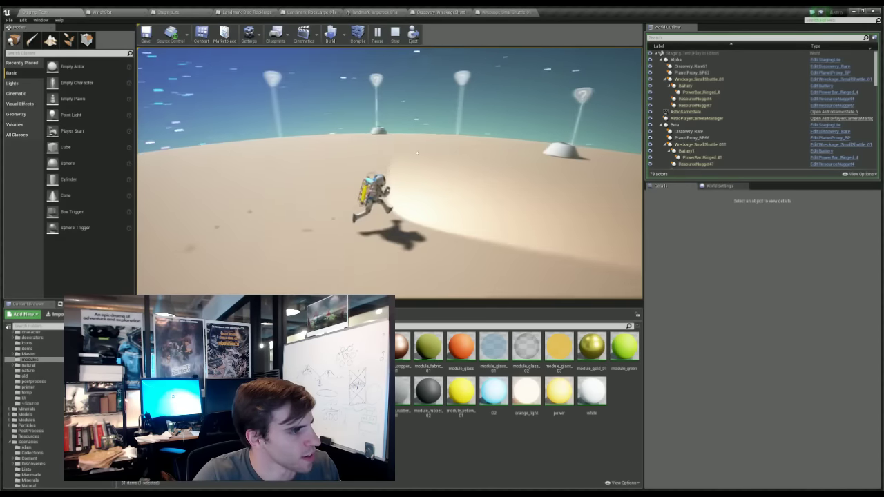
key("w")
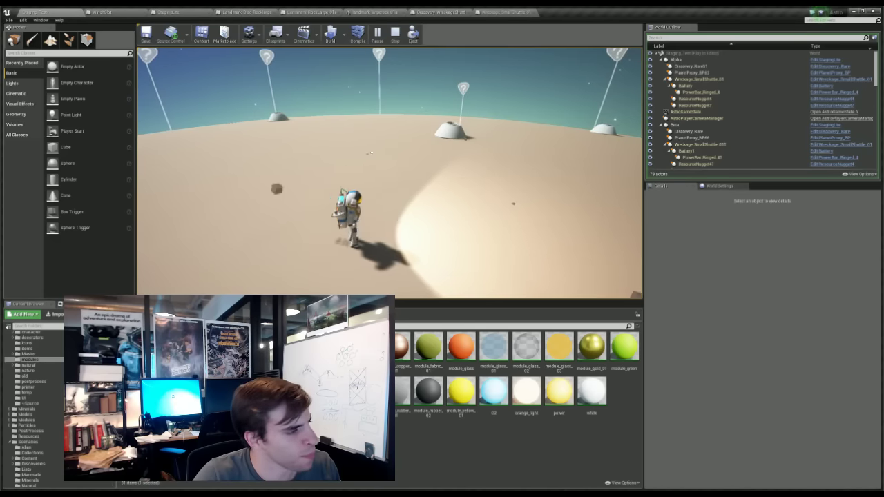
key("w")
- Excavate the ground around the buried shuttle with the terrain tool to test how it is uncovered
key("e")
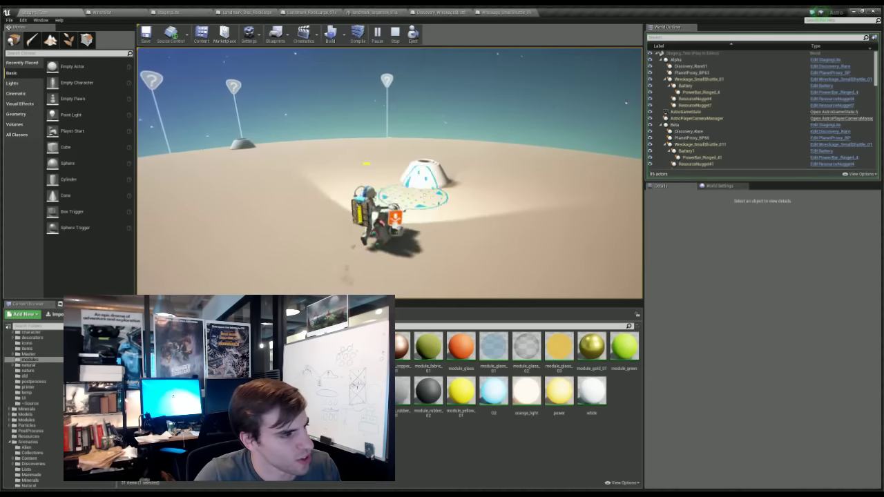
left_click_drag(424, 197, 428, 216)
mouse_move(427, 213)
left_mouse_down()
mouse_move(442, 221)
mouse_move(427, 223)
mouse_move(444, 249)
mouse_move(436, 257)
mouse_move(440, 228)
left_mouse_up()
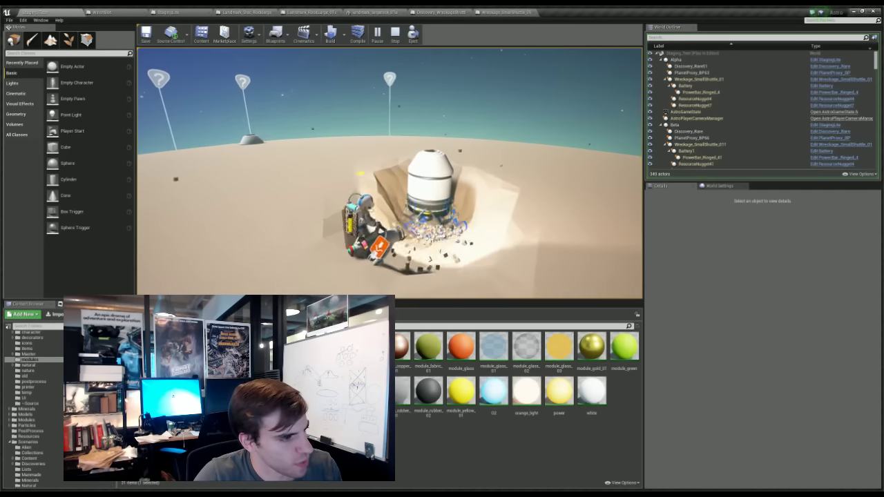
right_click_drag(439, 228, 454, 168)
left_click_drag(454, 168, 395, 140)
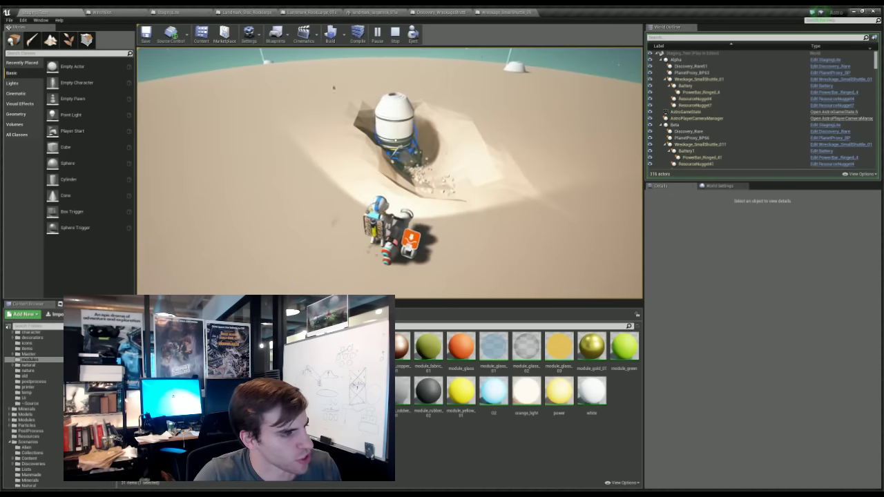
right_click_drag(389, 135, 411, 151)
left_click_drag(411, 151, 397, 135)
right_click_drag(396, 135, 401, 117)
mouse_move(400, 118)
left_mouse_down()
mouse_move(402, 127)
mouse_move(394, 99)
left_mouse_up()
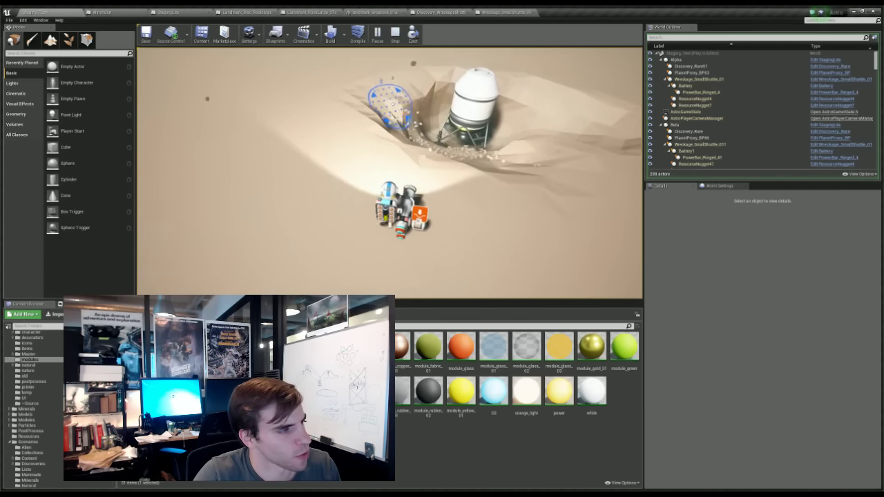
right_click_drag(395, 98, 357, 104)
key("a")
left_click_drag(418, 93, 394, 76)
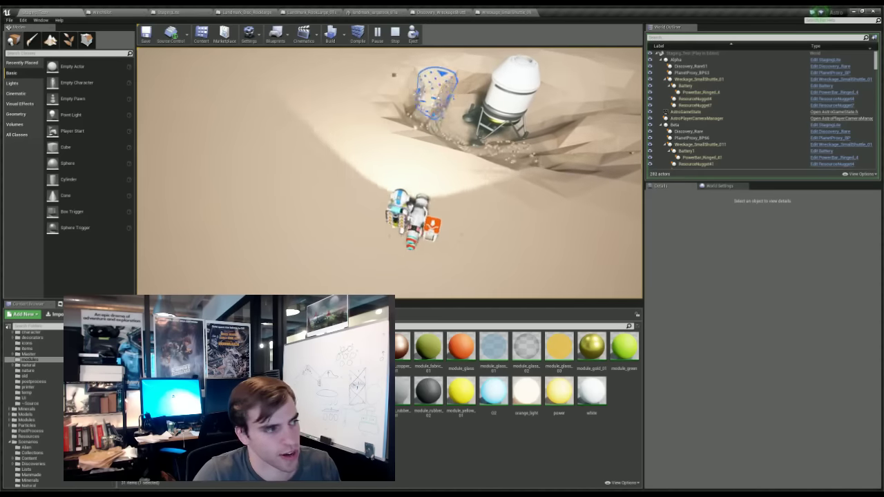
right_click_drag(415, 100, 383, 105)
left_click_drag(383, 106, 376, 110)
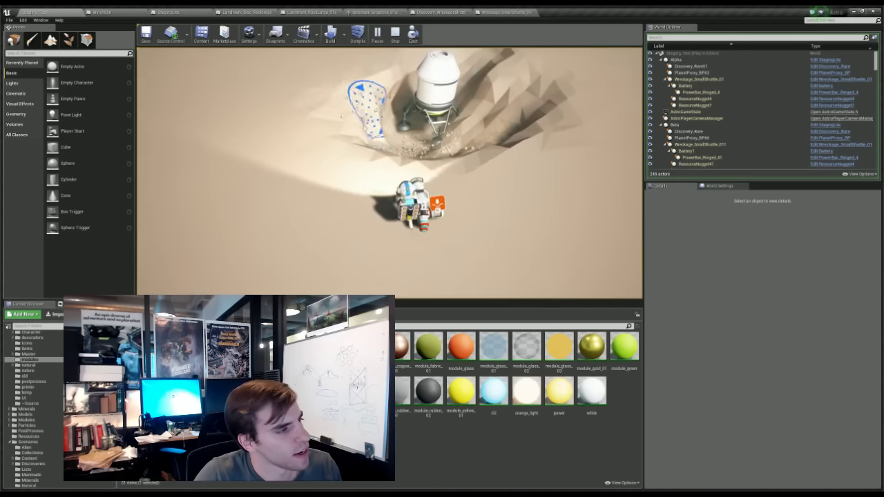
- Put the terrain tool away, inspect the surrounding planet and the dug-out shuttle, and stop the playtest
right_click_drag(376, 99, 511, 126)
key("e")
key("d")
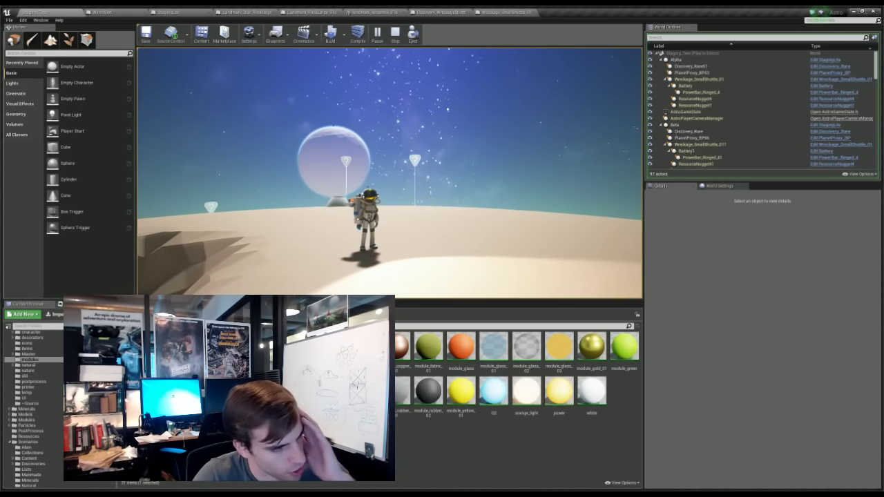
right_click_drag(341, 207, 426, 196)
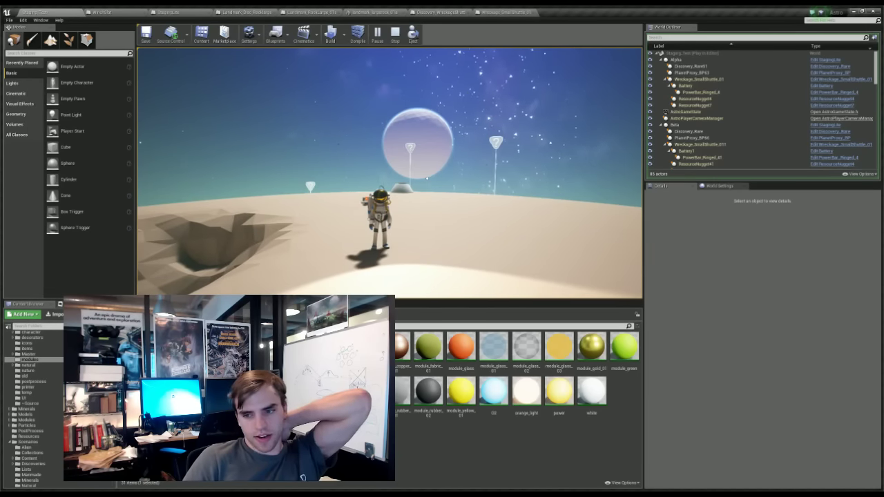
right_click_drag(427, 179, 319, 190)
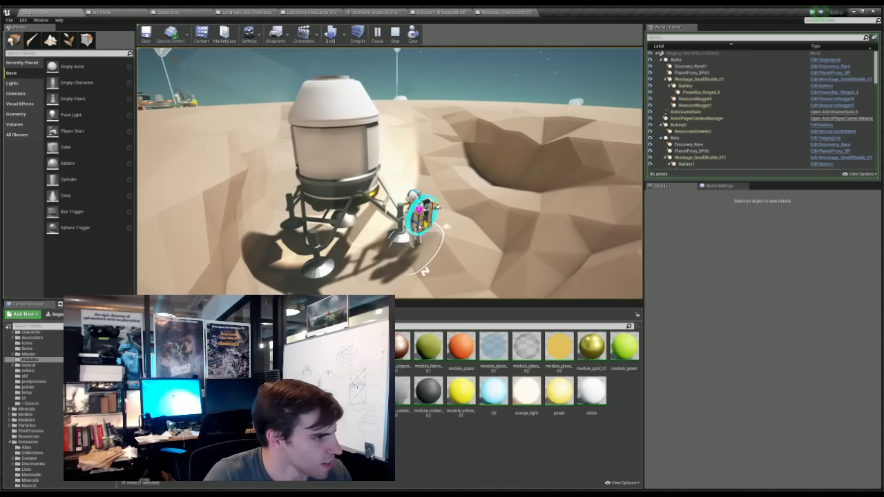
left_click(395, 34)
- Add a Clickable component to the Wreckage_SmallShuttle_01 blueprint and compile it
left_click(501, 11)
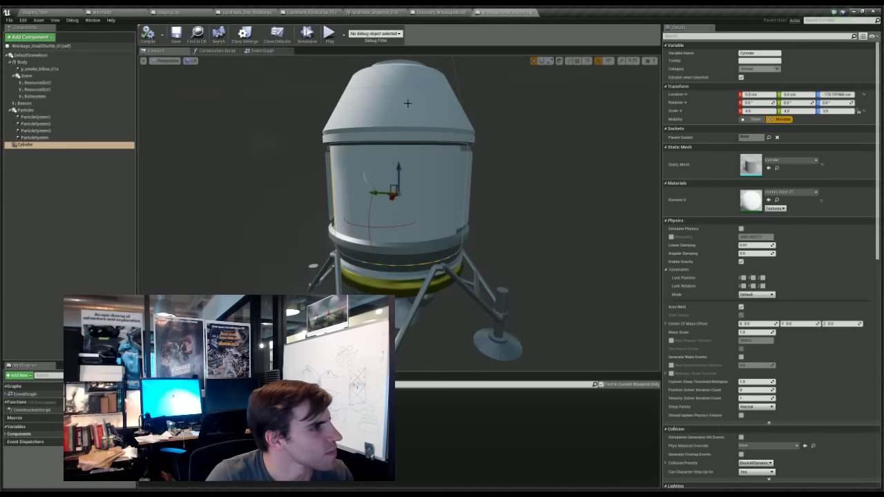
scroll(267, 219, "down", 3)
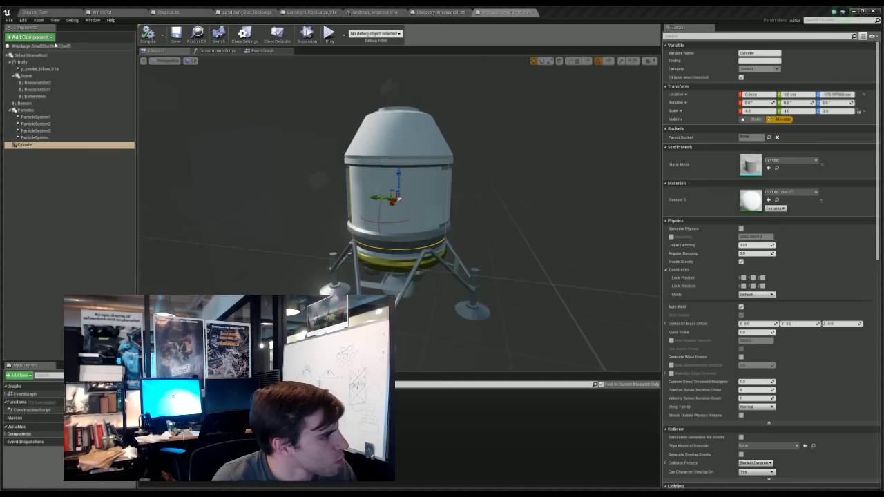
key("Return")
left_click(65, 206)
double_click(46, 153)
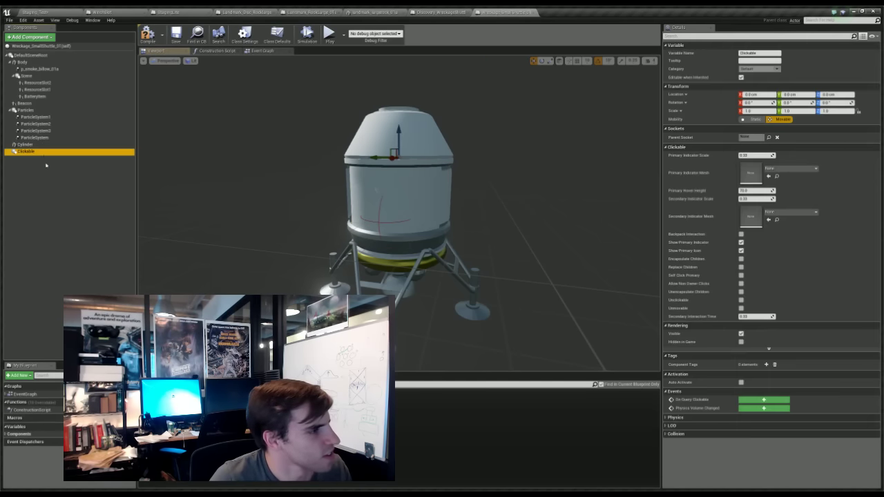
scroll(191, 214, "down", 3)
left_click_drag(420, 151, 366, 150, "alt")
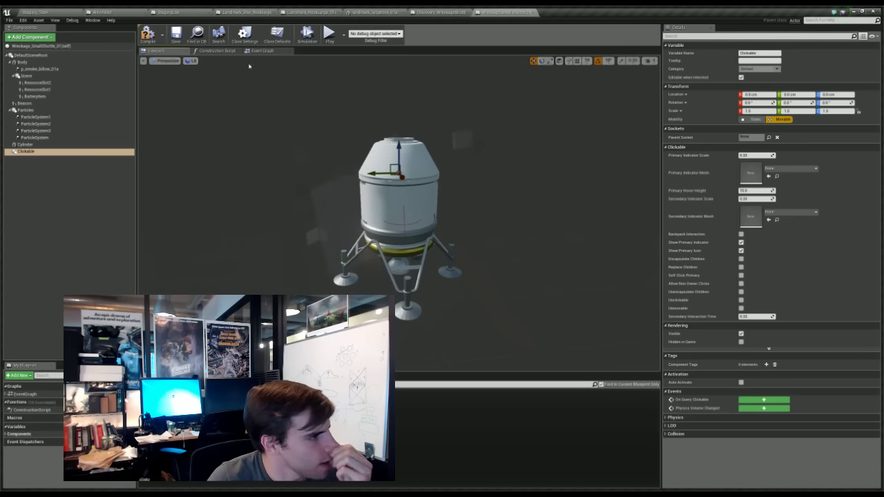
left_click(147, 36)
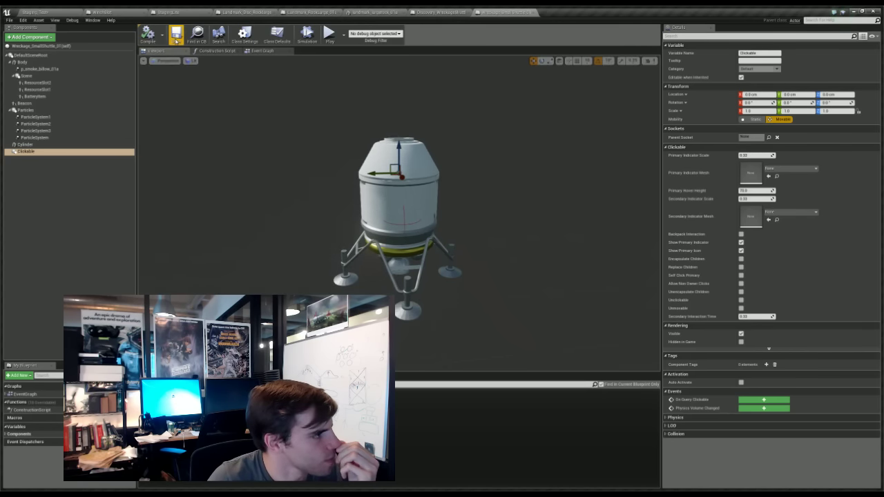
- Add the Clickable's On Query Clickable event, connect its Query output to a Reset Click Result node, and compile the blueprint
left_click(261, 51)
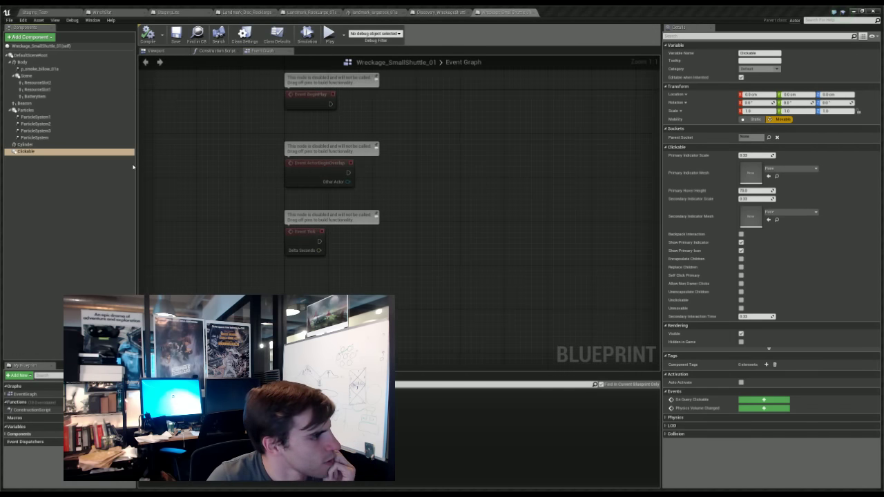
left_click(764, 400)
left_click(472, 237)
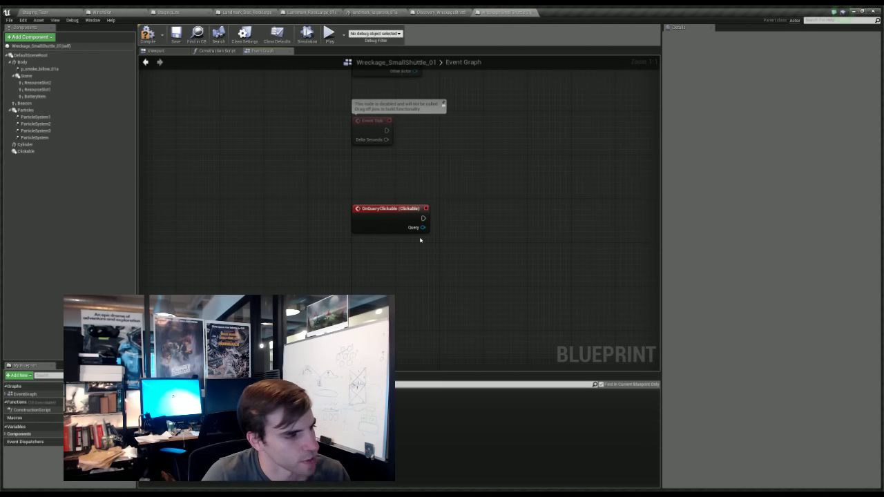
right_click_drag(474, 217, 416, 205)
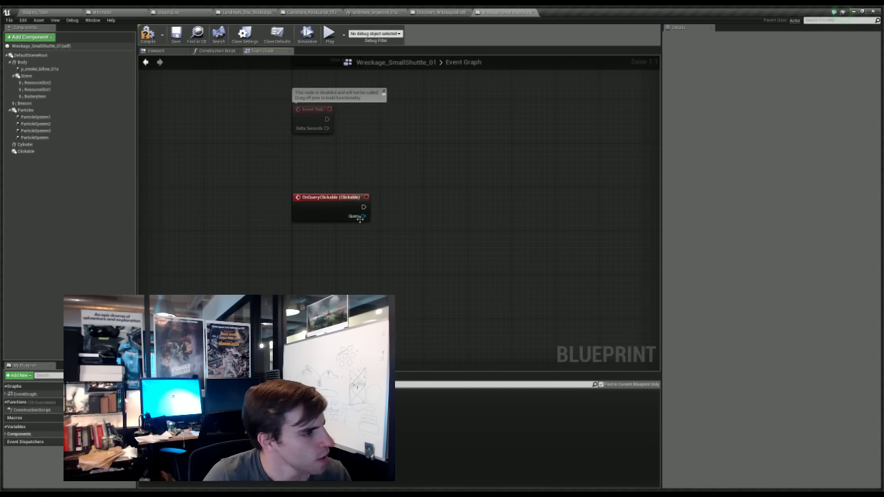
left_click_drag(363, 217, 407, 228)
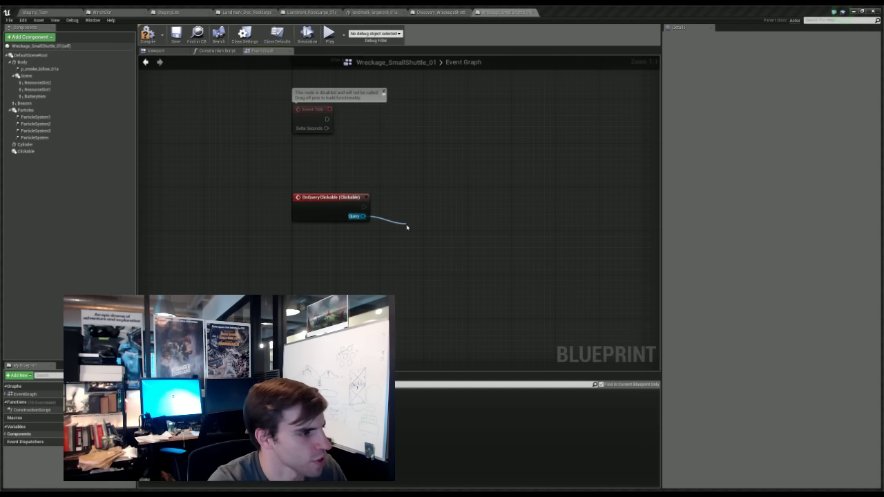
left_click_drag(406, 226, 440, 203)
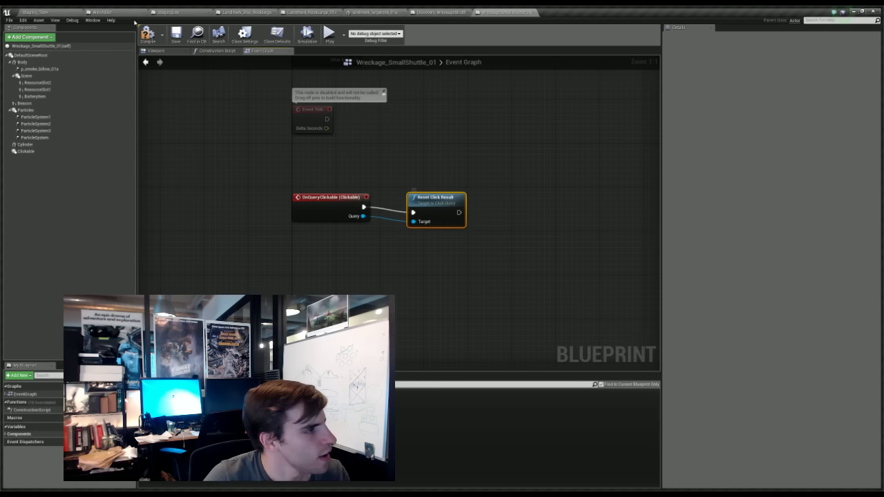
left_click(147, 33)
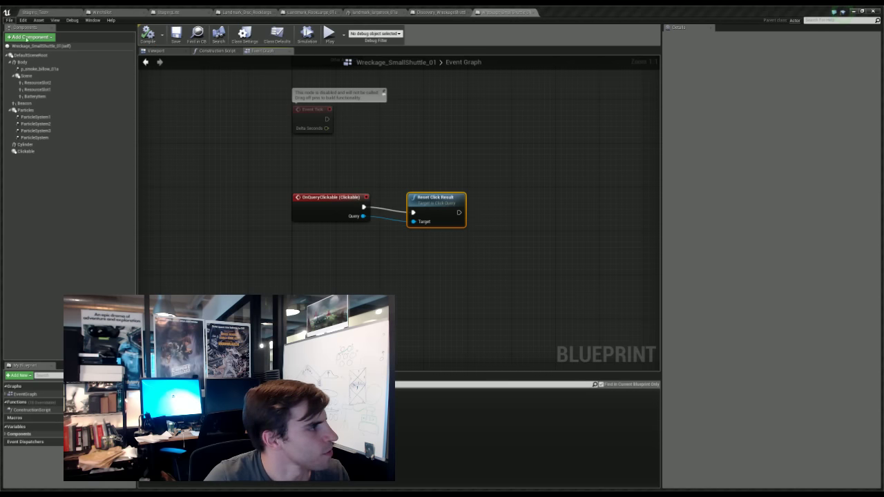
- Open the module test level, locate the Wreckage_SmallShuttle_01 asset and place an instance in the level
left_click(34, 11)
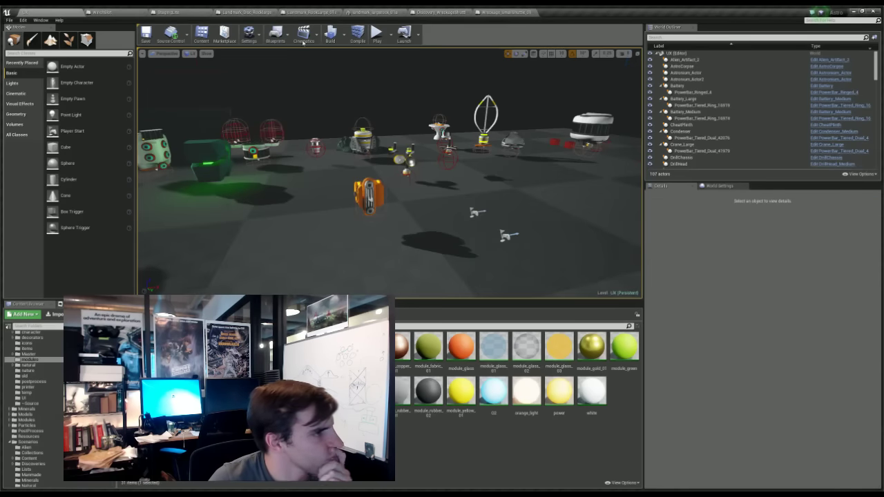
left_click(507, 12)
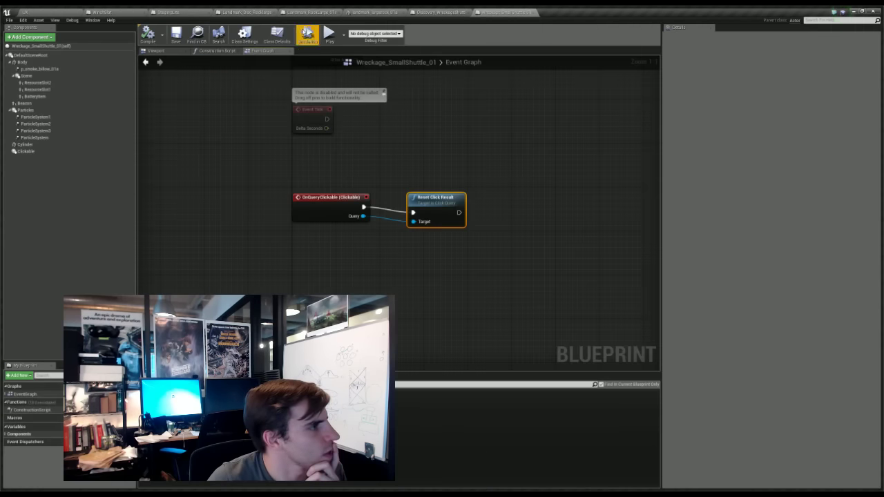
left_click(197, 35)
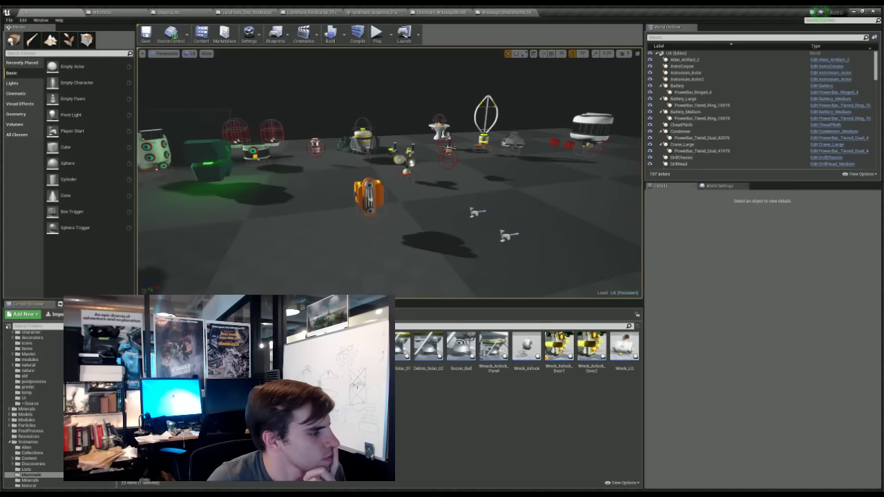
left_click_drag(280, 234, 268, 152)
key("e")
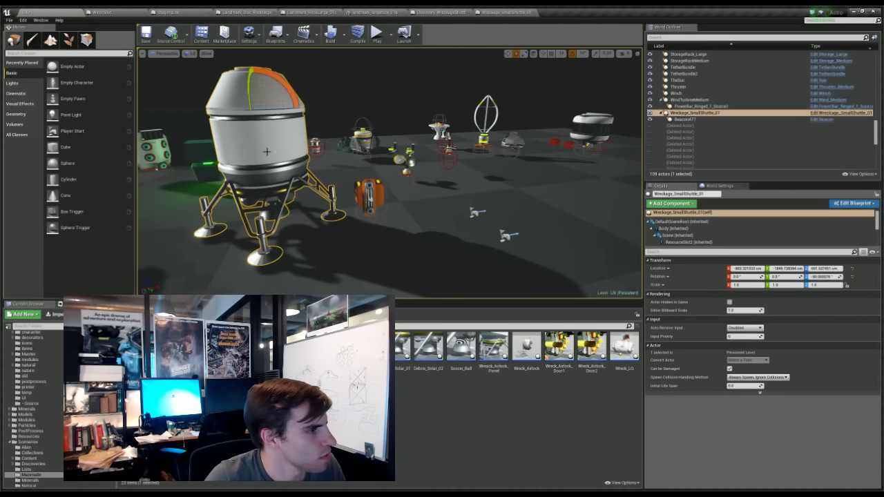
- Move the Winch beside the placed shuttle, to about -1227 cm in X, and start playtesting the level
left_click(367, 216)
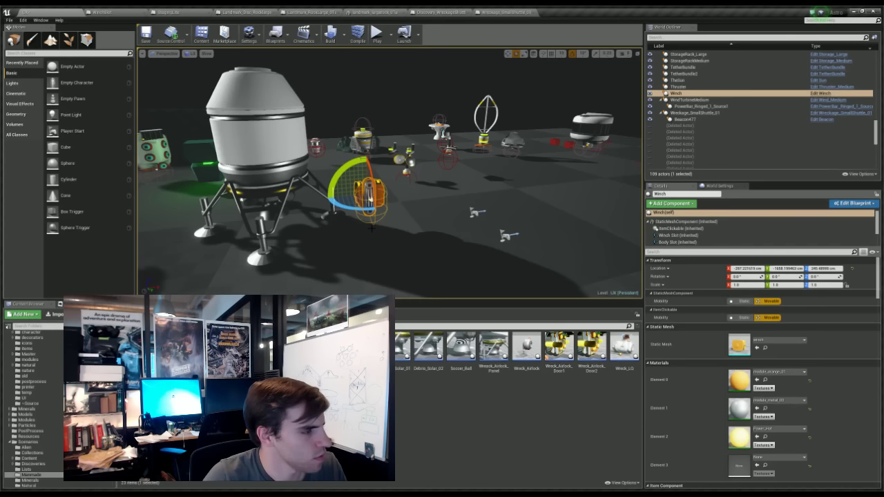
left_click_drag(389, 192, 177, 203)
right_click_drag(177, 203, 111, 218)
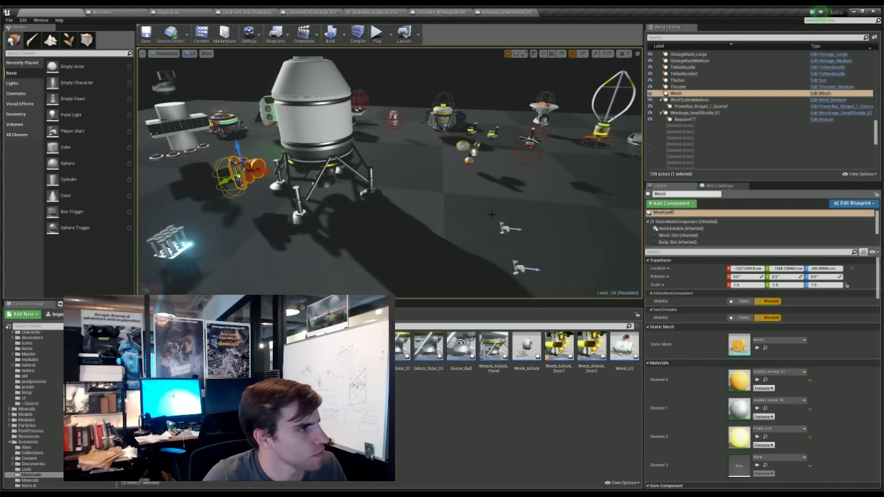
left_click(377, 32)
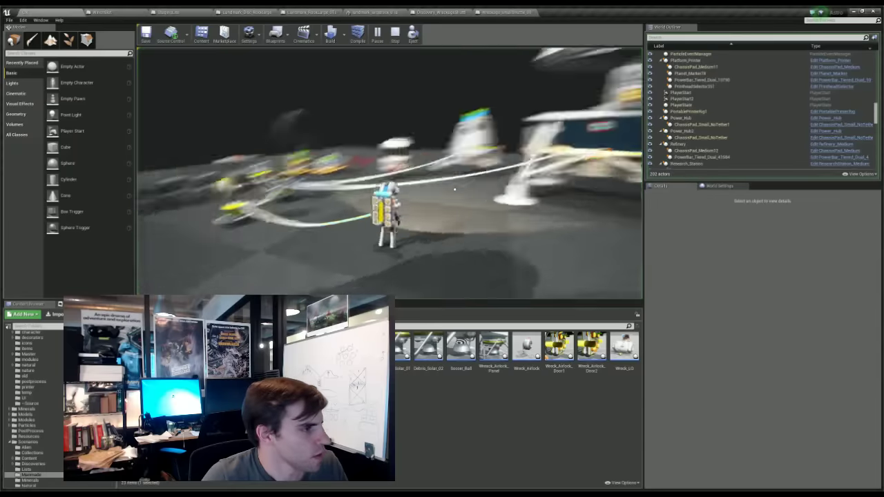
- Walk around the placed wreckage shuttle in the playtest to examine its clickability, and stop the session
right_click_drag(478, 186, 387, 158)
key("w")
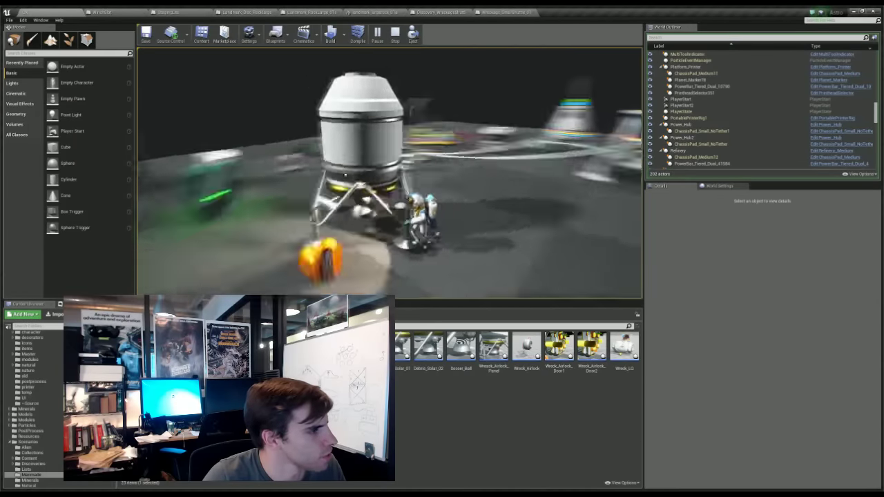
right_click_drag(454, 148, 374, 148)
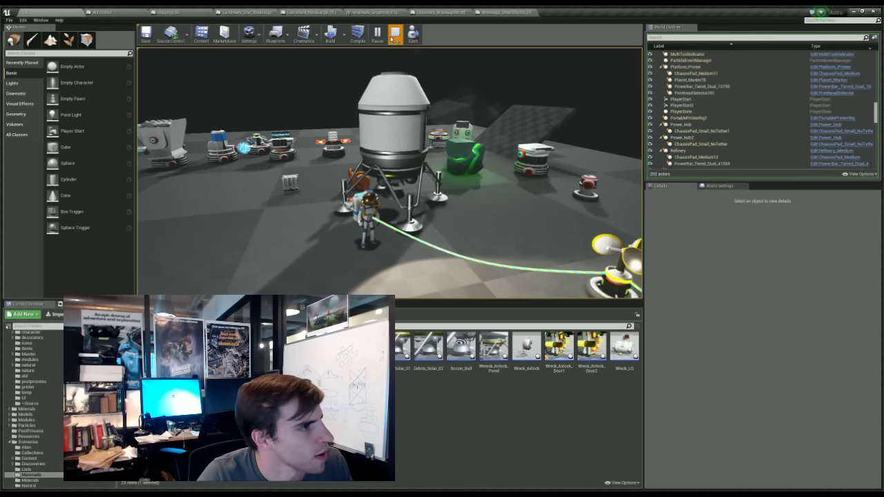
left_click(394, 35)
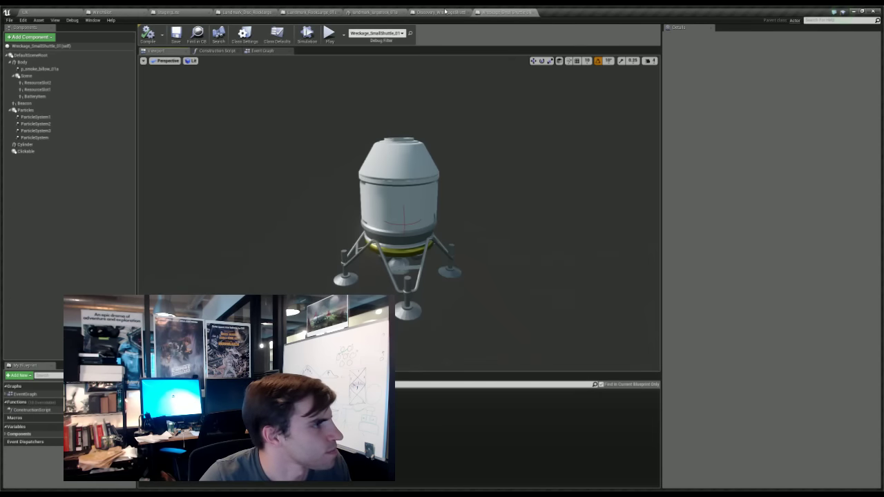
- Lower the shuttle blueprint's Clickable component to about -613 cm in Z, compile and save it, and run a short playtest of the level
left_click(83, 151)
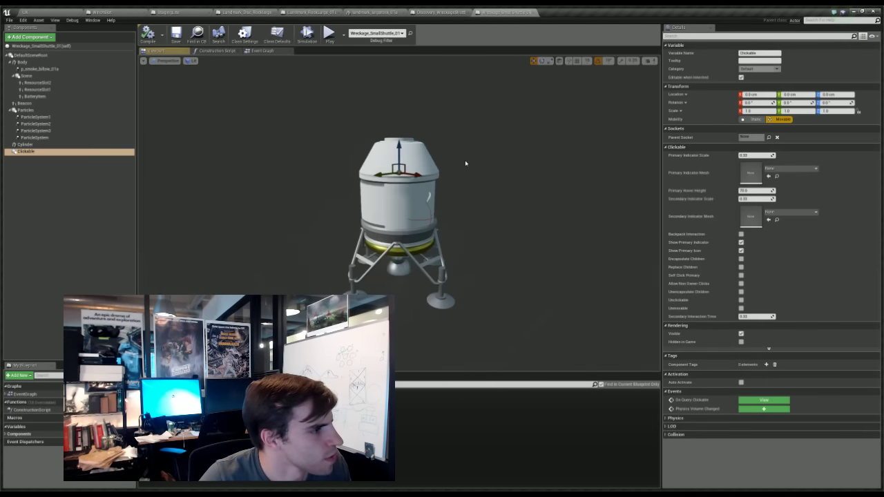
left_click_drag(399, 149, 409, 246)
left_click(147, 35)
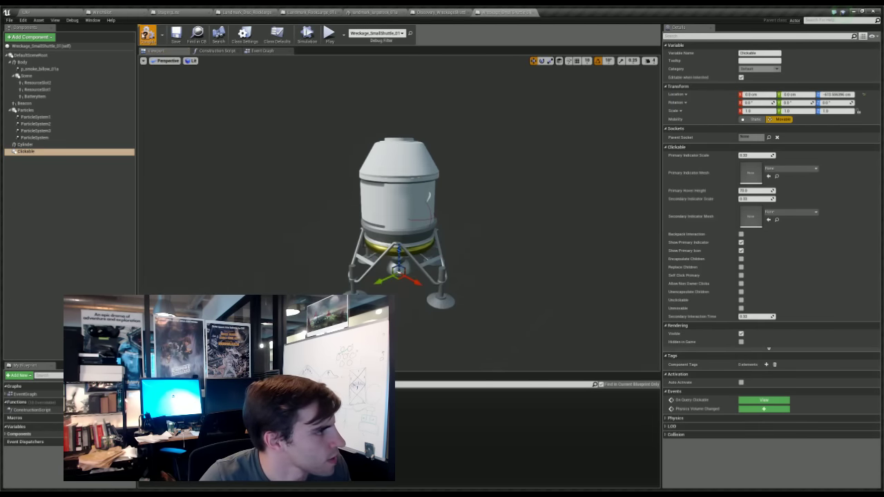
left_click(176, 34)
left_click(28, 12)
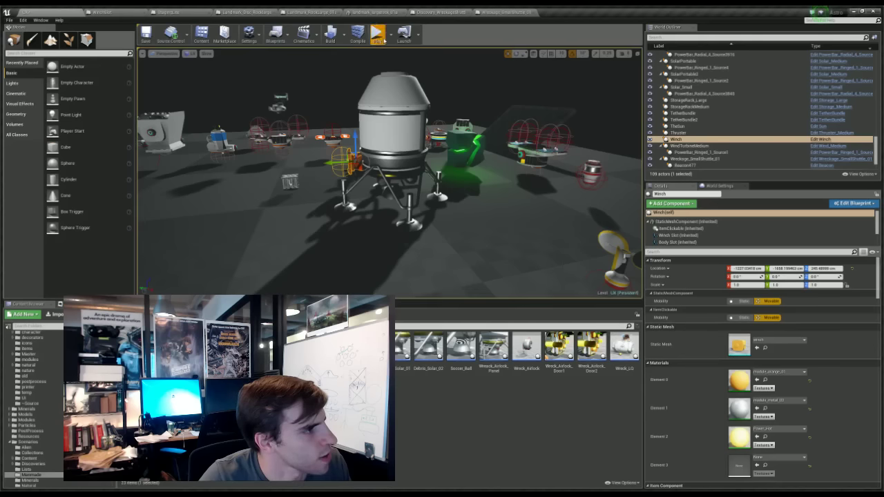
left_click(377, 34)
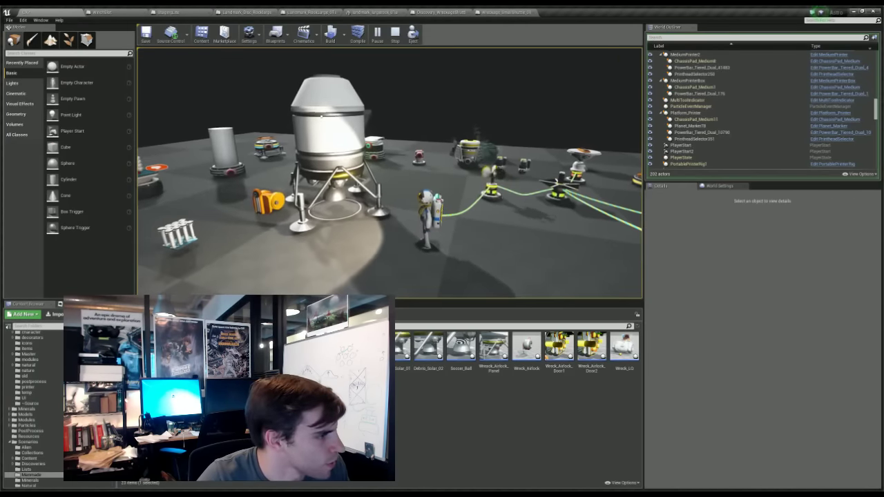
left_click(395, 35)
- Set the Clickable's Secondary Indicator Scale to 0, compile the shuttle blueprint, and close the unneeded editor beside the level
left_click(508, 11)
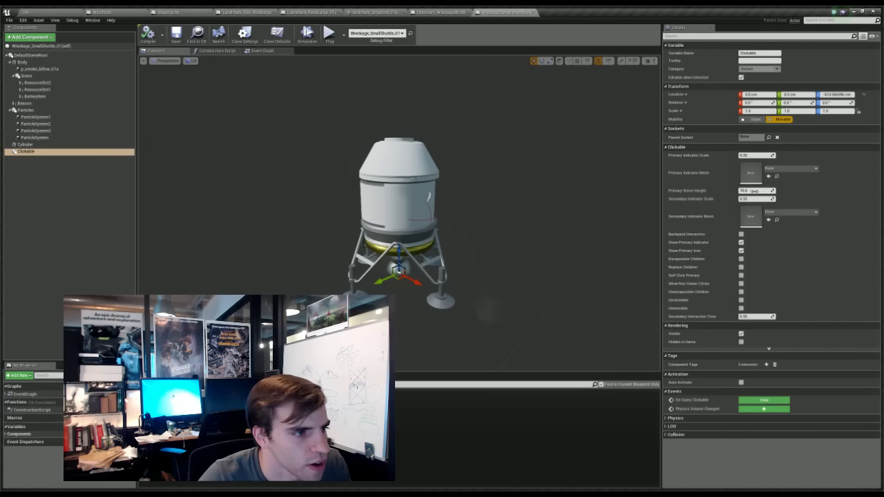
type("0")
key("Return")
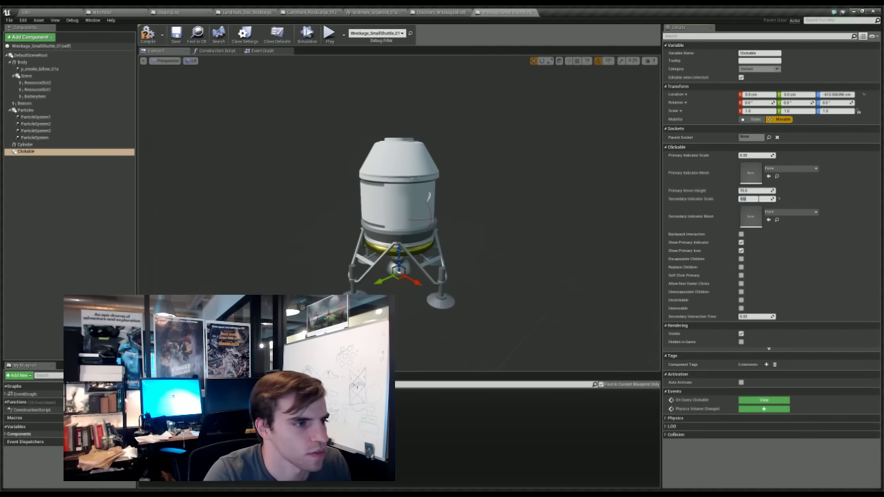
left_click(148, 34)
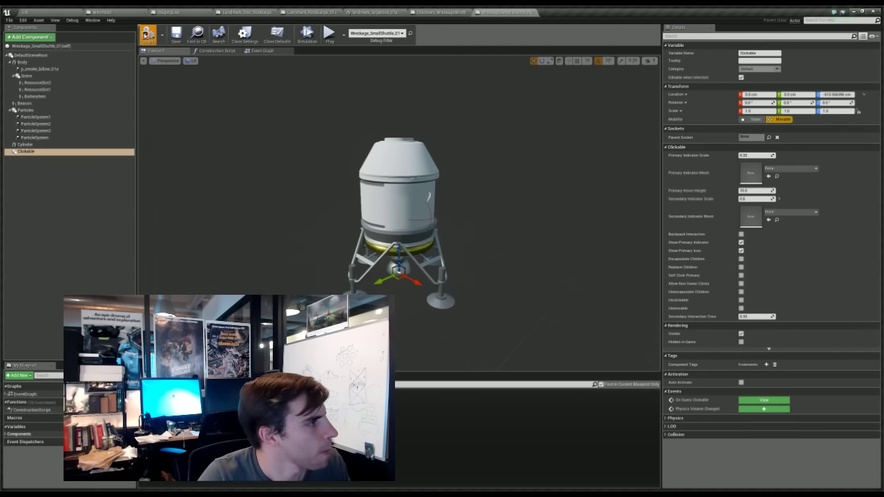
left_click(26, 12)
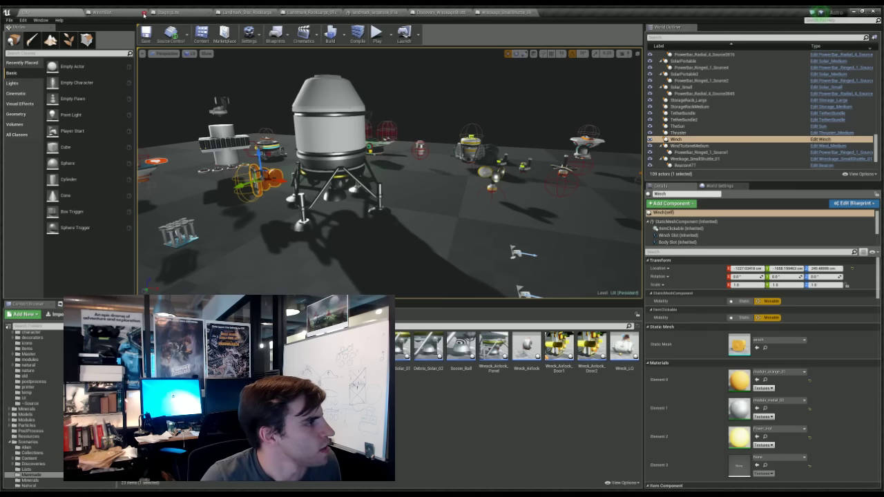
left_click(144, 13)
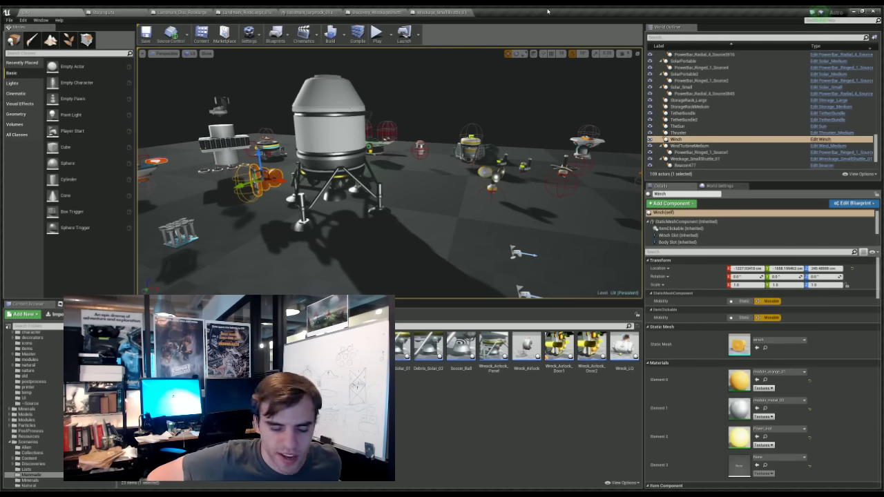
scroll(447, 165, "down", 5)
scroll(448, 169, "up", 5)
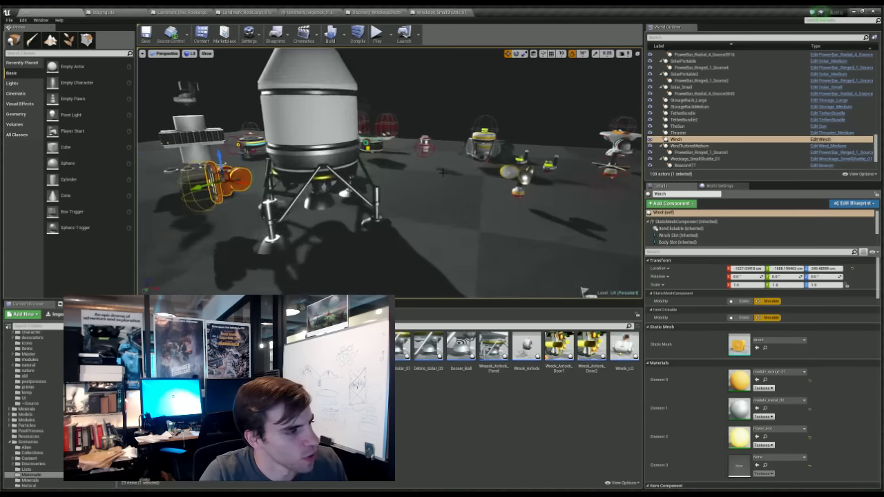
scroll(434, 176, "down", 3)
scroll(408, 215, "up", 2)
scroll(409, 217, "down", 1)
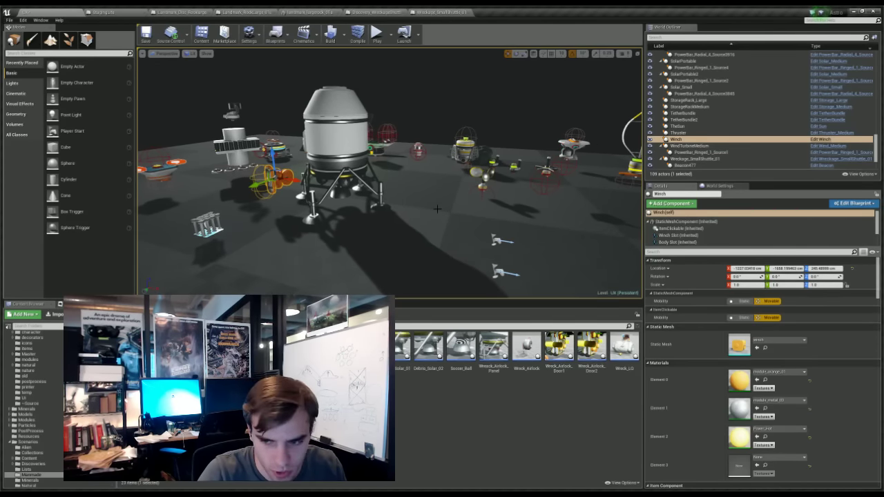
scroll(438, 209, "down", 2)
scroll(421, 248, "up", 3)
scroll(433, 207, "down", 3)
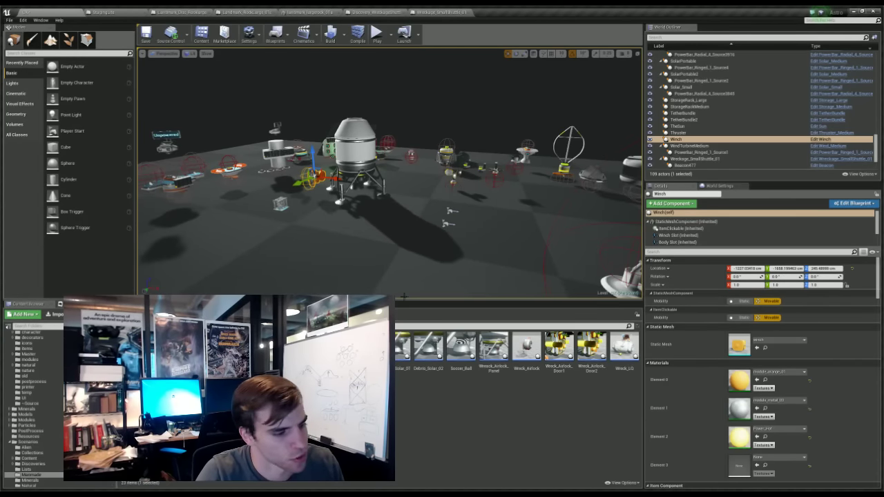
scroll(369, 242, "up", 3)
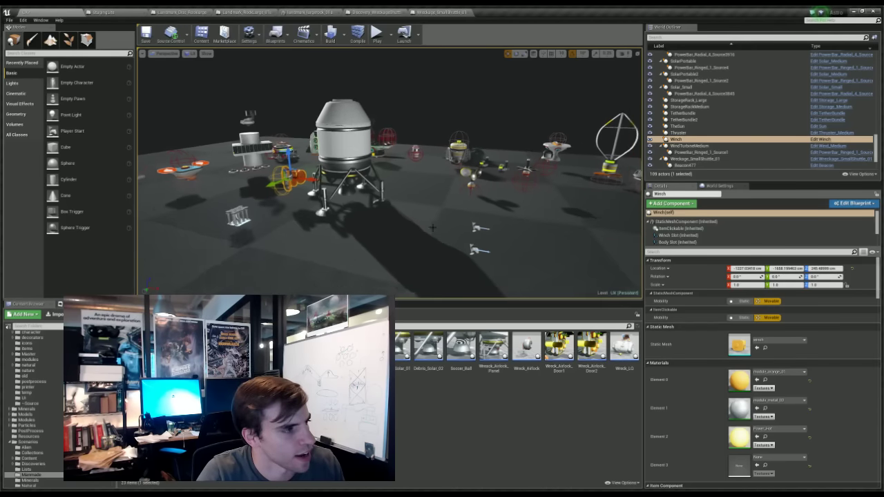
scroll(380, 89, "up", 3)
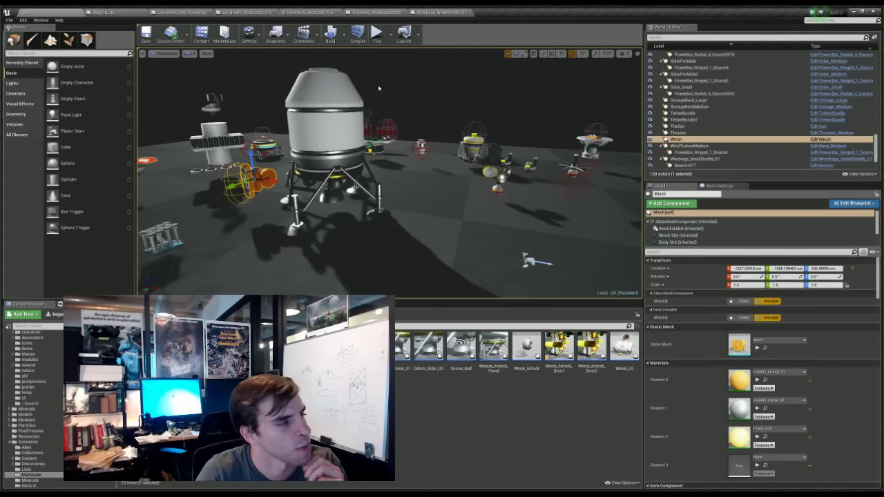
scroll(382, 109, "down", 4)
- Playtest the module test level, walk the astronaut to the shuttle and winch to examine their interaction, and stop the session
left_click(376, 33)
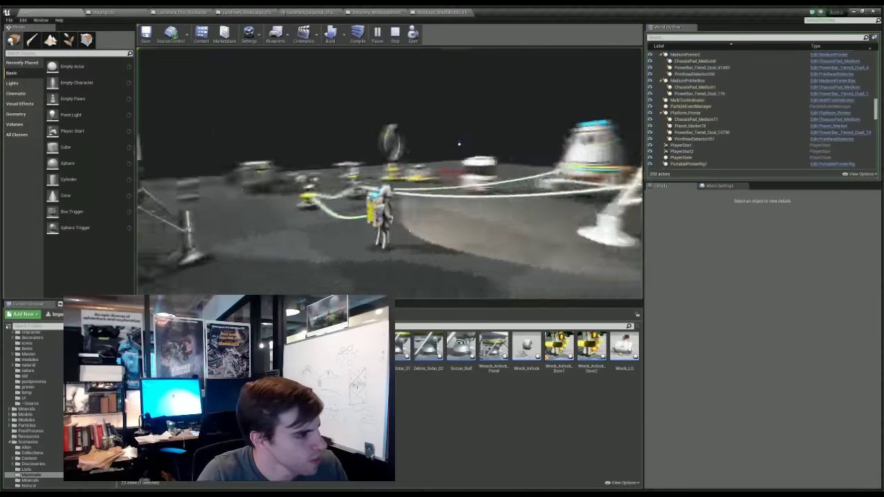
right_click_drag(460, 144, 574, 166)
key("w")
key("d")
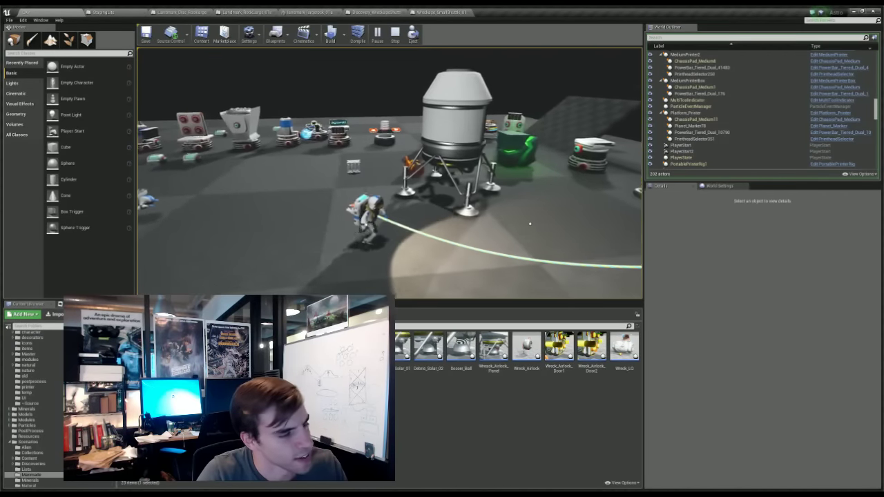
right_click_drag(529, 223, 529, 214)
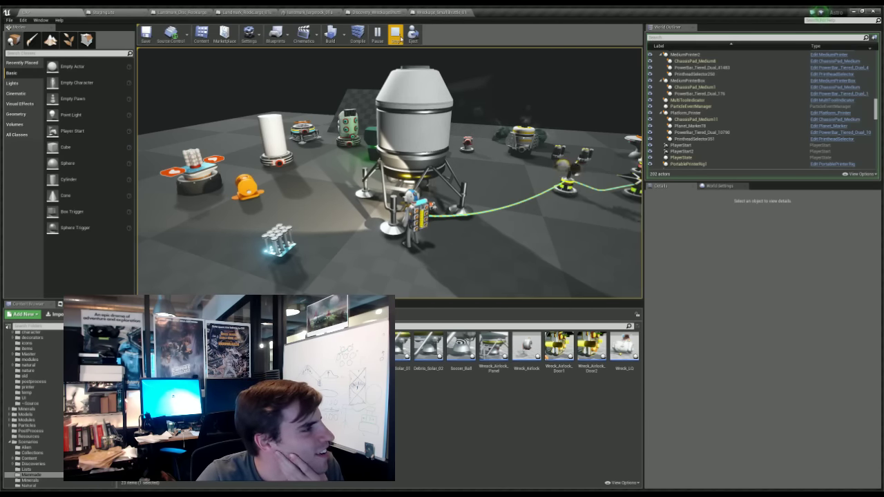
left_click(396, 34)
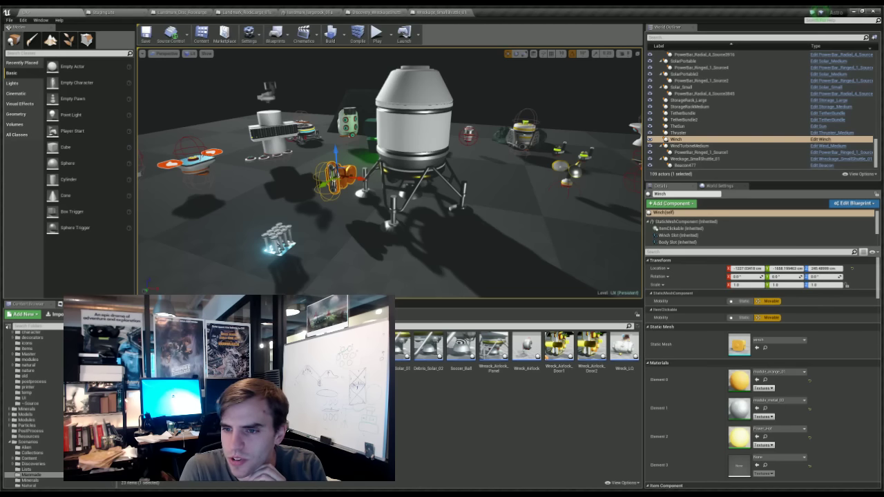
scroll(494, 166, "down", 3)
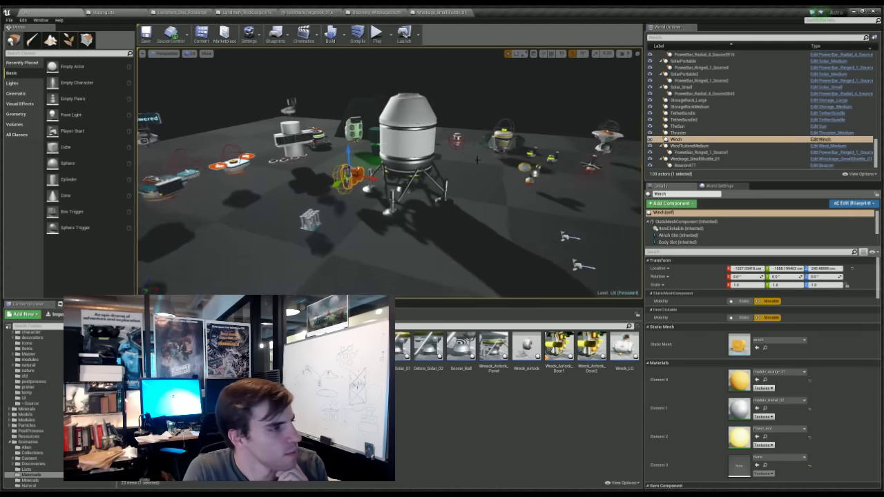
scroll(493, 165, "up", 8)
scroll(493, 165, "down", 4)
scroll(507, 185, "down", 4)
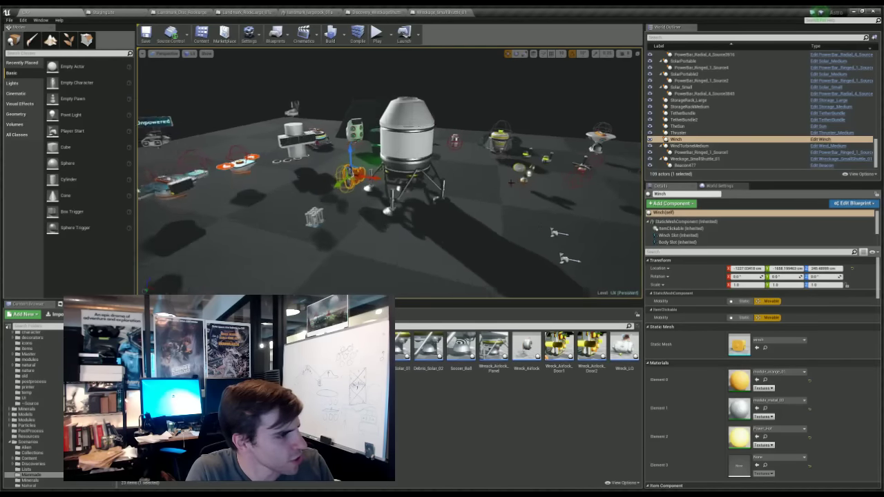
scroll(505, 182, "up", 5)
scroll(515, 185, "down", 5)
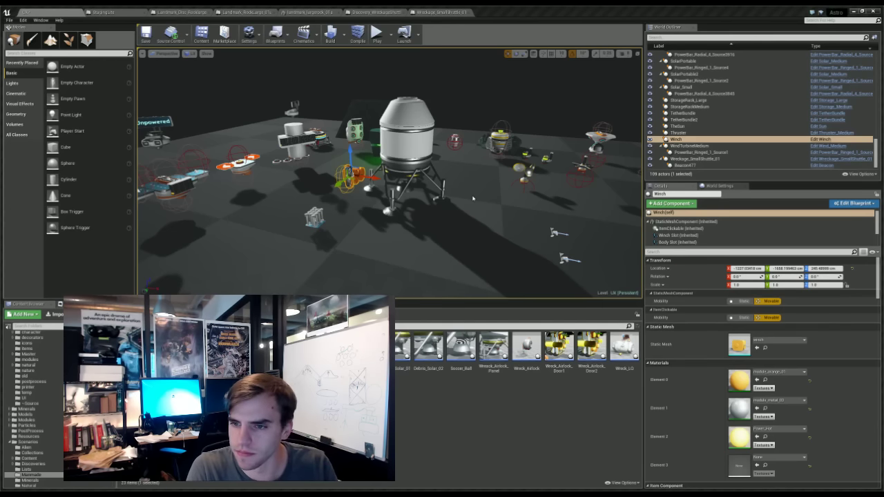
- Open the staging level, playtest the generated planet surface, and stop the session
left_click(378, 35)
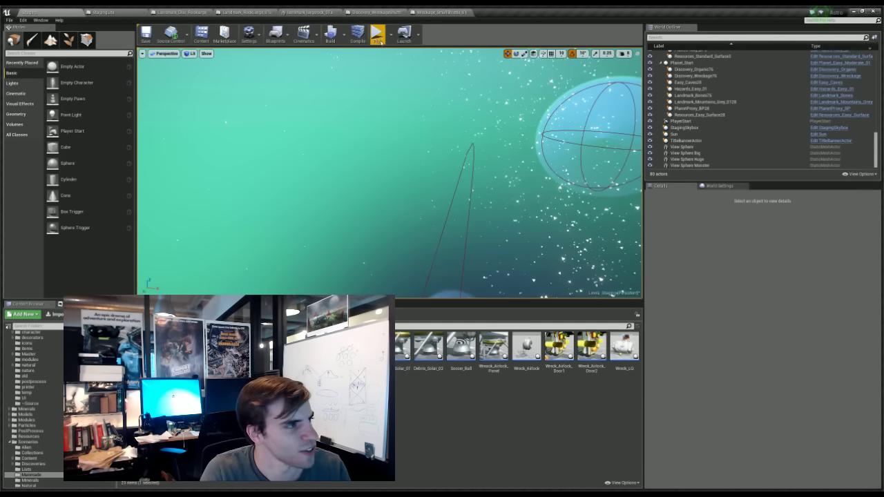
left_click(377, 34)
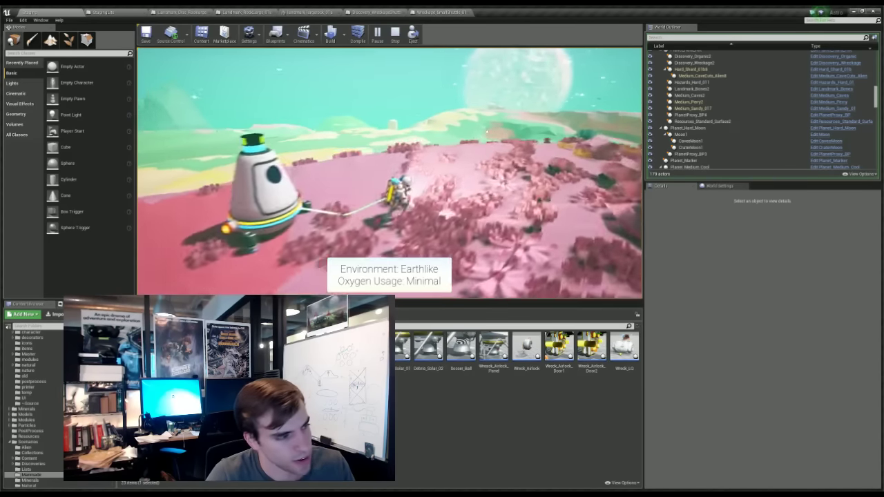
left_click(395, 35)
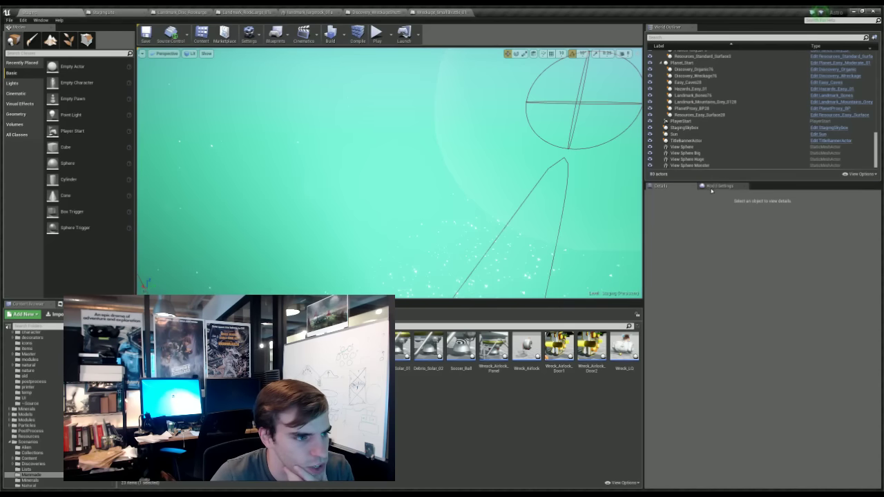
- Check the staging level's World Settings and change the Seed of the Planet_Start actor
left_click(713, 188)
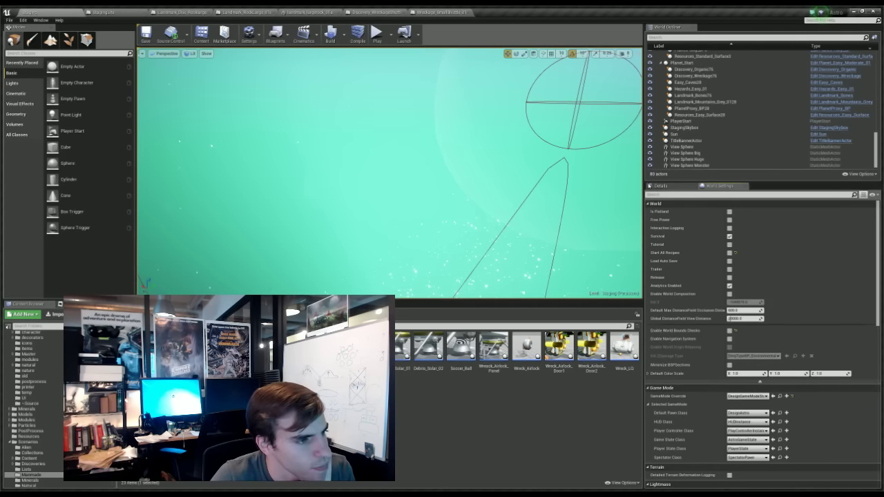
left_click(661, 186)
left_click(683, 62)
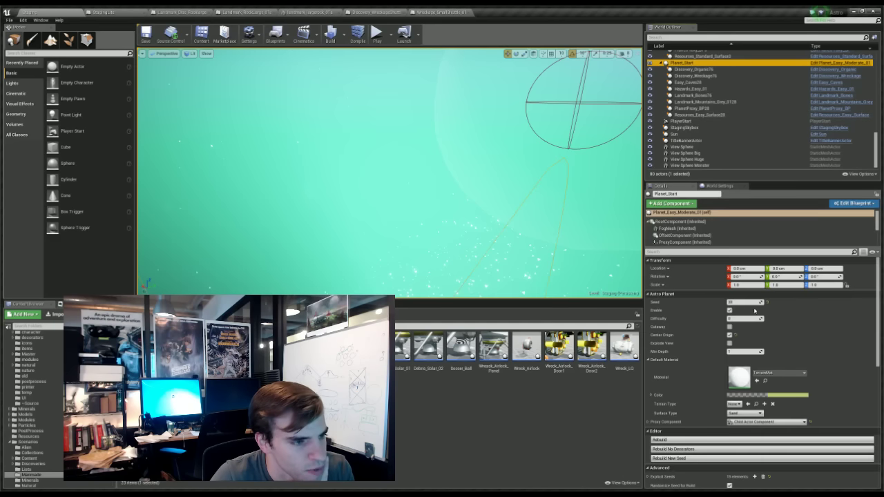
left_click(748, 302)
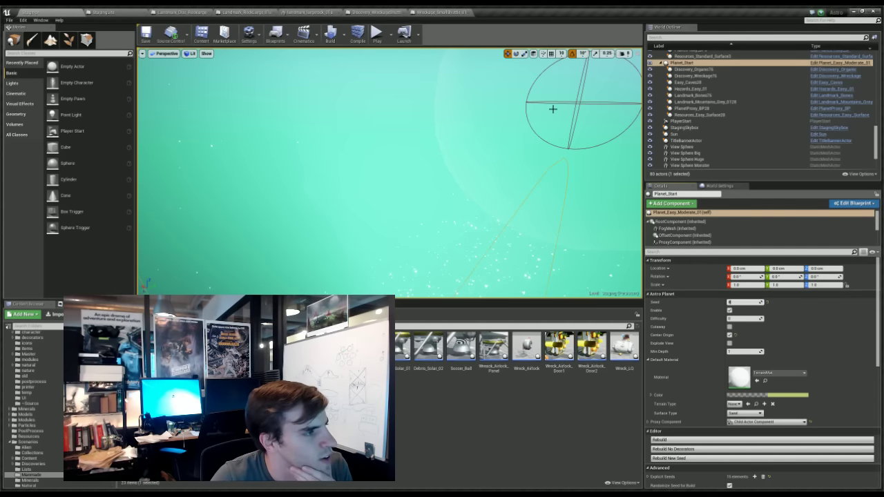
- Playtest the staging level with the changed seed, walk away from the landing pod and bring out the Deform Tool
left_click(377, 33)
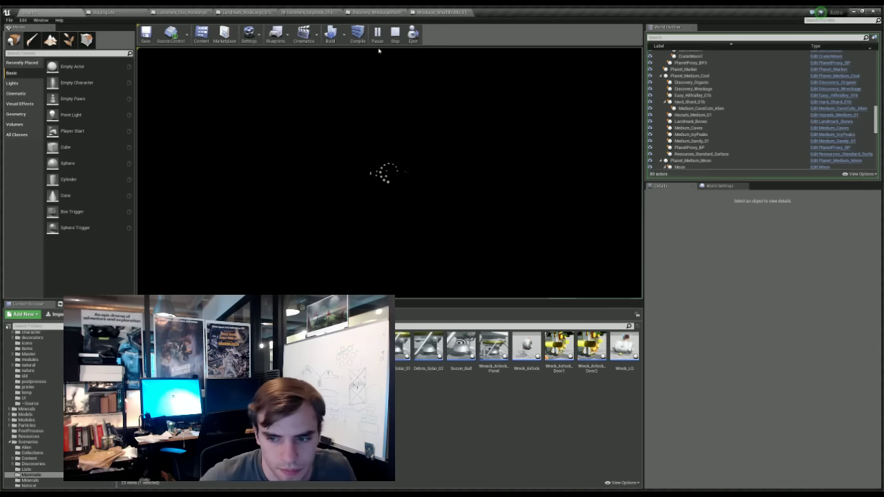
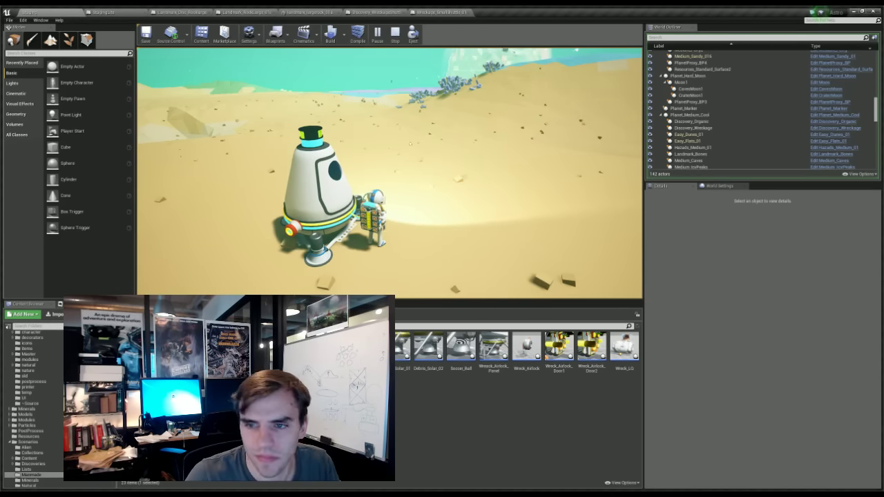
key("w")
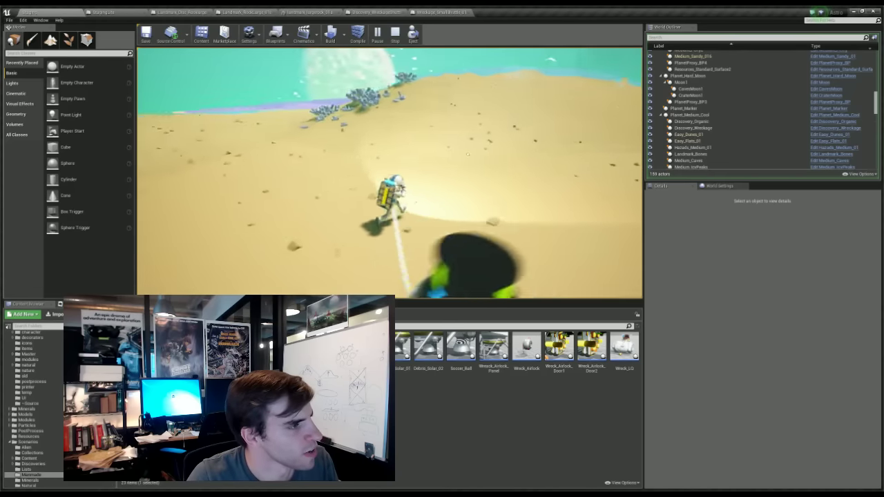
key("w")
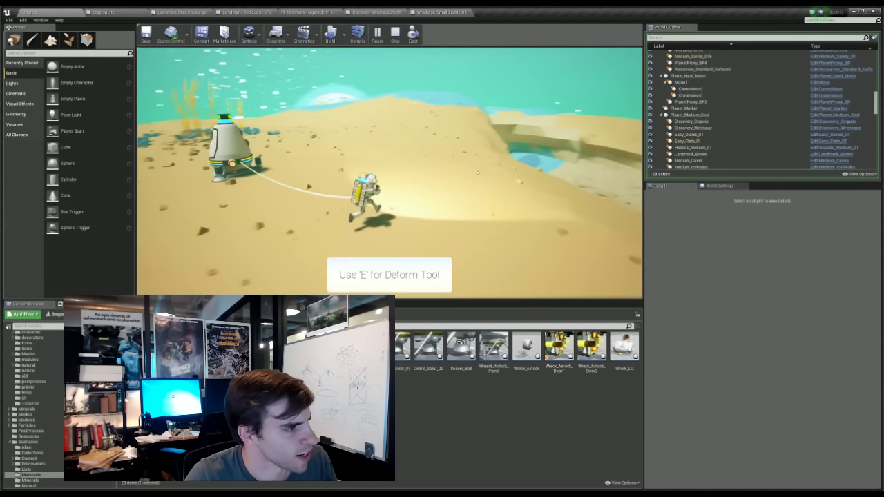
key("e")
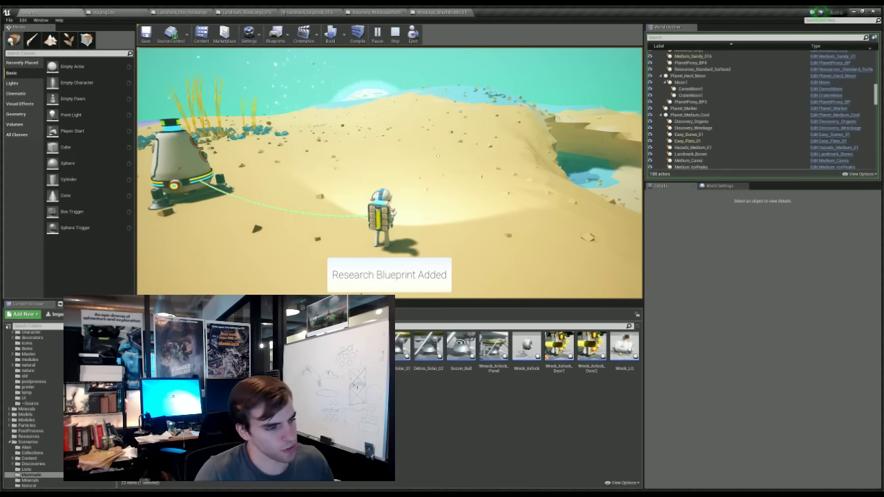
- Walk the astronaut across the sandy terrain into the purple biome and try the Deform Tool on the ground there
key("w")
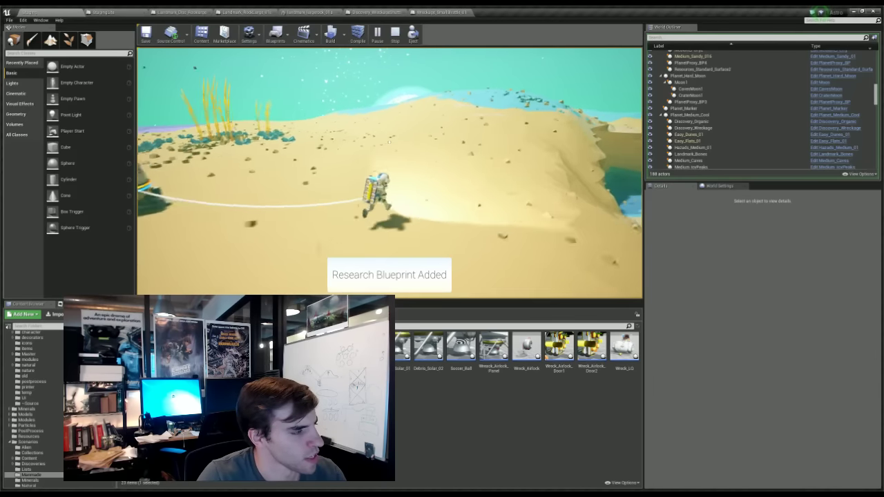
key("d")
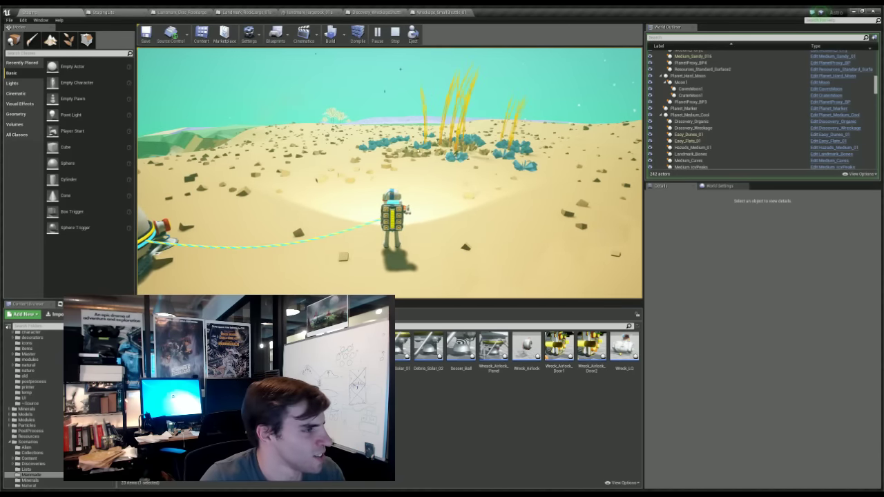
key("w")
key("w")
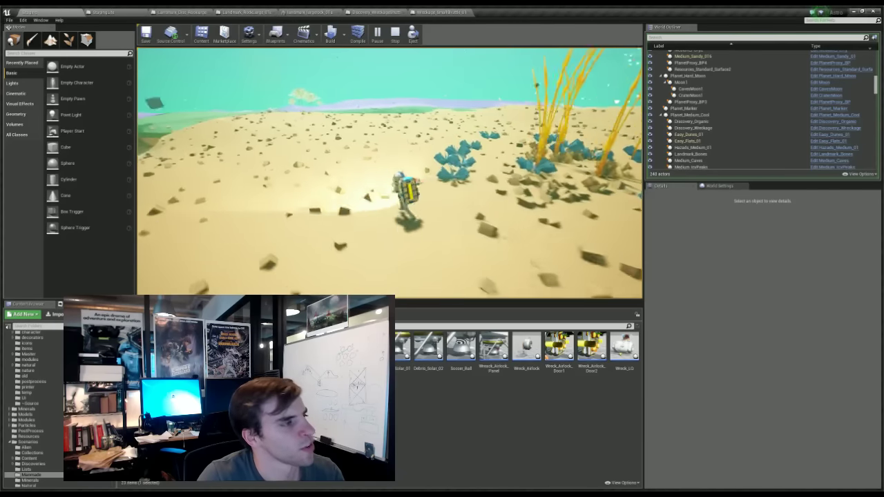
key("w")
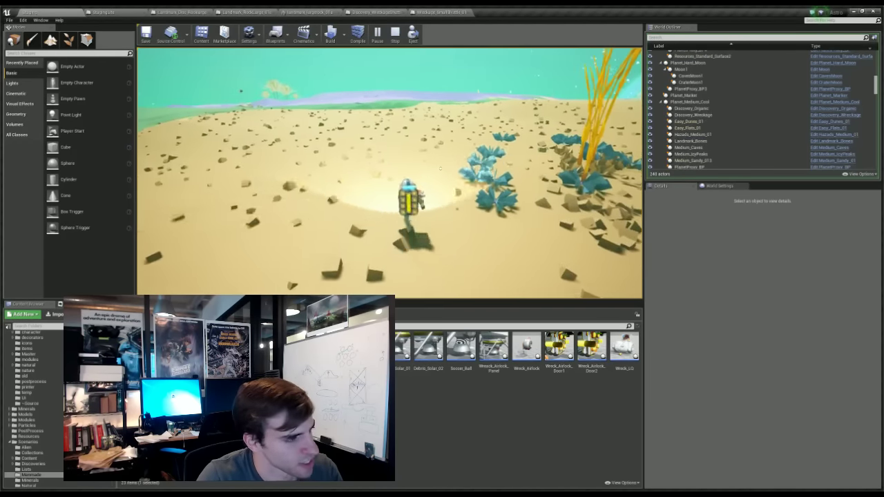
key("a")
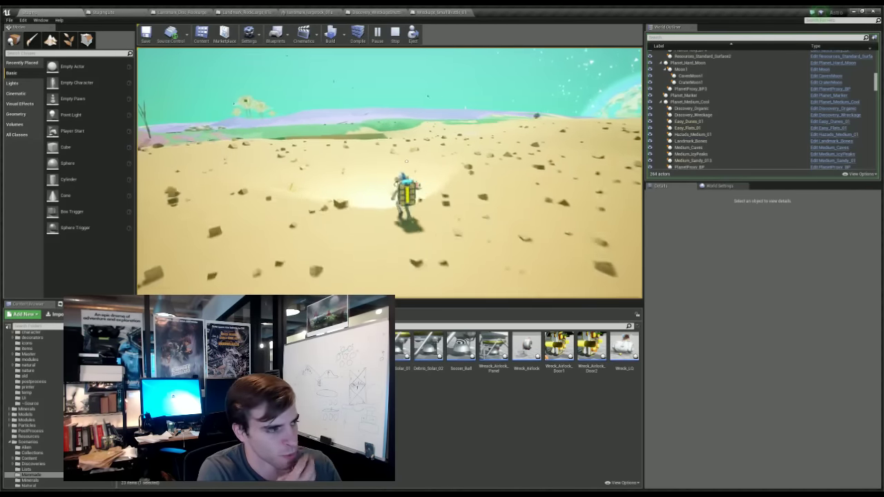
key("w")
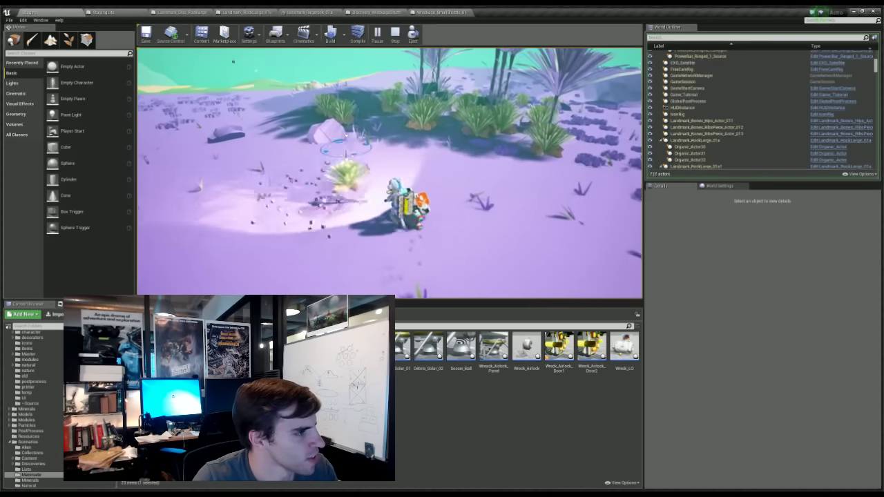
left_click_drag(349, 158, 476, 163)
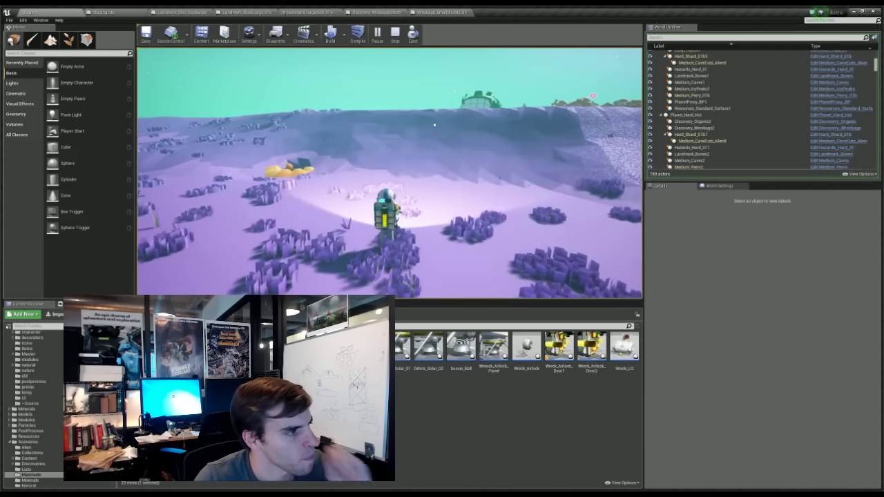
- Walk to the orange-ringed pit, deform the terrain around it to examine it, and stop the playtest
key("w")
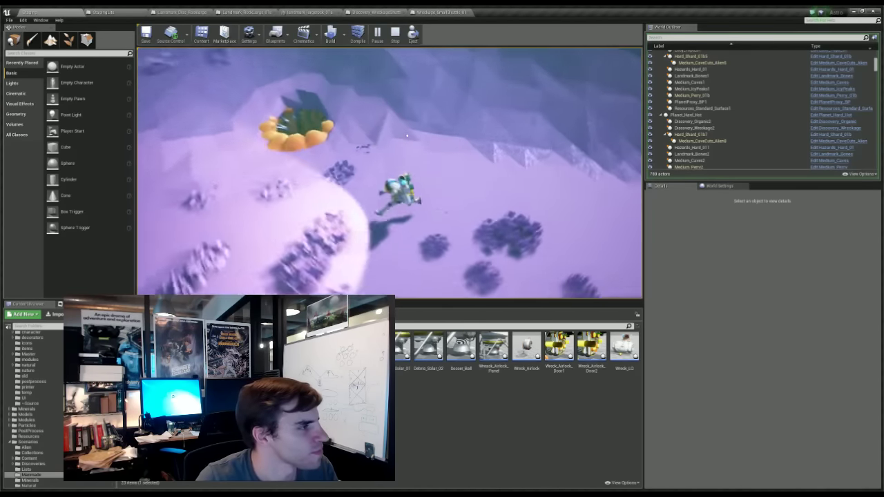
key("w")
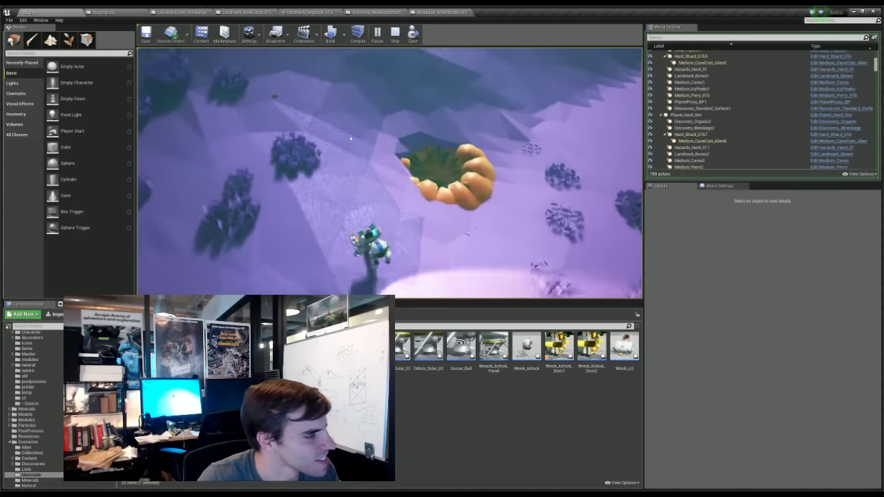
key("e")
left_click_drag(362, 154, 440, 149)
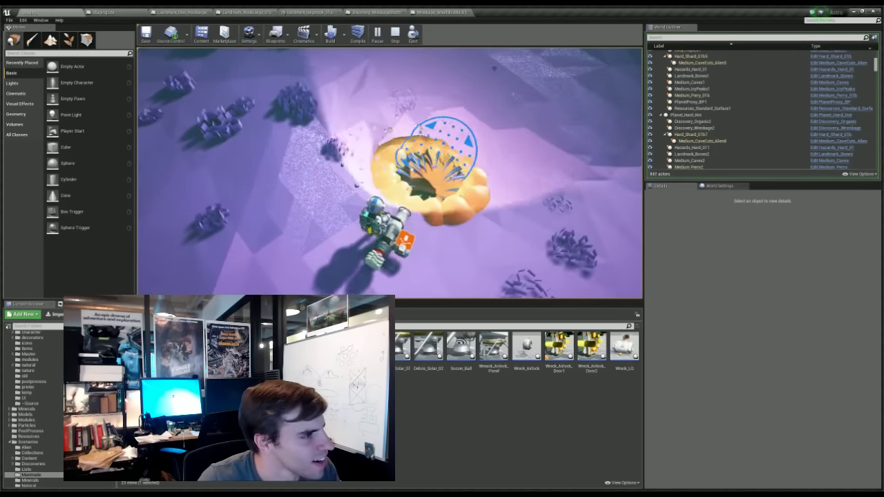
key("e")
key("s")
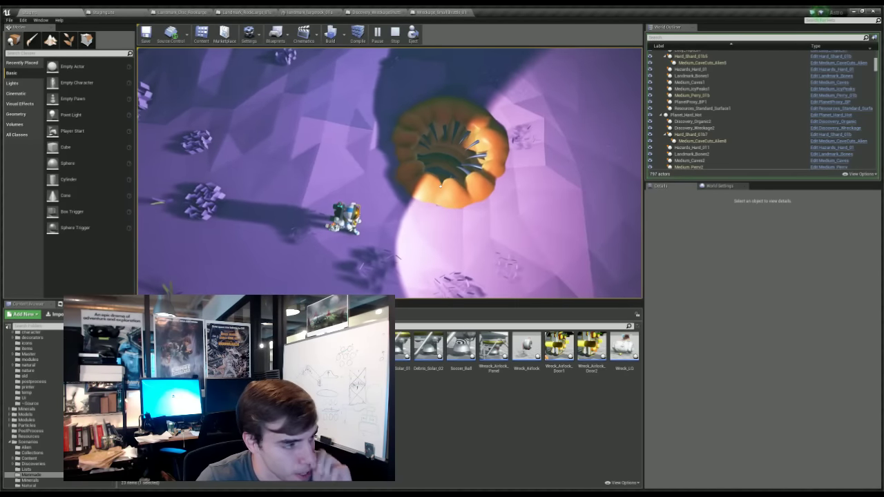
right_click_drag(434, 224, 418, 219)
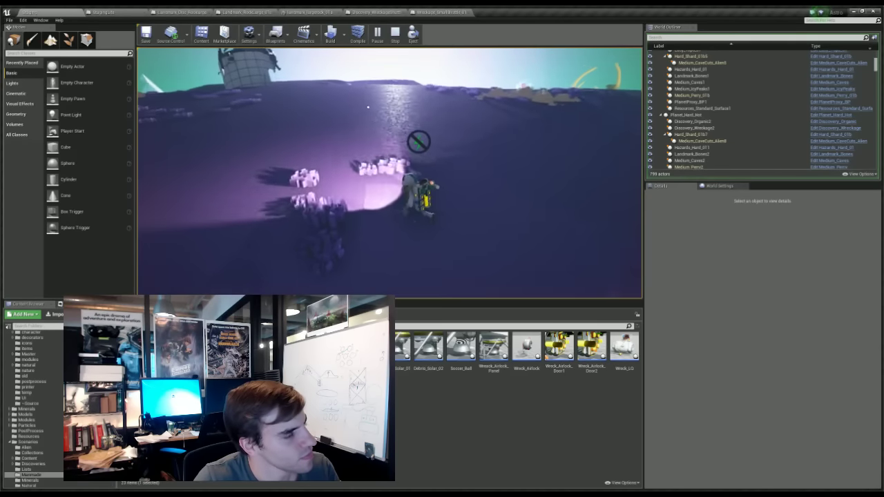
left_click(395, 36)
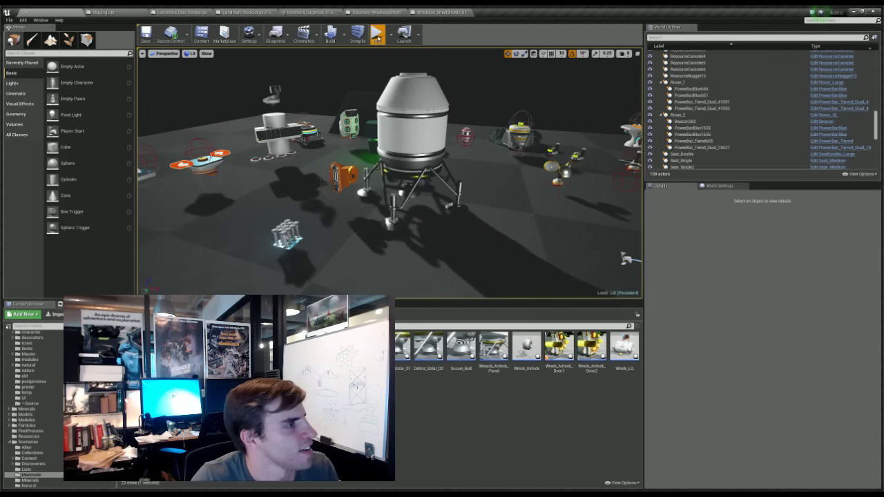
- Playtest the module test level, walk the astronaut around the small shuttle to inspect it from several sides, and stop the session
left_click(377, 39)
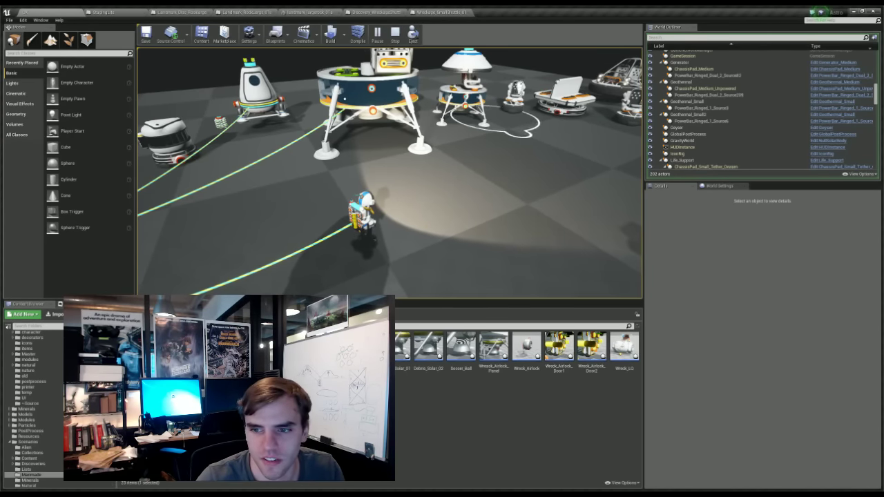
key("w")
right_click_drag(385, 201, 429, 189)
key("s")
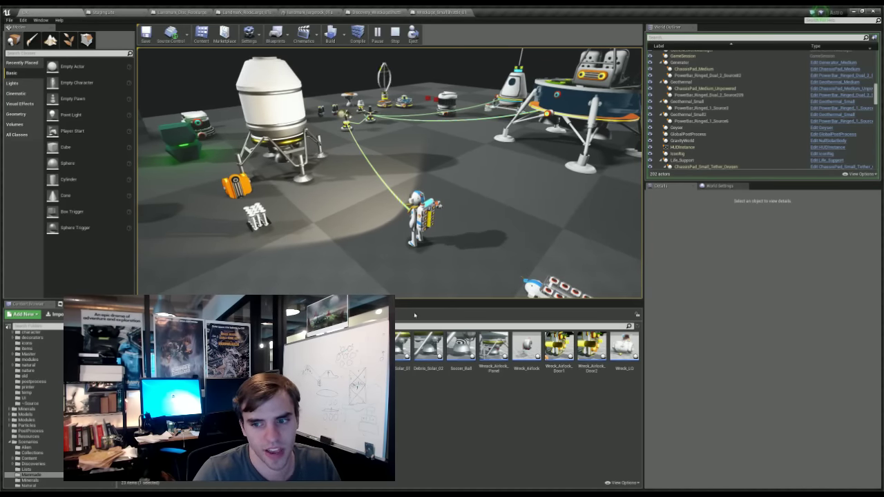
right_click_drag(392, 202, 425, 207)
key("w")
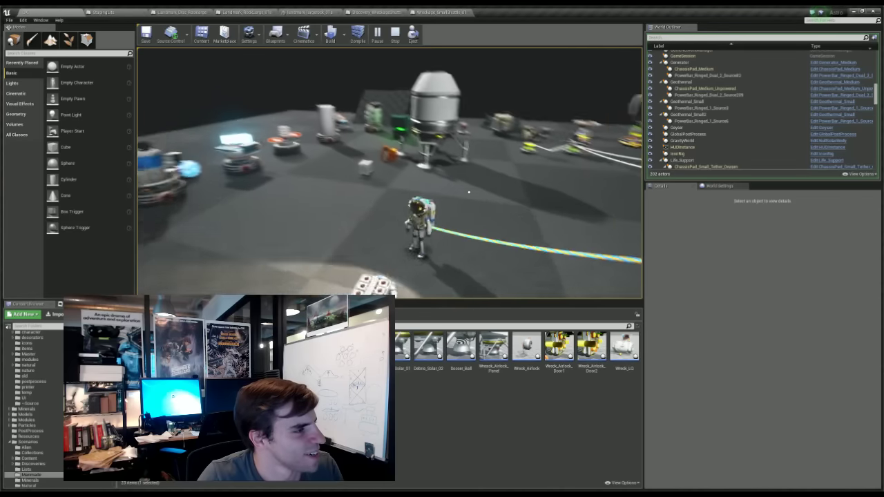
key("w")
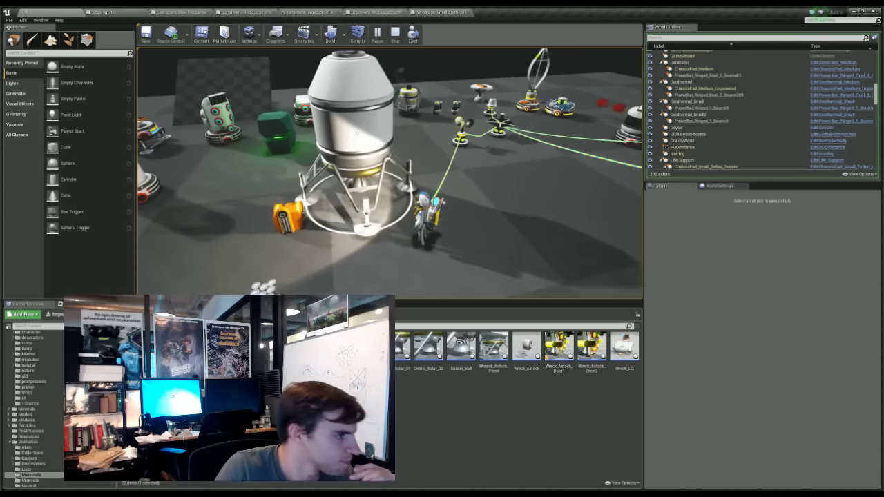
right_click_drag(397, 136, 477, 111)
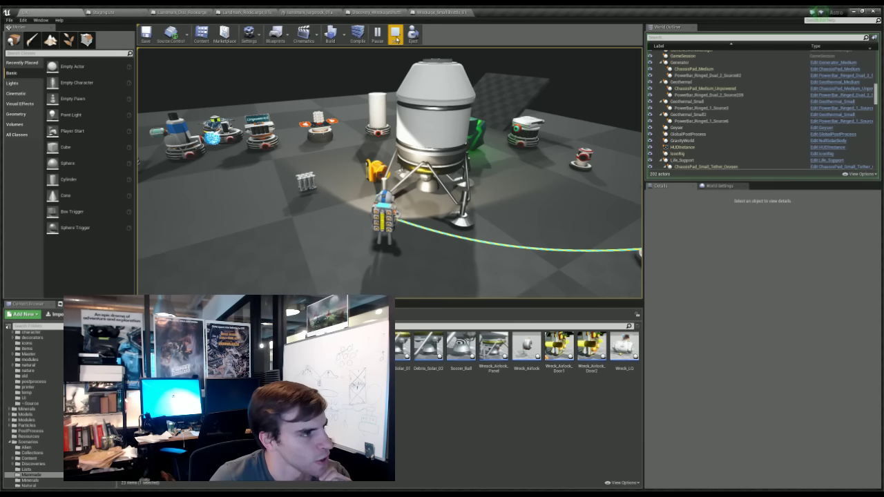
left_click(396, 38)
- Add a Button component to the Wreckage_SmallShuttle_01 blueprint and place it tilted at the side of the shuttle's upper hull
left_click(445, 12)
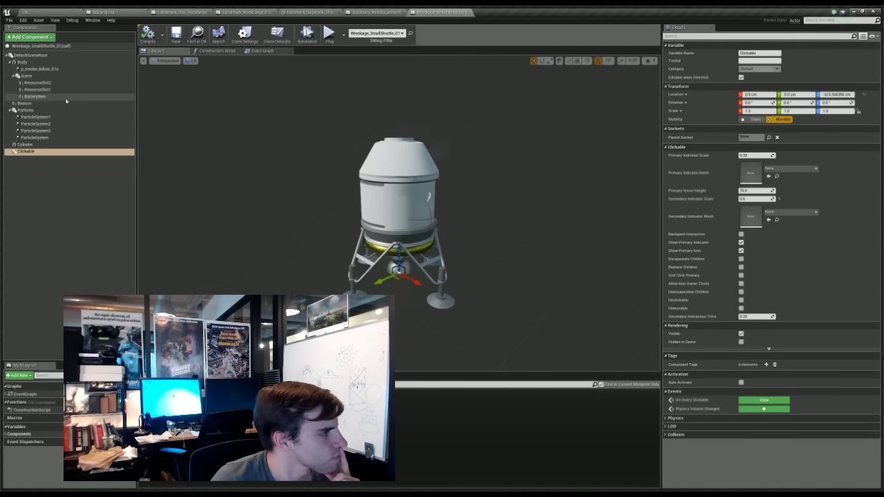
scroll(420, 215, "up", 3)
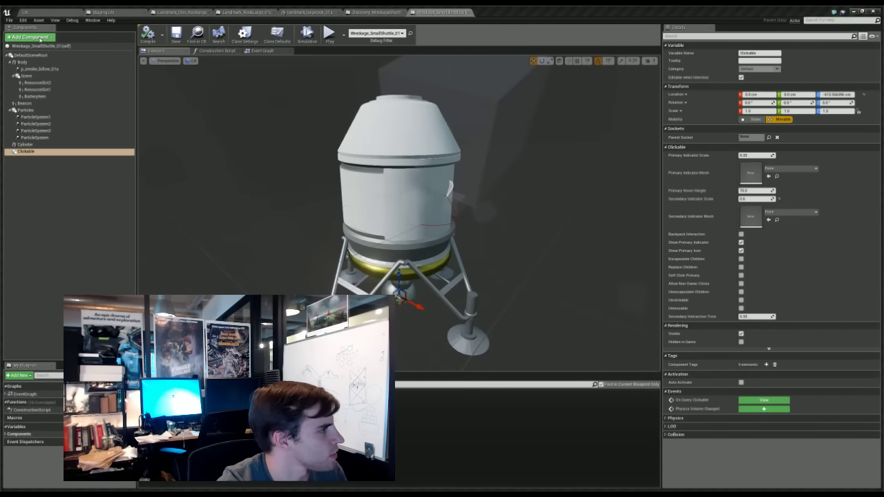
key("Return")
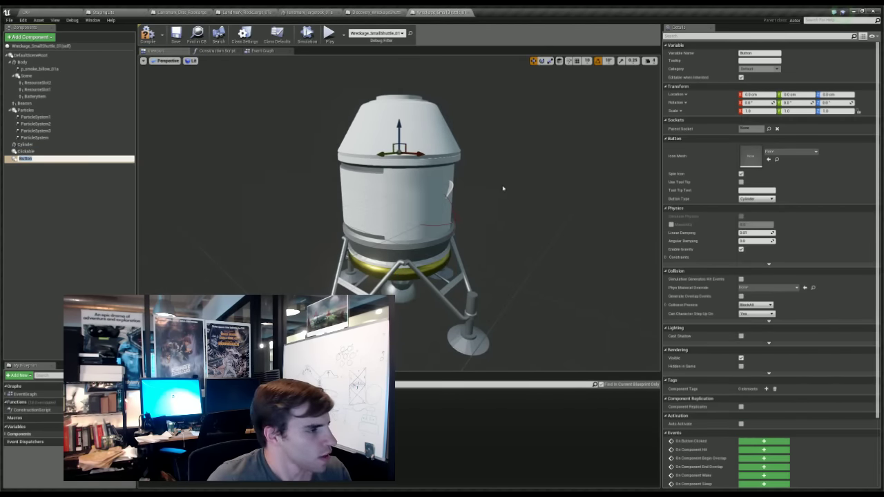
key("Return")
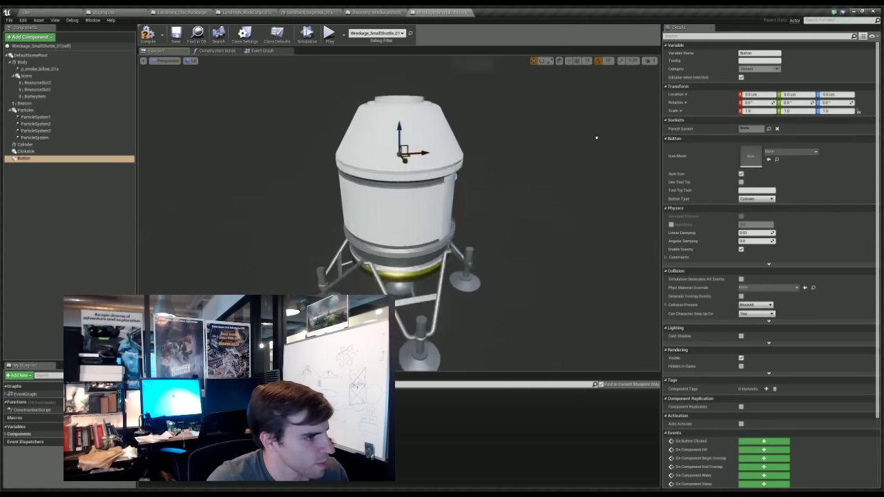
left_click_drag(216, 136, 601, 158, "alt")
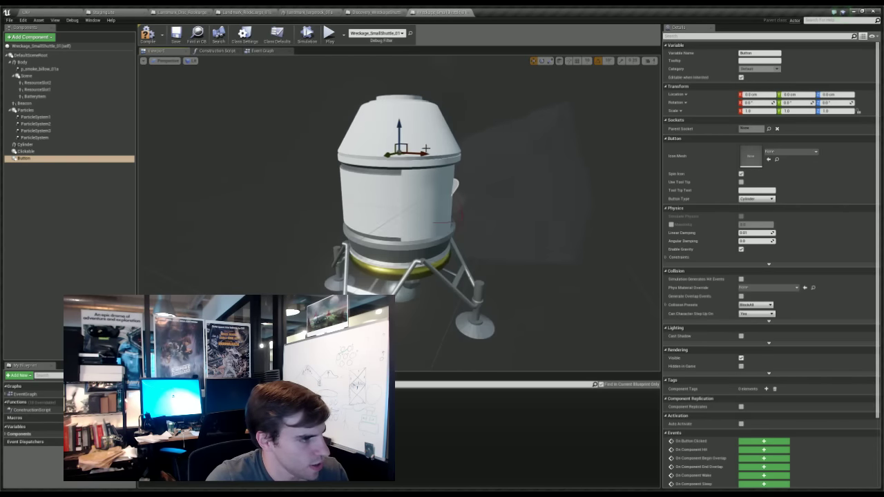
left_click_drag(405, 145, 456, 71)
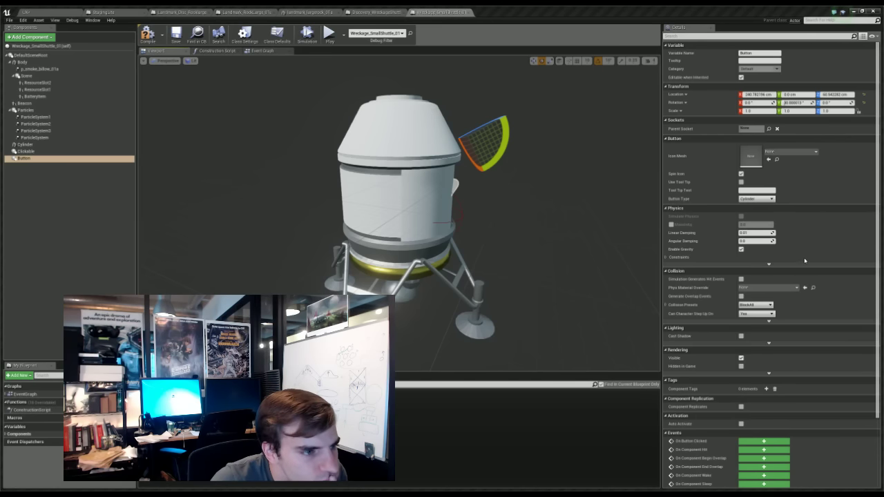
- Give the Button component a rectangular arrow icon mesh and the Rectangle button type, and compile the blueprint
left_click(803, 219)
left_click_drag(594, 155, 497, 155, "alt")
left_click(800, 153)
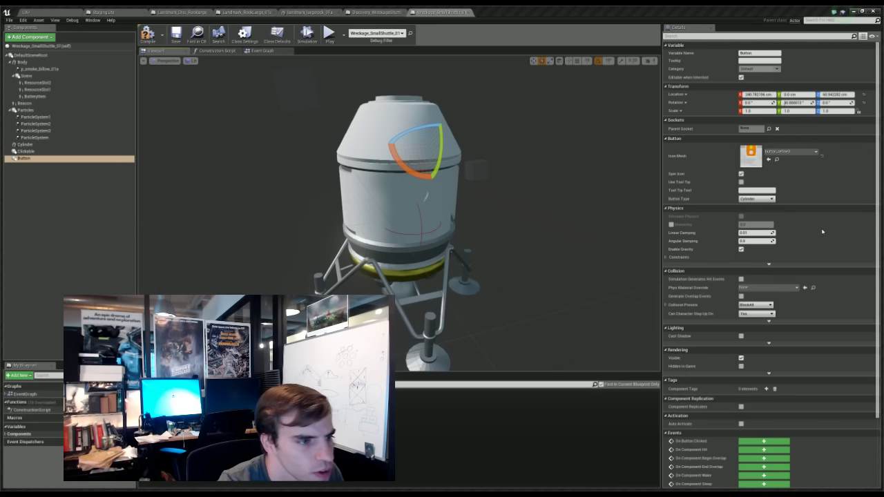
left_click_drag(647, 137, 620, 146, "alt")
left_click(764, 198)
left_click(765, 212)
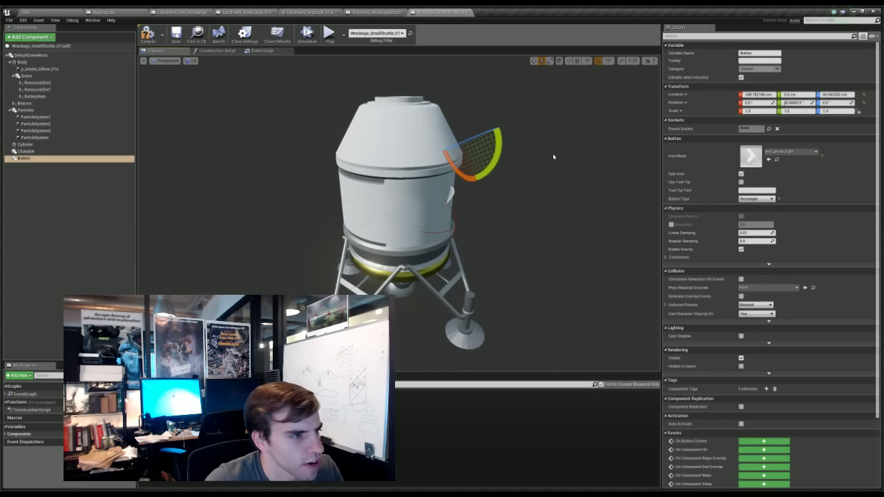
left_click_drag(553, 154, 535, 143, "alt")
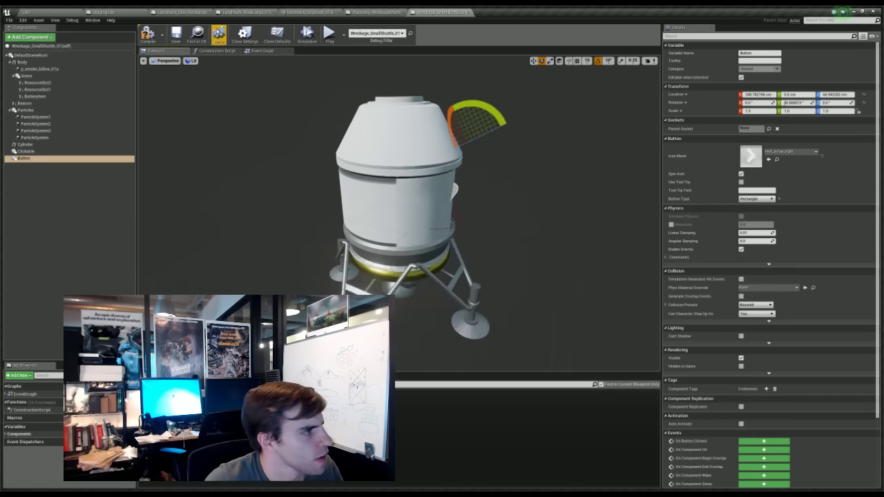
left_click(148, 35)
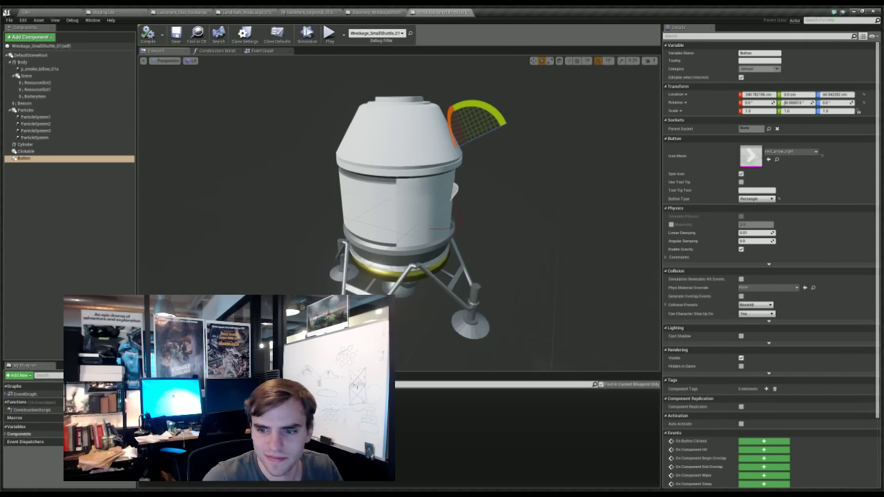
- Playtest the module test level and walk the astronaut to the small shuttle to examine its new button
left_click(26, 11)
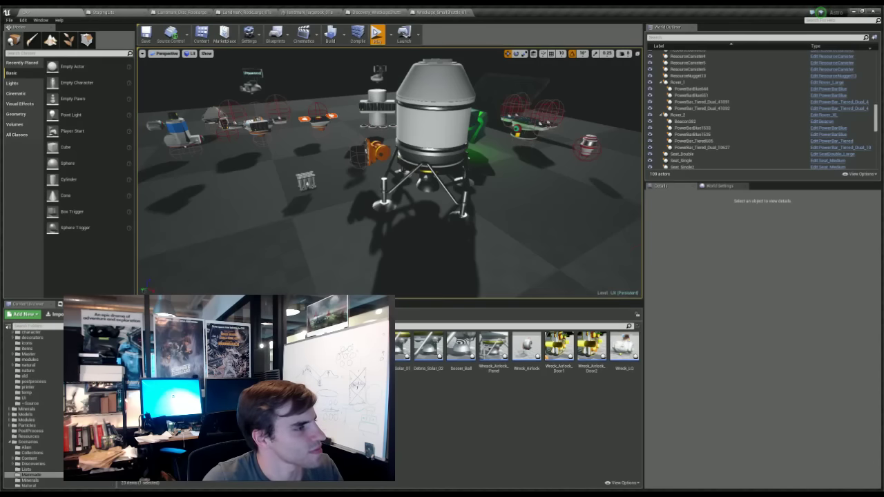
left_click(376, 35)
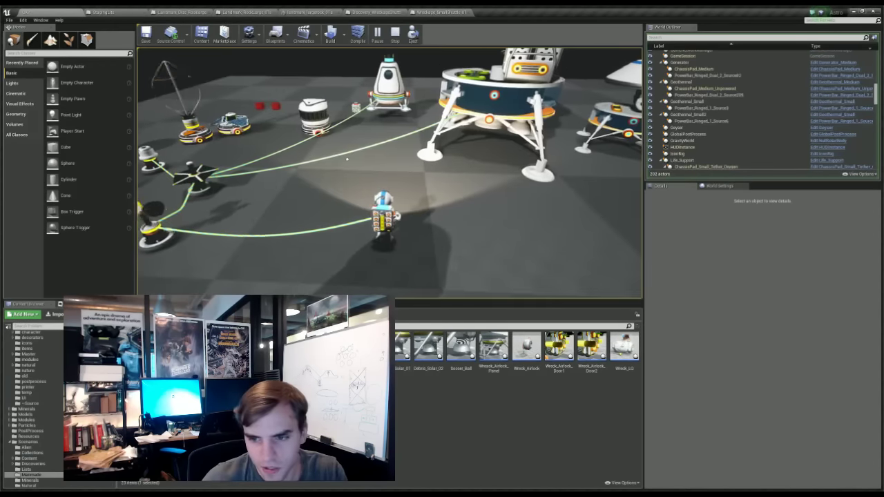
right_click_drag(347, 158, 238, 228)
key("w")
key("w")
right_click_drag(427, 157, 351, 102)
- Undock the Wreckage_SmallShuttle_01 blueprint while examining the arrow button in the playtest, and redock it after stopping the session
left_click(443, 11)
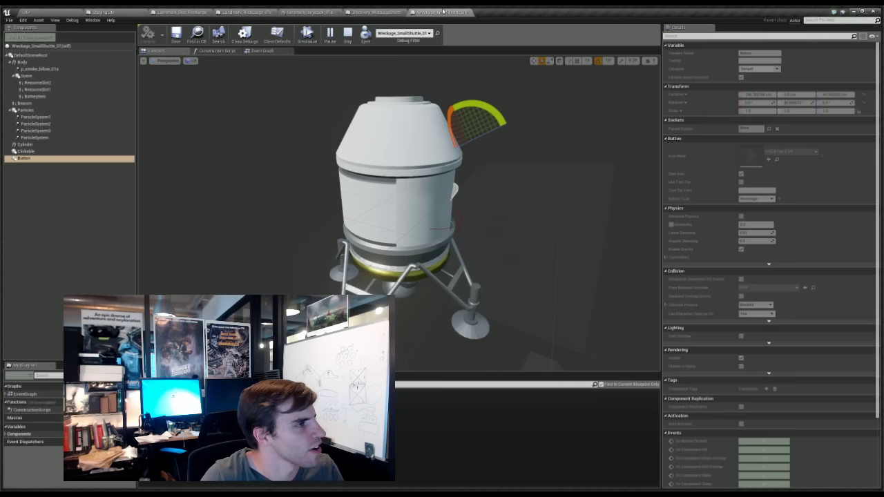
left_click(465, 12)
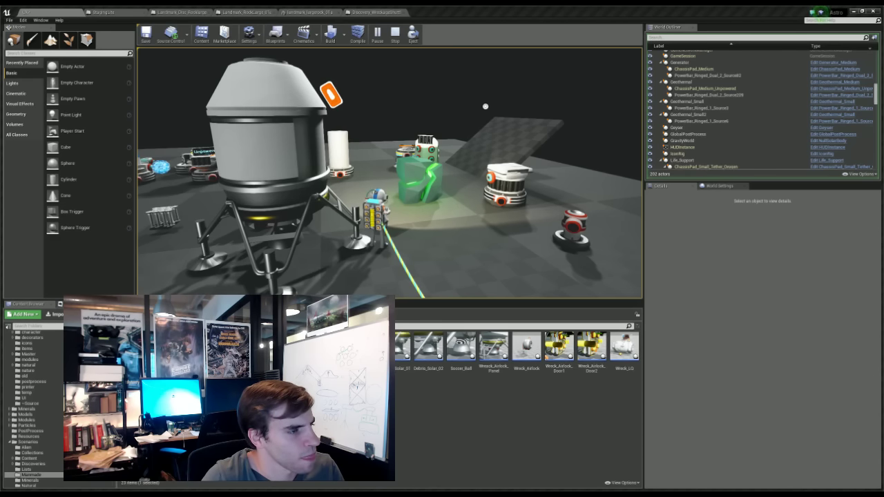
right_click_drag(434, 122, 778, 217)
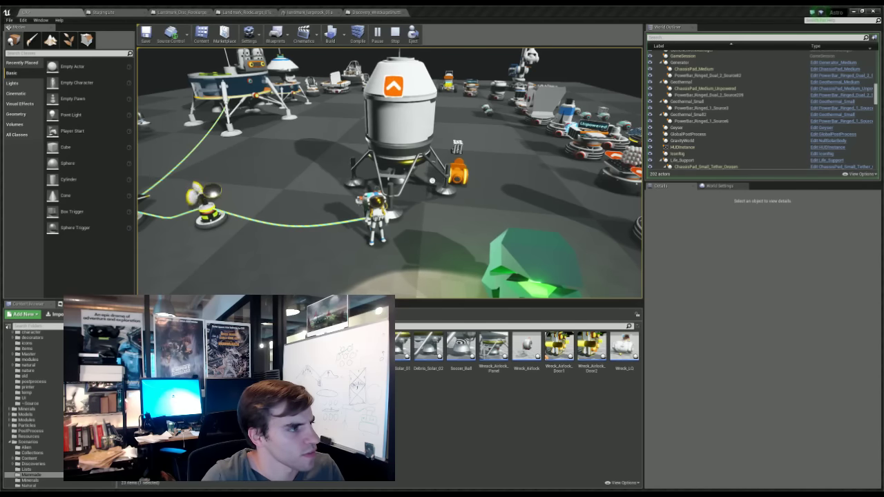
left_click(396, 34)
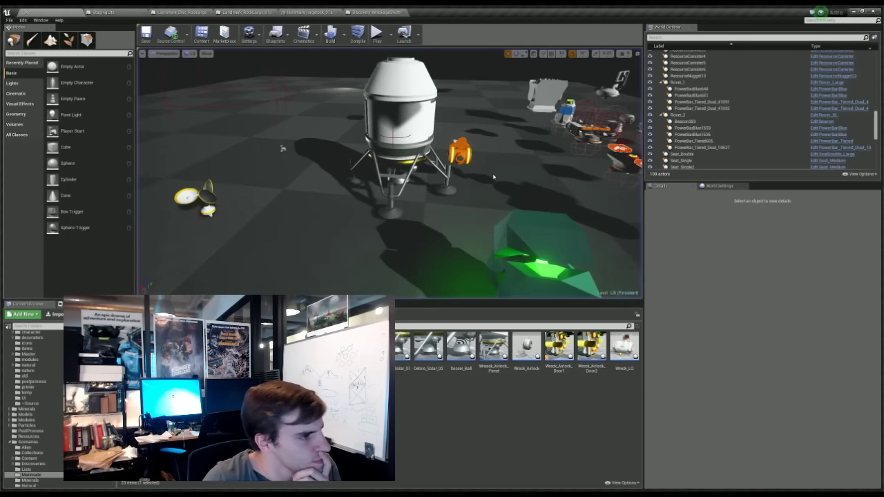
left_click_drag(329, 12, 329, 26)
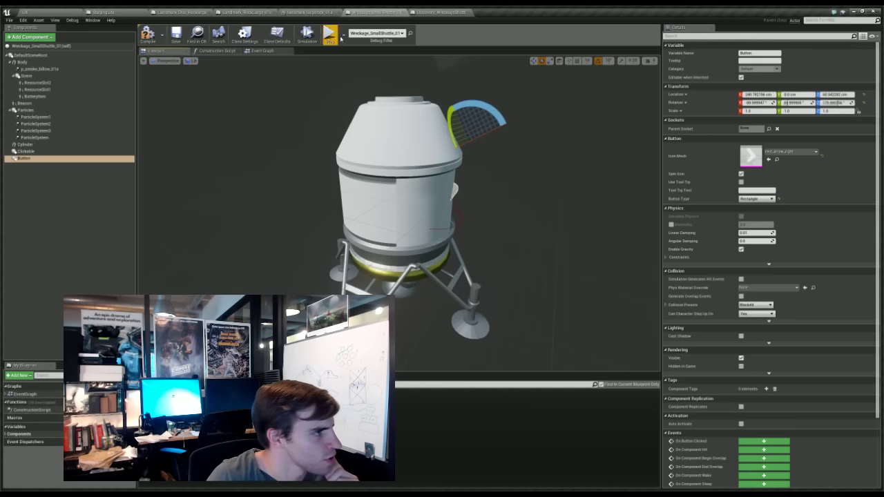
- In the Event Graph, have Event BeginPlay call Enable on the Button component with Enabled unchecked, and compile the blueprint
left_click(261, 50)
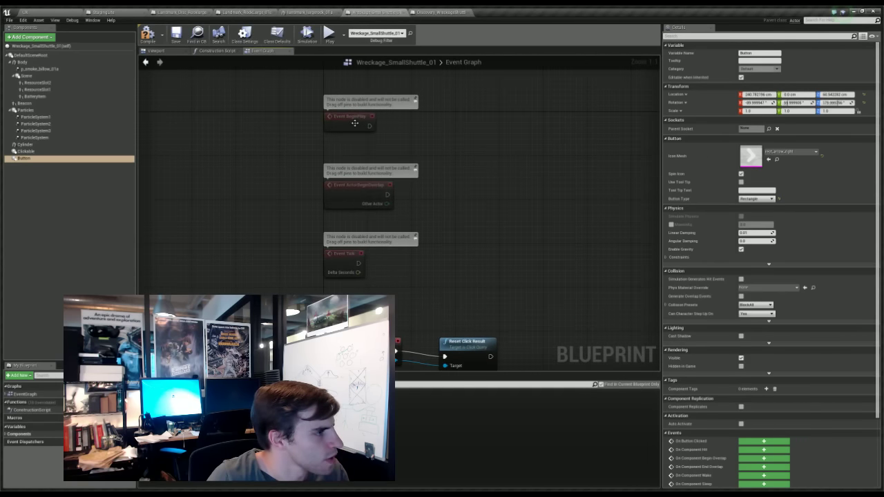
left_click_drag(357, 123, 428, 140)
left_click(35, 159)
left_click_drag(455, 80, 503, 158)
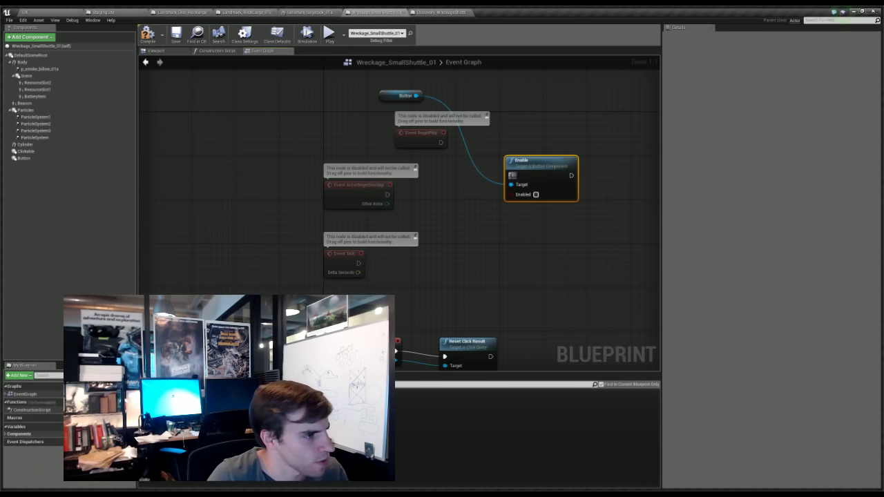
left_click_drag(510, 176, 441, 142)
left_click_drag(530, 158, 524, 130)
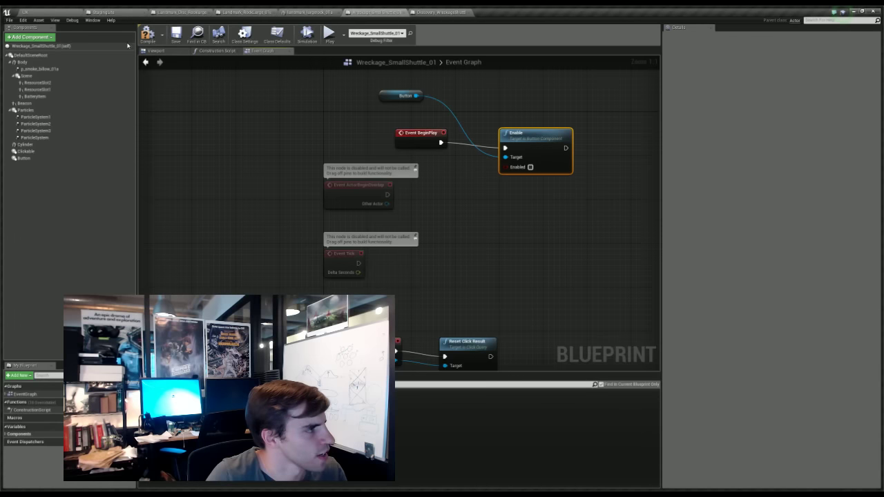
left_click(148, 35)
- Add a ChildSlot component to the shuttle blueprint and set its Child Slot Class to PowerSlot_Body
left_click(170, 51)
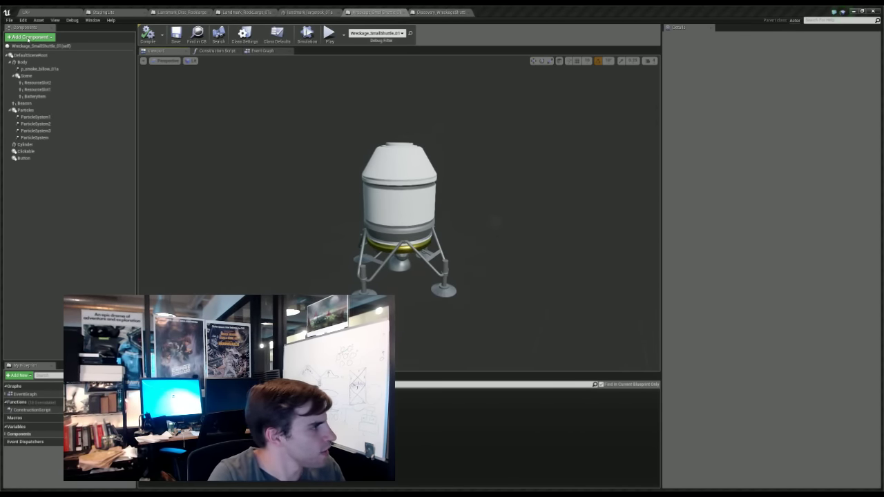
key("Return")
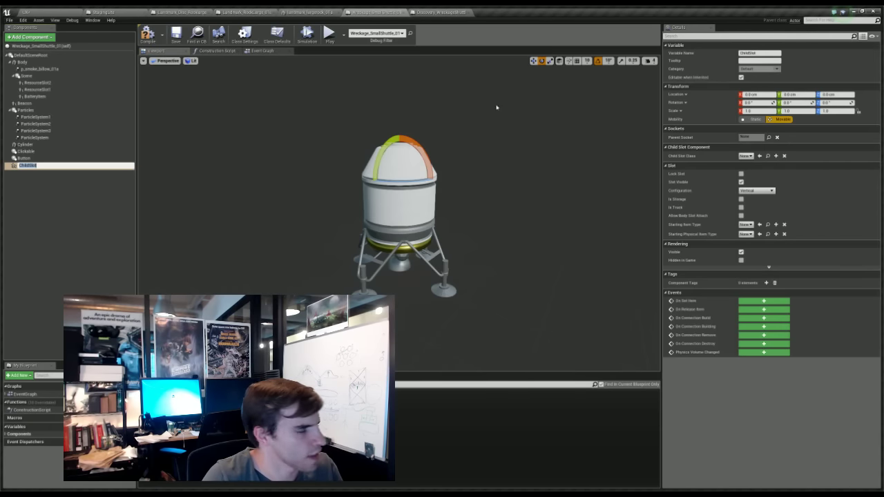
left_click(751, 158)
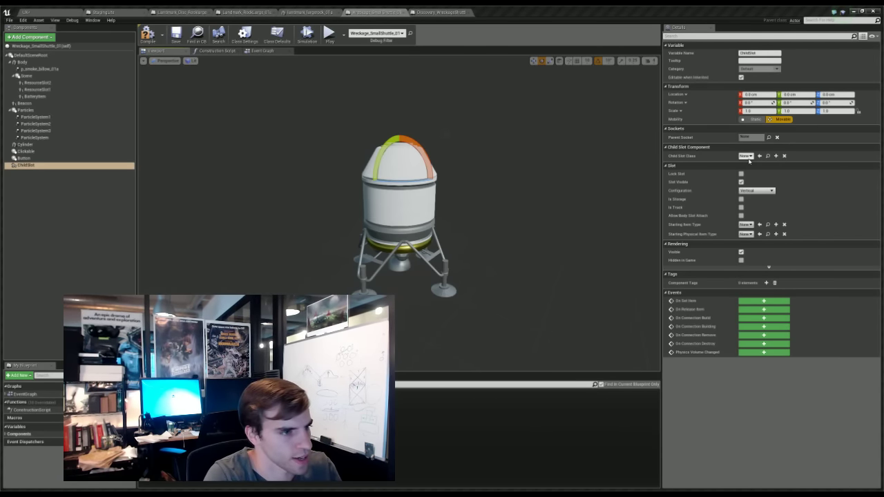
key("Return")
- Move the child slot outward to the shuttle's side and down to the lower hull, at about Z -287 cm
left_click_drag(286, 209, 267, 134, "alt")
key("w")
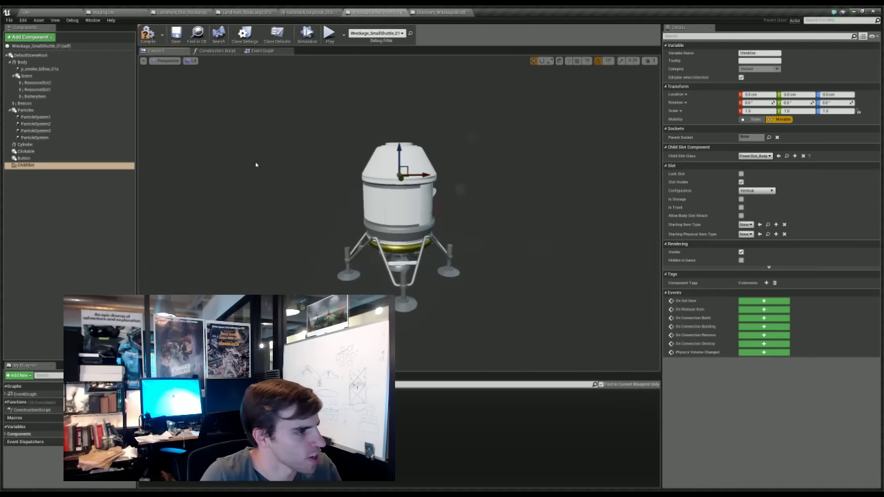
left_click_drag(255, 164, 333, 168)
left_click_drag(427, 177, 486, 211)
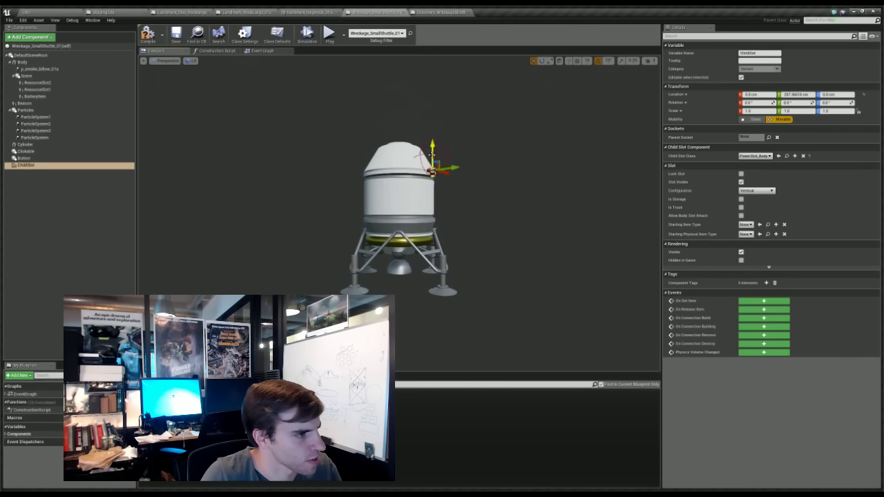
left_click_drag(433, 154, 463, 214)
scroll(484, 221, "up", 3)
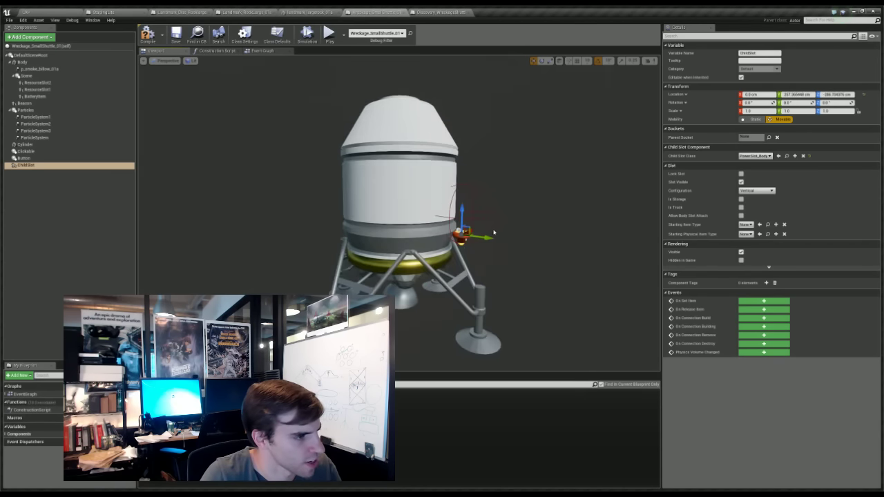
- Rotate the child slot 90° about the X axis
key("f")
scroll(490, 233, "down", 8)
key("e")
left_click_drag(426, 193, 442, 220)
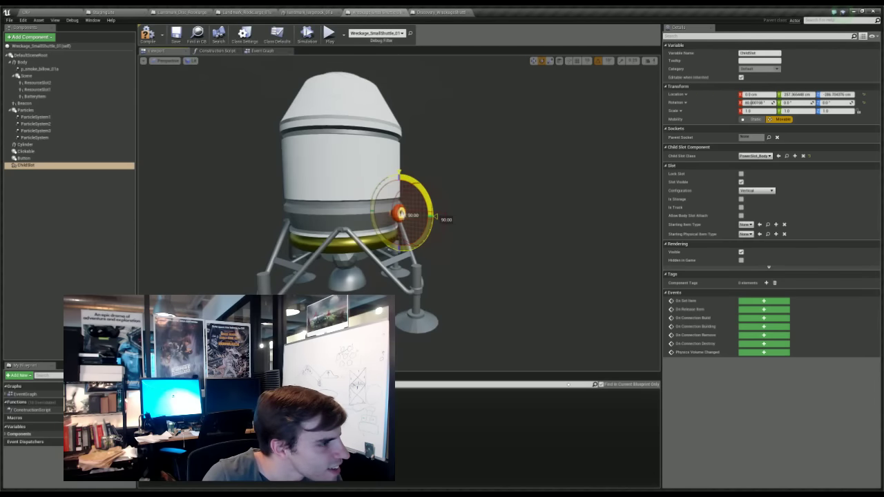
- Move the child slot around the lower hull to the arrow button's side and turn it to -90° about Z
left_click_drag(594, 168, 222, 225, "alt")
key("w")
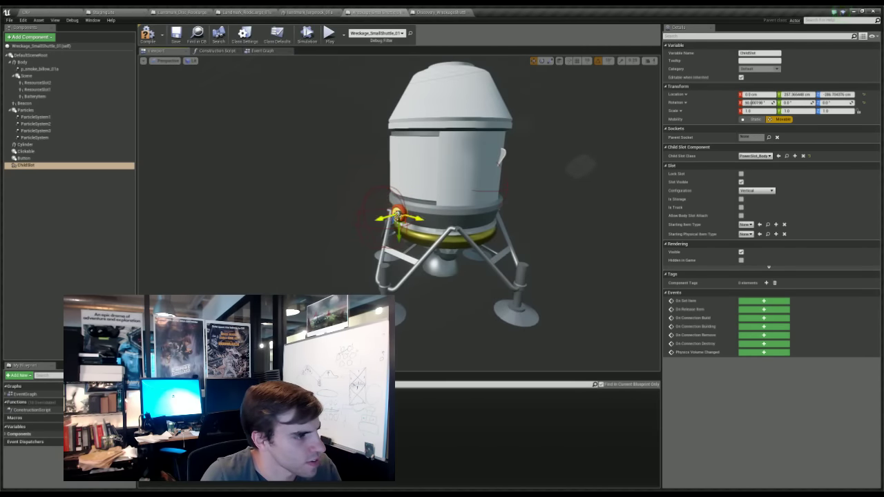
left_click_drag(397, 215, 518, 212)
scroll(569, 212, "up", 3)
key("e")
left_click_drag(494, 264, 632, 299)
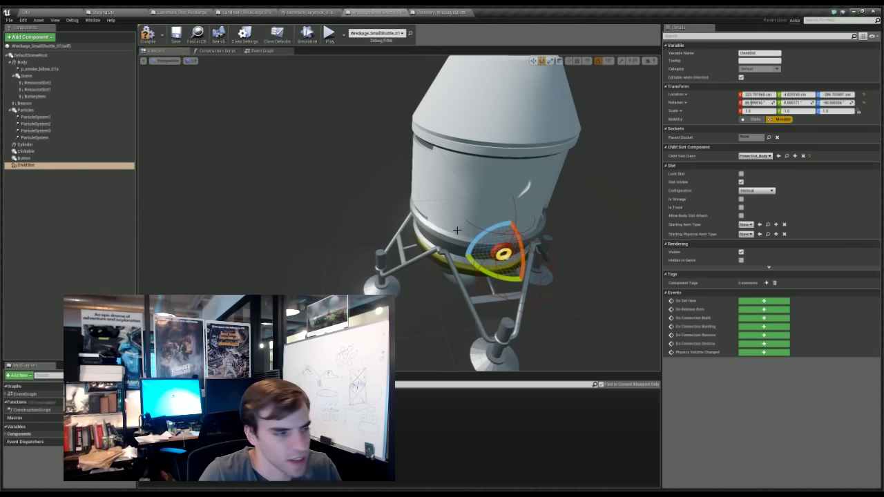
- Fine-tune the child slot's position on the lower hull below the arrow button to about X 232, Y -13 cm
left_click_drag(425, 251, 528, 230, "alt")
key("w")
left_click_drag(568, 267, 442, 222, "alt")
left_click_drag(600, 256, 604, 256, "alt")
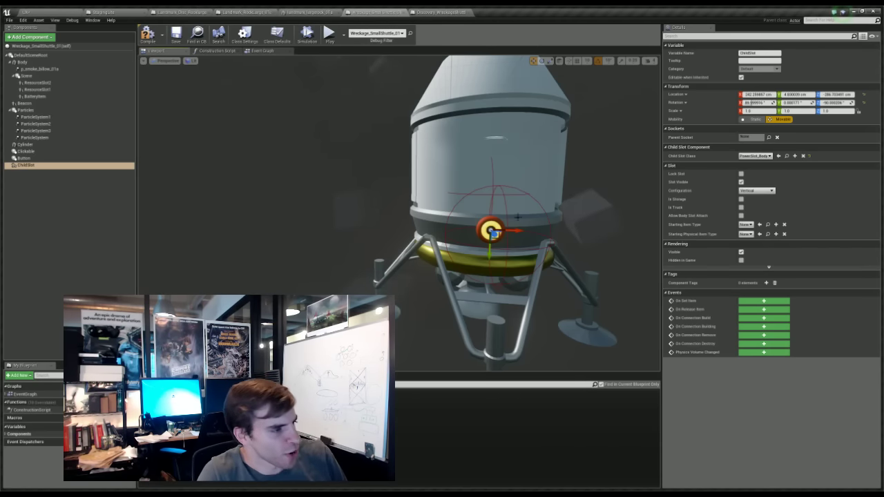
left_click_drag(516, 230, 521, 232)
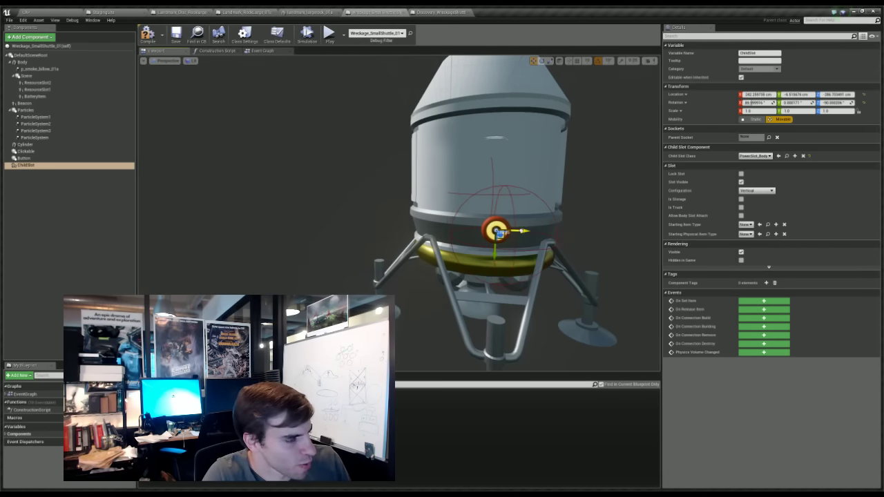
left_click_drag(601, 209, 600, 236, "alt")
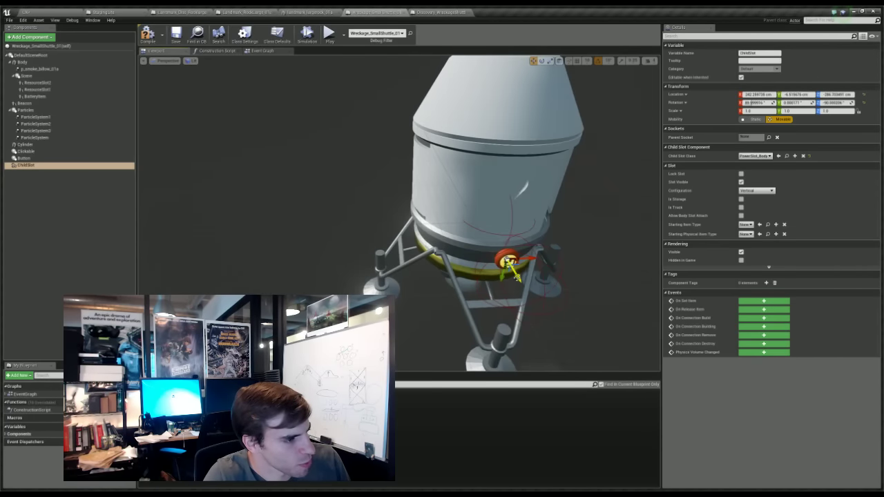
left_click_drag(517, 277, 514, 272)
left_click_drag(587, 278, 545, 305, "alt")
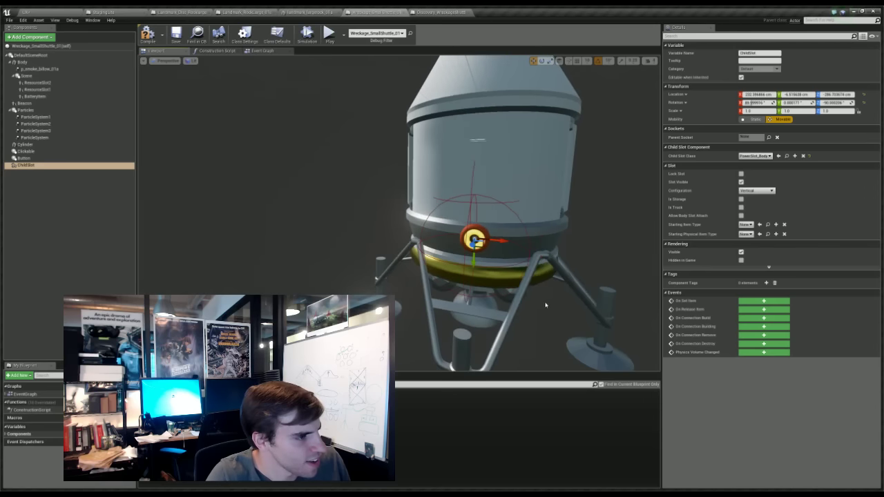
left_click_drag(495, 240, 500, 241)
left_click_drag(546, 305, 551, 300, "alt")
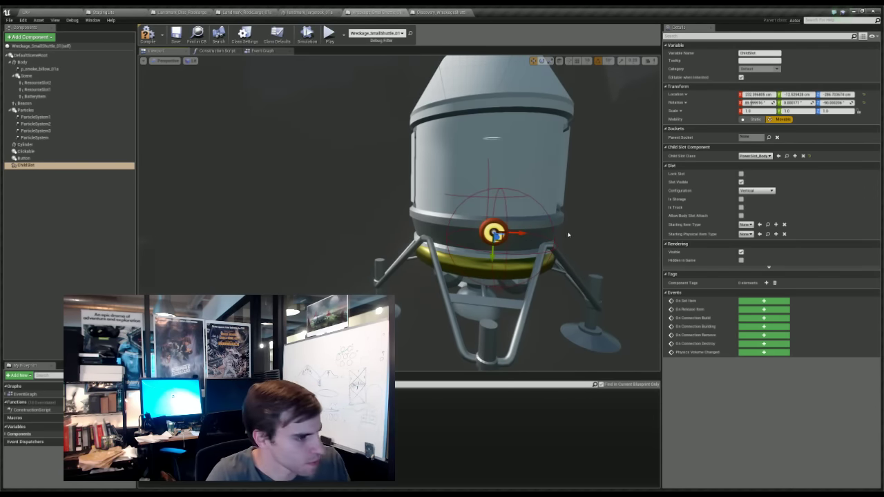
left_click_drag(567, 235, 532, 216, "alt")
left_click_drag(557, 252, 429, 287, "alt")
left_click_drag(351, 257, 347, 229, "alt")
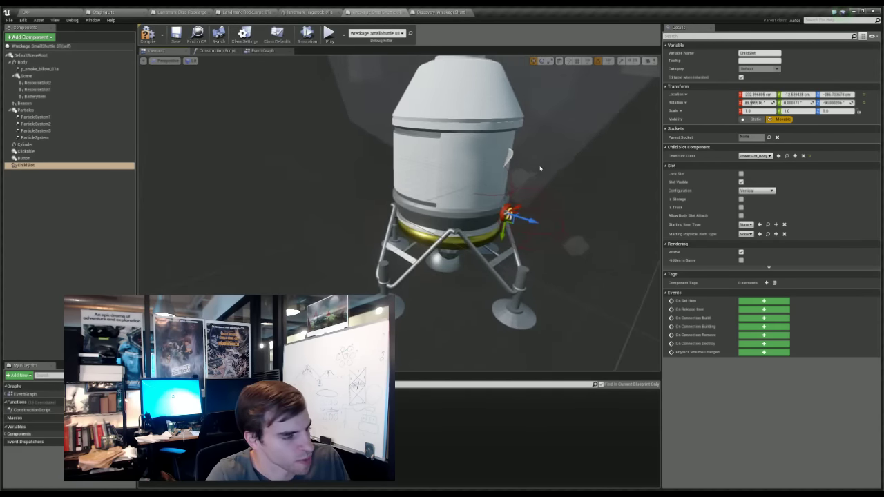
left_click_drag(576, 200, 551, 181, "alt")
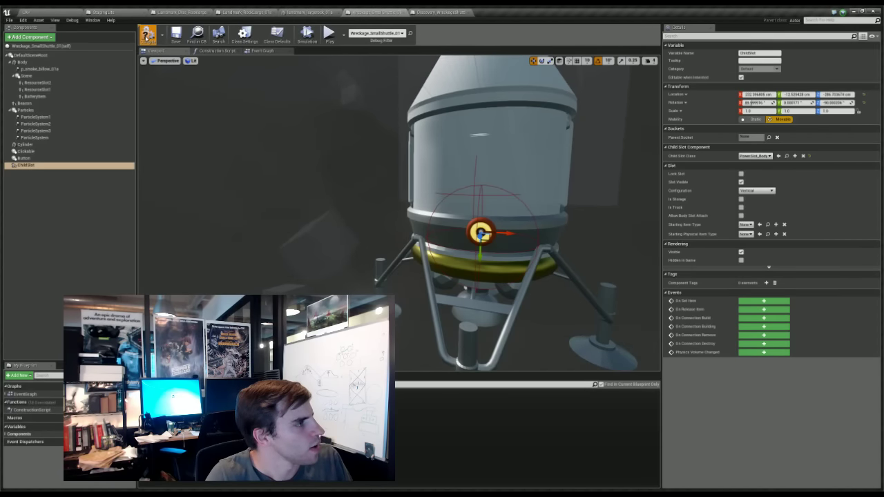
- Compile and save the shuttle blueprint, add a Power component, and compile again
left_click(147, 34)
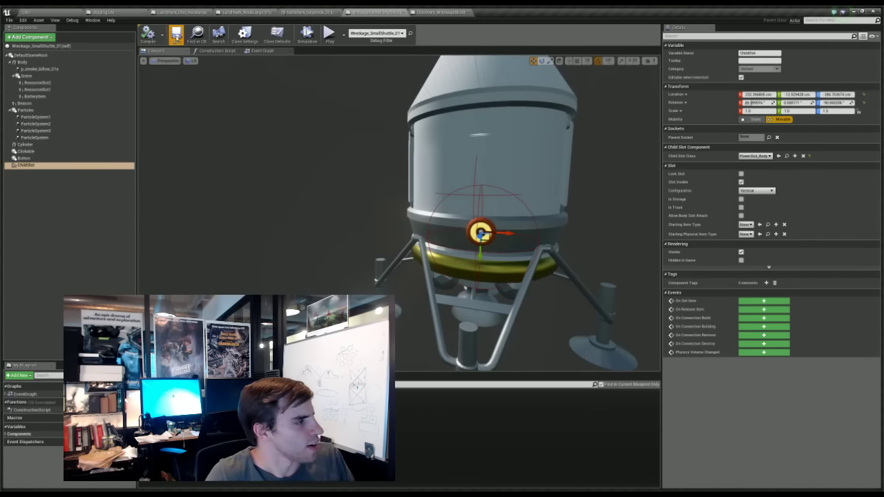
left_click(176, 34)
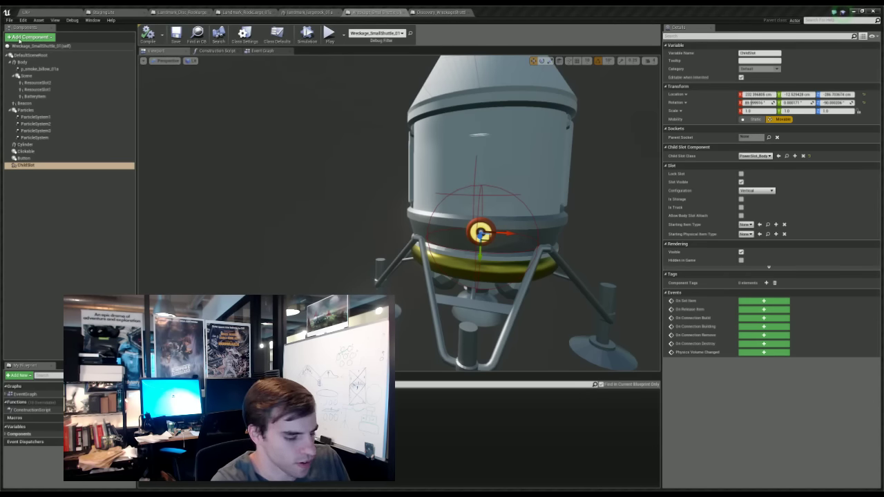
key("ctrl+z")
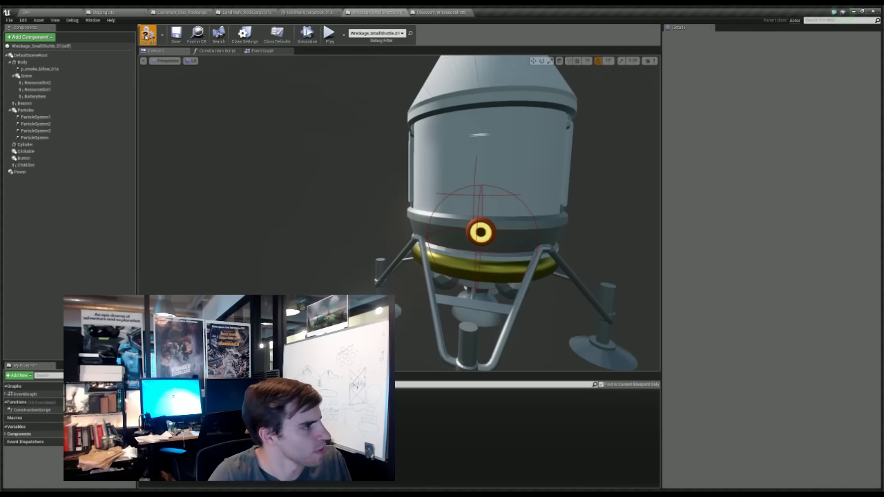
left_click(146, 35)
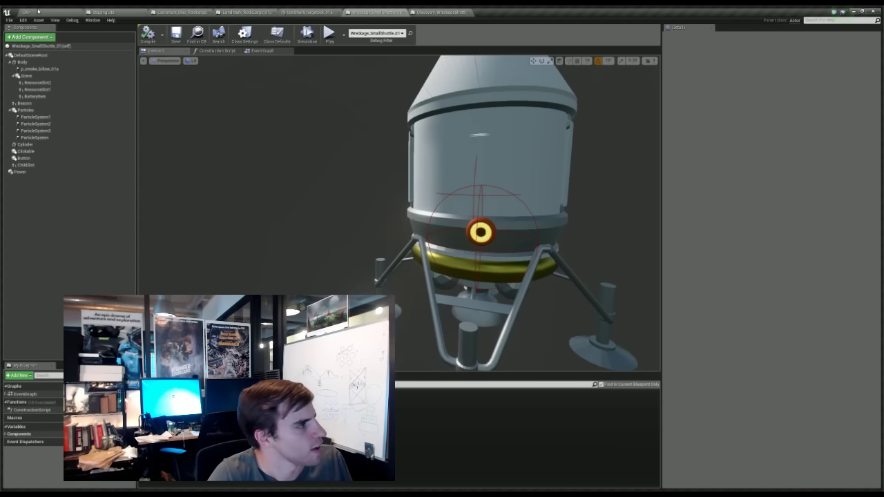
- Playtest the module test level and try connecting power cables between the small shuttle's new slot and nearby modules
left_click(39, 11)
left_click(376, 35)
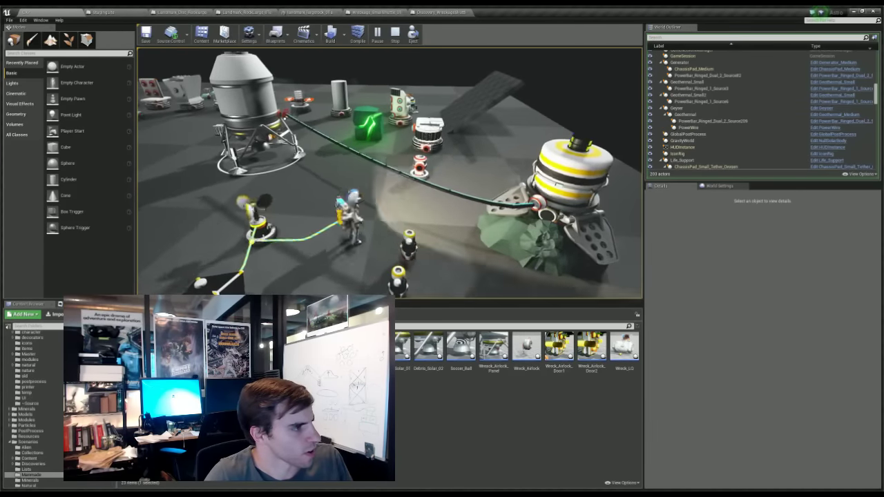
key("w")
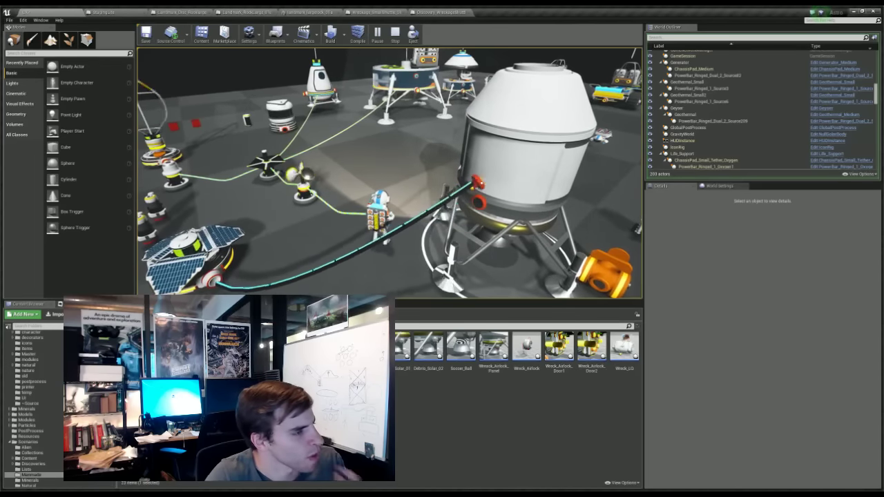
- Inspect the OnQueryClickable and Reset Click Result nodes in the Wreckage_SmallShuttle_01 Event Graph, and return to the test level
left_click(435, 12)
left_click(373, 11)
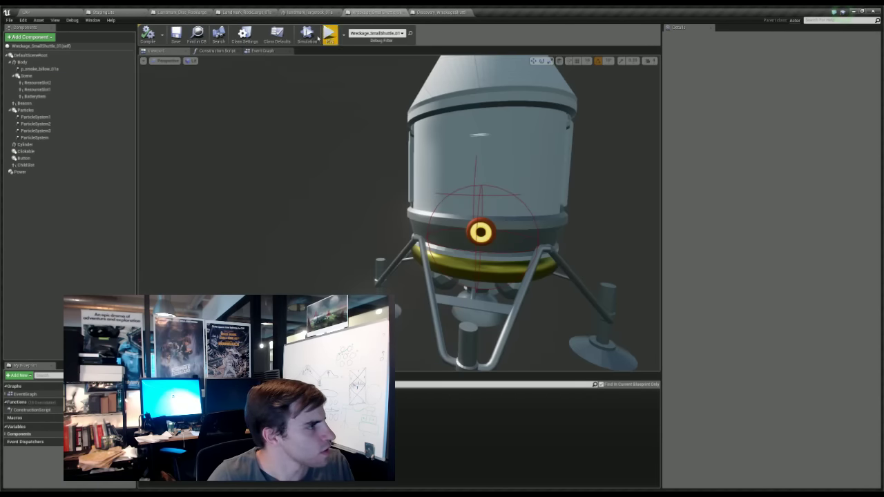
left_click(263, 51)
right_click_drag(437, 178, 427, 83)
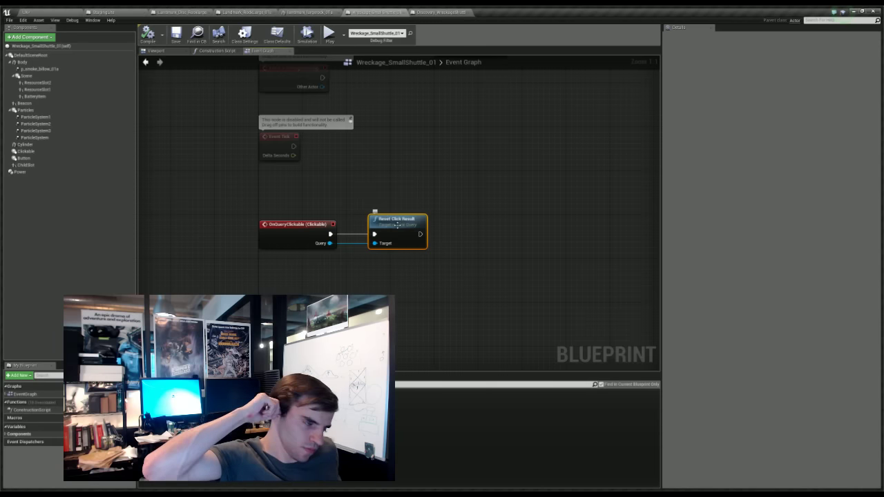
left_click(41, 12)
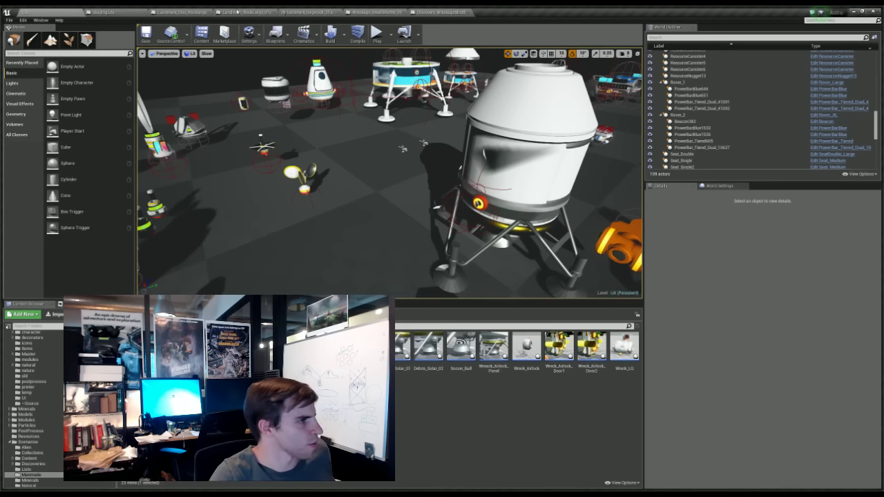
- Start another playtest of the module test level and walk the astronaut over to the solar panel module
left_click(376, 33)
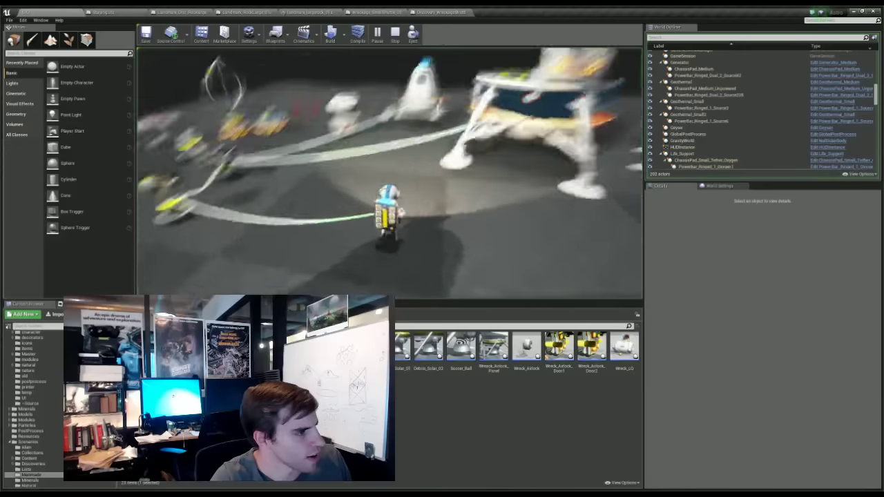
key("w")
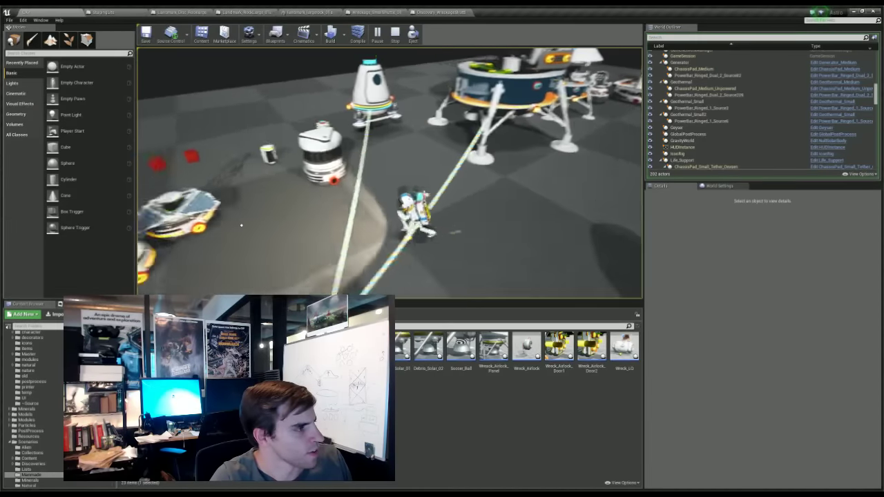
key("a")
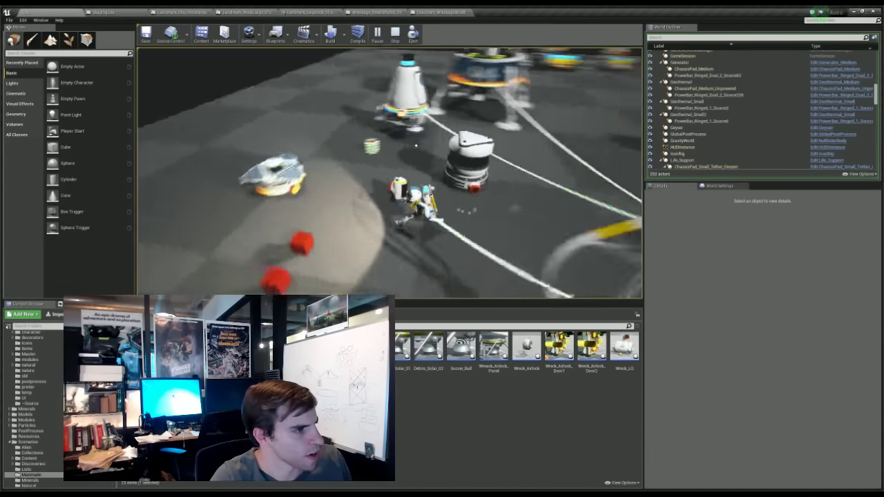
left_click_drag(288, 174, 282, 163)
key("s")
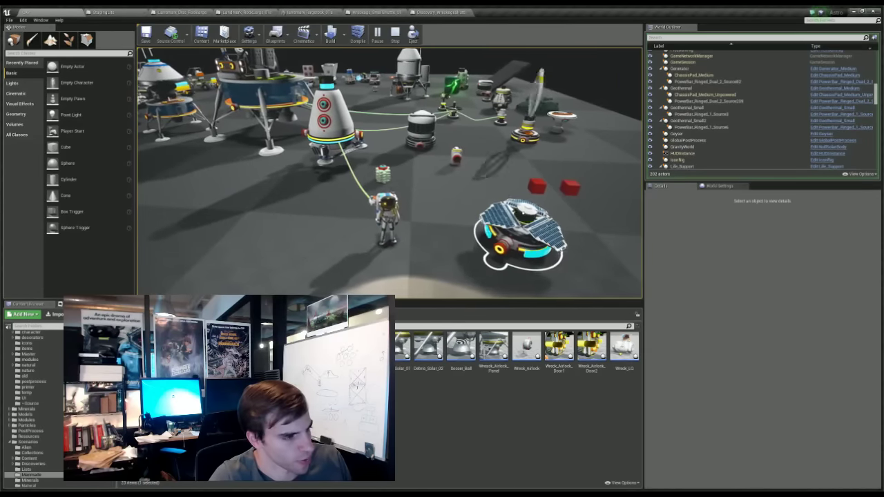
- Carry the solar panel module beside the cone-shaped shuttle and connect its power cable to the shuttle's slot
left_click_drag(499, 252, 252, 245)
left_click_drag(302, 229, 476, 270)
key("w")
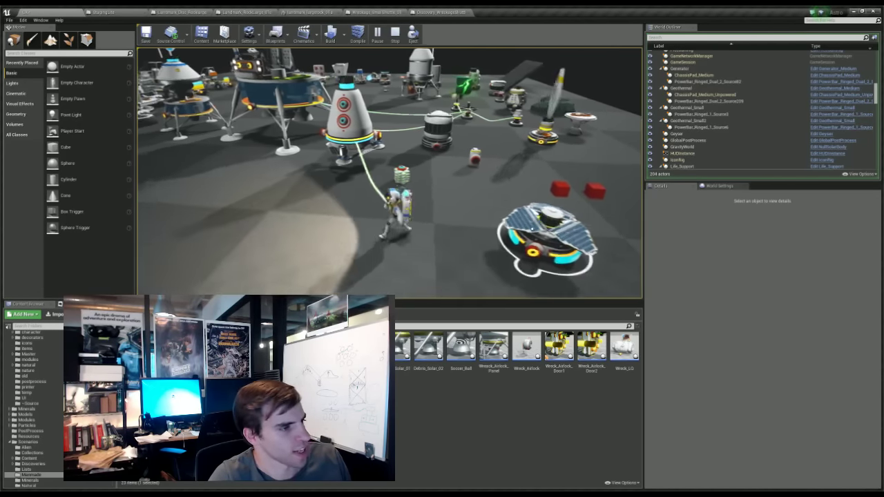
left_click_drag(608, 224, 232, 170)
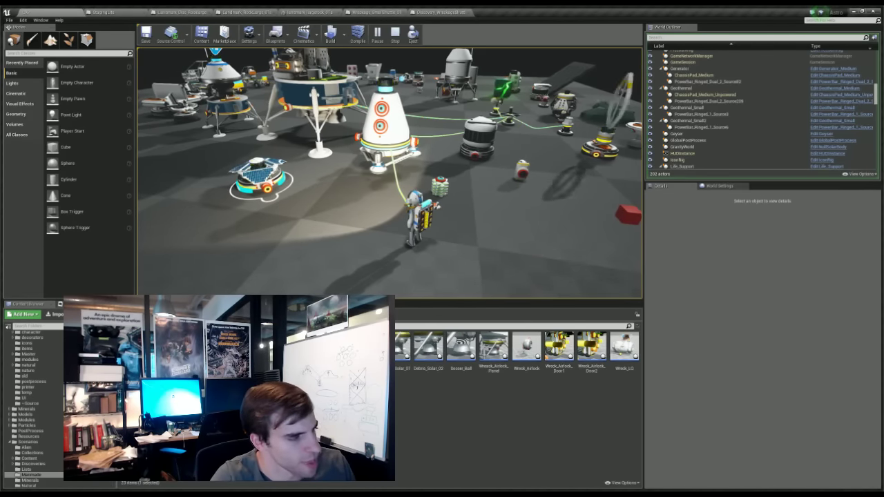
left_click_drag(258, 178, 394, 157)
key("w")
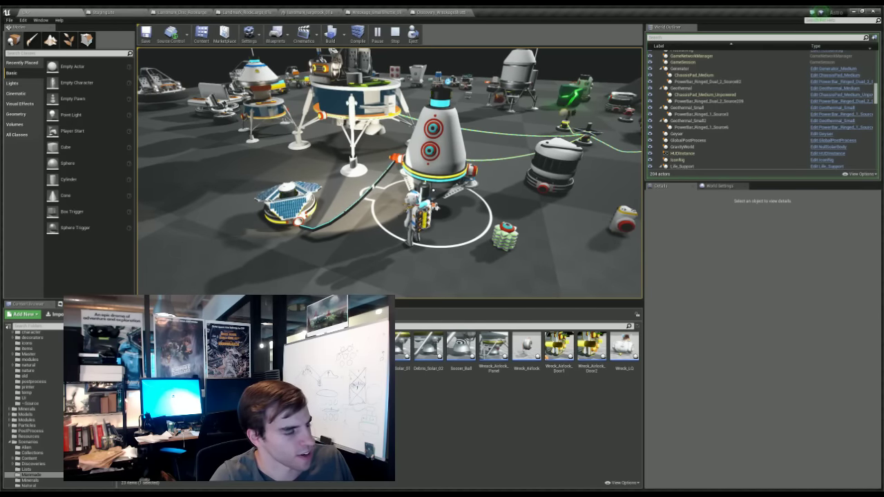
- Disconnect the solar panel module's power cable from the cone-shaped shuttle and stop the playtest
left_click(397, 159)
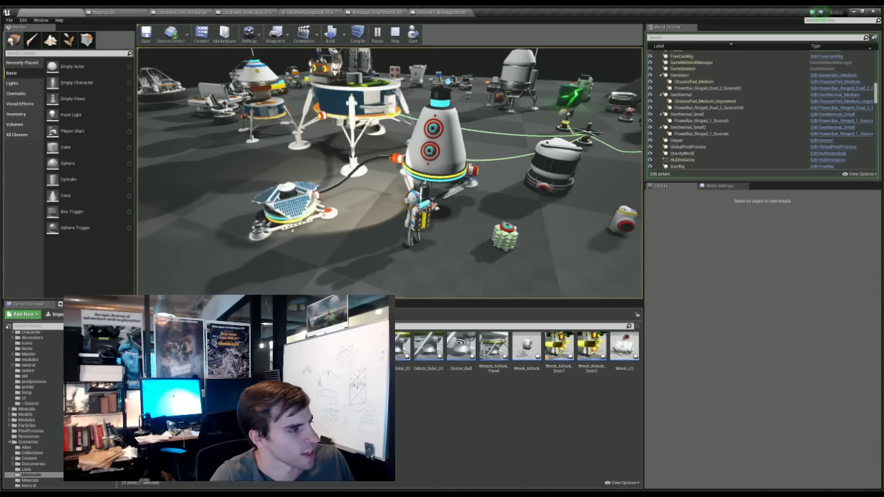
left_click_drag(305, 218, 341, 261)
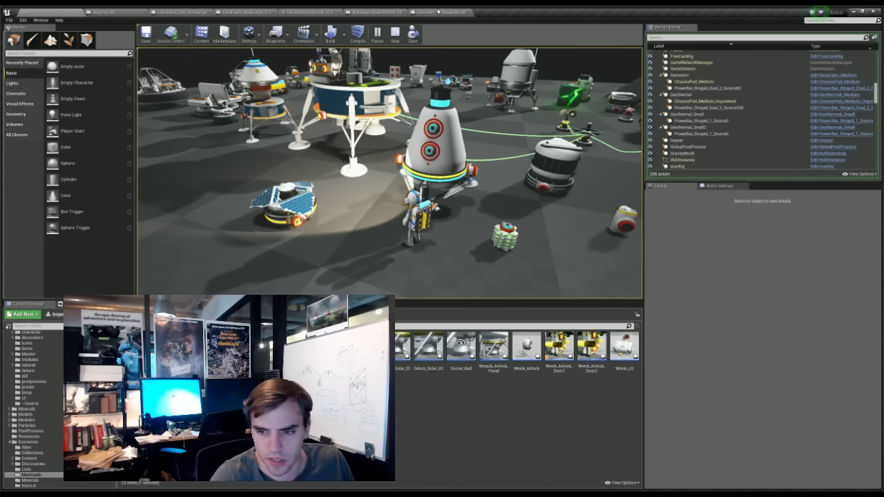
left_click(396, 34)
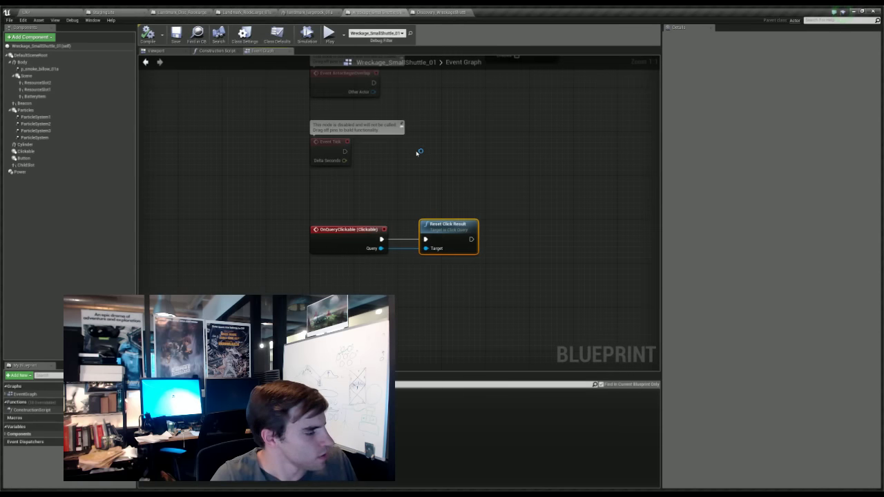
- In the Wreckage_SmallShuttle_01 Event Graph, add a Priority Slot Query node after Reset Click Result, fed by OnQueryClickable's Query output
left_click(448, 12)
left_click(389, 9)
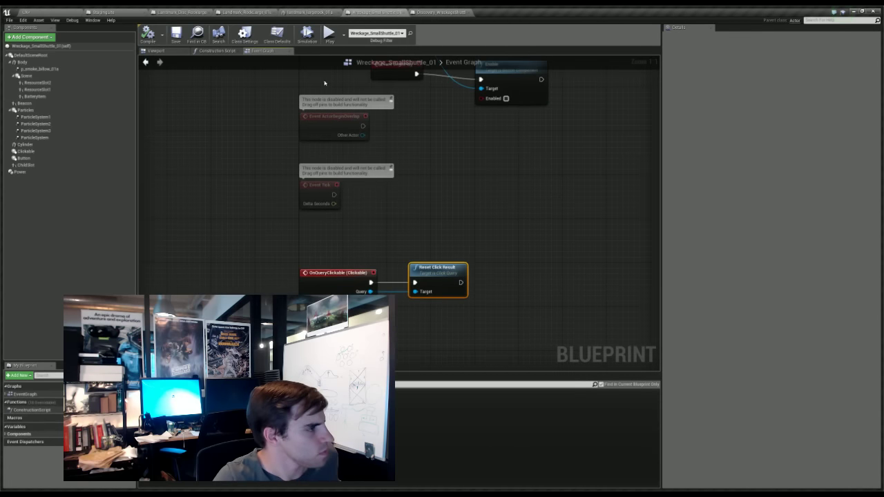
left_click_drag(438, 245, 463, 339)
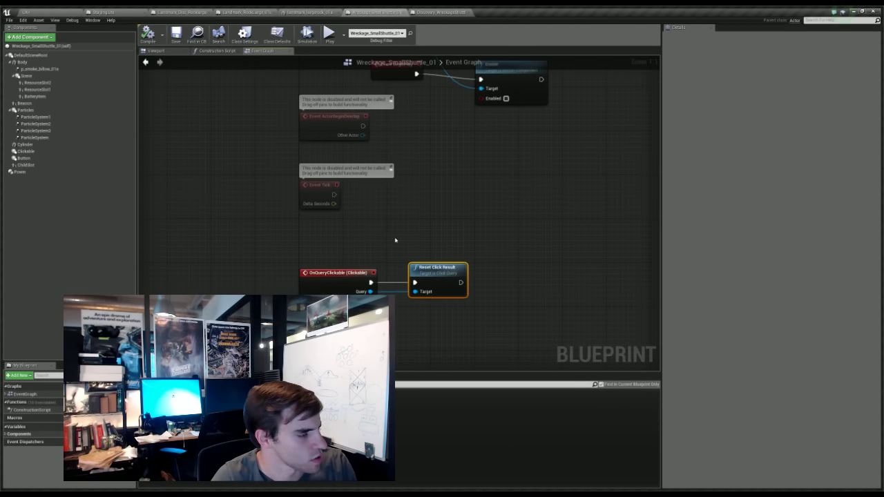
right_click_drag(458, 253, 406, 208)
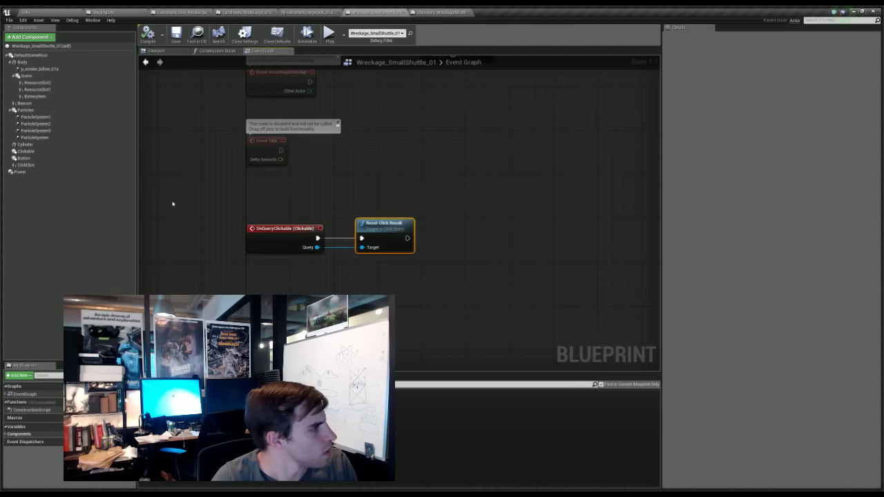
left_click_drag(312, 247, 490, 255)
key("Return")
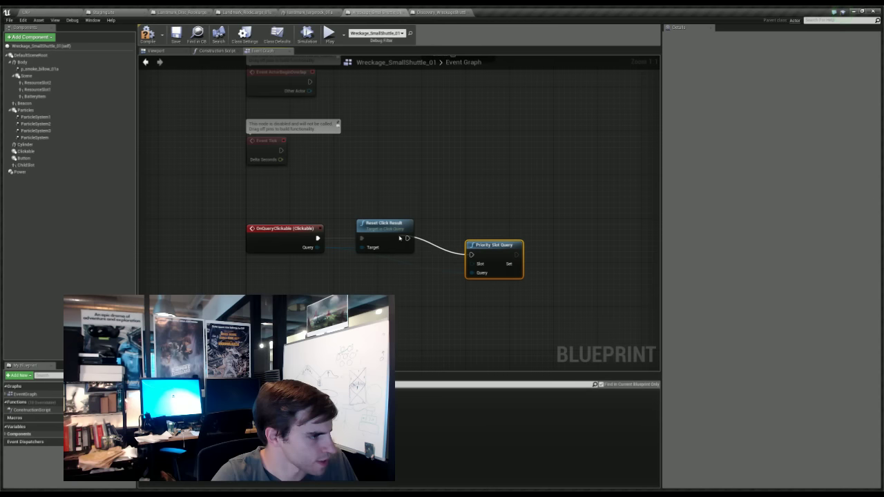
left_click_drag(399, 238, 407, 238)
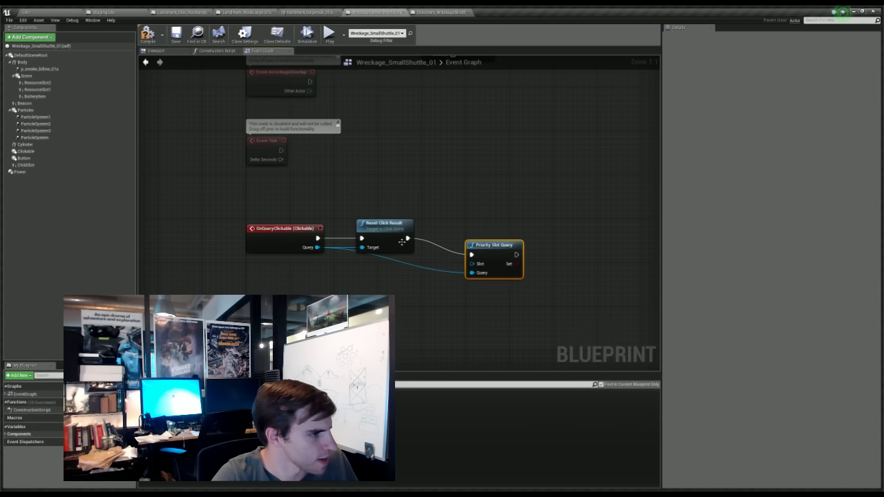
- Rename the child slot component Power Slot and feed a reference to it into Priority Slot Query's Slot input
left_click(43, 166)
key("F2")
type("Power Slot")
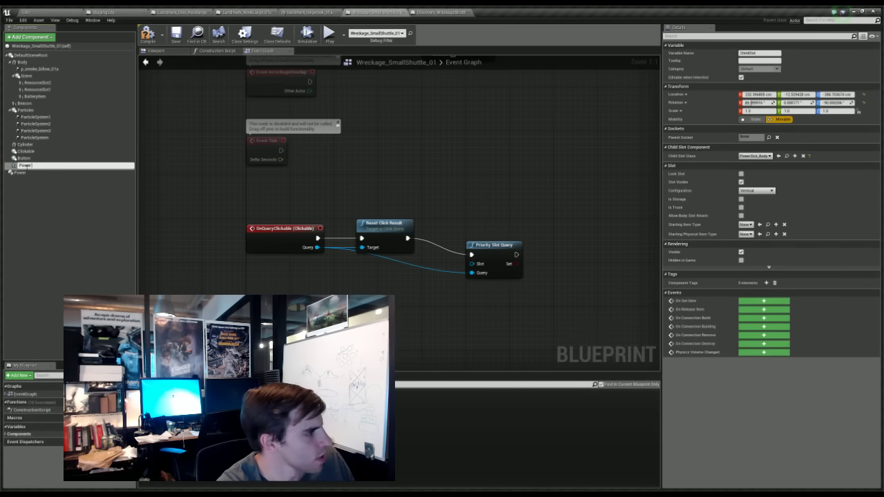
key("Return")
left_click_drag(170, 235, 395, 274)
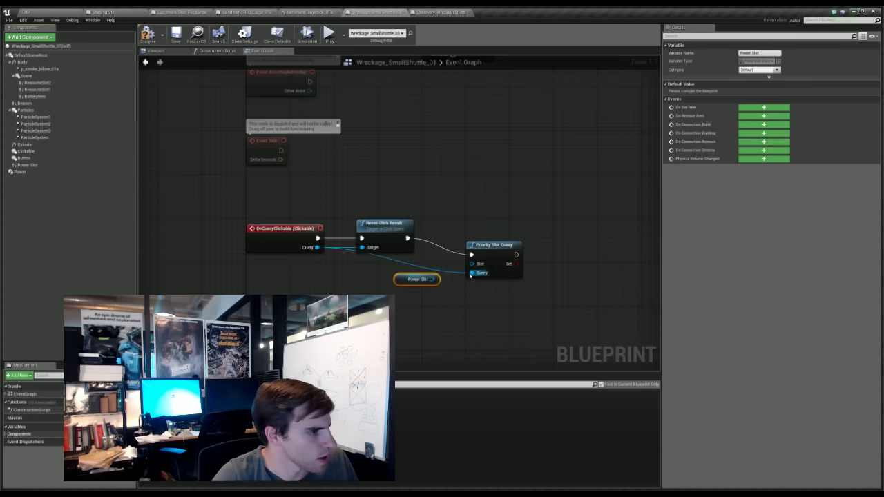
left_click_drag(472, 264, 432, 279)
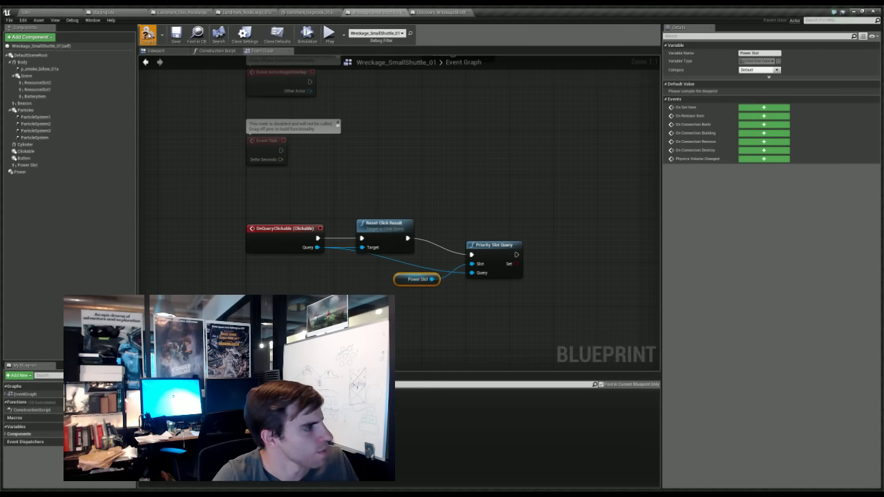
- Compile the small shuttle blueprint and playtest the module test level with the Priority Slot Query logic
left_click(148, 34)
left_click(57, 11)
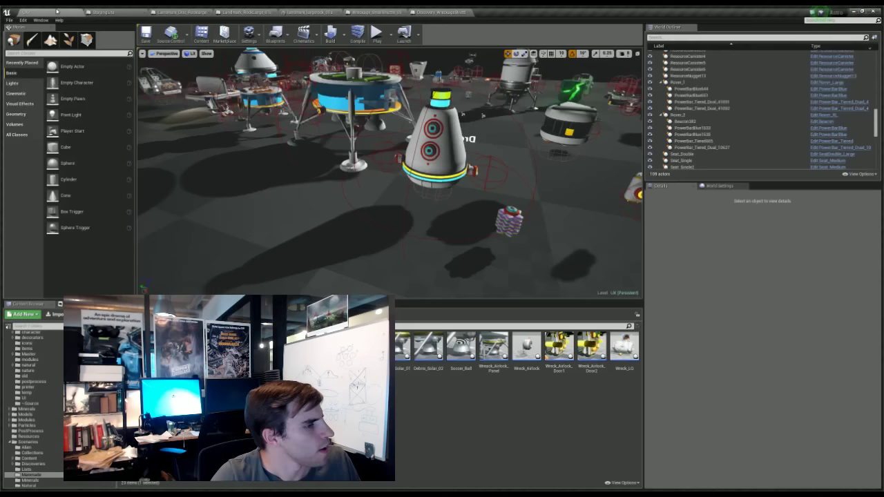
left_click(377, 33)
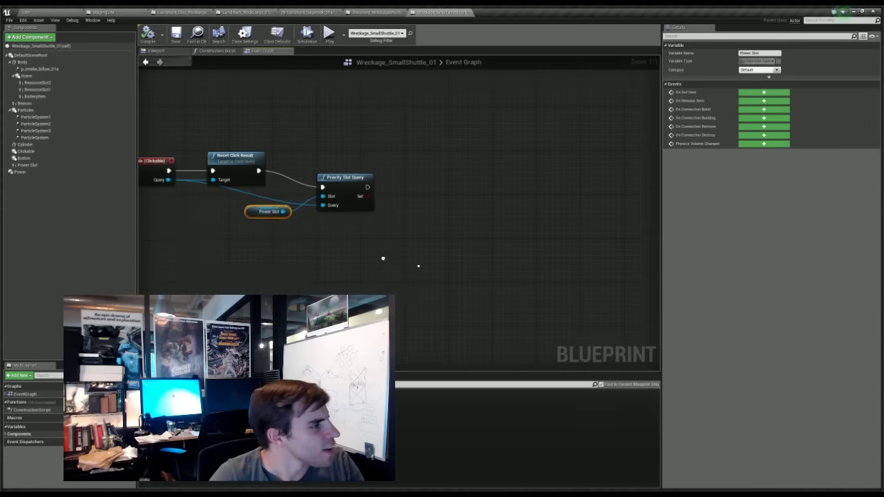
- Replace Priority Slot Query with a Set Result Slot Primary node after Reset Click Result, wired to Query and Power Slot
key("Delete")
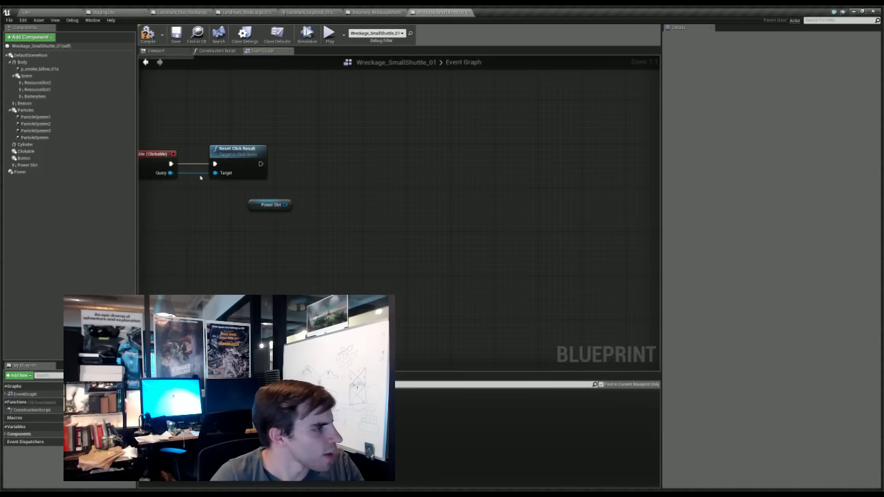
left_click_drag(203, 181, 345, 183)
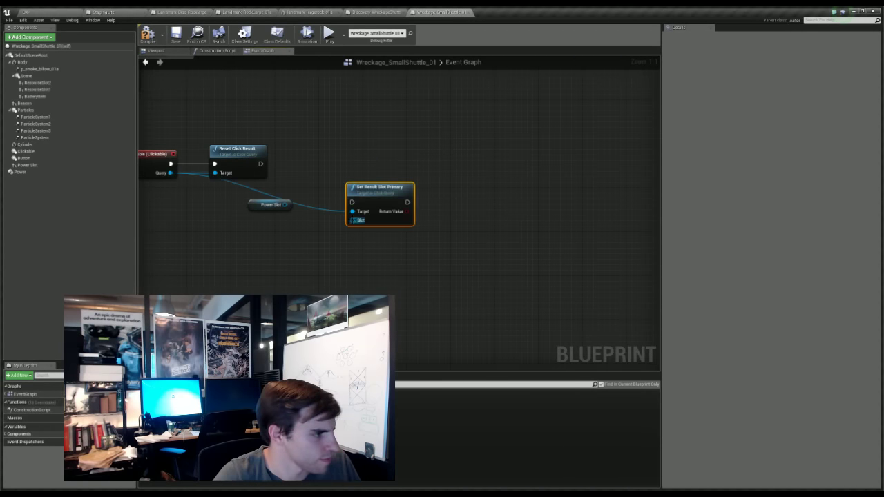
left_click_drag(261, 164, 350, 202)
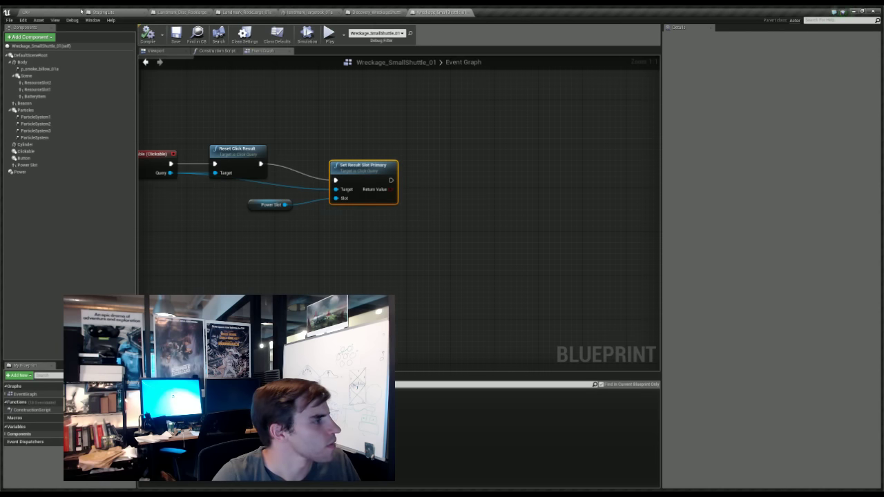
- Playtest the module test level, connecting the solar panel's power cable to the small shuttle wreck, and stop the playtest
left_click(81, 12)
left_click(378, 33)
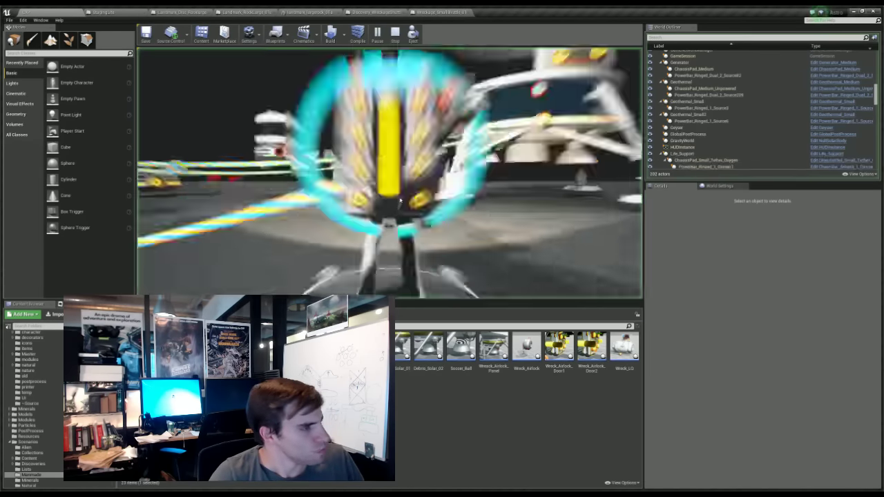
key("w")
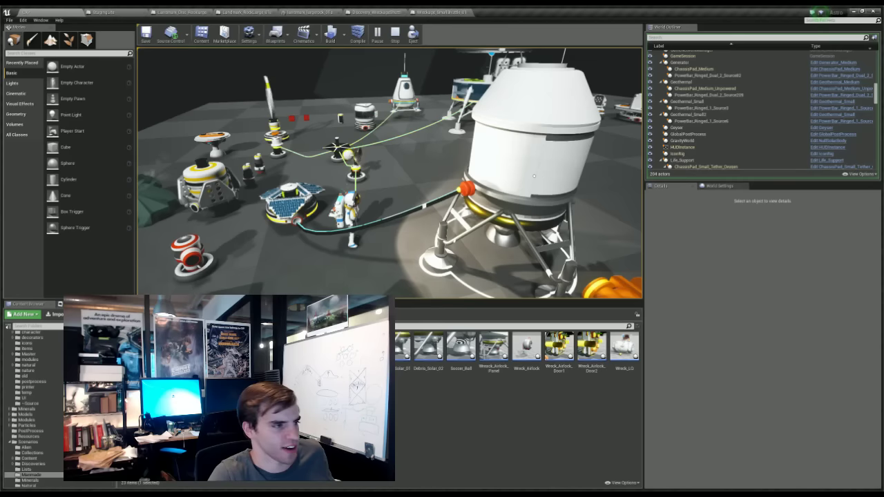
right_click_drag(534, 175, 426, 190)
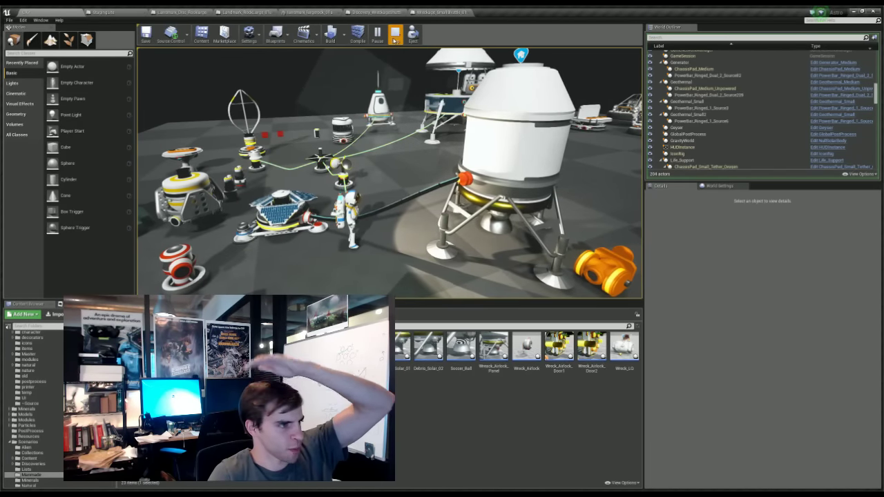
left_click(395, 36)
- Set the small shuttle's Power component to a Storage Capacity of 16 and a Charge Rate of 4, and compile the blueprint
left_click(419, 11)
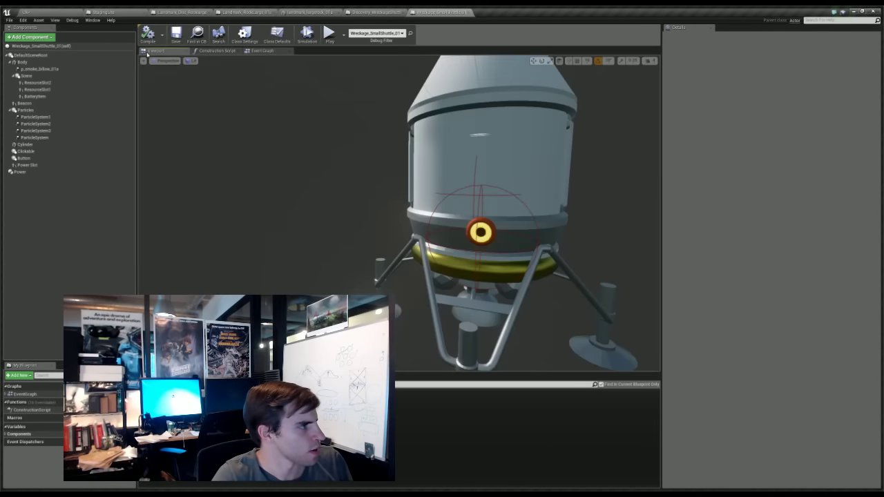
left_click(21, 172)
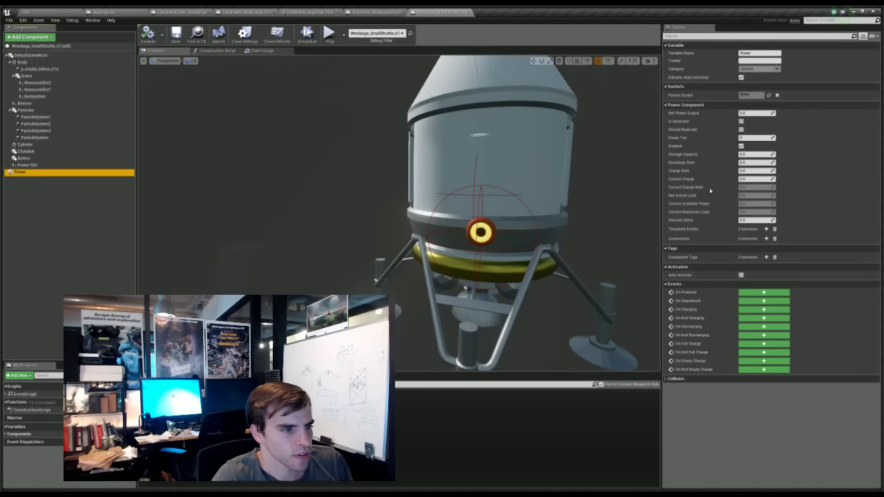
left_click(760, 155)
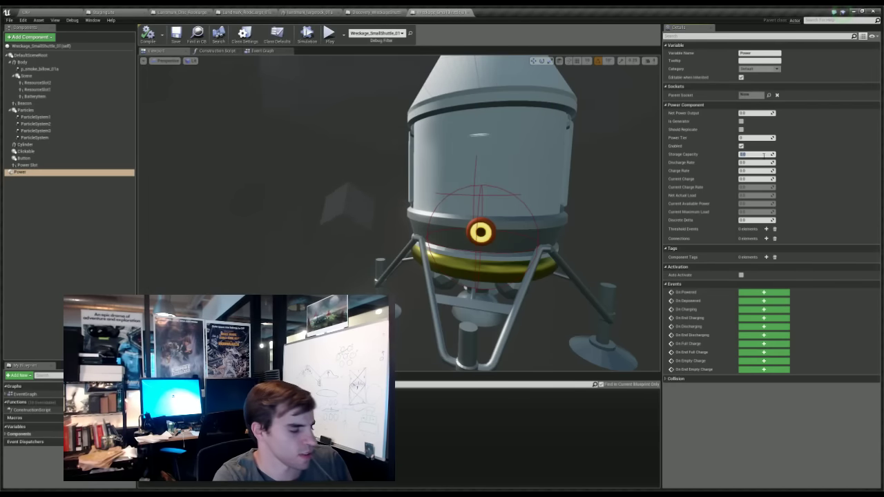
key("Return")
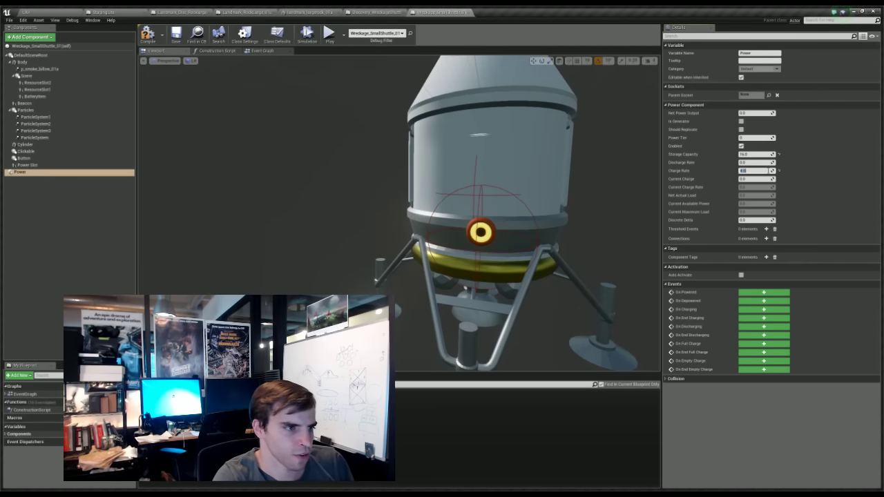
left_click(758, 162)
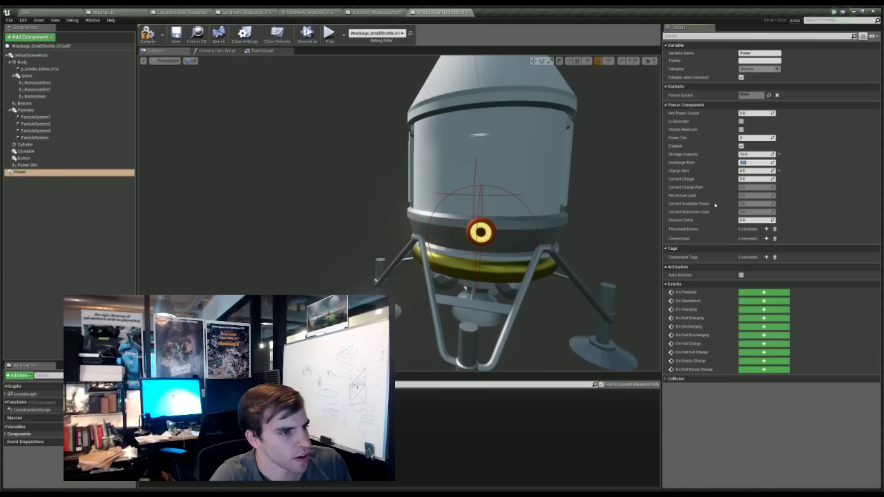
type("4")
key("Return")
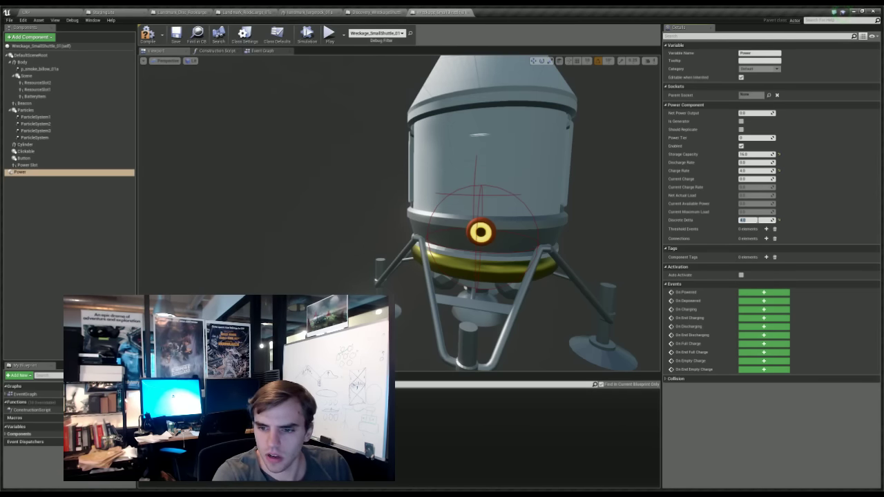
left_click(149, 36)
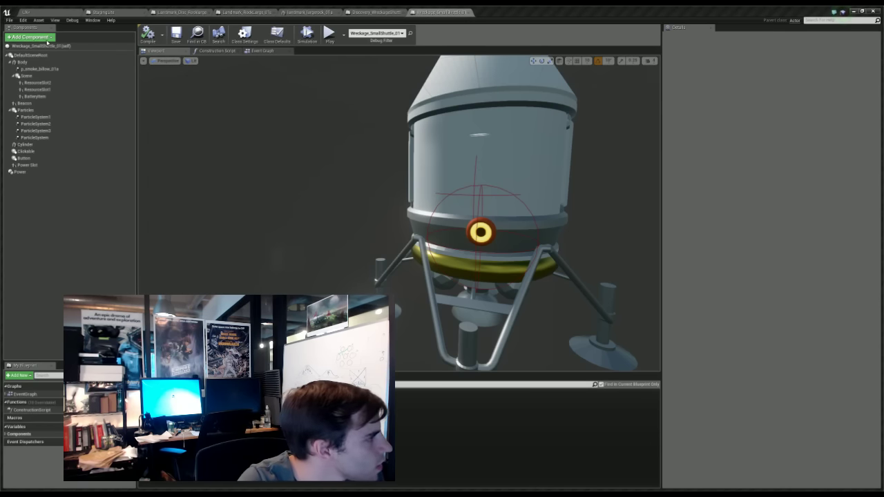
- Add a Child Actor component named Power Bar and assign it a PowerBar_Tiered_Dual child actor class
key("Return")
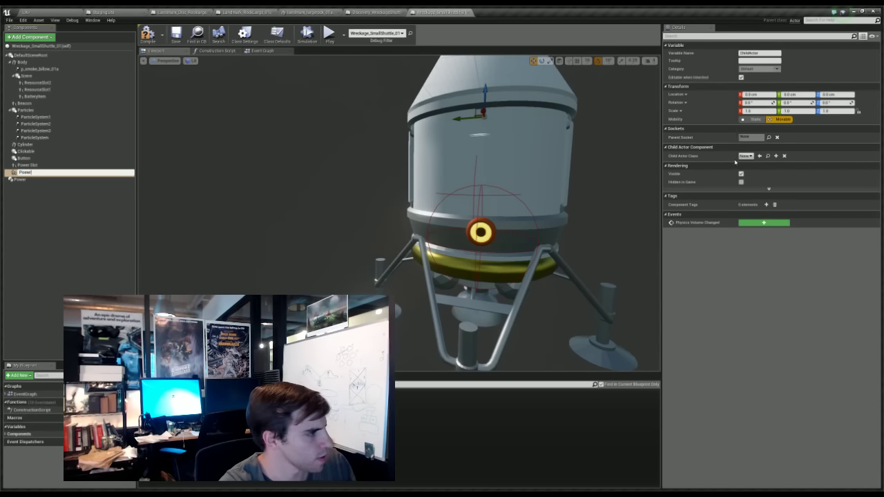
type("Poewr")
key("BackSpace")
key("BackSpace")
key("BackSpace")
type("wer Ba")
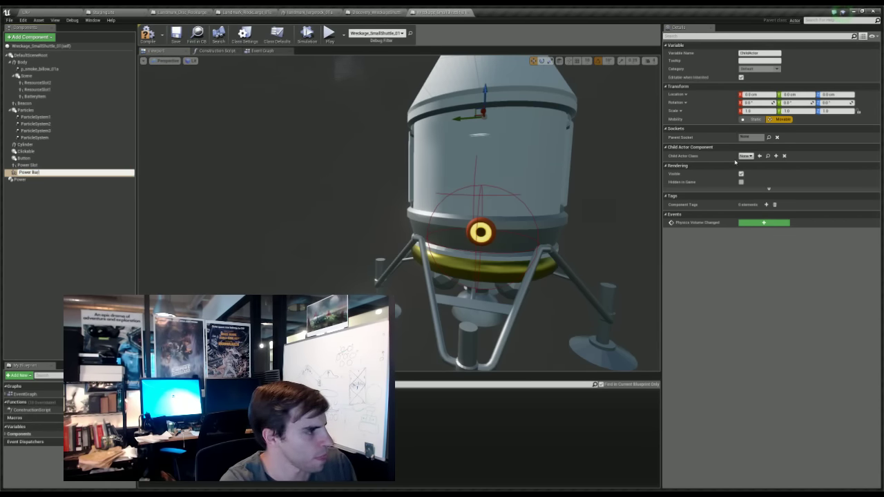
type("r")
key("Return")
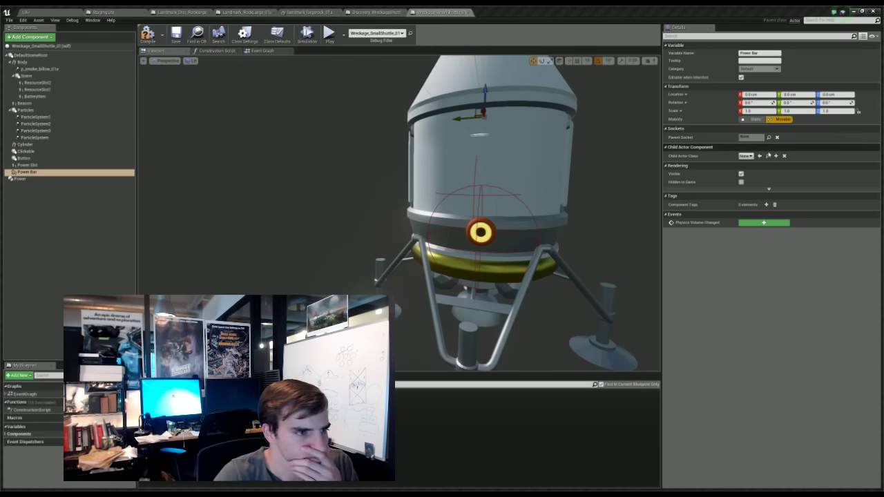
left_click(777, 198)
- Move the Power Bar outward along X to the shuttle's hull and rotate it so it lies sideways across the body
left_click_drag(388, 177, 424, 125, "alt")
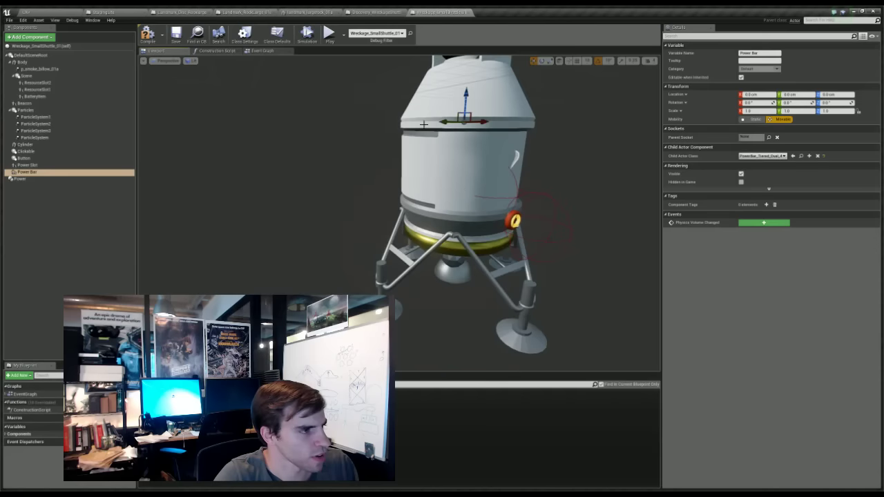
left_click_drag(482, 123, 548, 126)
scroll(546, 169, "down", 8)
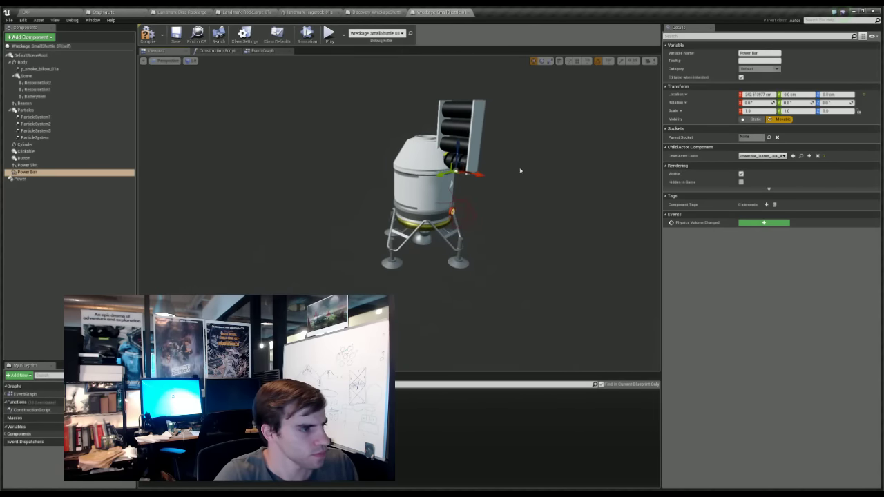
left_click_drag(514, 188, 524, 182, "alt")
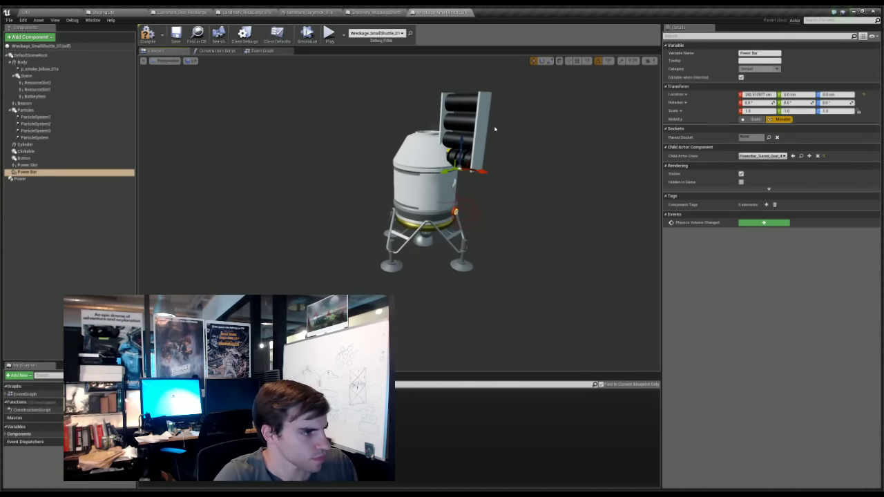
left_click_drag(495, 129, 660, 117, "alt")
key("e")
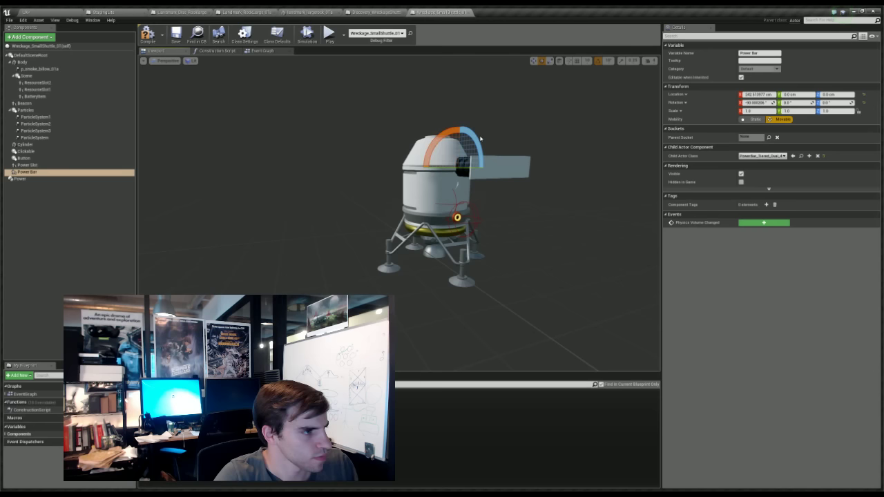
left_click_drag(481, 143, 336, 8)
left_click_drag(542, 229, 503, 233, "alt")
- Scale the Power Bar to 0.5 on all three axes
left_click(764, 110)
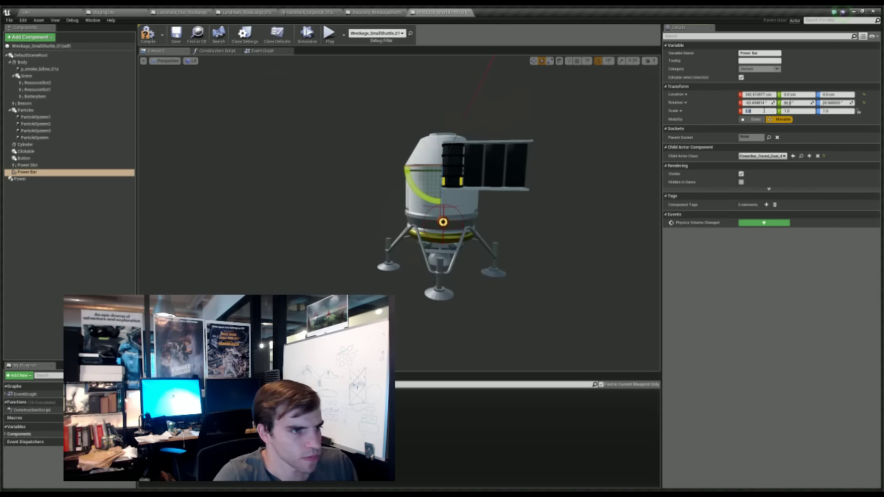
type(".5")
key("Tab")
type(".5")
key("Tab")
type(".5")
key("Return")
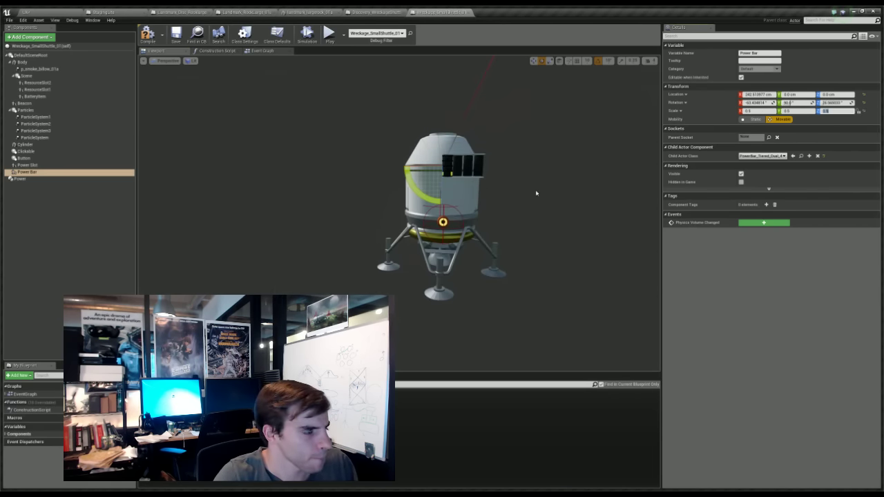
- Move the Power Bar down to about -385 cm in Z and sideways, so it sits below the power slot near the shuttle's legs
left_click_drag(535, 194, 528, 199, "alt")
key("w")
left_click_drag(421, 220, 422, 235)
left_click_drag(361, 209, 387, 209, "alt")
right_click_drag(362, 209, 442, 210, "alt")
key("f")
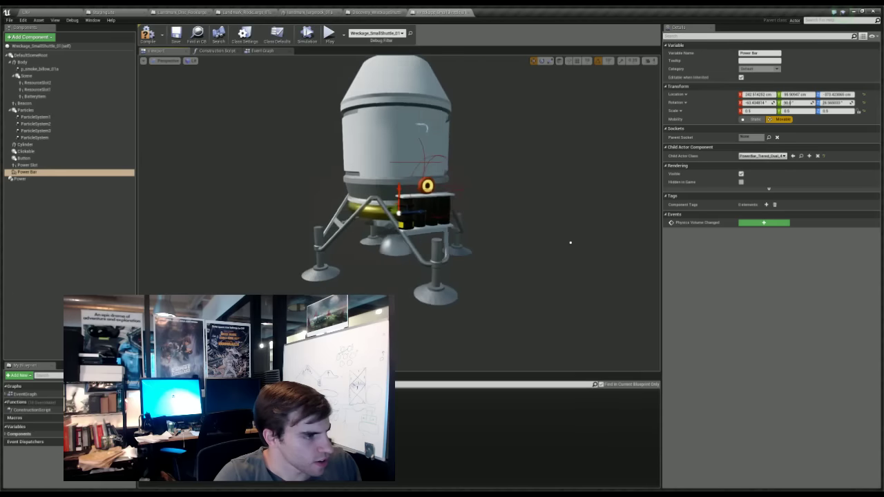
left_click_drag(571, 242, 513, 234, "alt")
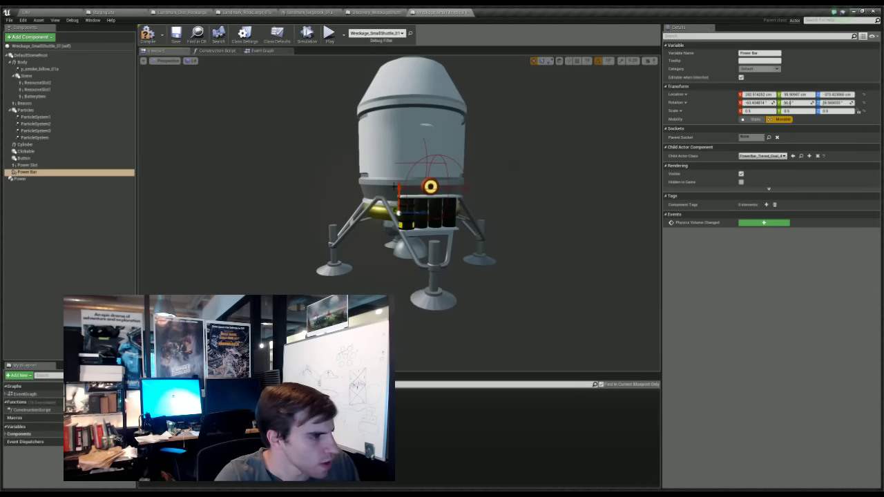
- Add a Set Power Bar View Battery node on Event Tick with Power as Battery and Power Bar as Bar, and compile the blueprint
left_click(262, 51)
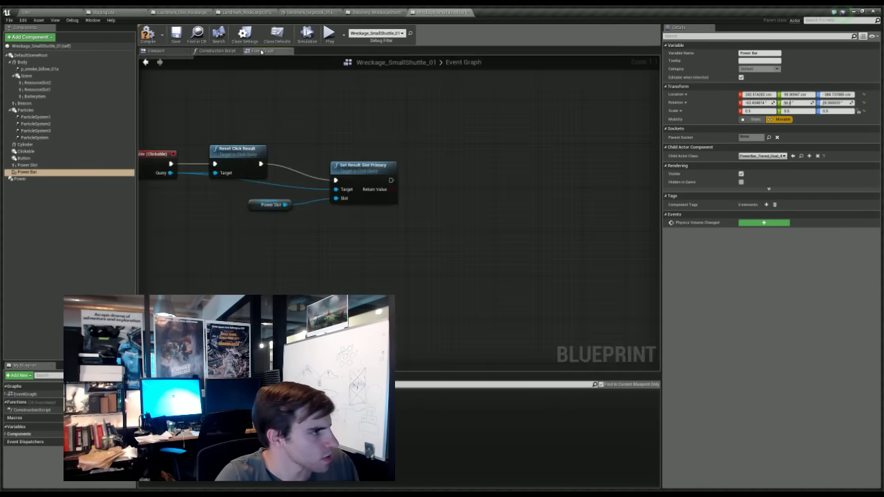
right_click_drag(308, 180, 439, 294)
right_click_drag(306, 199, 318, 200)
left_click_drag(30, 172, 275, 188)
key("Return")
left_click(21, 179)
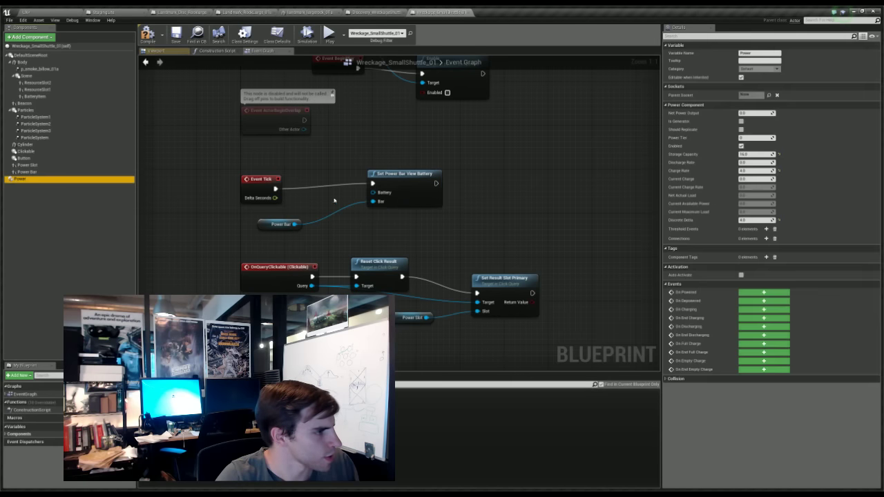
left_click_drag(335, 200, 350, 203)
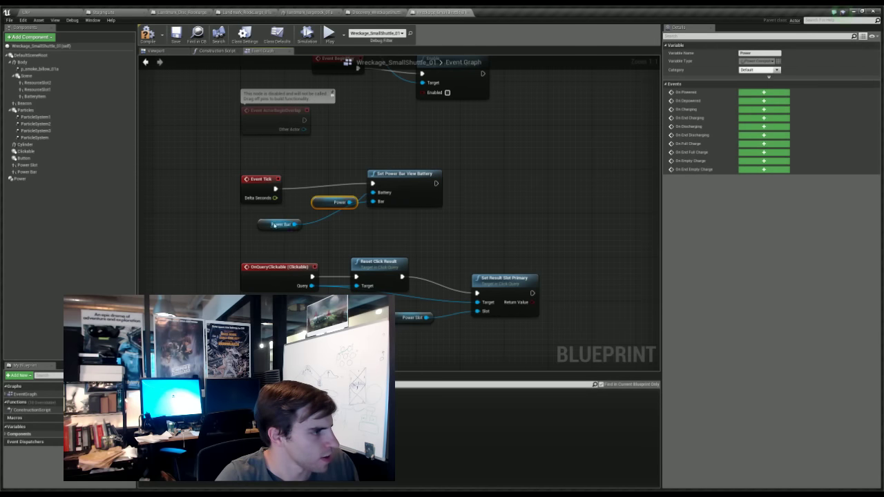
left_click_drag(267, 226, 319, 231)
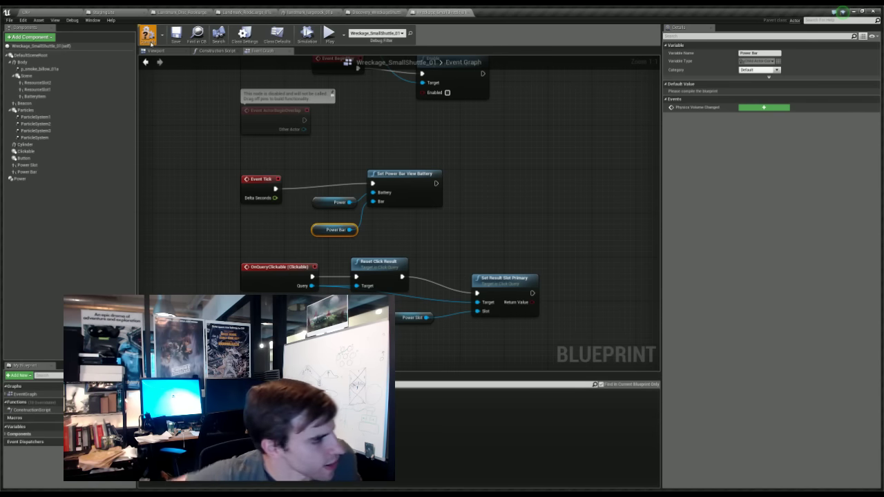
left_click(149, 36)
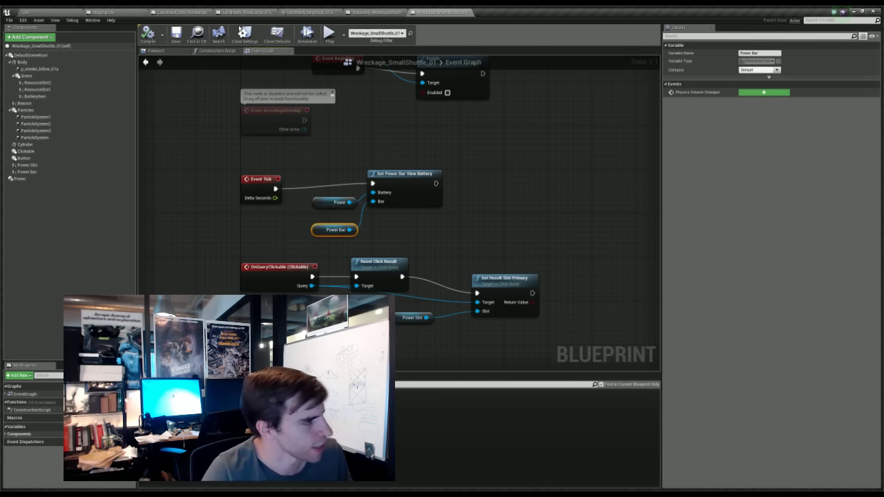
- Playtest the level by connecting the solar module's power cable to the small shuttle's power slot and watching the power bar charge
left_click(37, 12)
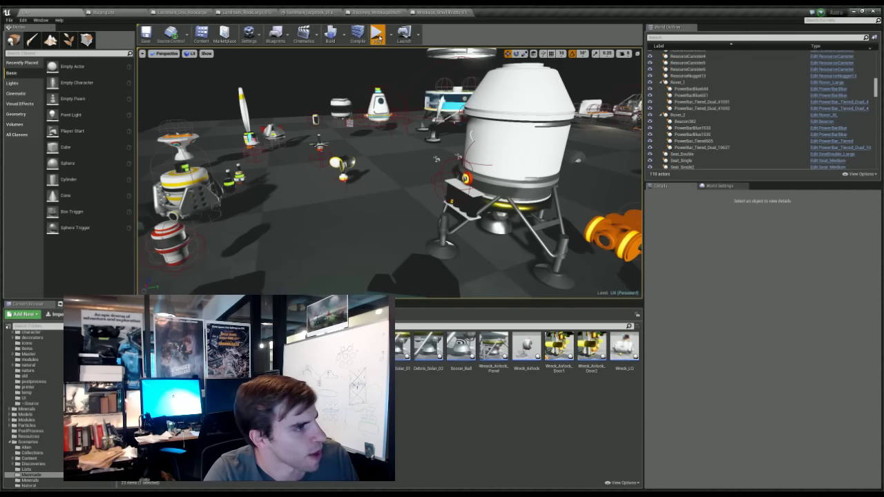
left_click(378, 34)
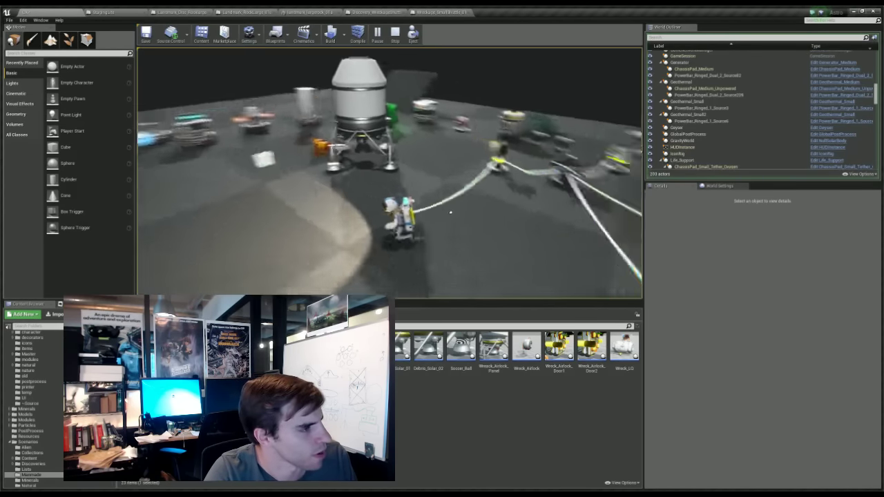
key("w")
right_click_drag(444, 229, 356, 233)
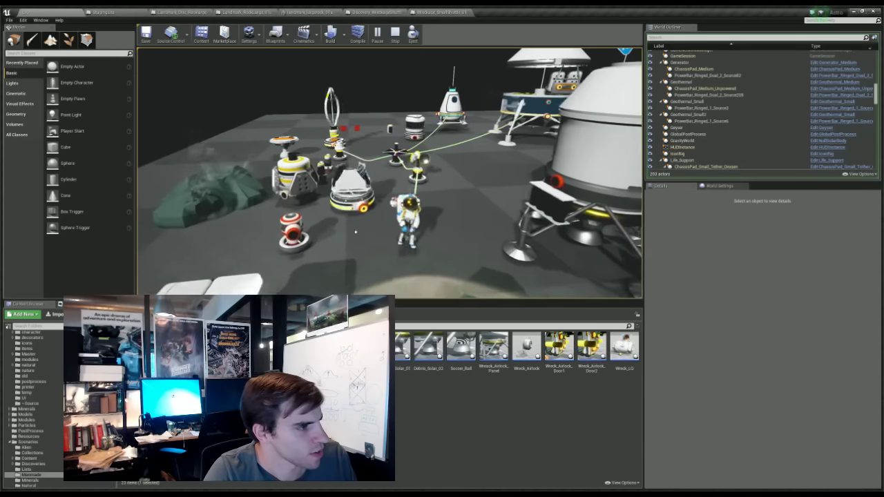
left_click(354, 199)
left_click_drag(359, 201, 530, 181)
right_click_drag(445, 242, 442, 210)
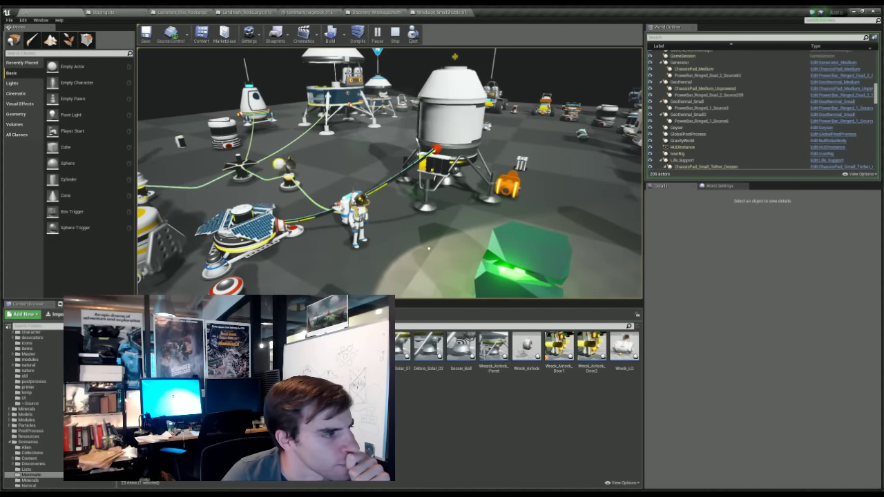
right_click_drag(467, 246, 446, 149)
right_click_drag(473, 84, 420, 108)
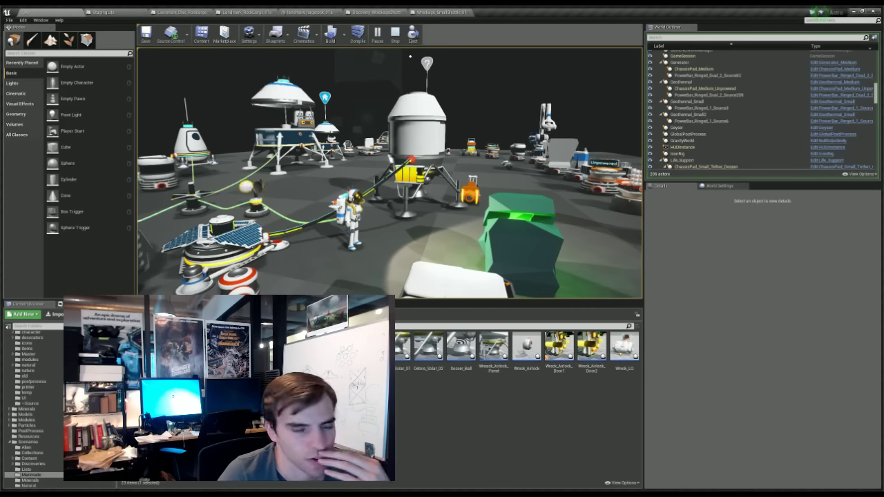
left_click(396, 36)
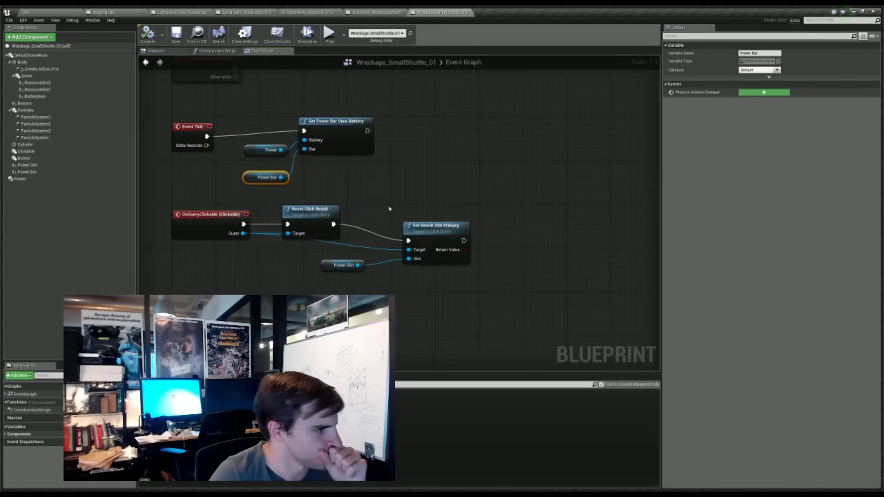
- Add an On Full Charge event for the Power component and position it below the On Query Clickable nodes
left_click(58, 178)
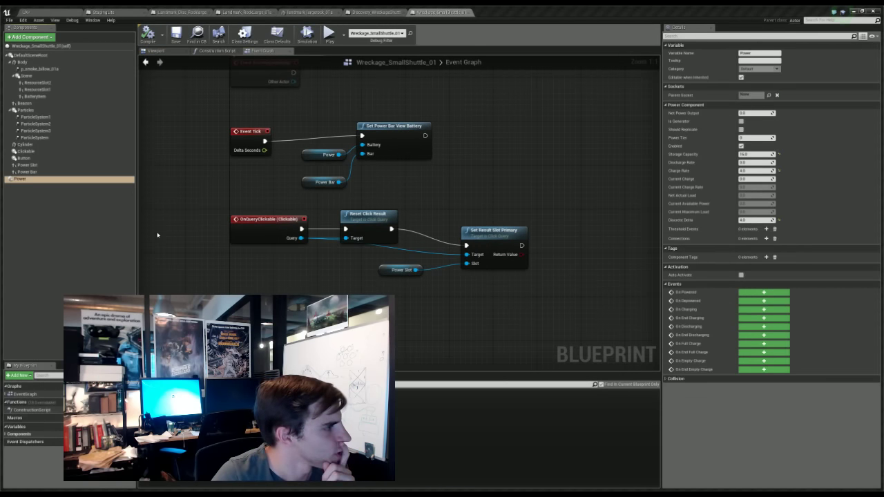
left_click(764, 344)
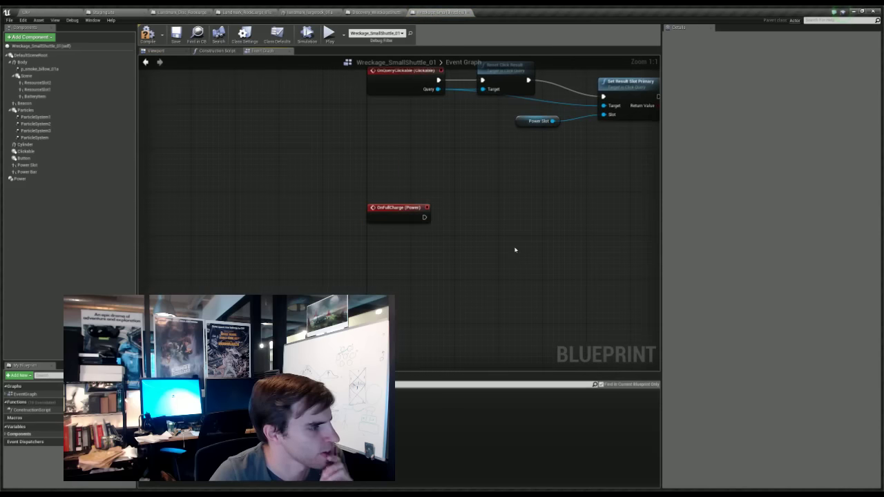
left_click_drag(410, 215, 421, 200)
left_click(448, 243)
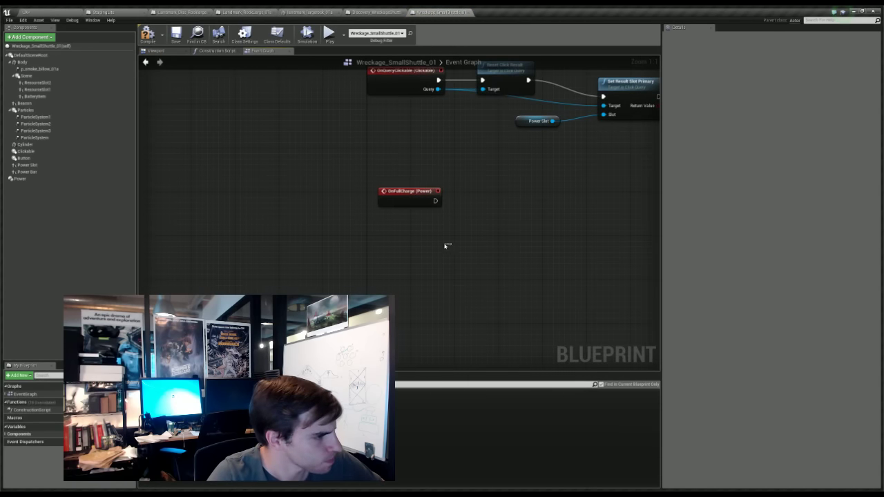
right_click_drag(448, 242, 385, 247)
left_click_drag(351, 201, 514, 262)
left_click(349, 156)
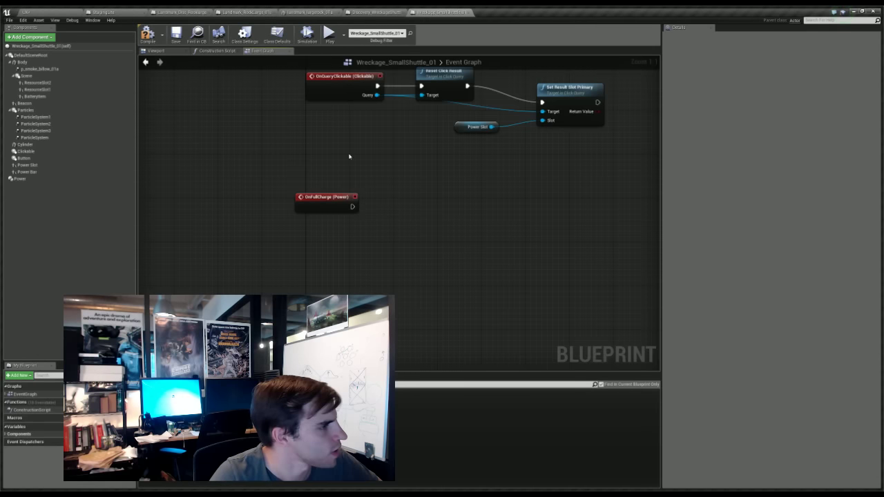
- Copy the Button and Enable nodes from Event BeginPlay, wire the copy to On Full Charge, and turn Enabled on
right_click_drag(482, 137, 523, 207)
right_click_drag(595, 128, 519, 190)
right_click_drag(497, 76, 513, 230)
left_click_drag(361, 114, 411, 185)
left_click_drag(498, 221, 425, 179)
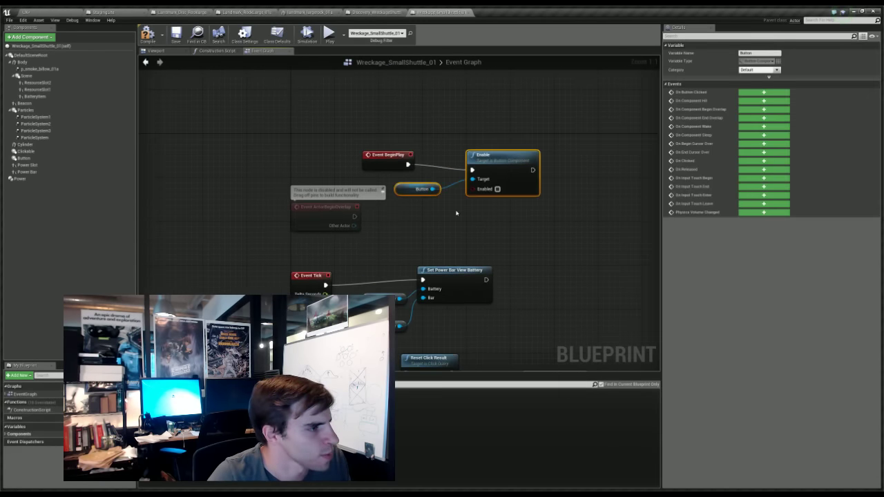
right_click_drag(456, 242, 452, 7)
key("ctrl+v")
mouse_move(333, 255)
left_mouse_down()
mouse_move(400, 284)
mouse_move(391, 278)
mouse_move(402, 267)
mouse_move(333, 255)
mouse_move(341, 268)
left_mouse_up()
left_click(403, 267)
left_click(416, 296)
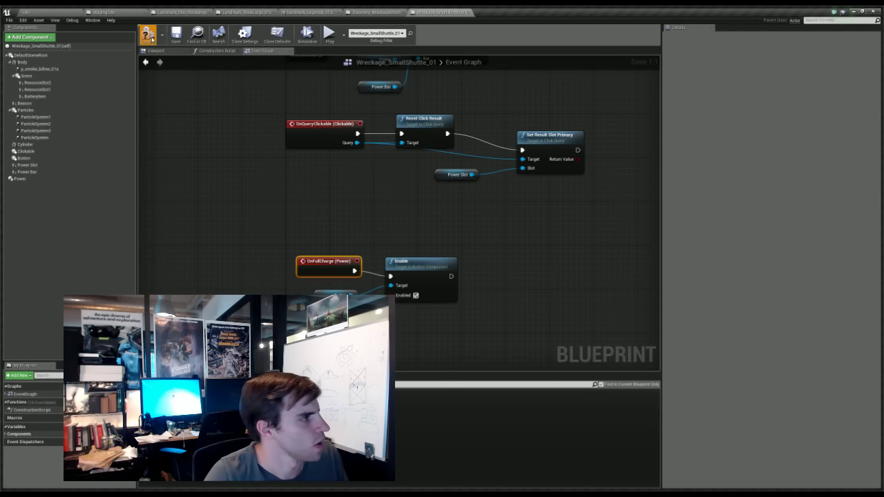
- Playtest charging the small shuttle from the solar module to check that its launch button activates at full charge
left_click(54, 13)
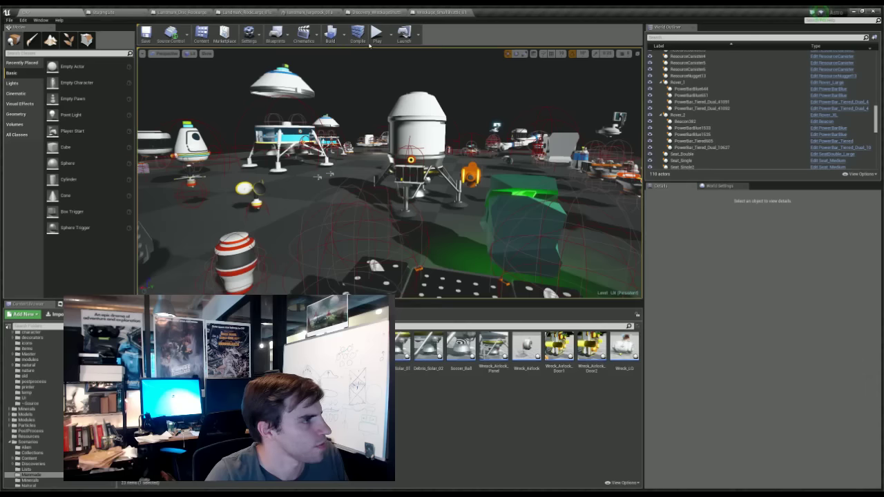
left_click(376, 38)
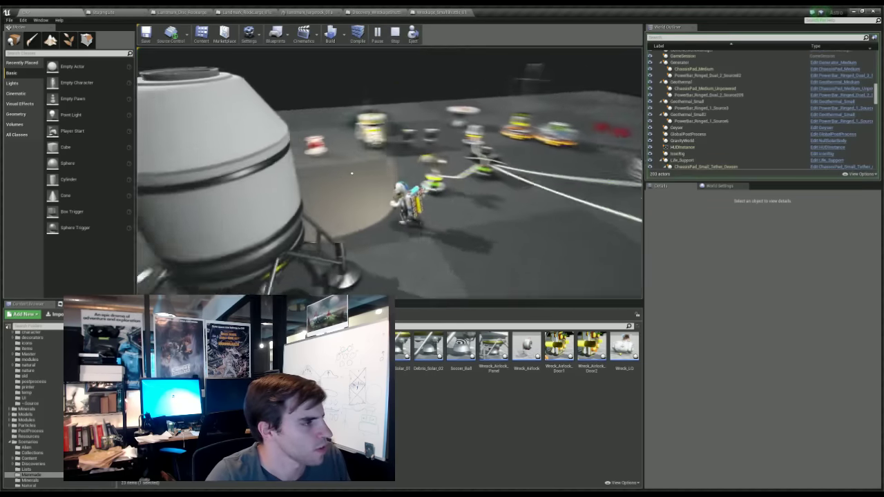
right_click_drag(352, 173, 421, 179)
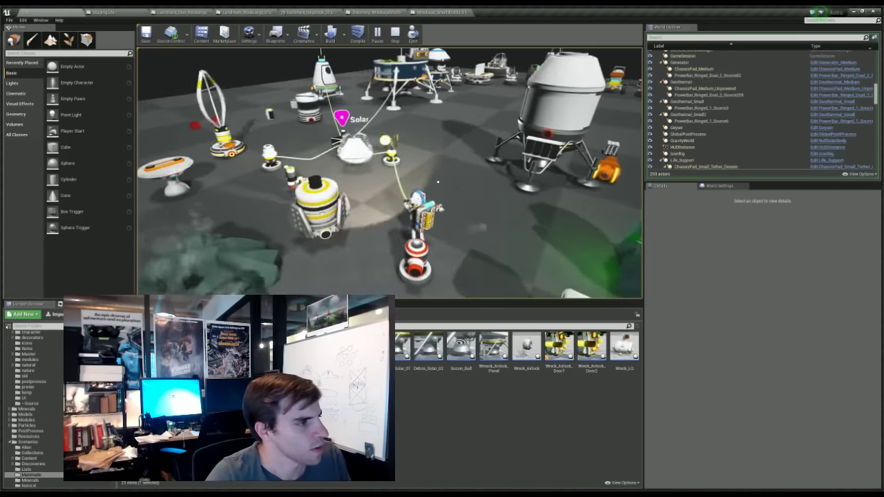
left_click_drag(356, 182, 478, 135)
key("w")
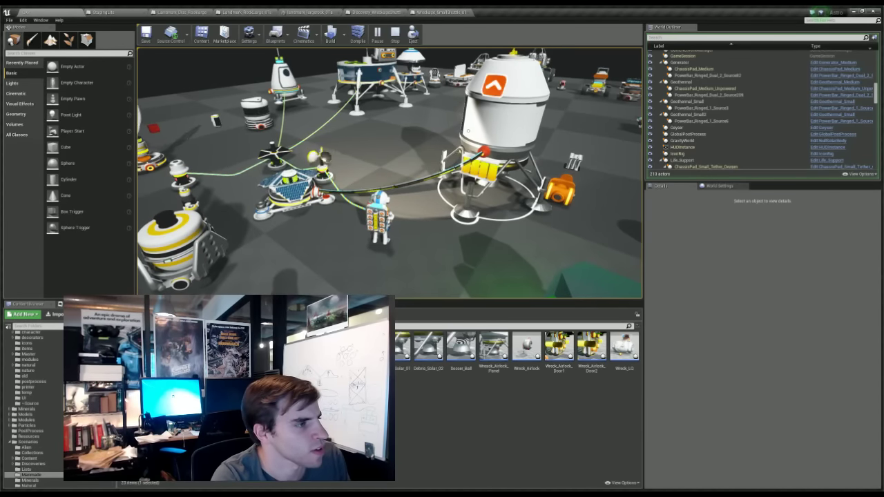
right_click_drag(468, 131, 522, 131)
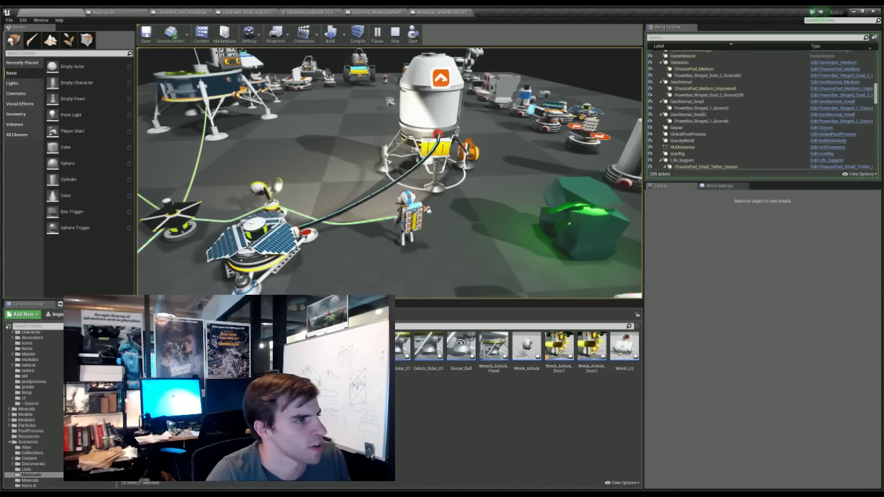
left_click(395, 34)
- Check the shuttle discovery blueprint's raycast settings and the Button component's settings in Wreckage_SmallShuttle_01
left_click(378, 11)
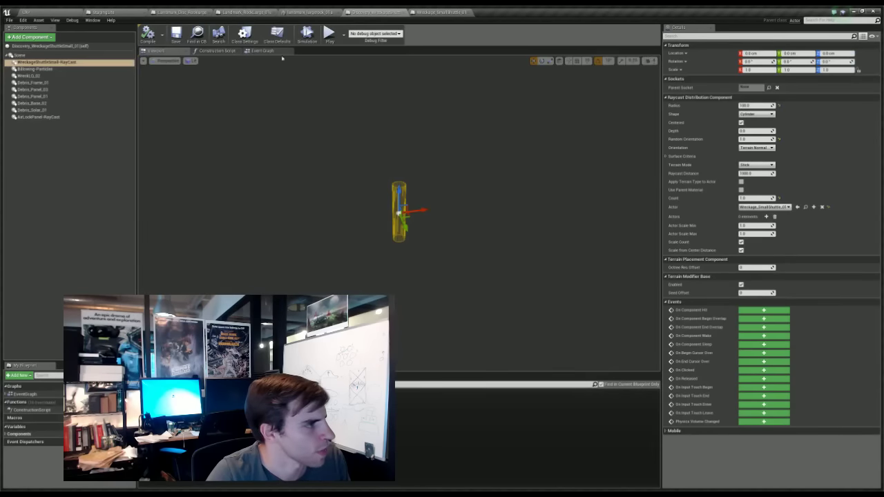
left_click(441, 11)
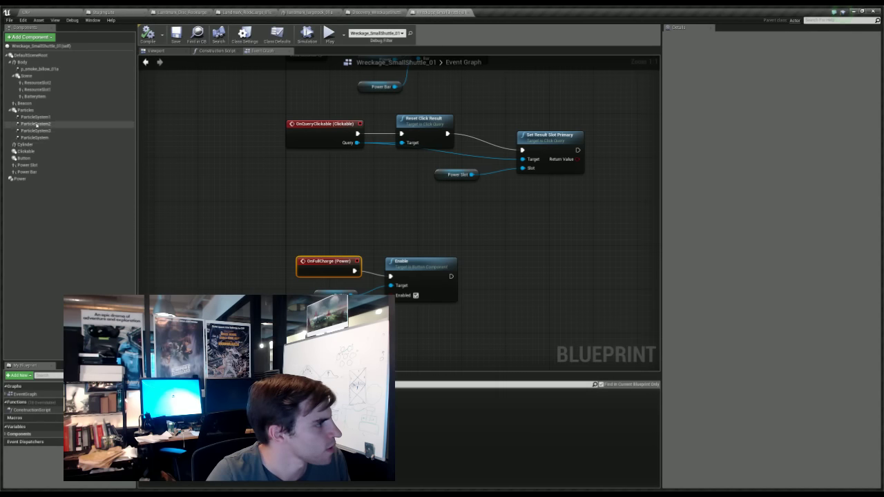
left_click(25, 158)
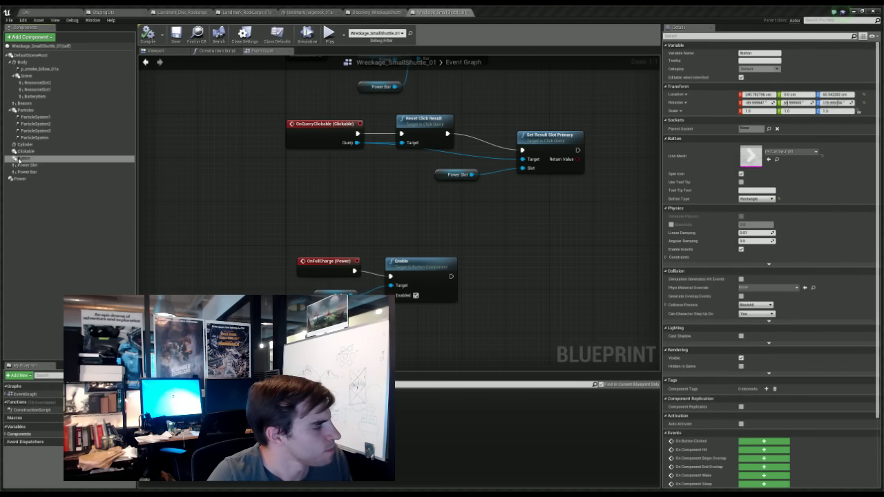
left_click(64, 285)
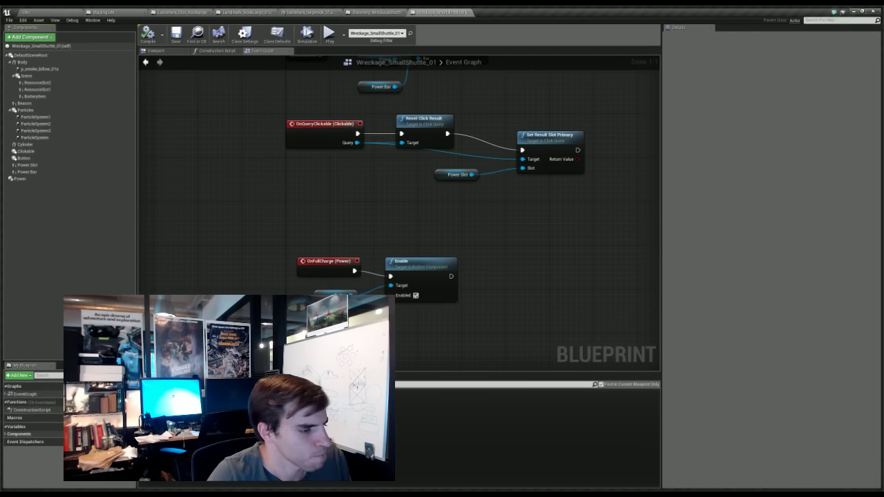